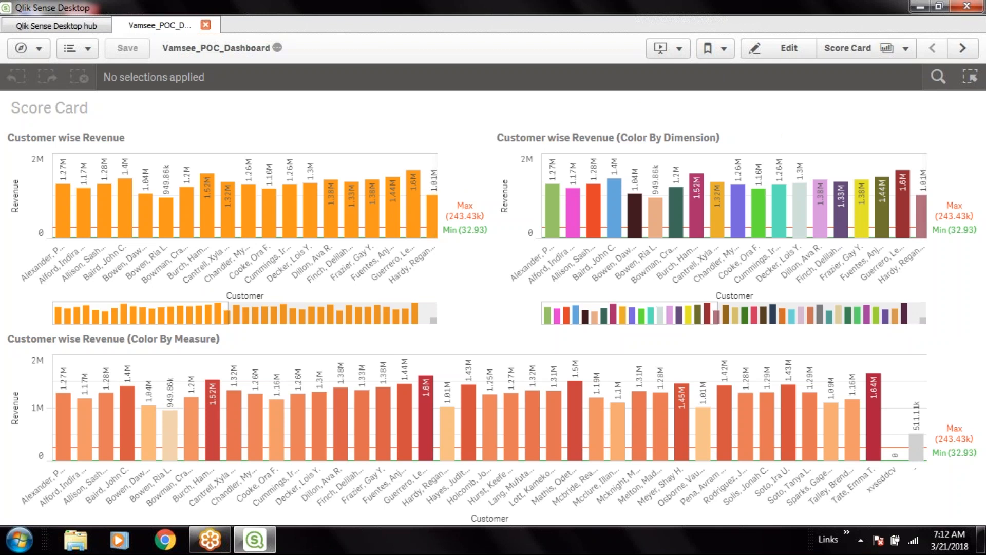
View the Multi Dimensional Analysis sheet, then return to the Score Card sheet and dismiss the Windows notice.
click(906, 51)
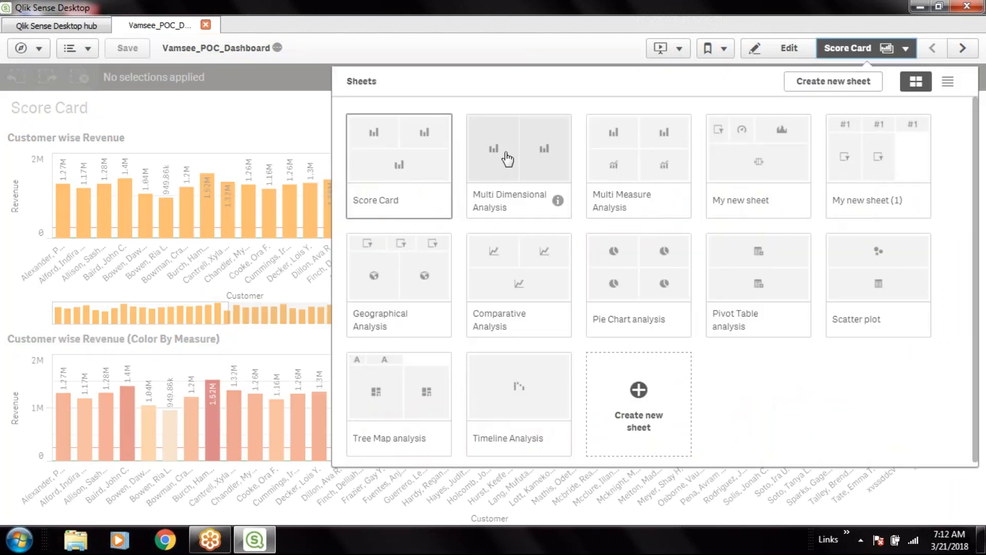
click(507, 159)
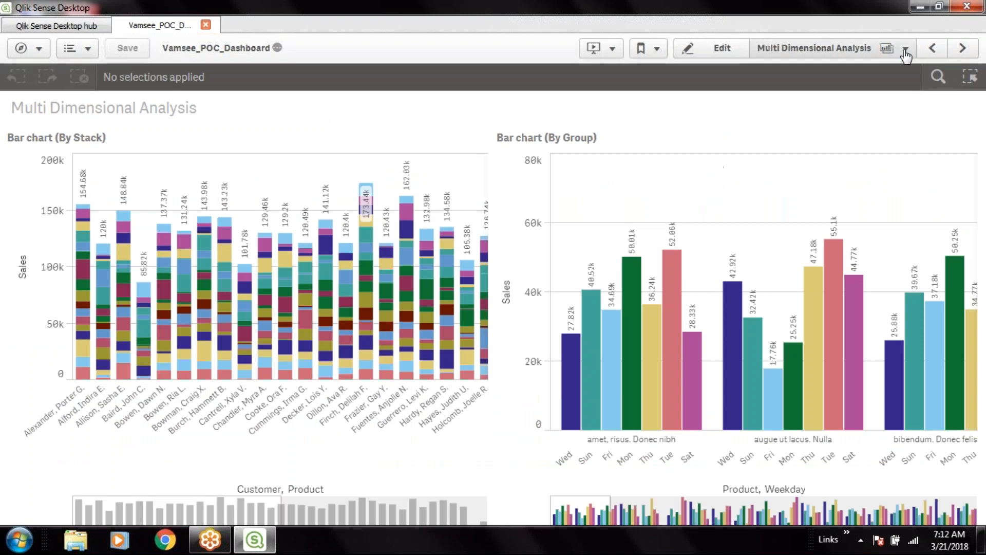
click(907, 52)
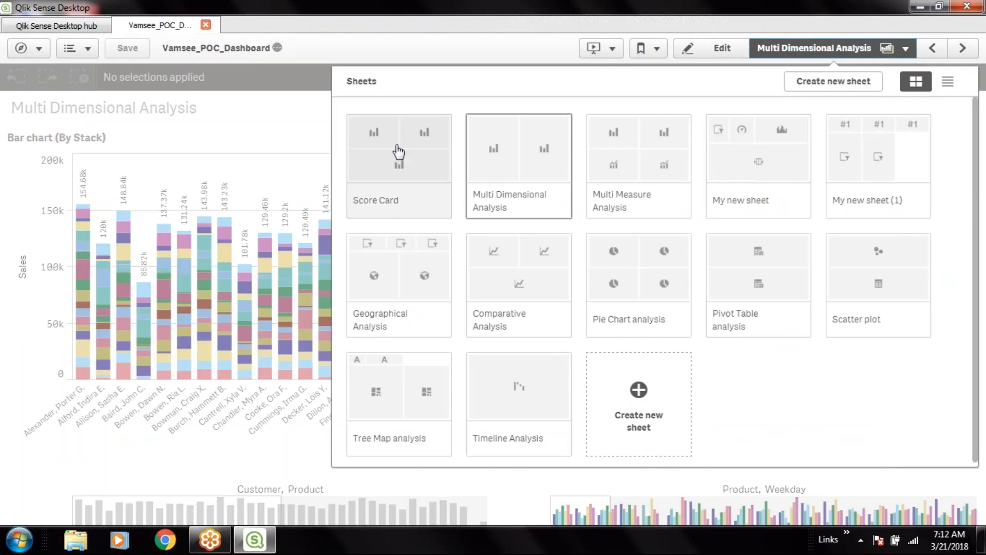
click(396, 154)
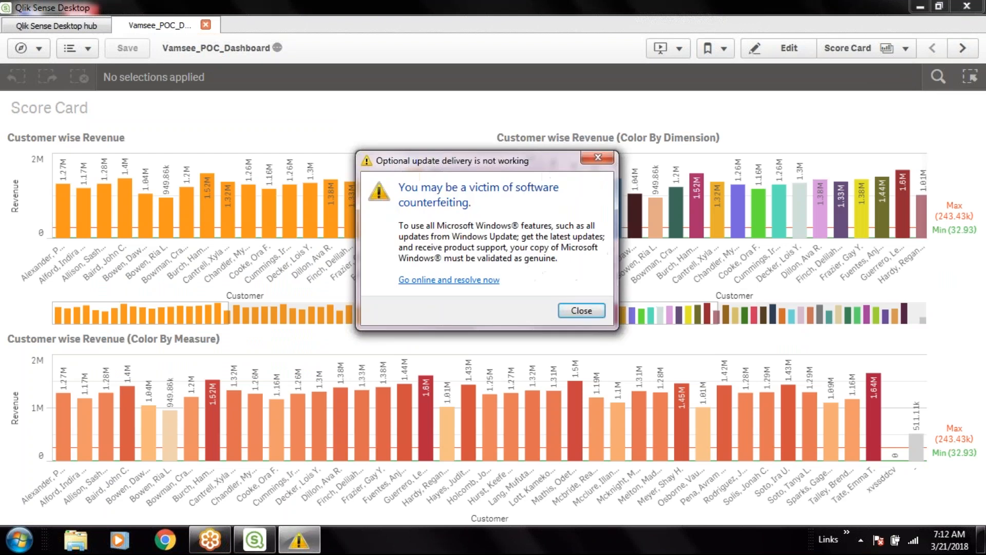
click(586, 311)
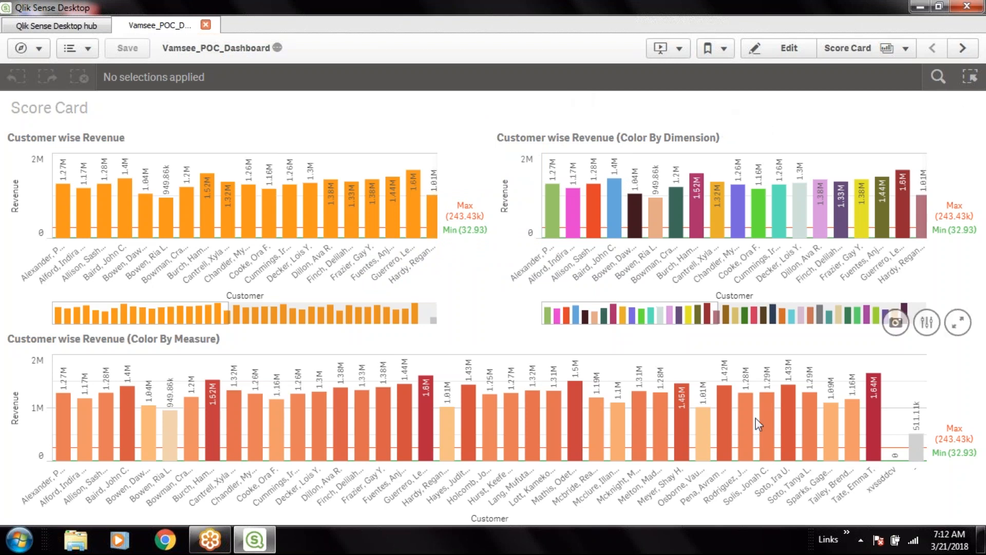
View the app's existing stories and return to the Score Card sheet.
mouse_move(441, 138)
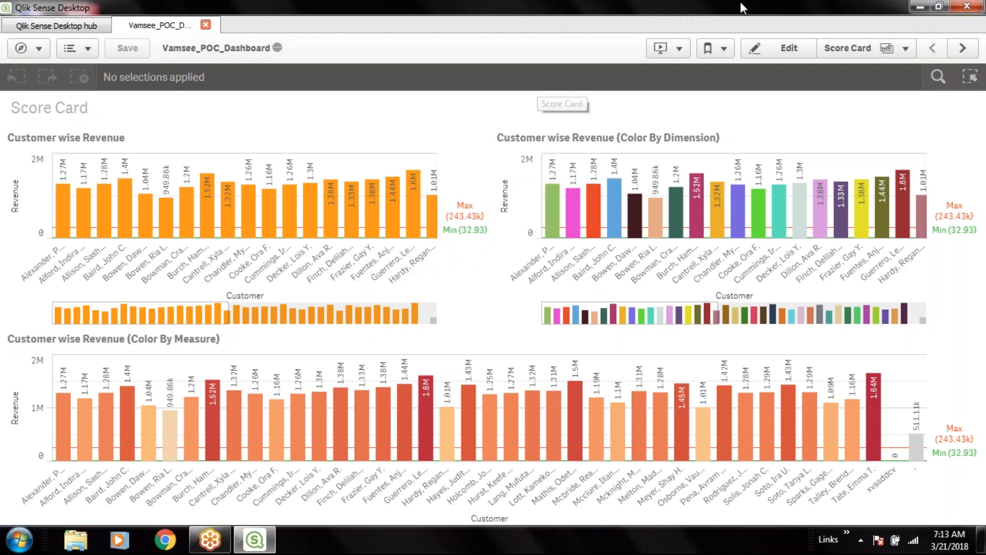
click(675, 51)
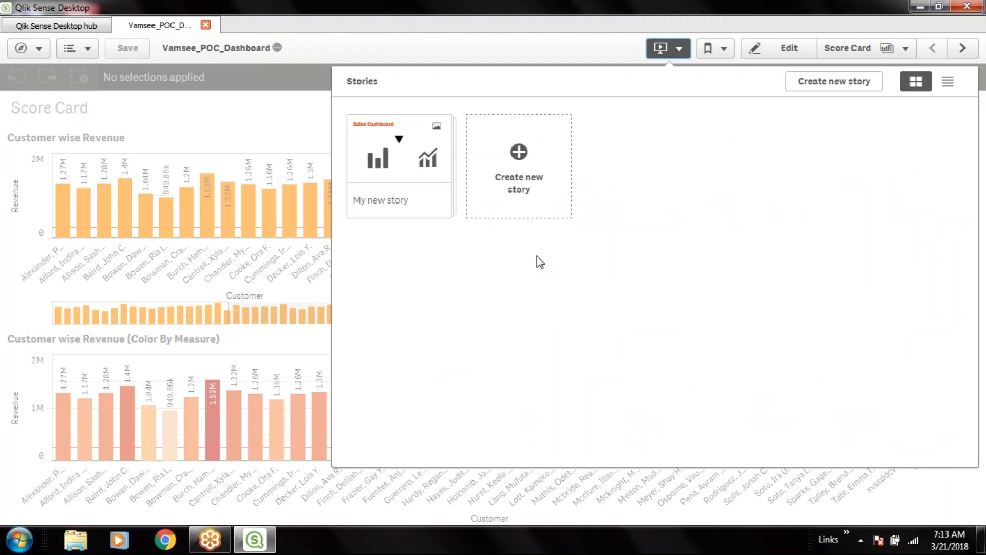
click(577, 43)
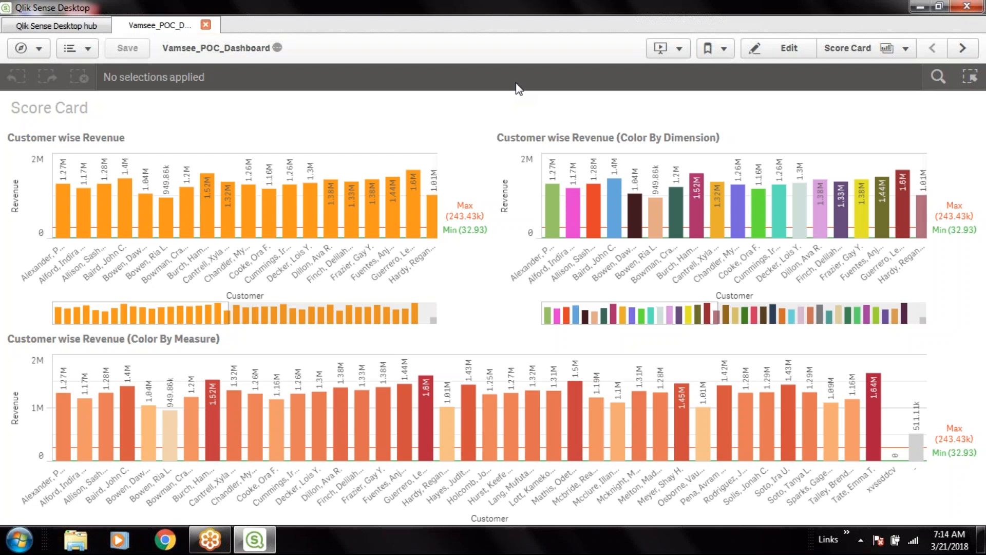
mouse_move(436, 208)
Create a new story titled "POC Dashboard" and open it for editing.
click(681, 51)
click(660, 49)
click(682, 48)
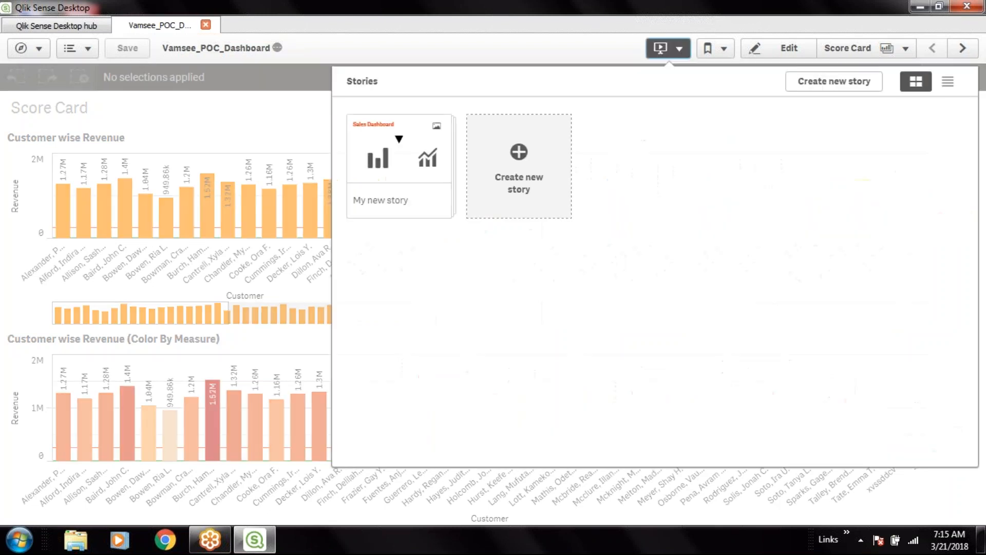
click(529, 160)
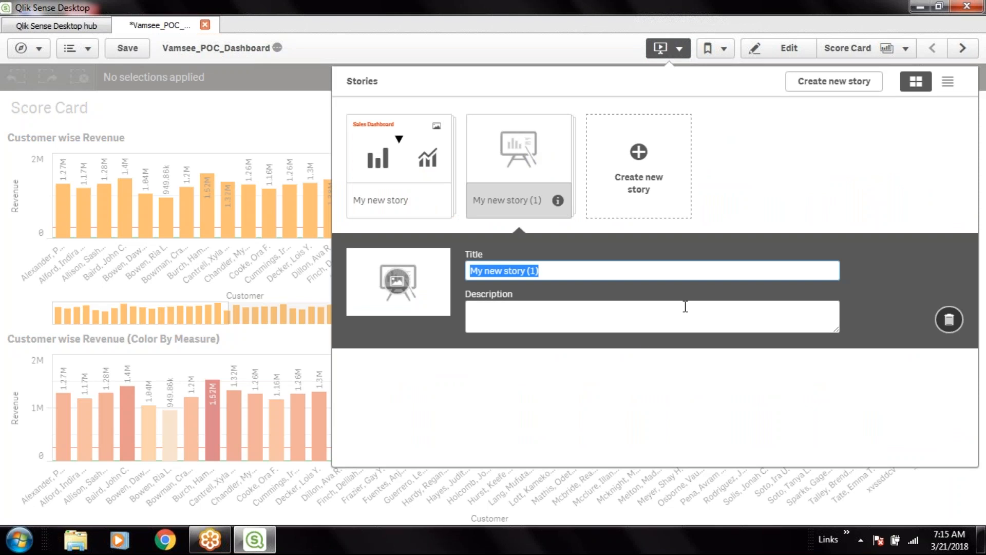
text(POC)
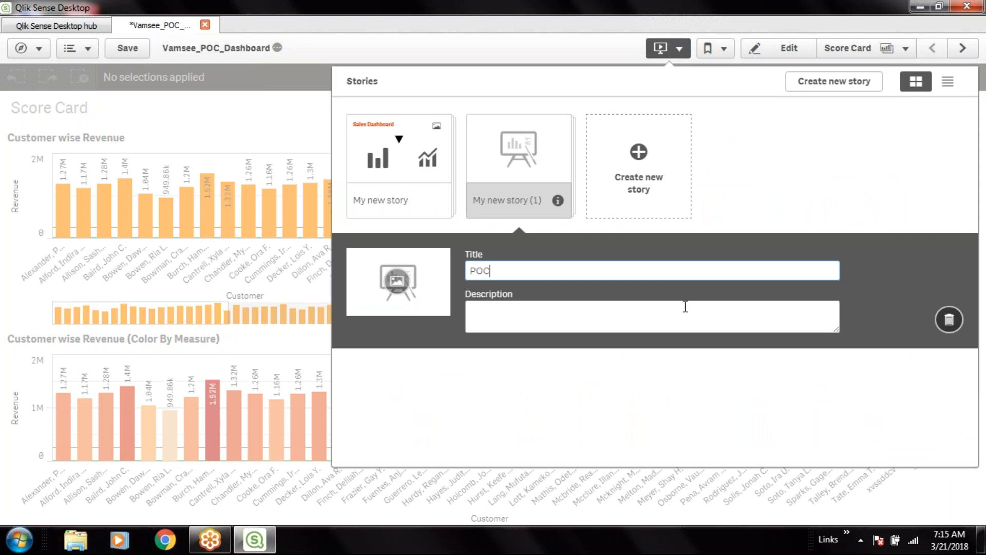
text( Dashboard)
key(Return)
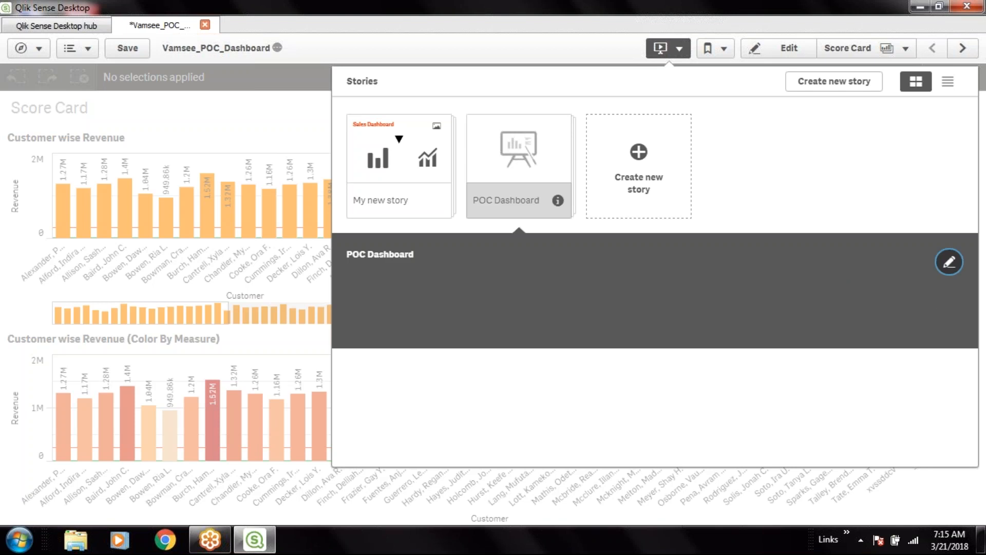
click(530, 165)
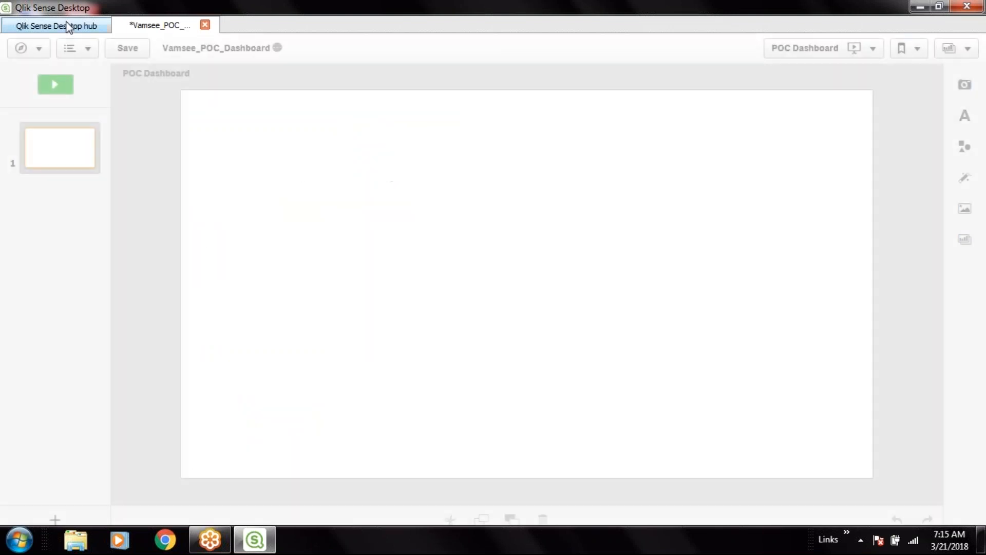
View the POC dashboard app's overview from the hub and return to the open story.
click(67, 26)
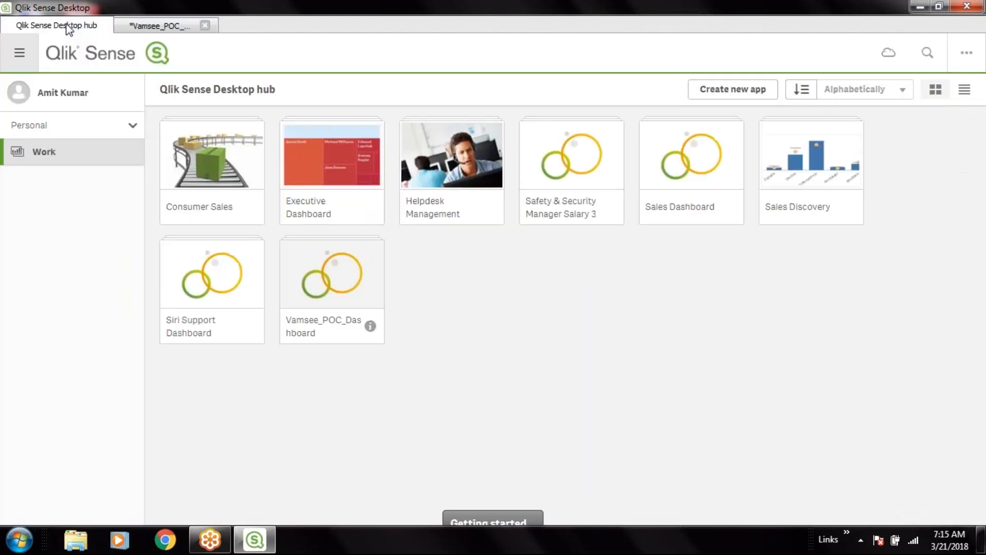
click(354, 271)
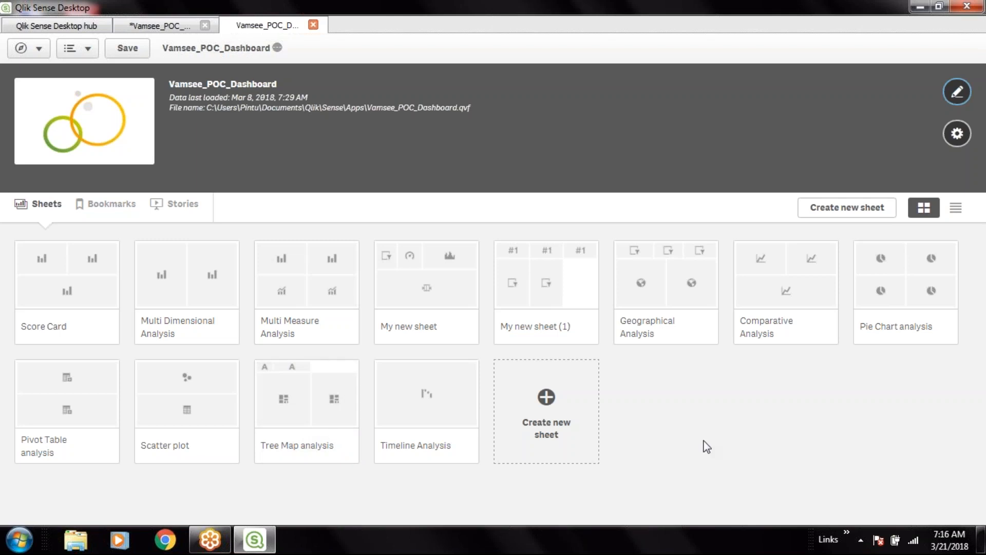
click(183, 31)
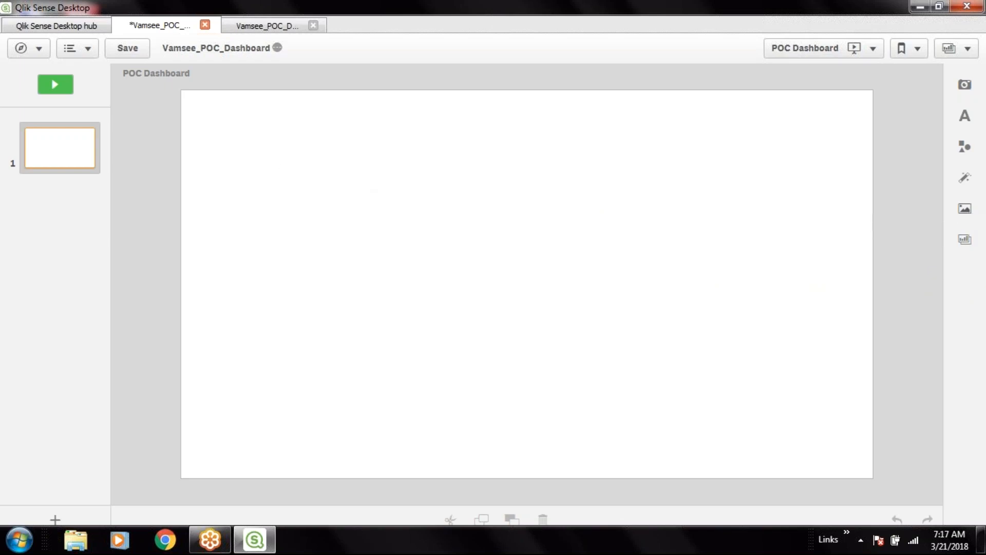
click(964, 214)
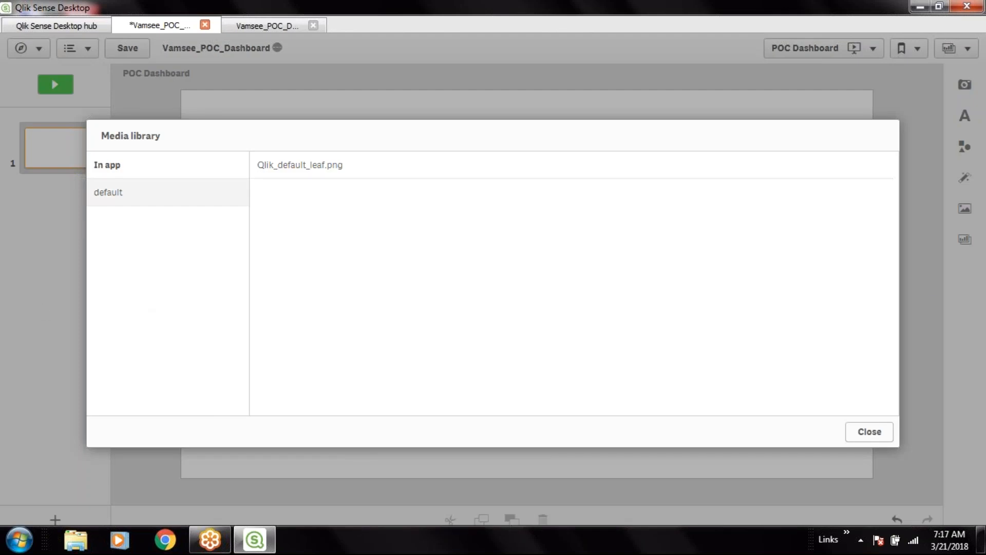
click(172, 191)
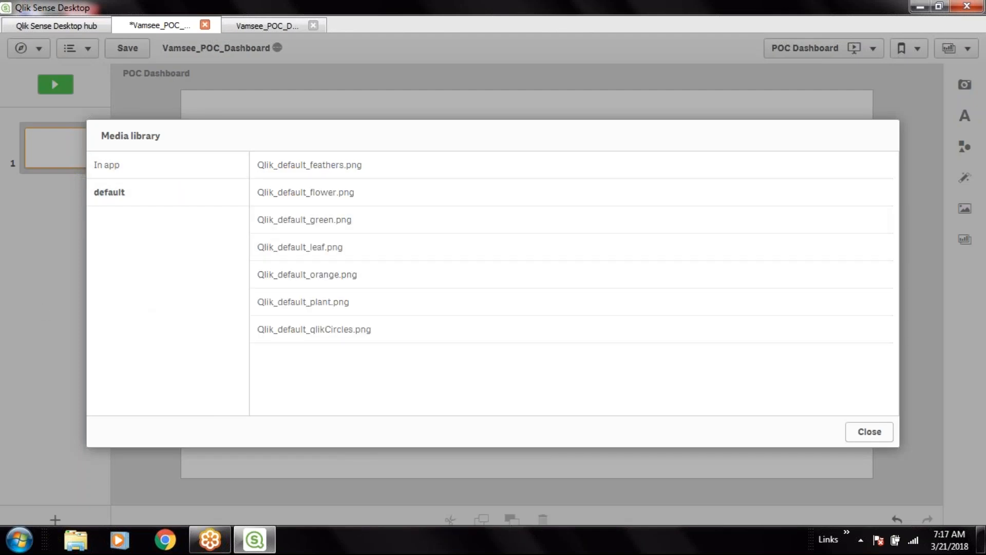
click(344, 331)
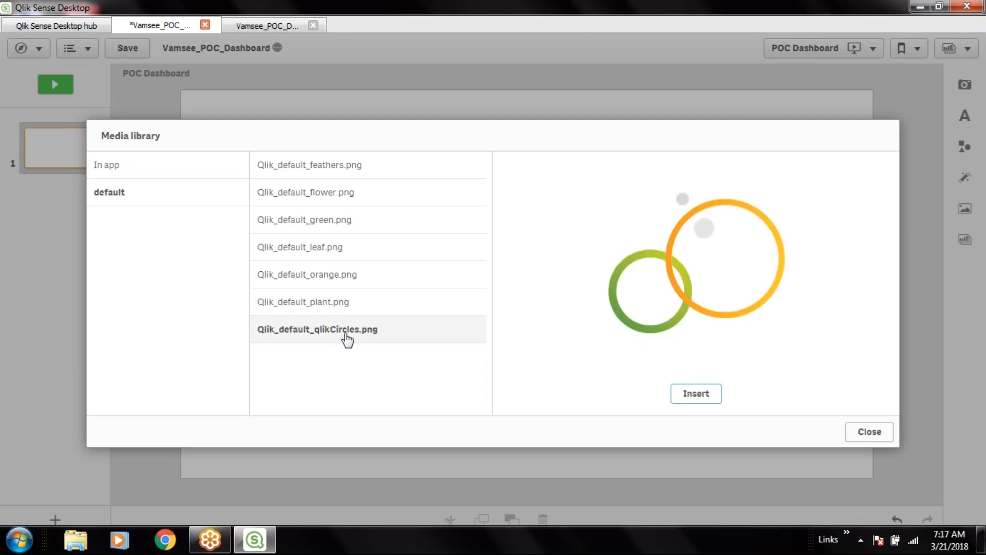
click(870, 435)
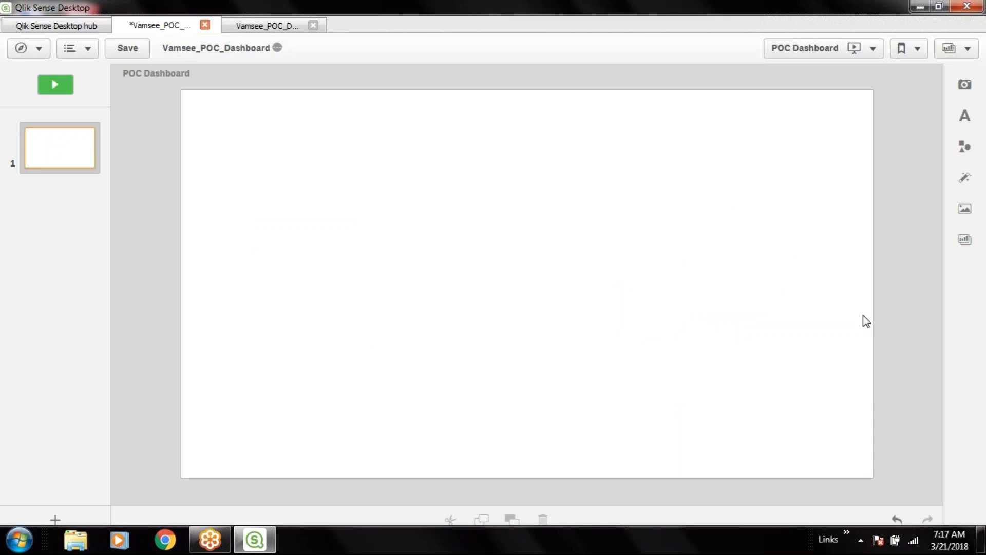
Insert the image Qlik_default_qlikCircles.png from the default media library folder onto the story's first slide.
click(964, 208)
click(131, 198)
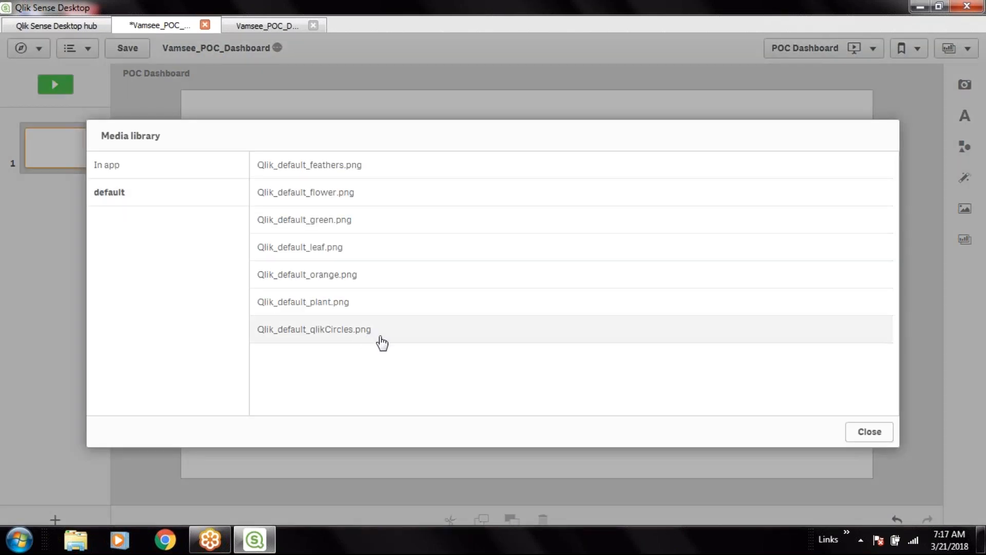
click(365, 333)
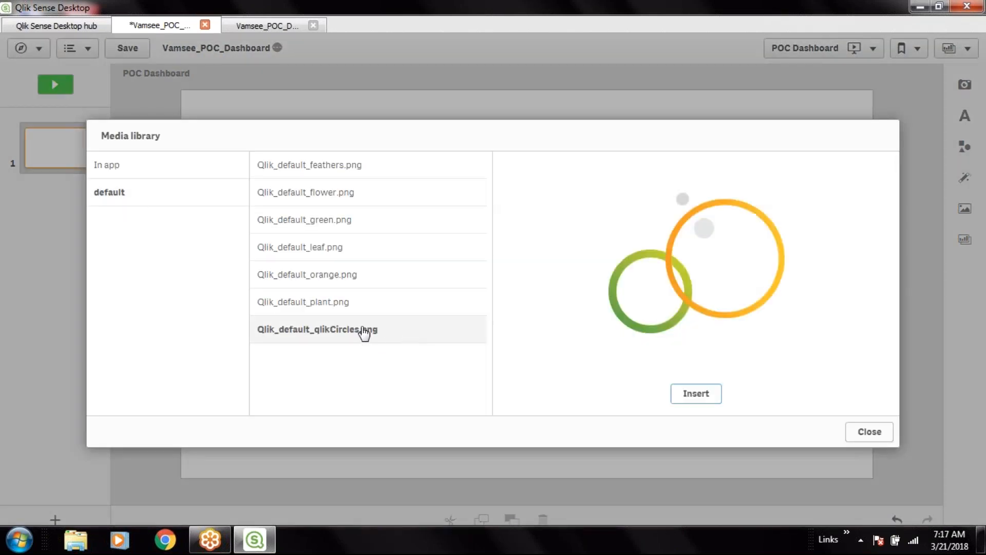
click(710, 399)
Shrink the circles image to logo size and place it in the slide's upper-left corner.
click(528, 301)
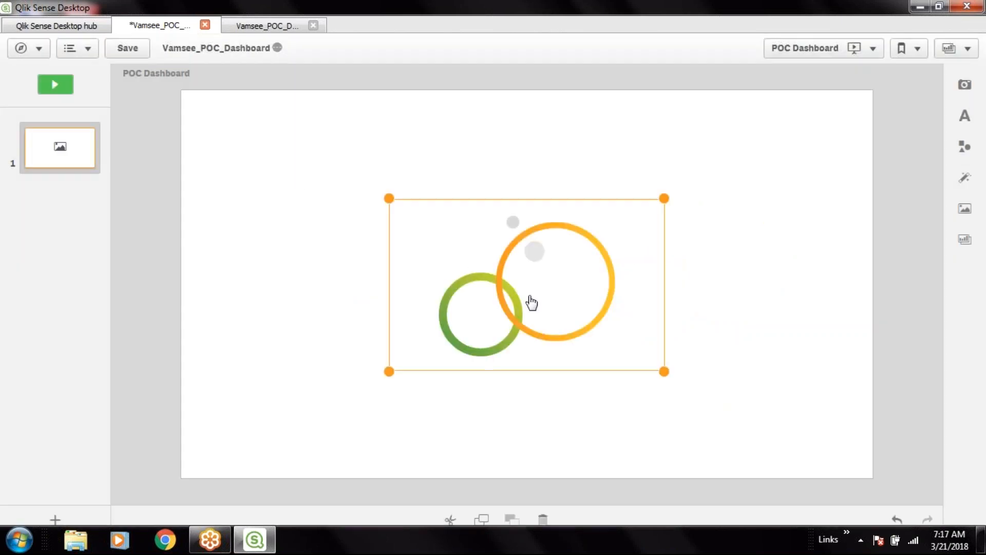
drag(665, 371, 570, 313)
drag(524, 282, 325, 182)
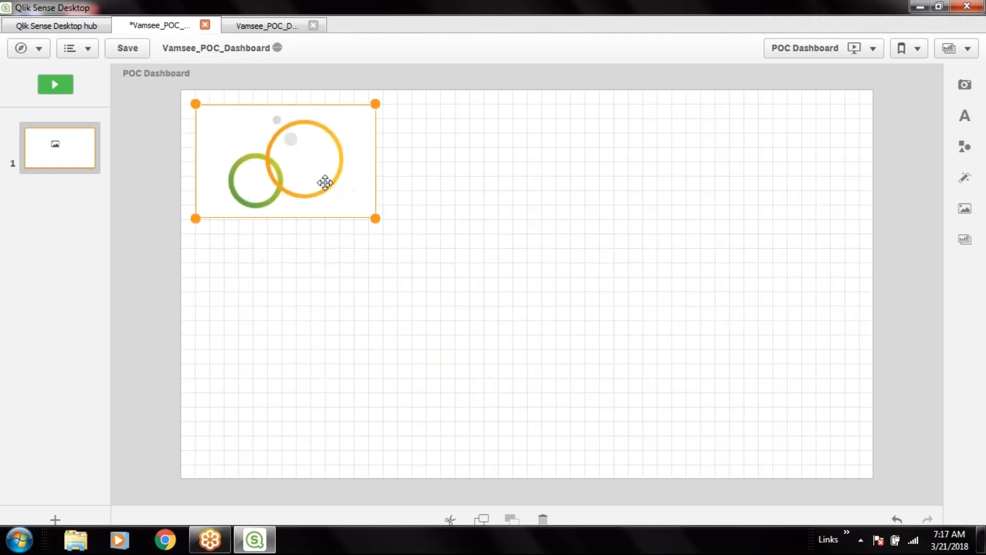
drag(373, 217, 324, 186)
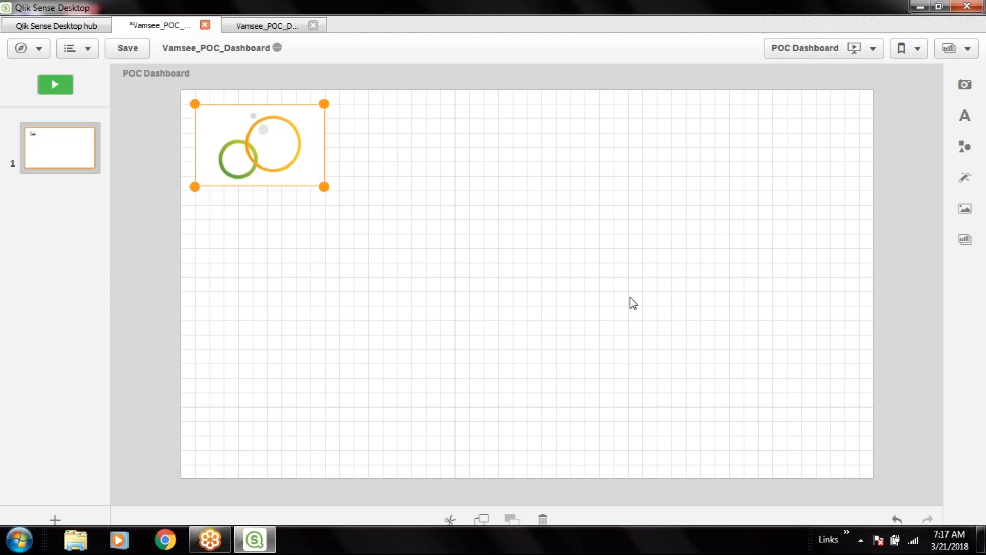
click(568, 309)
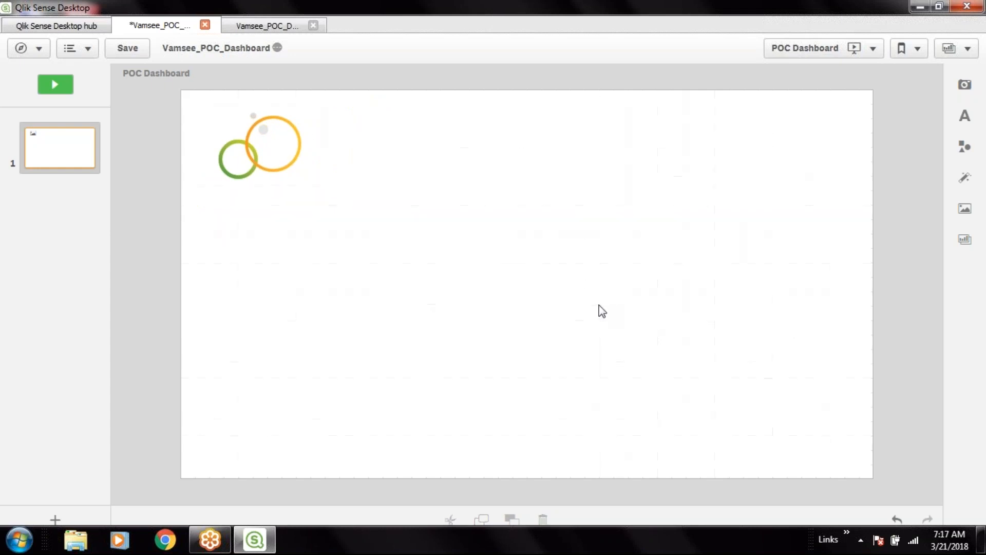
click(257, 157)
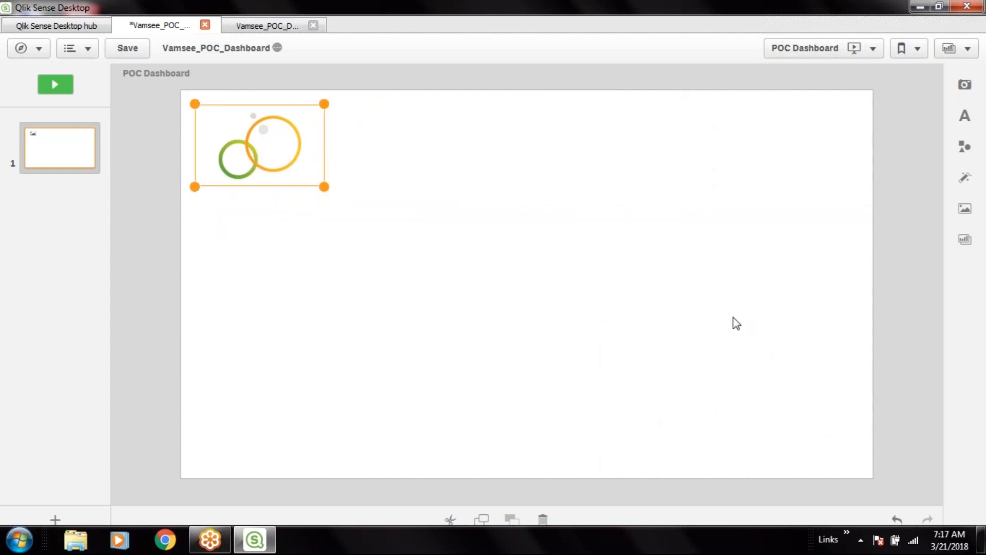
Add a title text object to the slide reading "Proof of Concept DAshboard".
click(965, 121)
click(965, 121)
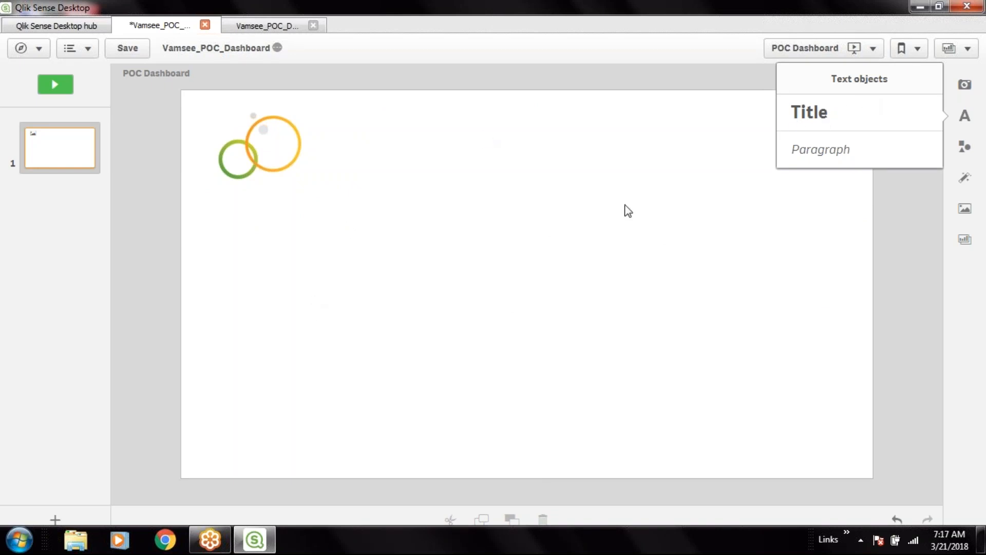
double_click(803, 110)
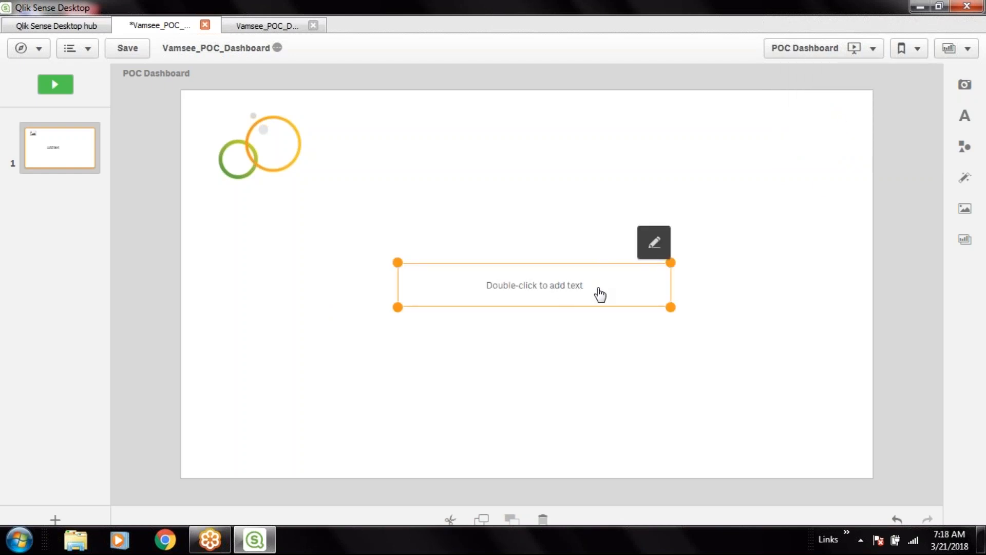
double_click(580, 293)
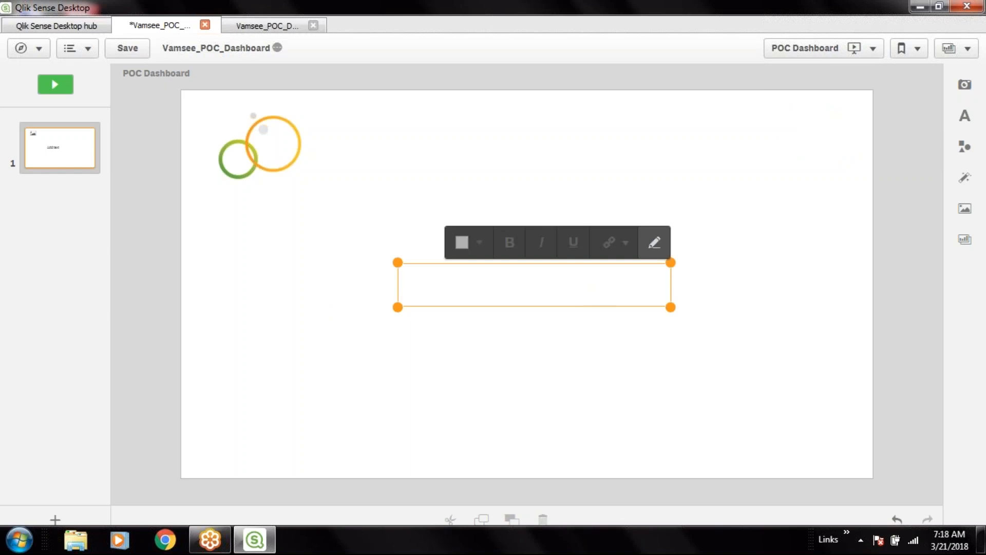
text(Proof )
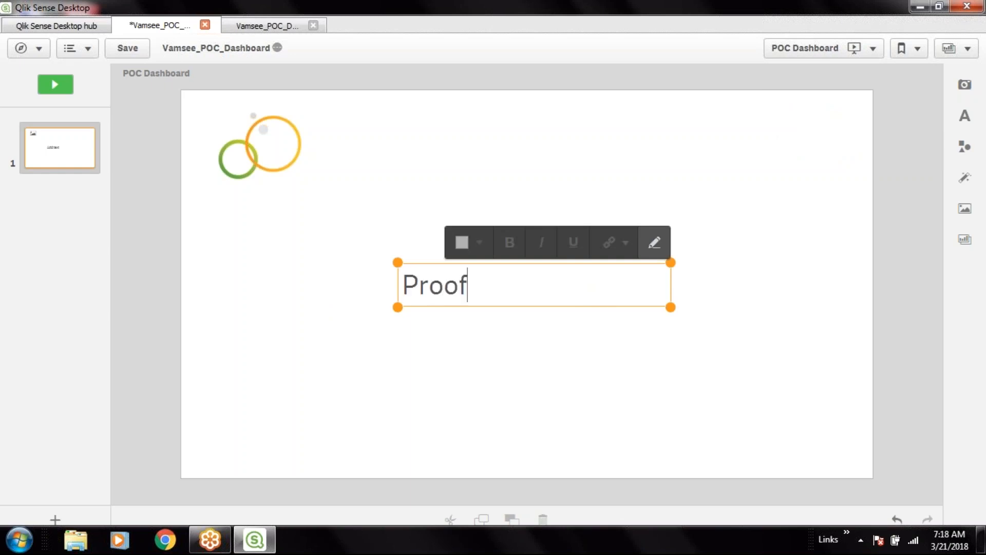
text(of Con)
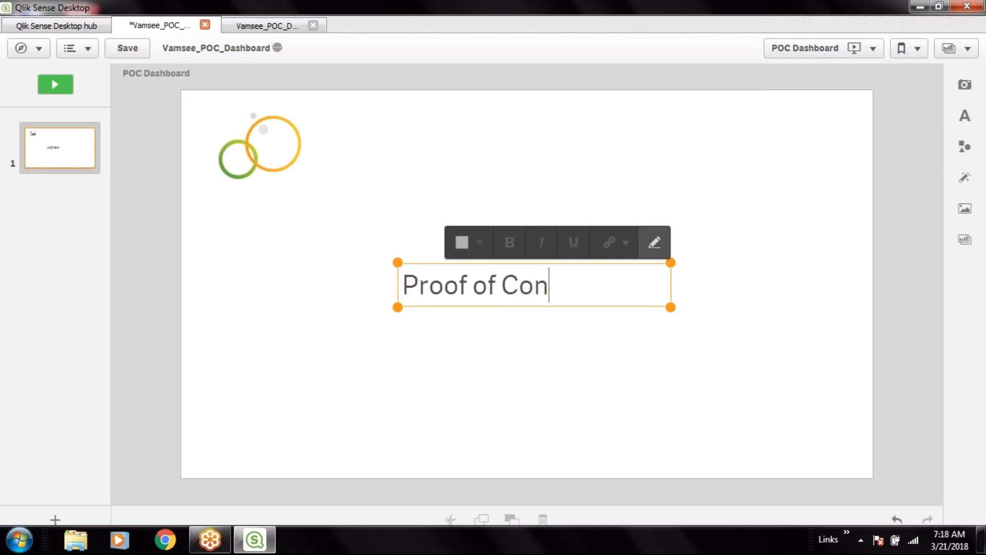
text(cept DAshboar)
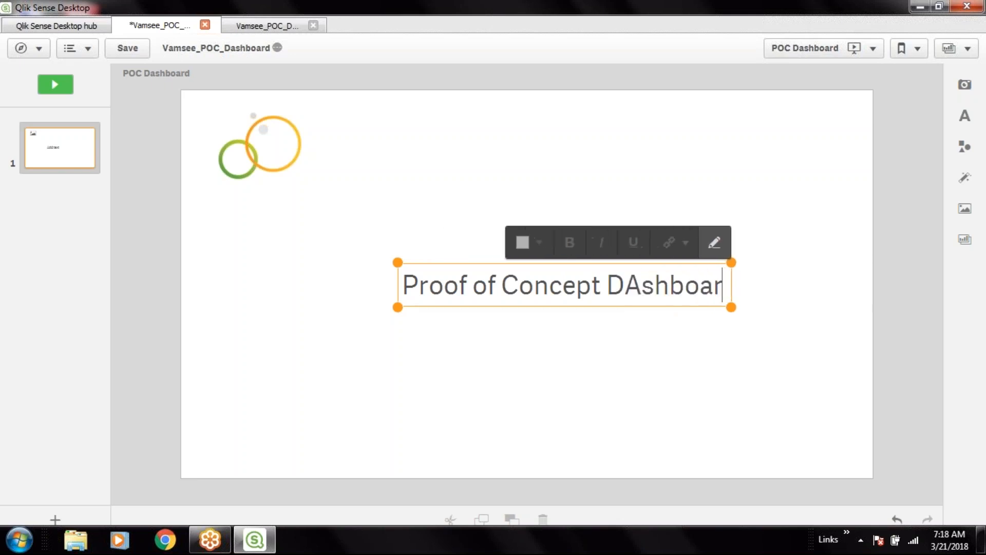
text(d)
click(646, 283)
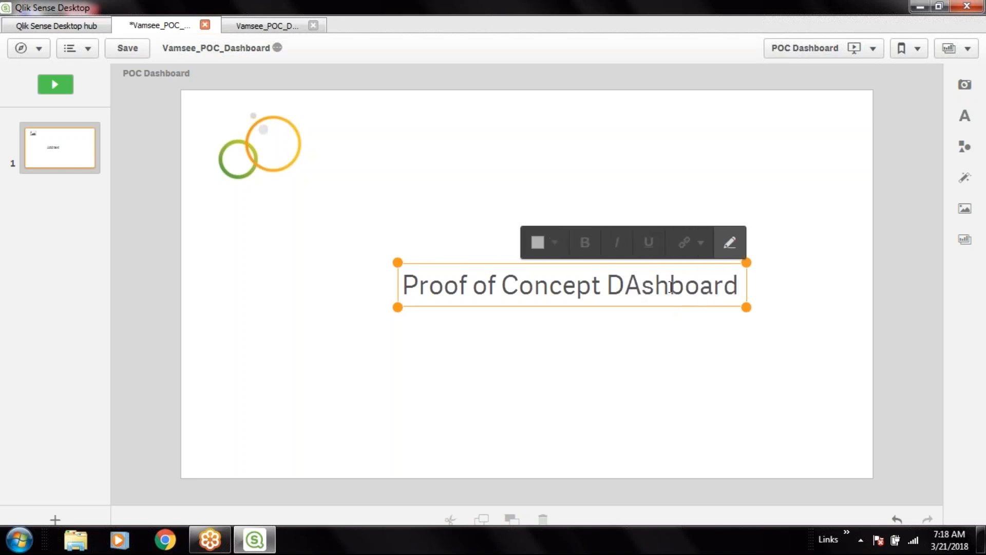
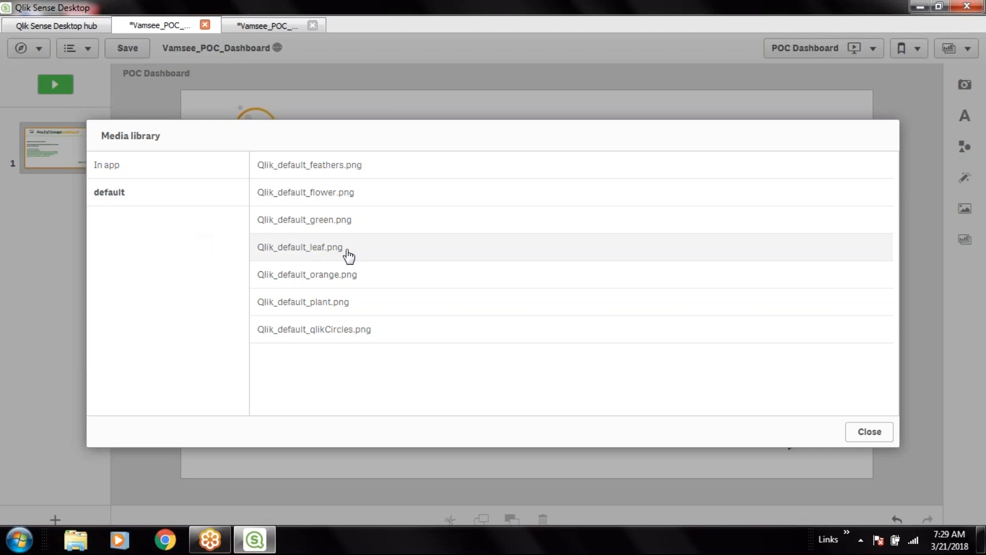
Preview several default media library images and insert Qlik_default_feathers.png onto the story's first slide.
click(375, 287)
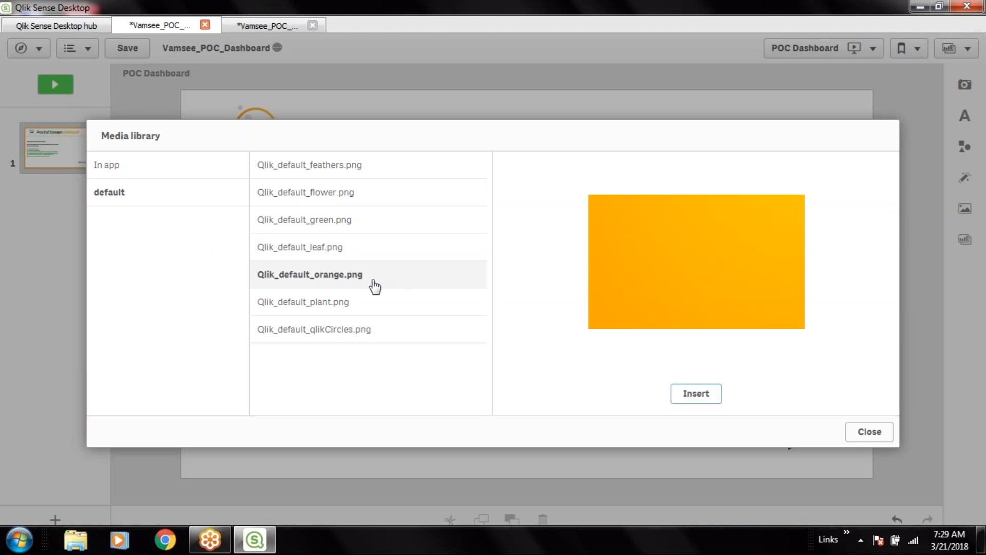
click(357, 309)
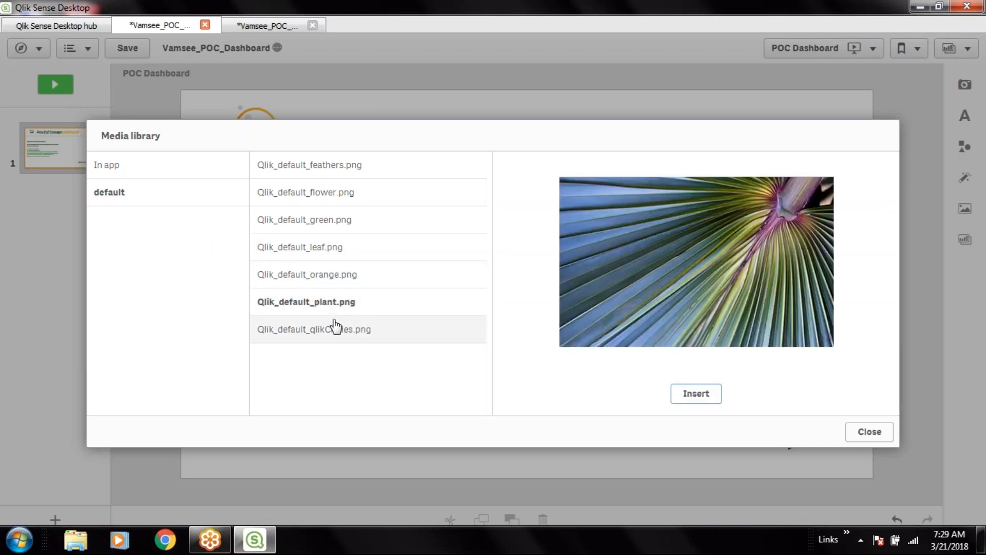
click(331, 323)
click(353, 215)
click(353, 200)
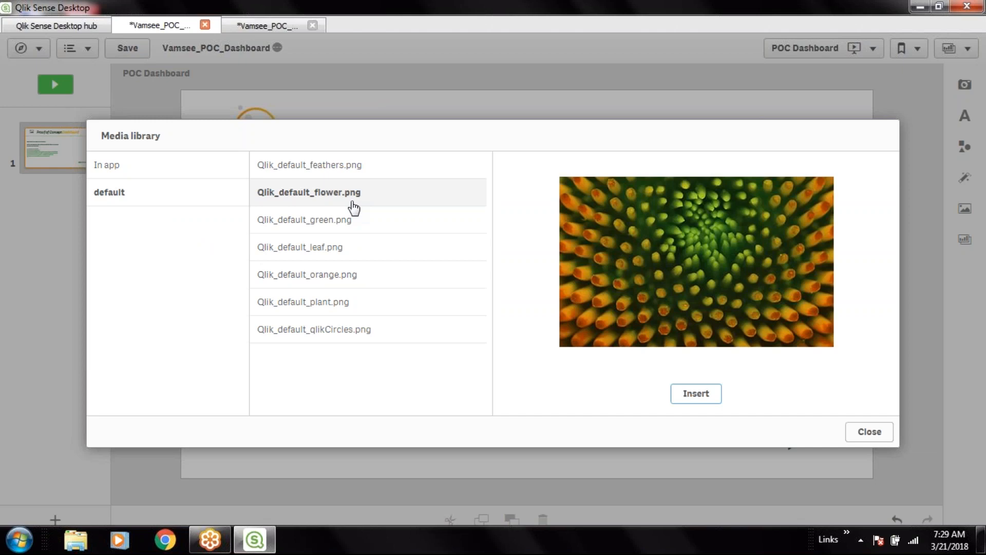
click(359, 174)
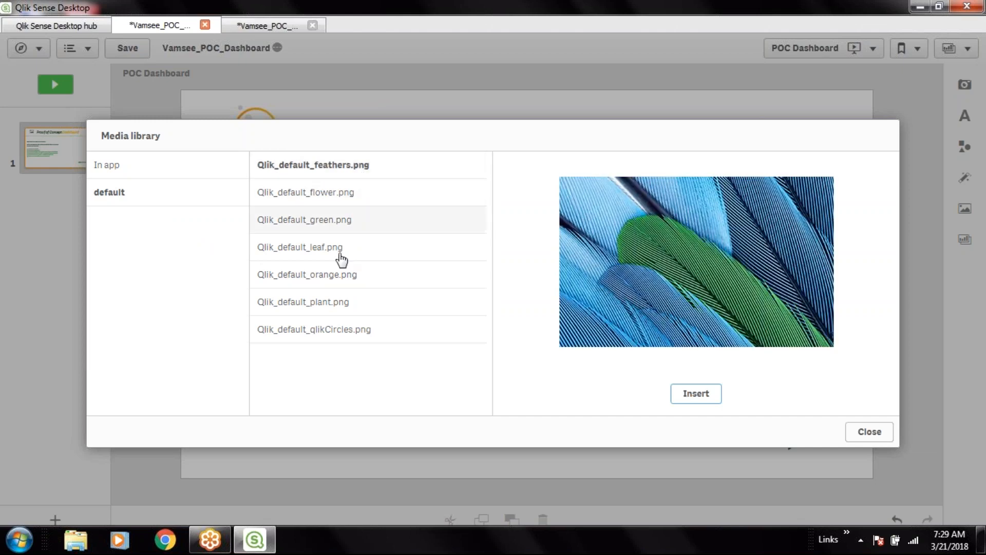
click(696, 394)
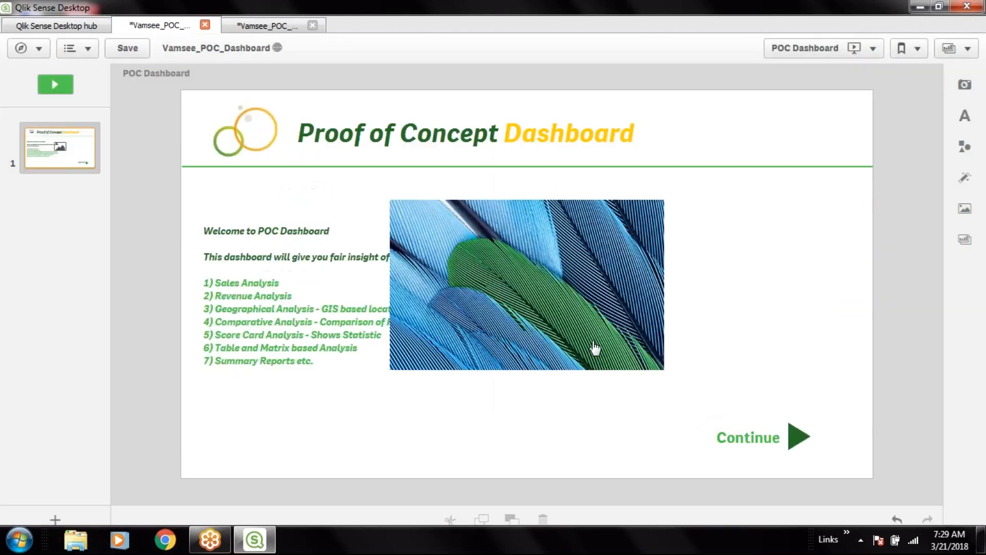
Resize the feathers image and place it beside the welcome text, above the Continue arrow.
click(464, 269)
drag(385, 195, 440, 229)
drag(504, 298, 621, 280)
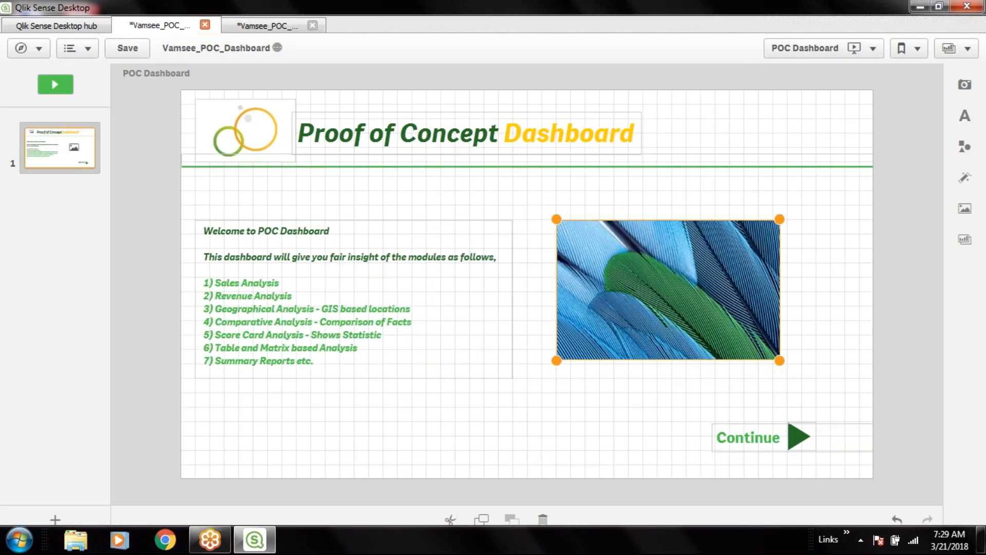
drag(779, 360, 816, 381)
click(904, 316)
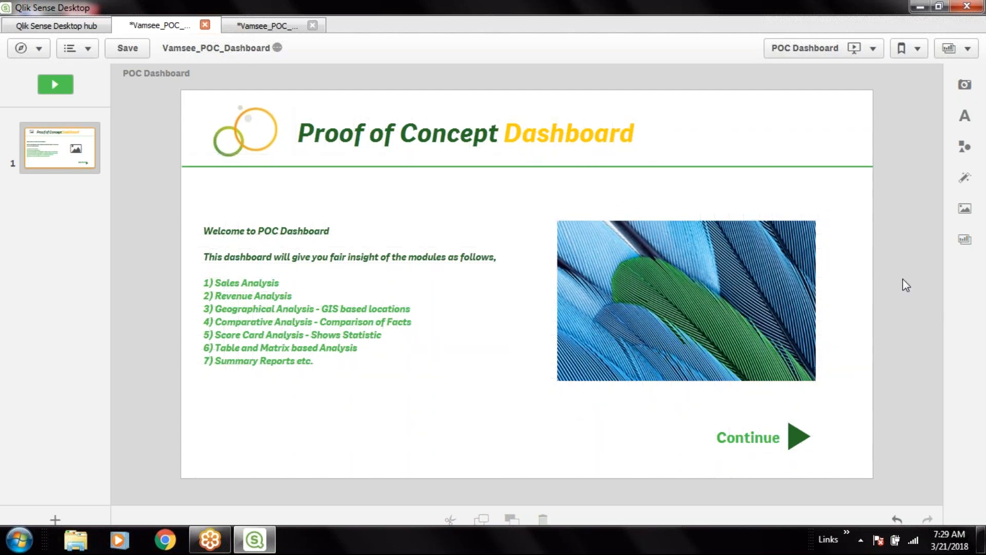
Save the story, preview the first slide in playback and return to editing.
click(115, 50)
click(55, 88)
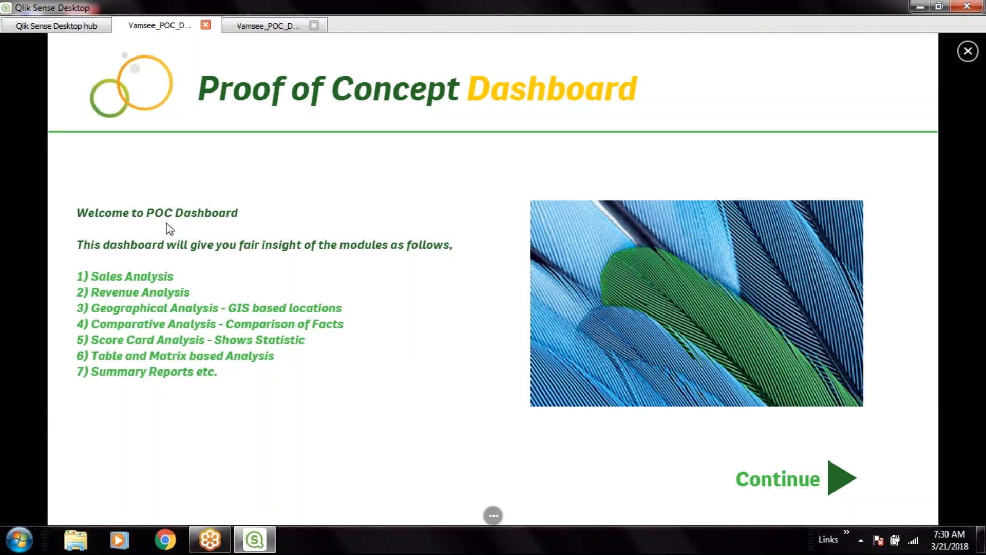
key(Escape)
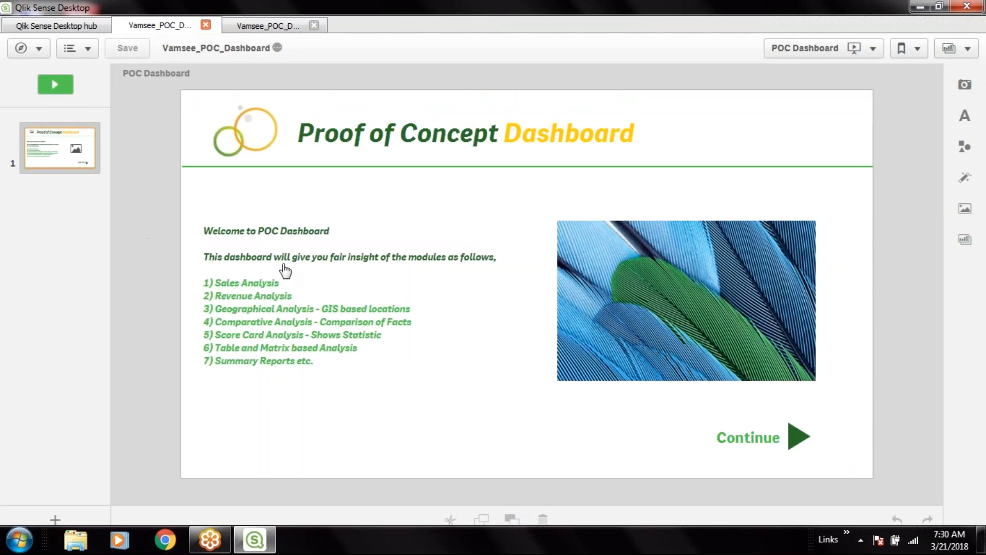
click(717, 446)
click(725, 441)
double_click(732, 441)
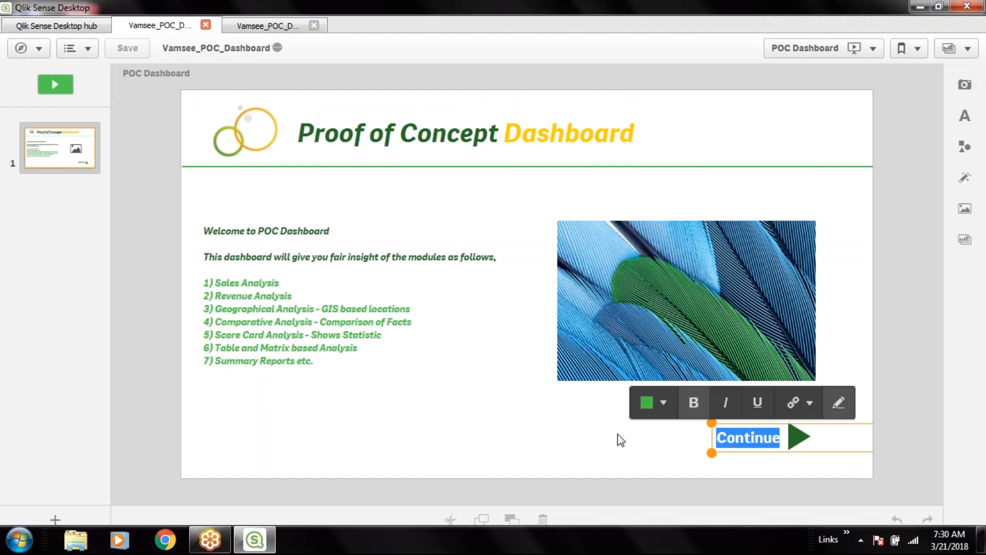
click(560, 416)
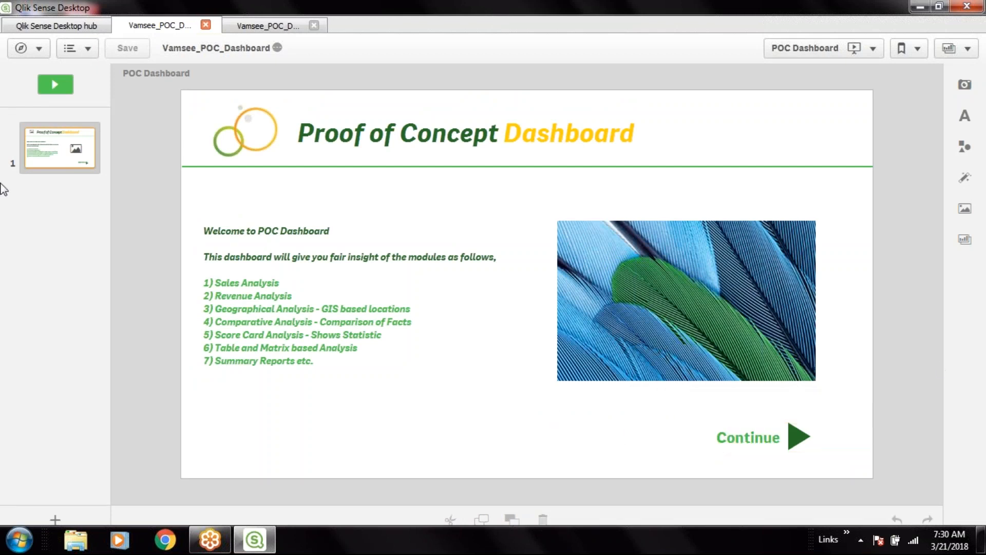
Add a second, blank slide to the story.
click(55, 520)
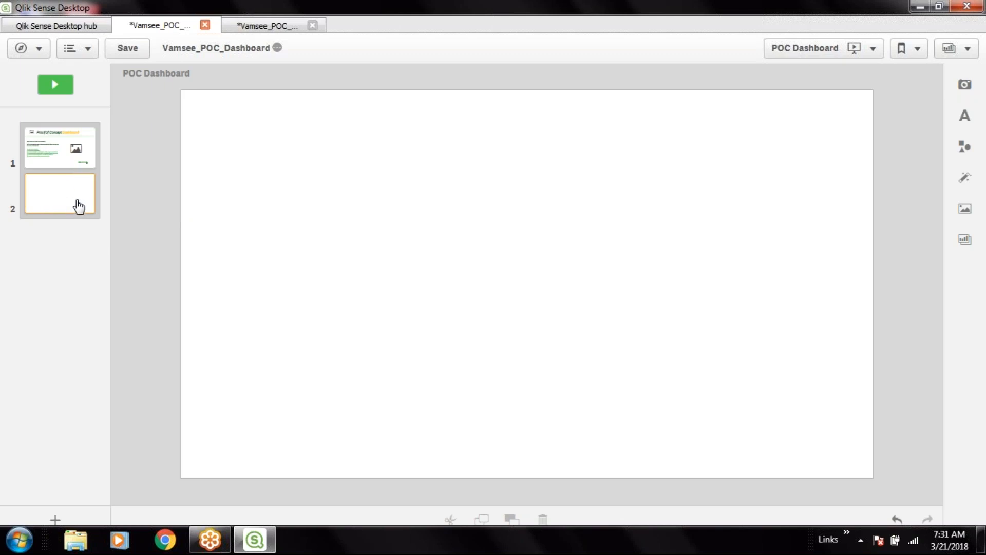
right_click(31, 199)
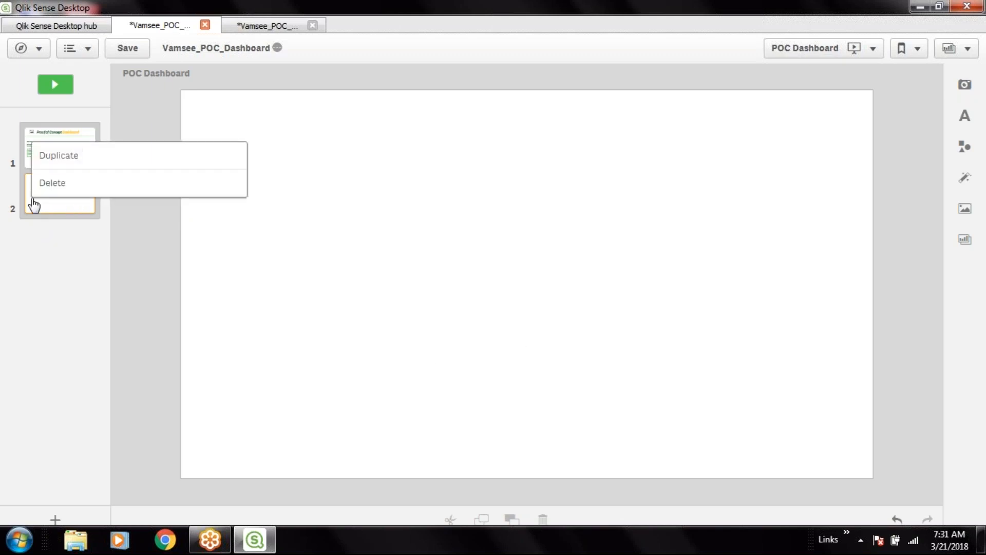
click(63, 234)
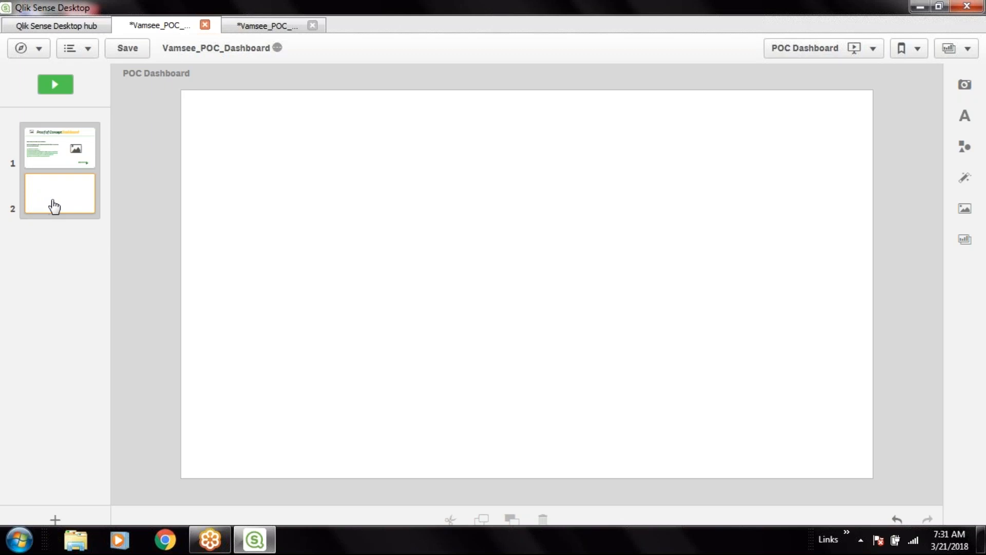
Insert the Score Card sheet into the story as a live data slide and save the story.
click(965, 239)
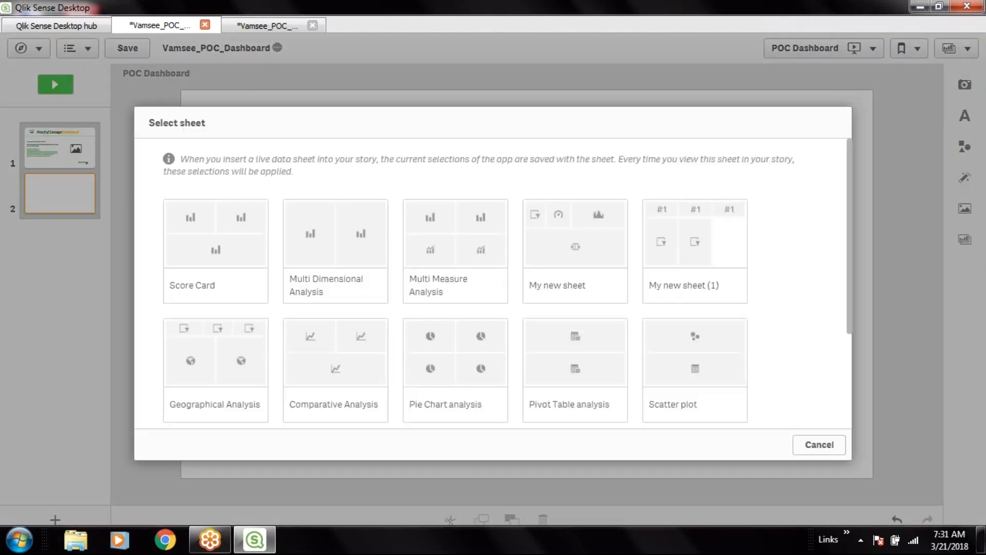
click(194, 229)
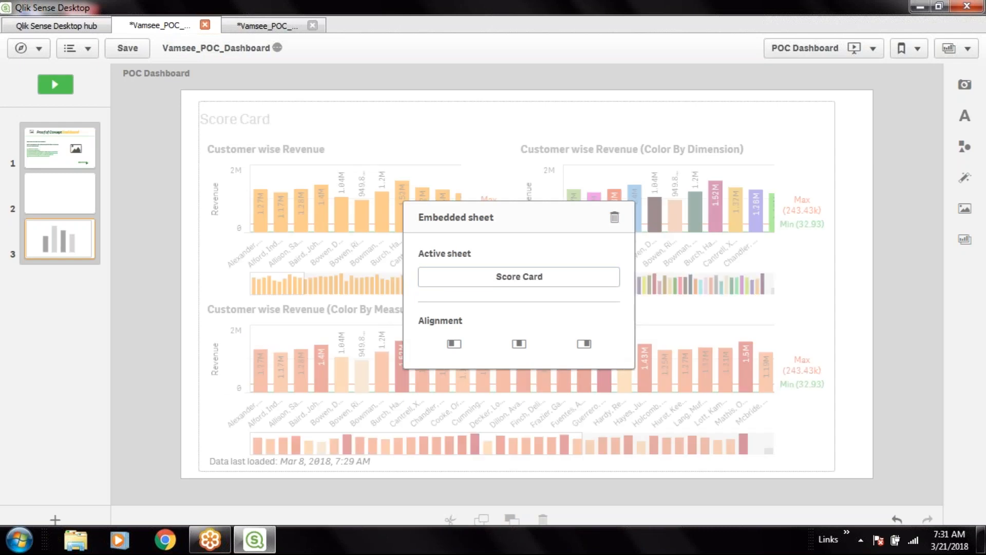
click(555, 282)
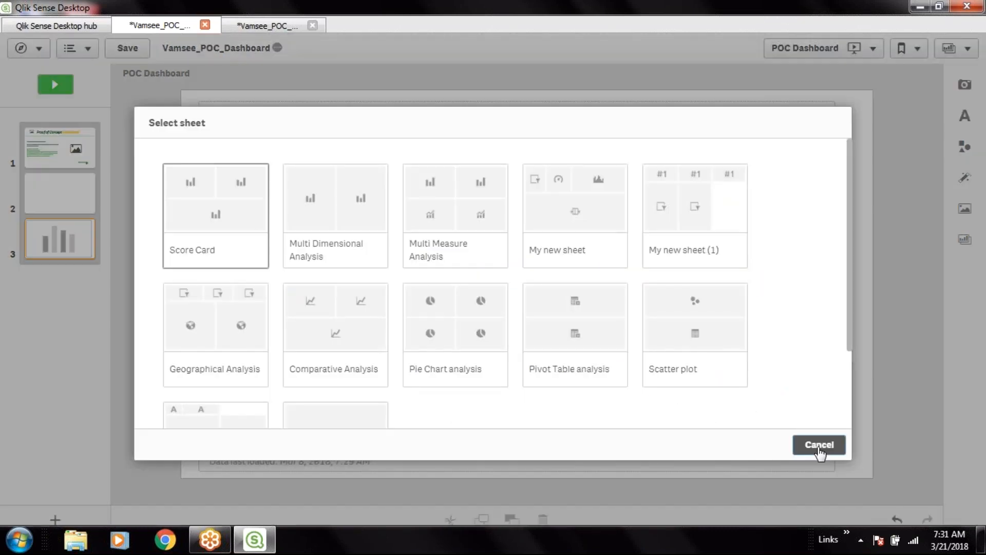
click(819, 445)
click(74, 208)
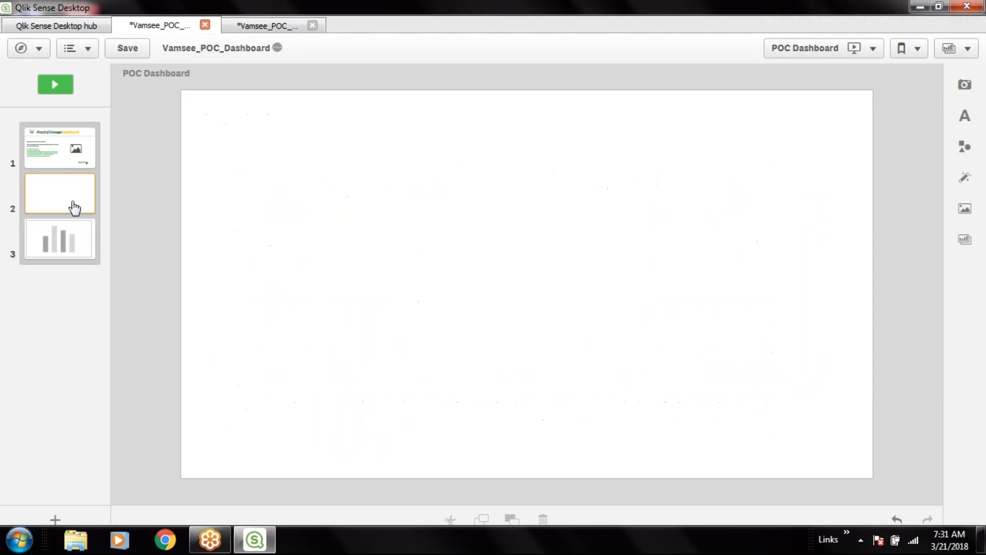
click(59, 256)
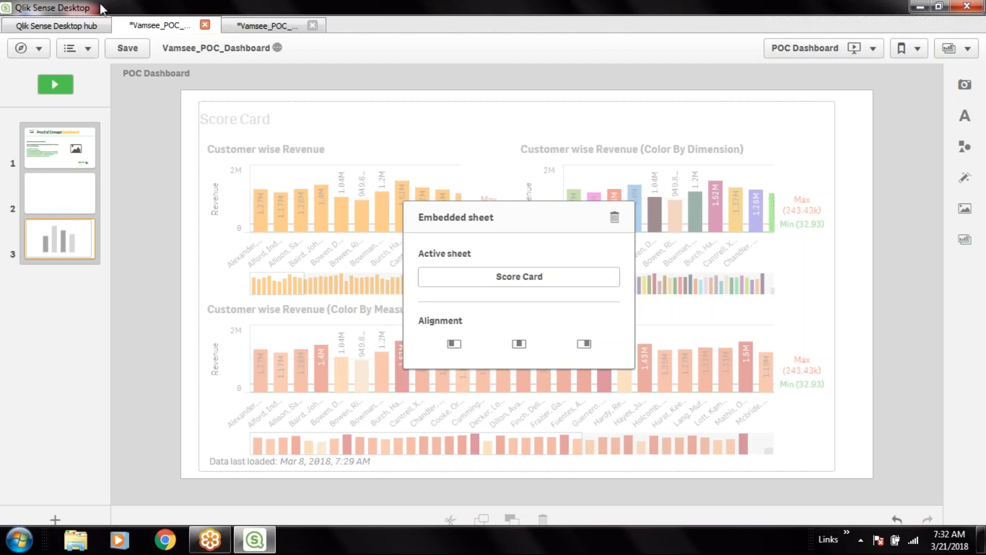
click(128, 49)
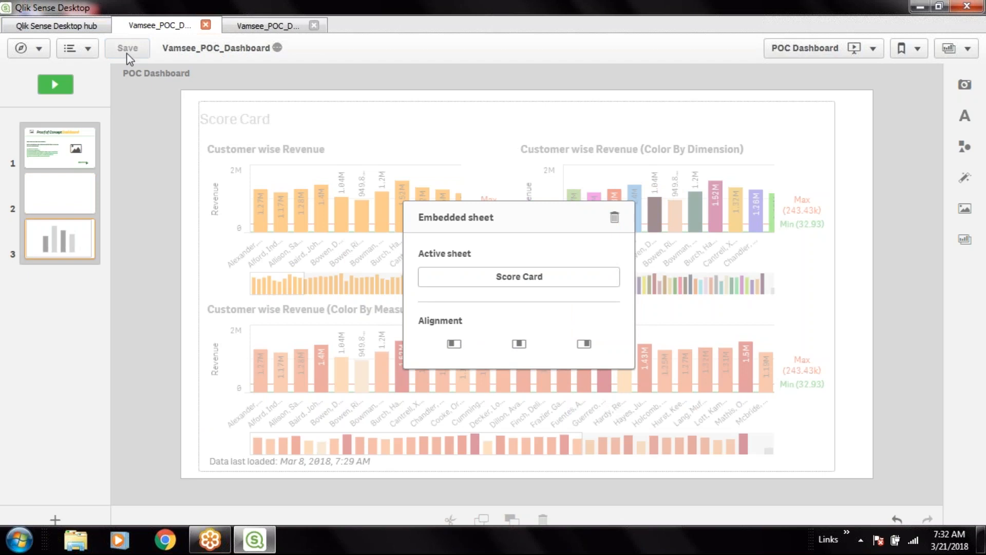
Move the Score Card slide ahead of the blank slide so it follows the first slide.
click(87, 197)
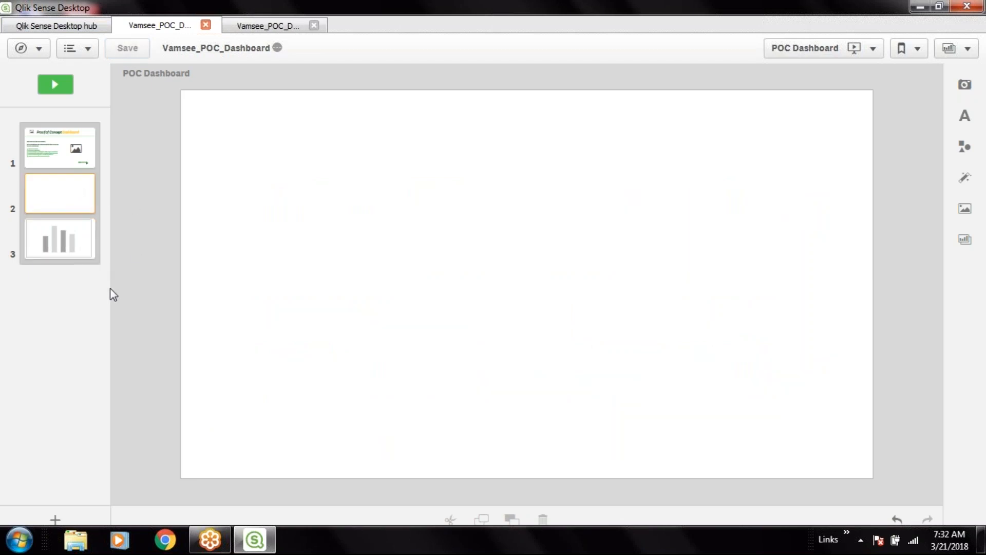
drag(69, 244, 91, 216)
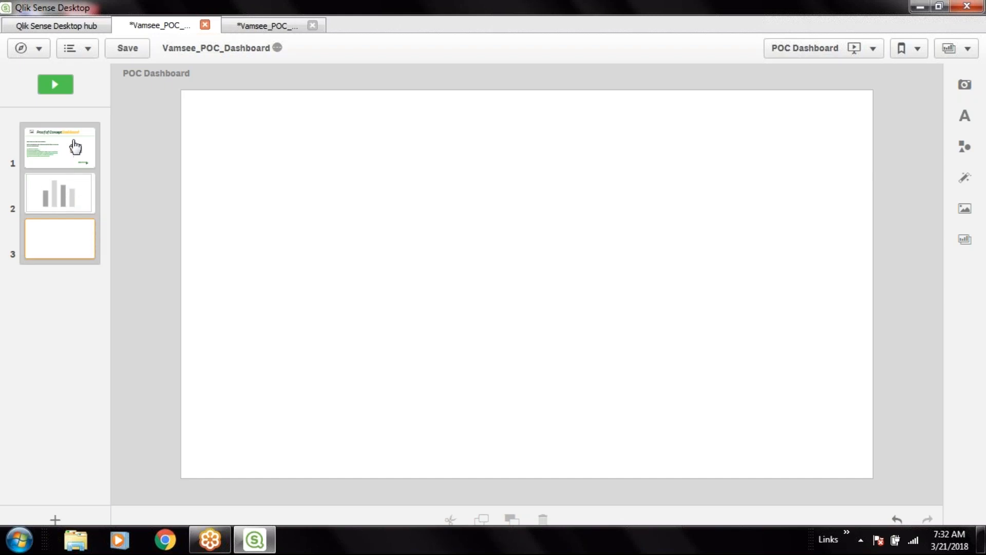
Start playing the story from its first slide in the maximized window.
click(75, 149)
click(55, 84)
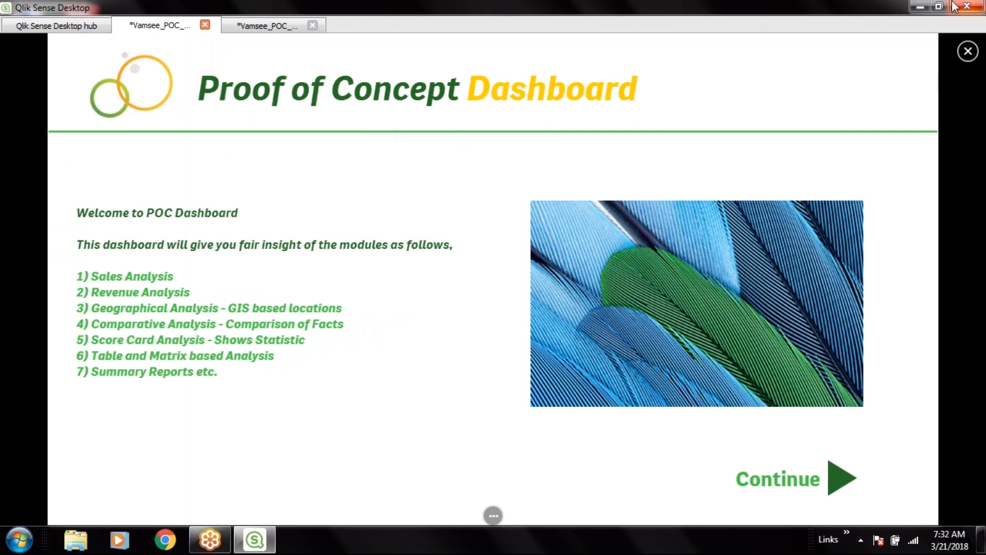
click(967, 6)
click(618, 325)
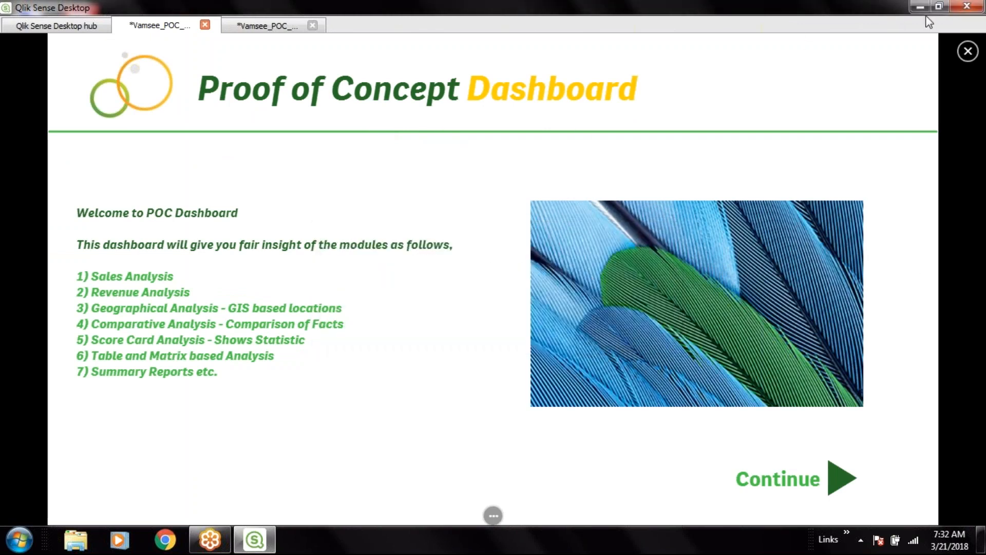
click(939, 6)
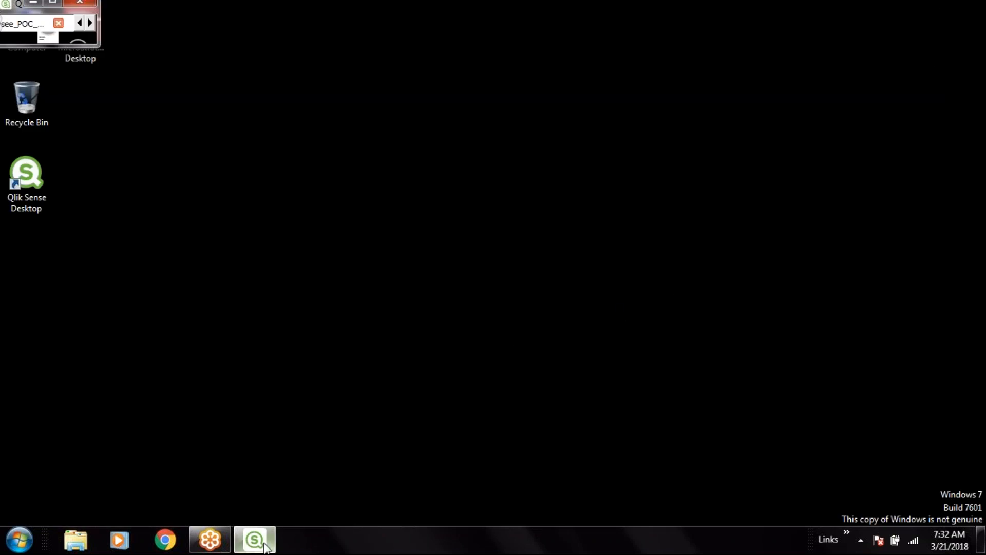
click(53, 3)
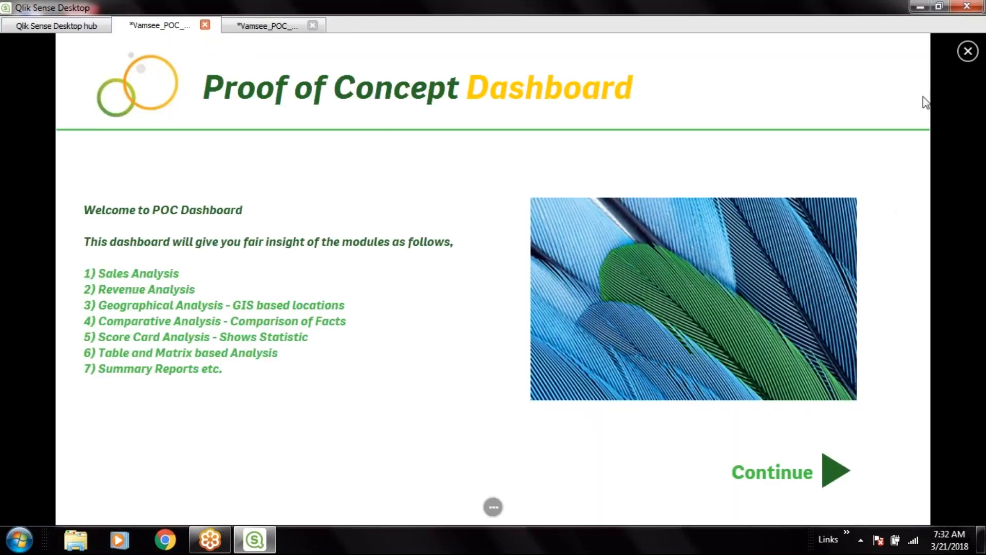
Step forward and back between the first slide and the Score Card slide in the playing story.
key(Right)
key(Right)
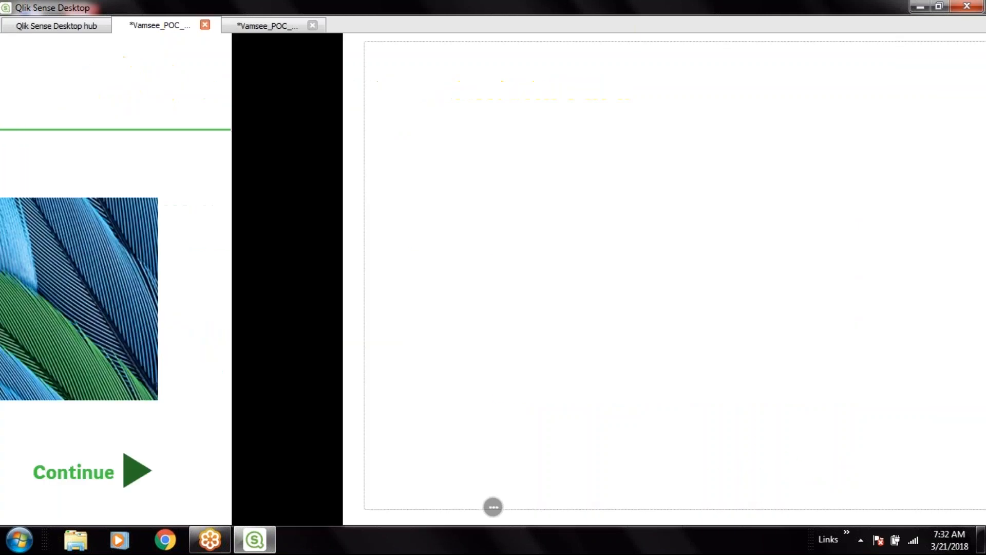
key(Left)
key(Left)
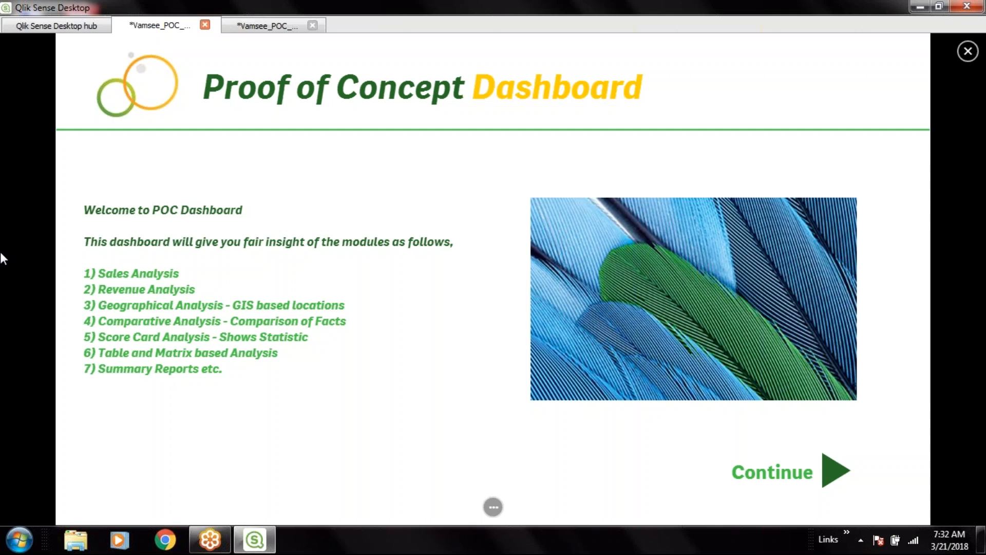
key(Right)
key(Left)
key(Right)
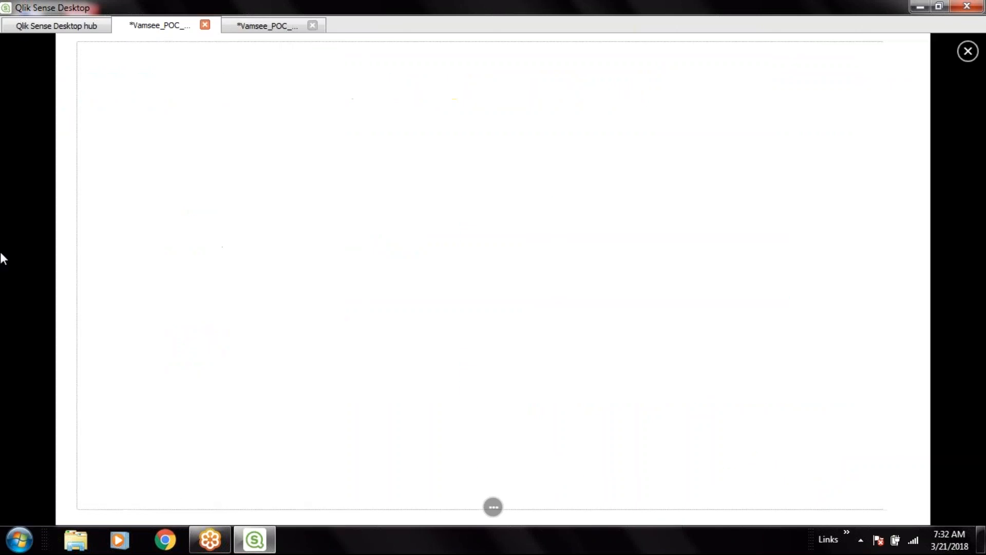
key(Left)
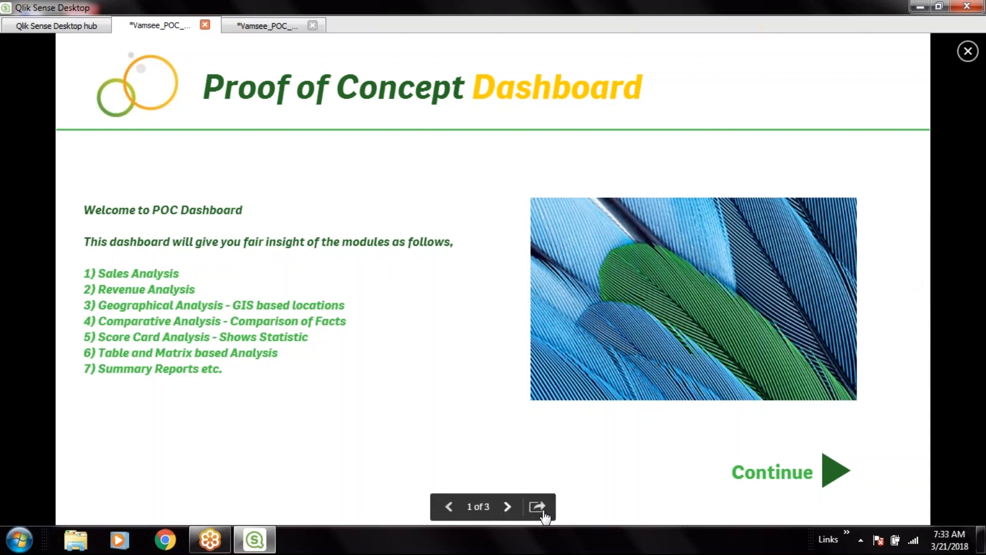
Page to the last slide and back to the Score Card slide, and briefly activate its live sheet for selections.
mouse_move(492, 510)
click(507, 508)
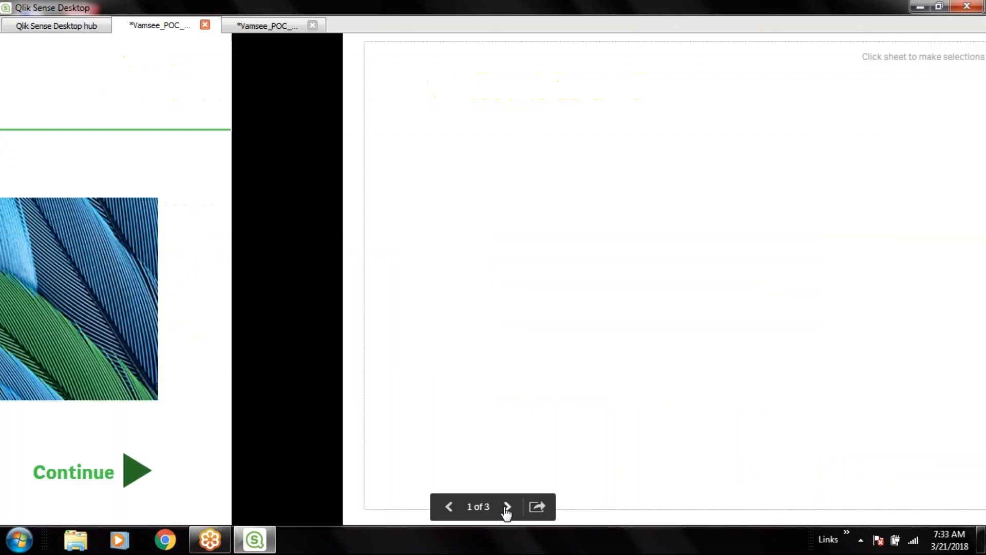
click(507, 509)
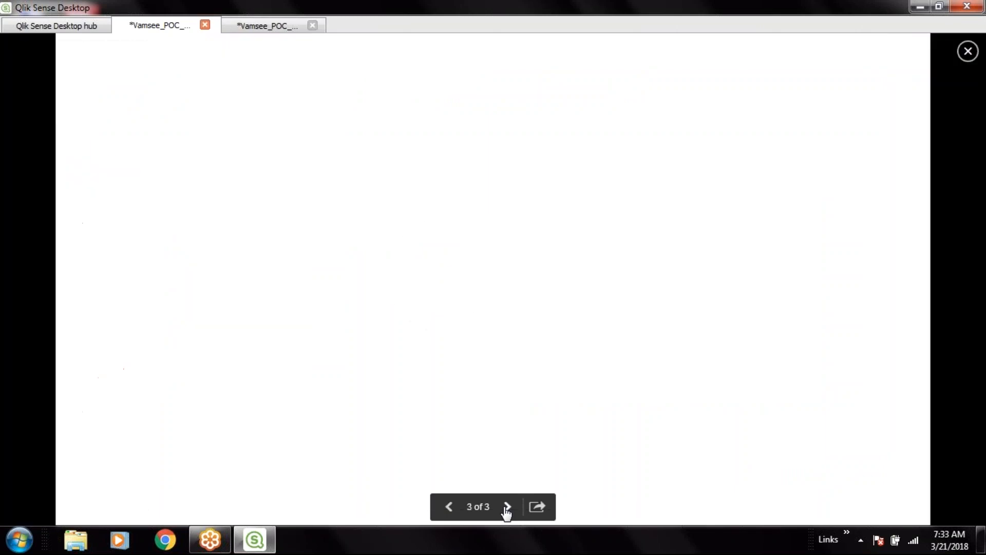
click(451, 508)
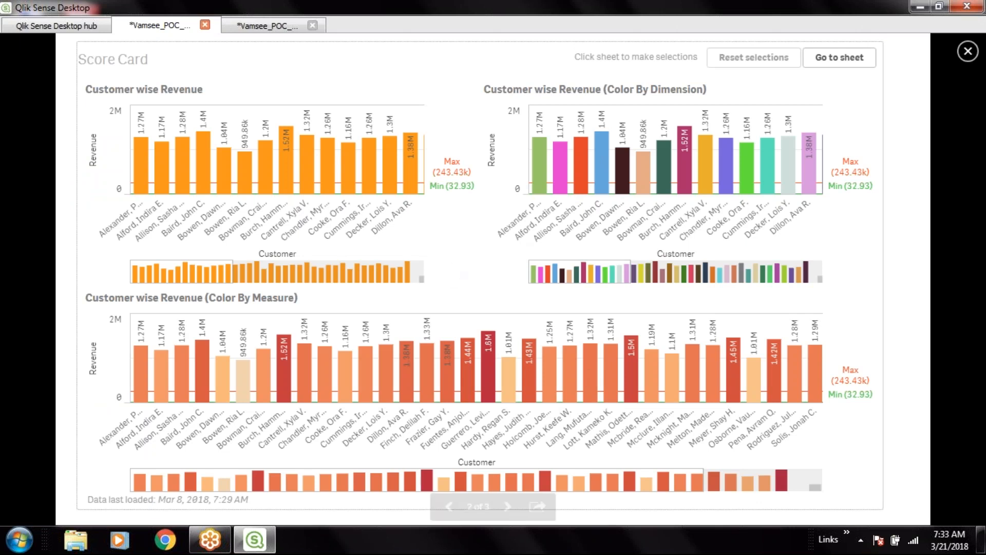
click(445, 307)
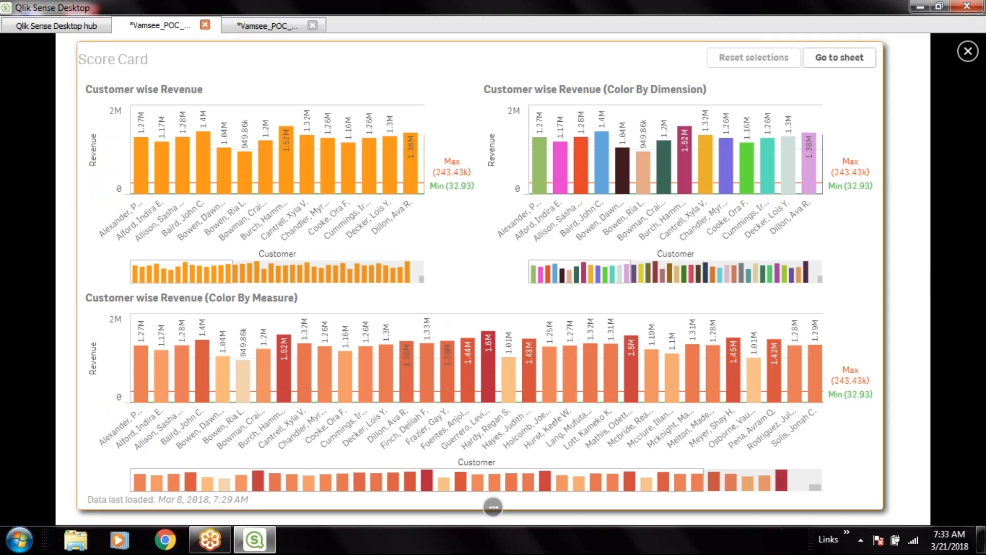
click(888, 274)
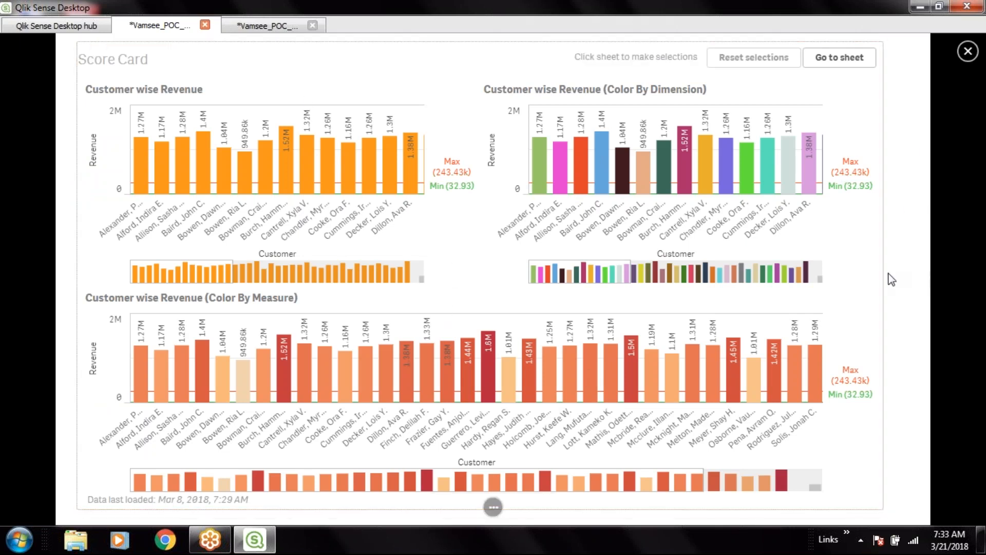
Select and deselect one customer bar in the Color By Dimension chart of the live Score Card sheet, and stop playing the story.
click(868, 254)
click(711, 177)
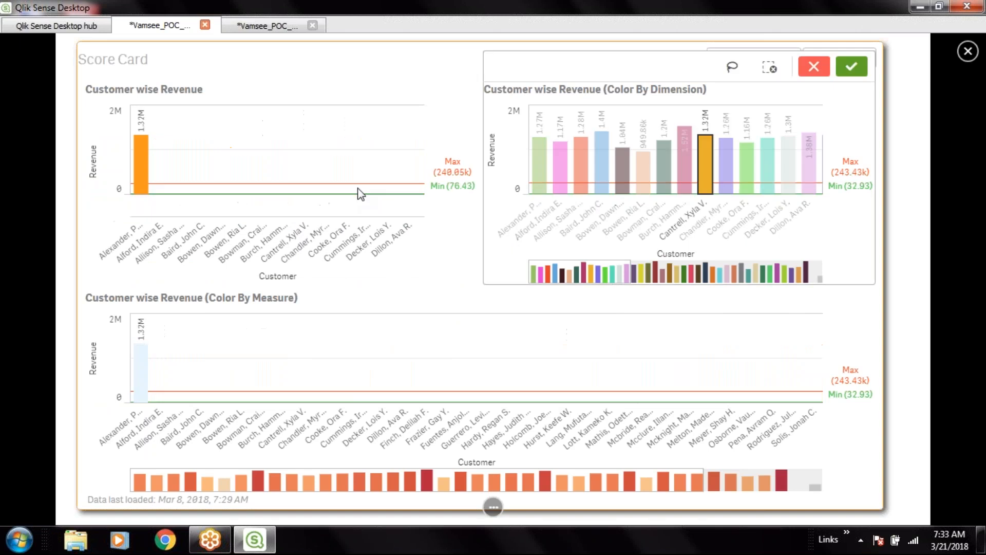
click(704, 210)
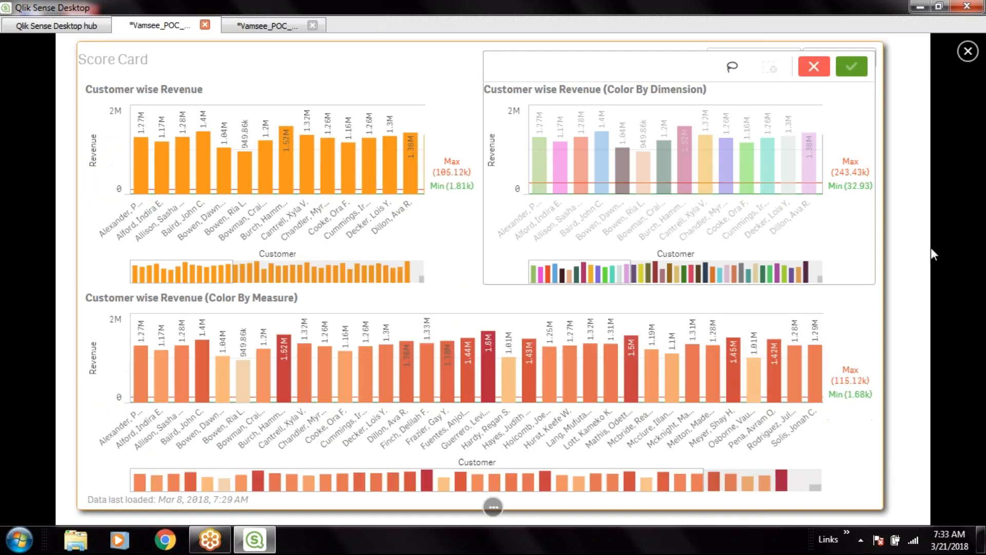
click(920, 299)
click(881, 315)
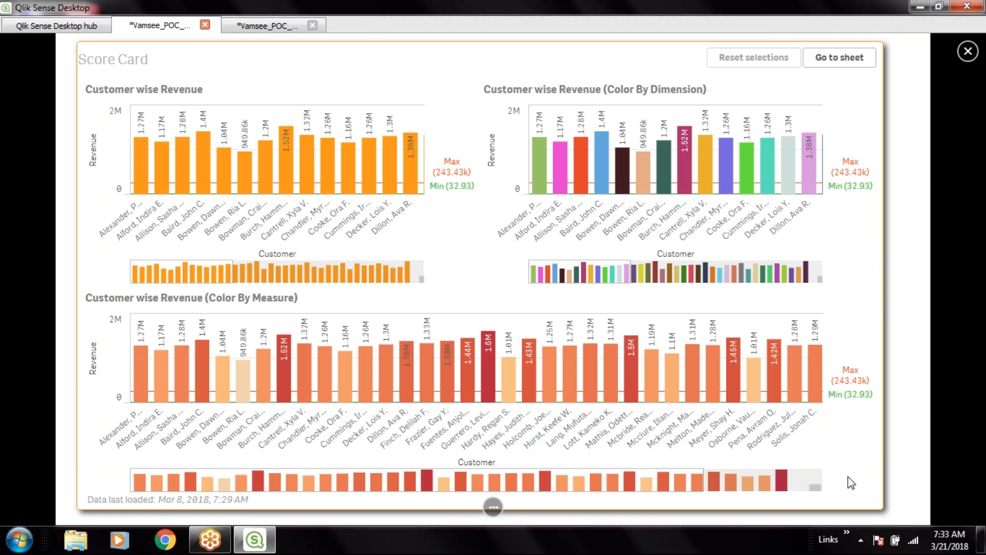
key(Escape)
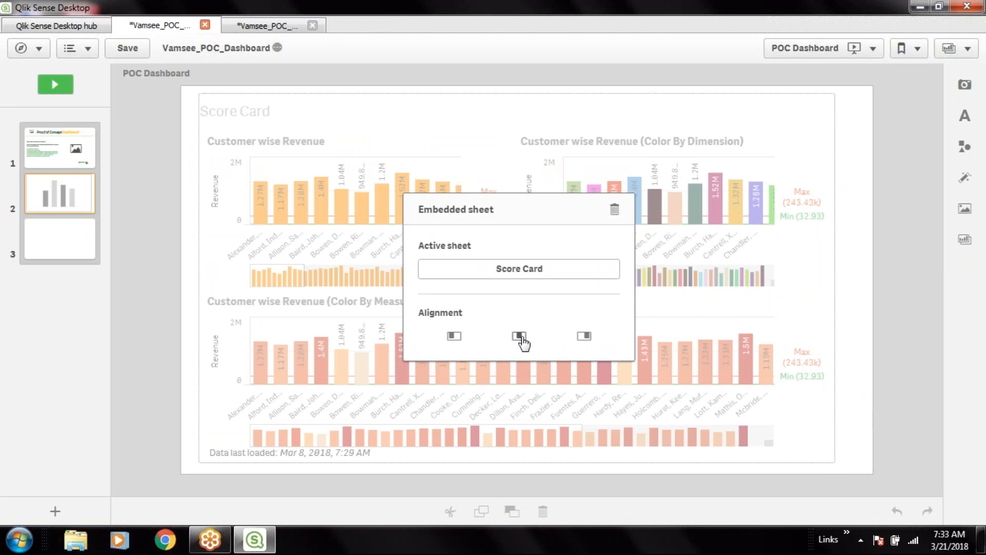
Align the embedded Score Card sheet to the right on its slide.
click(584, 335)
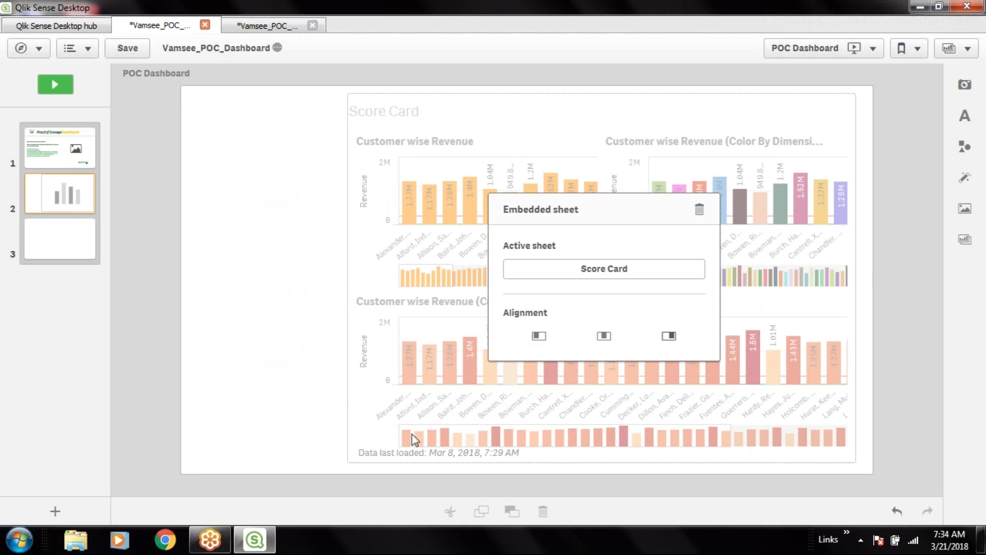
click(60, 240)
click(68, 198)
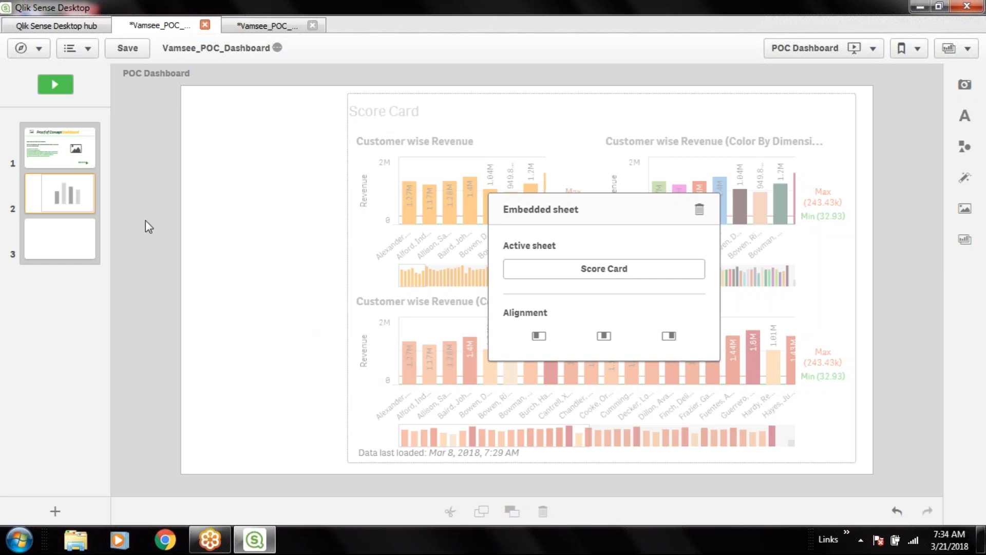
Insert the Multi Dimensional Analysis sheet into the story as a live data sheet slide.
click(59, 242)
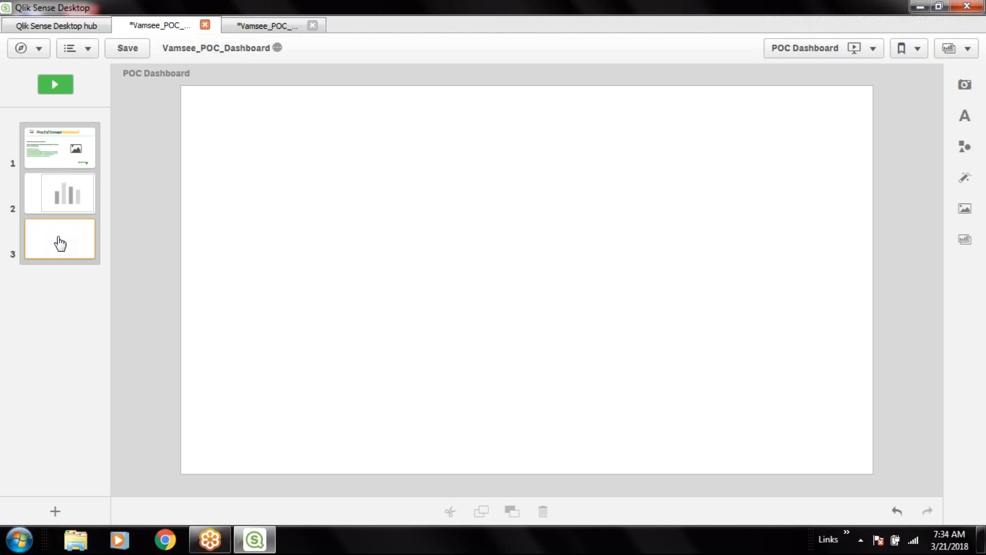
click(966, 240)
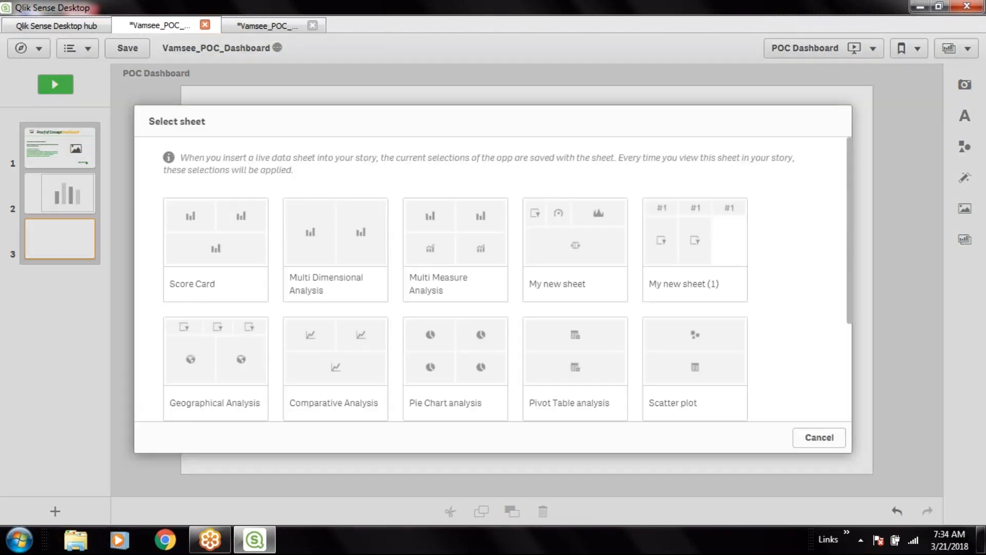
scroll(841, 208, down, 2)
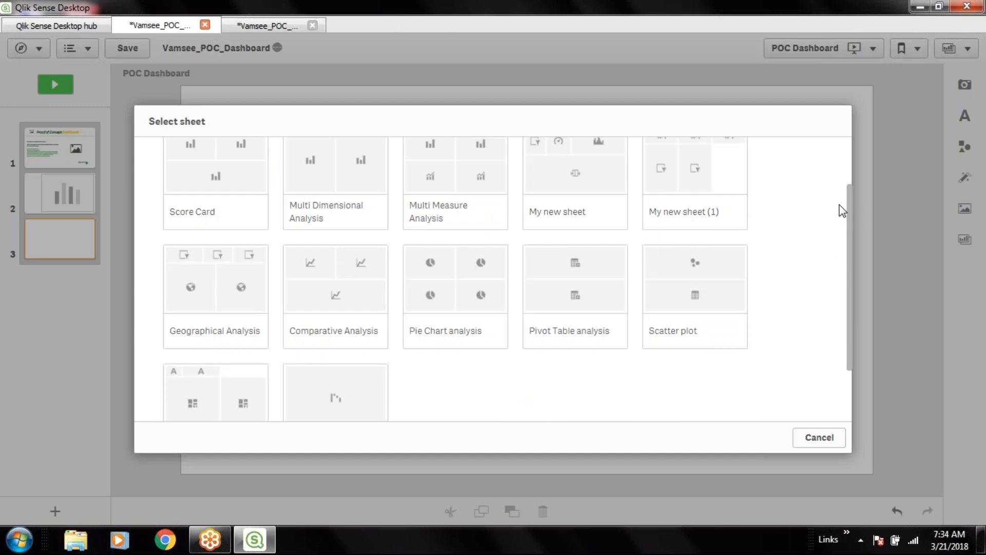
scroll(839, 212, down, 1)
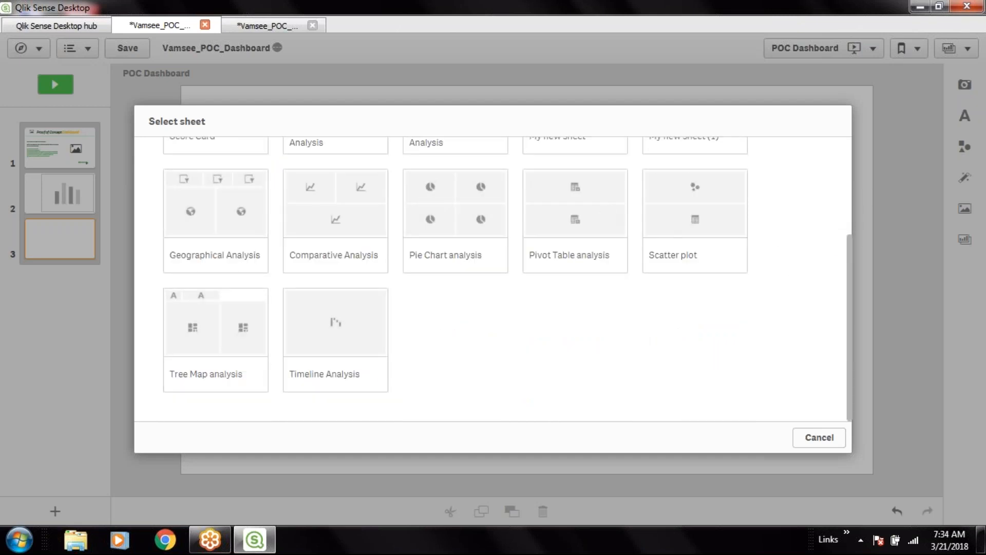
scroll(711, 363, up, 3)
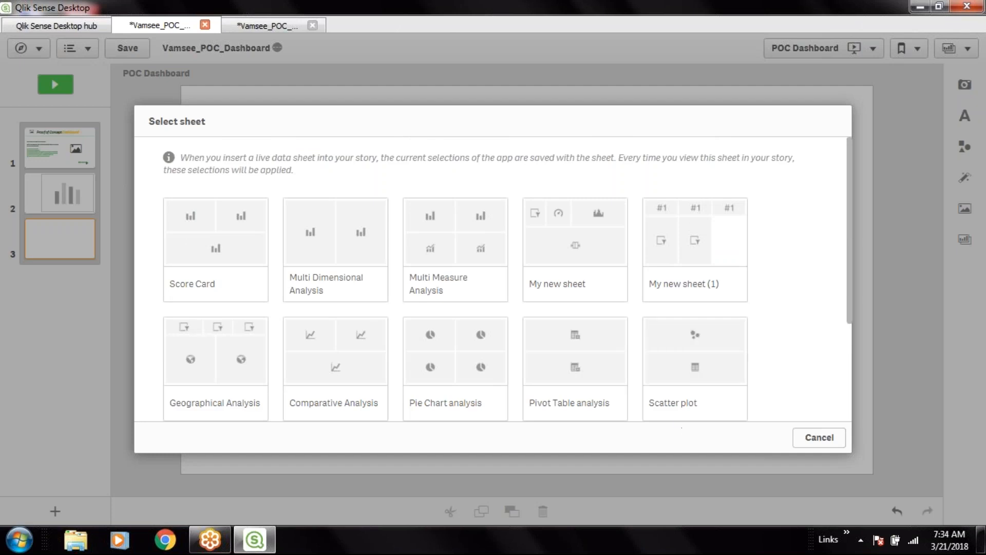
click(338, 259)
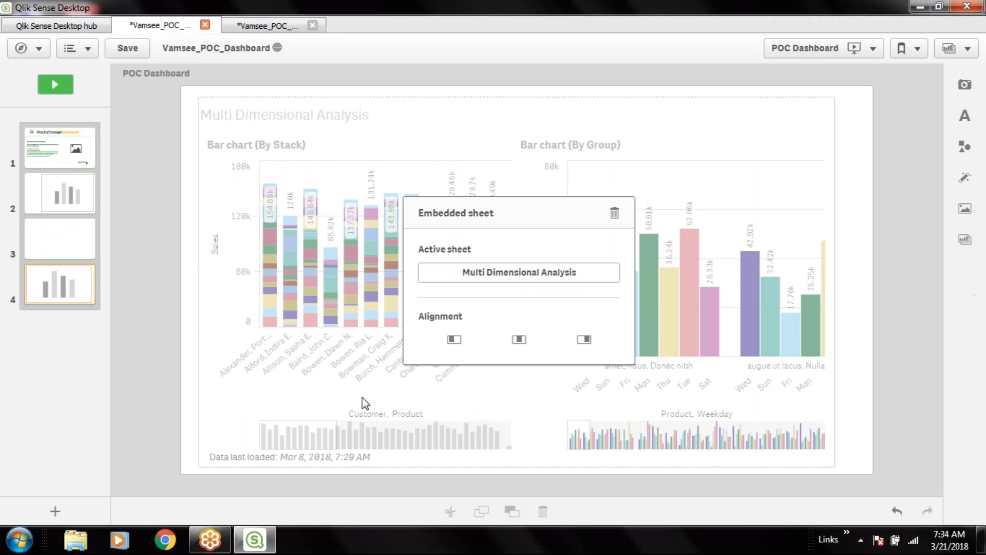
Try the right and left alignments for the embedded sheet on the Score Card slide and settle on centre alignment.
click(57, 245)
click(59, 193)
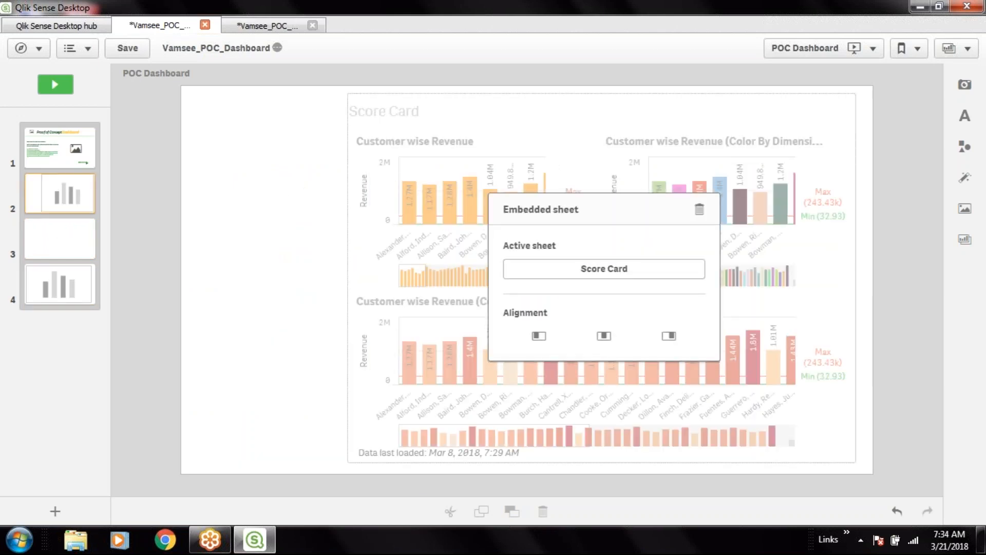
click(48, 298)
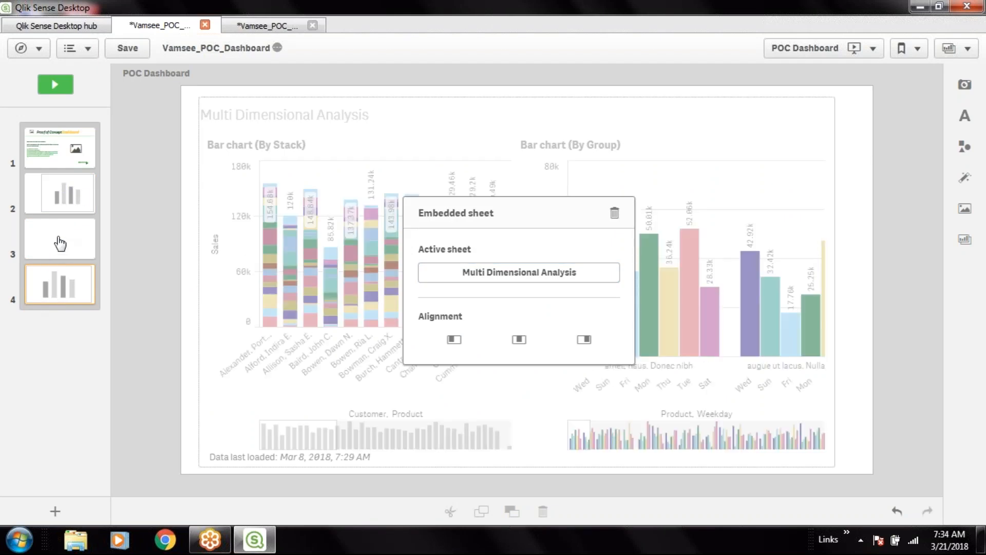
click(64, 192)
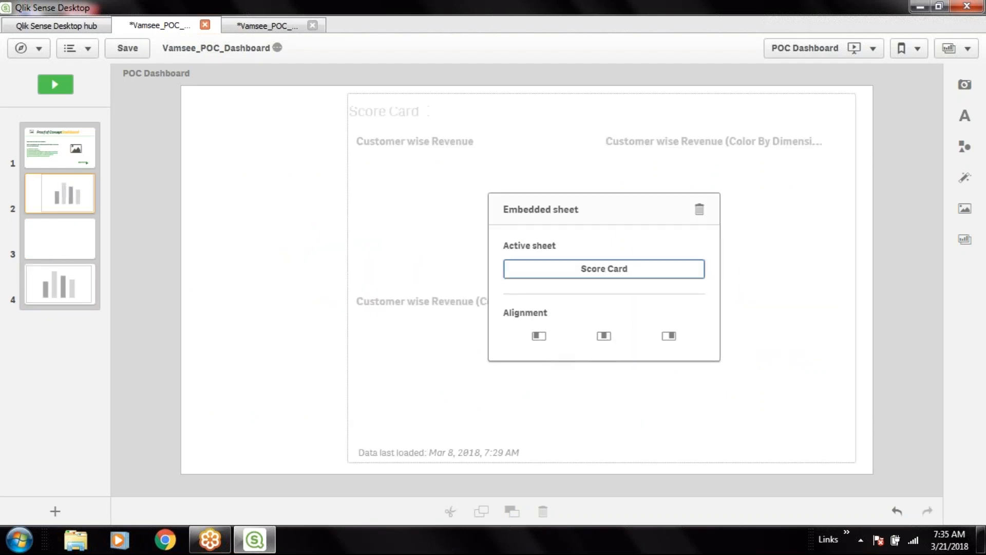
click(604, 336)
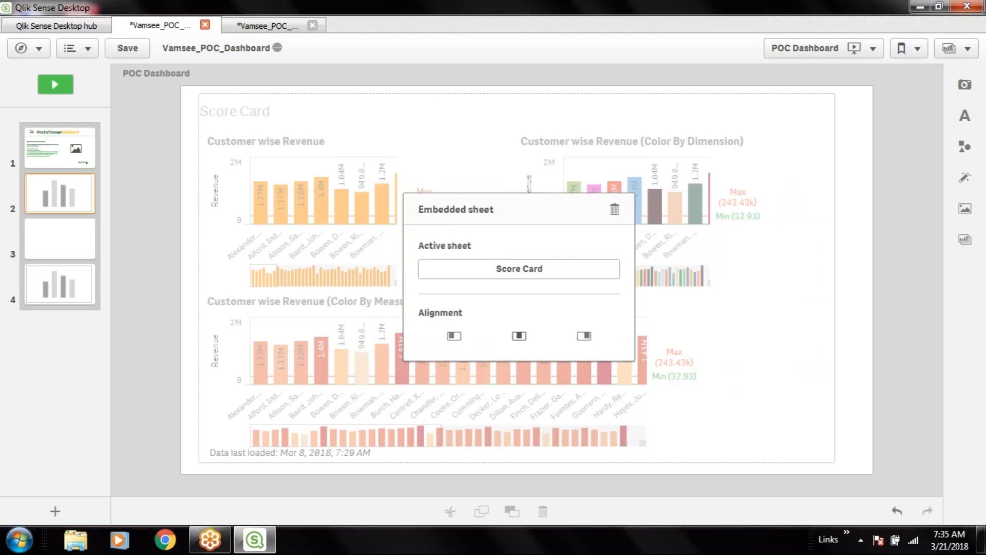
click(585, 337)
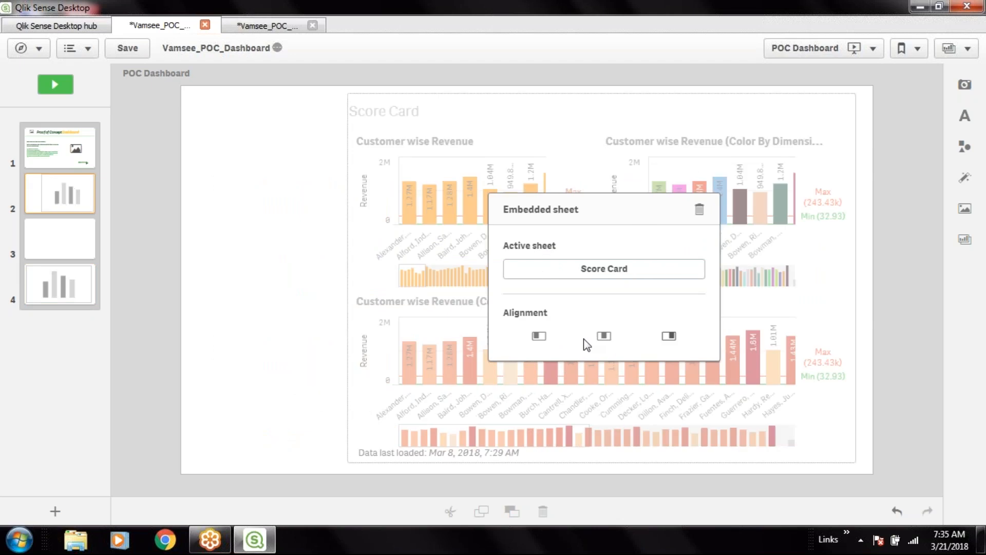
click(538, 337)
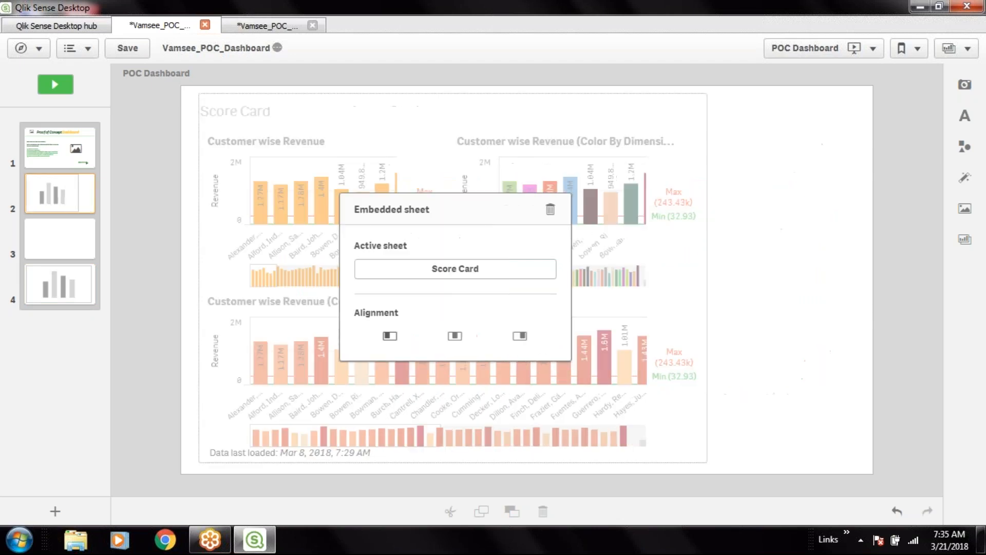
click(454, 337)
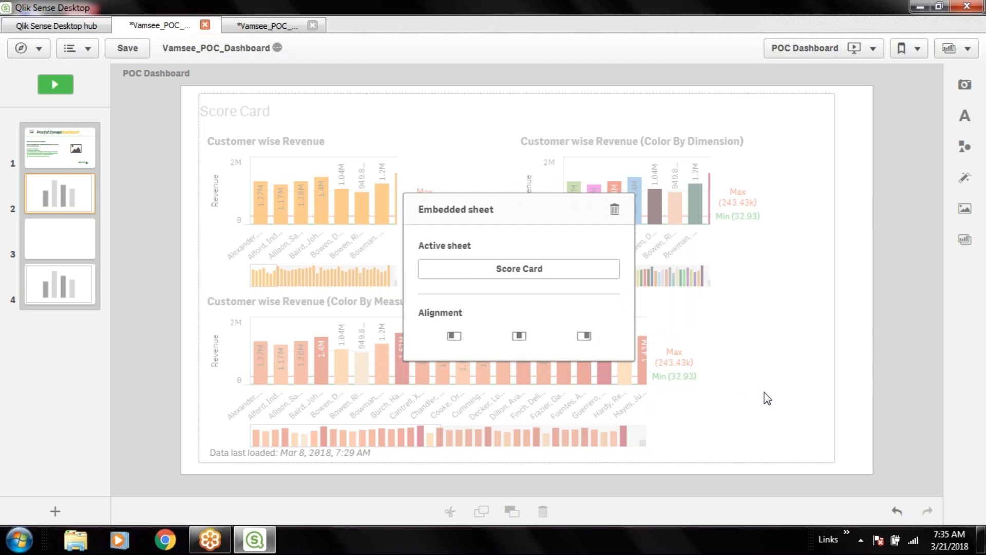
Move the blank slide to the end of the story and view the title slide.
click(60, 247)
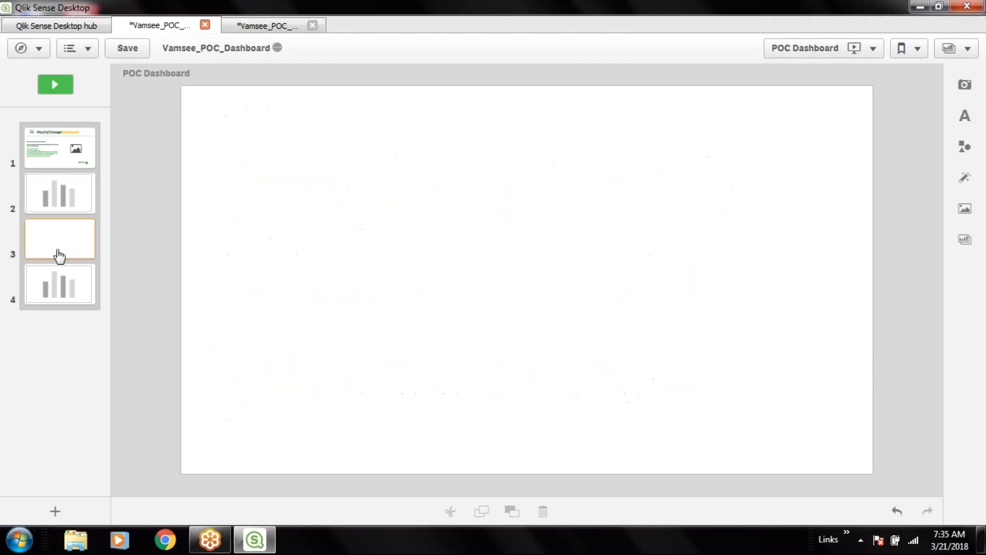
drag(62, 258, 50, 321)
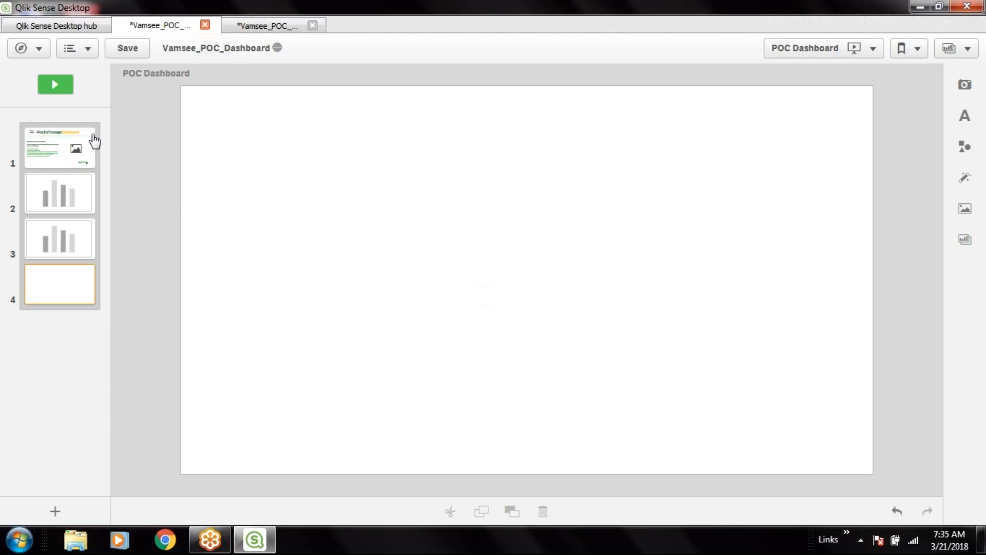
click(44, 136)
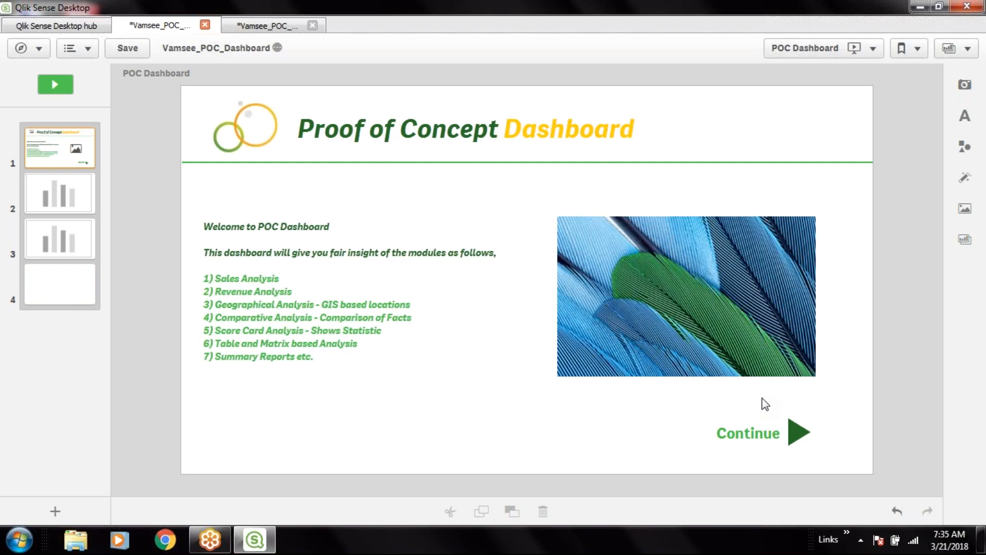
Move the blank slide up so it directly follows the title slide.
click(59, 288)
drag(60, 289, 77, 201)
drag(83, 243, 88, 192)
Add a title text object to the blank second slide with the text "Dashboard Overview".
click(970, 126)
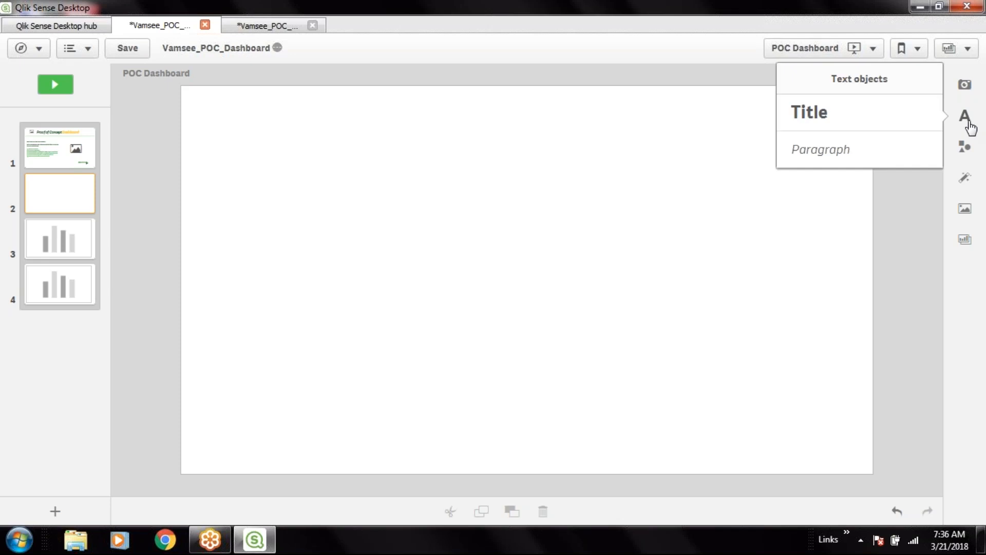
double_click(815, 111)
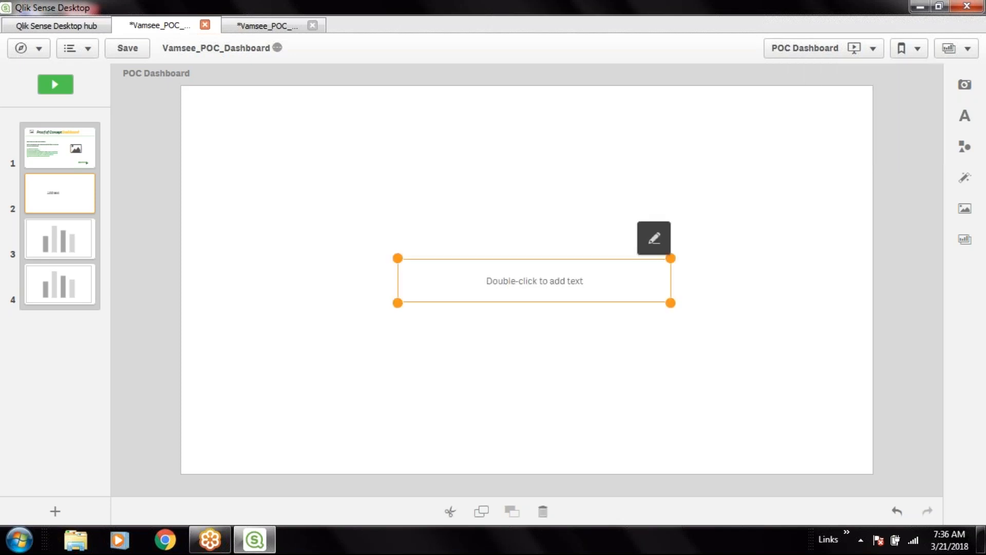
double_click(564, 282)
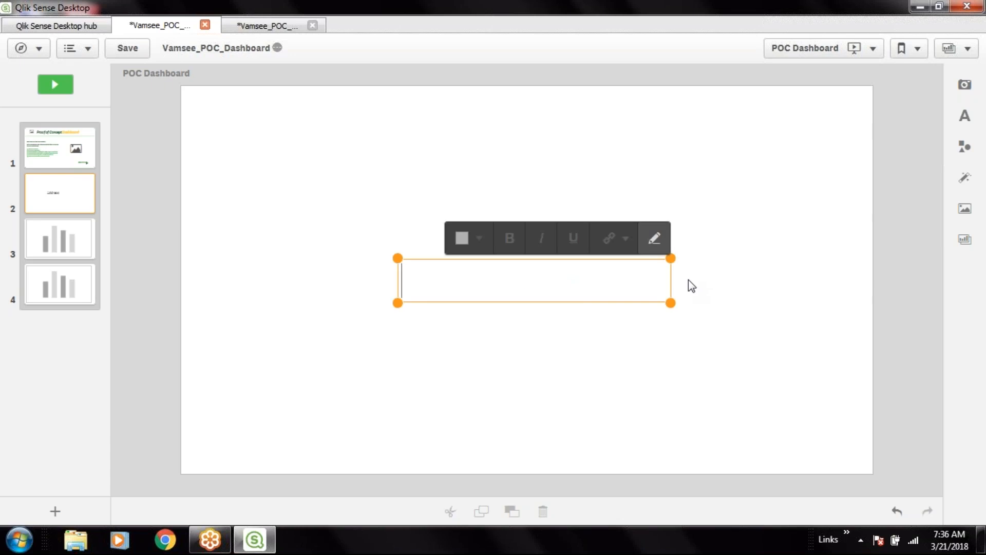
text(DAshboard)
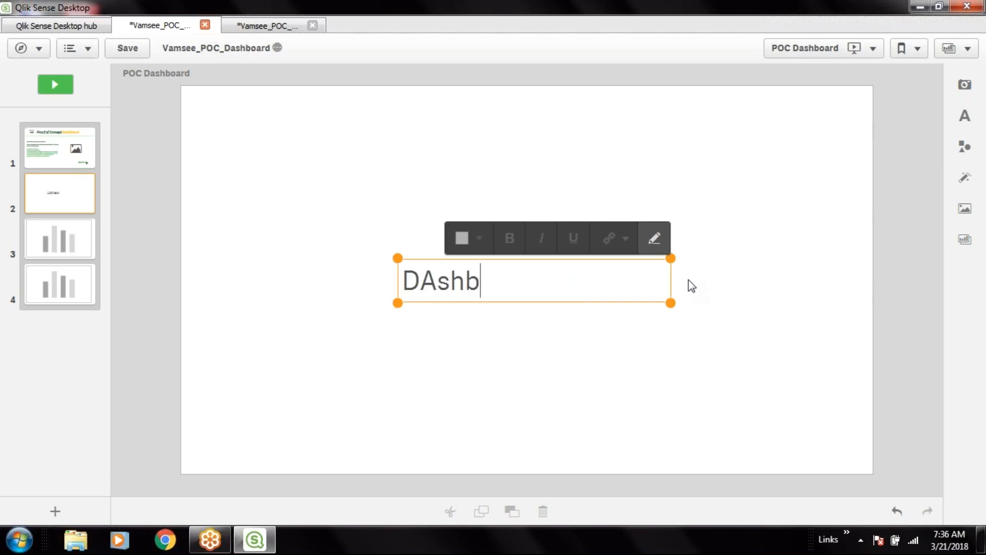
key(Left)
key(Left)
key(Left)
key(Left)
key(Left)
key(Left)
key(shift+Left)
text(a)
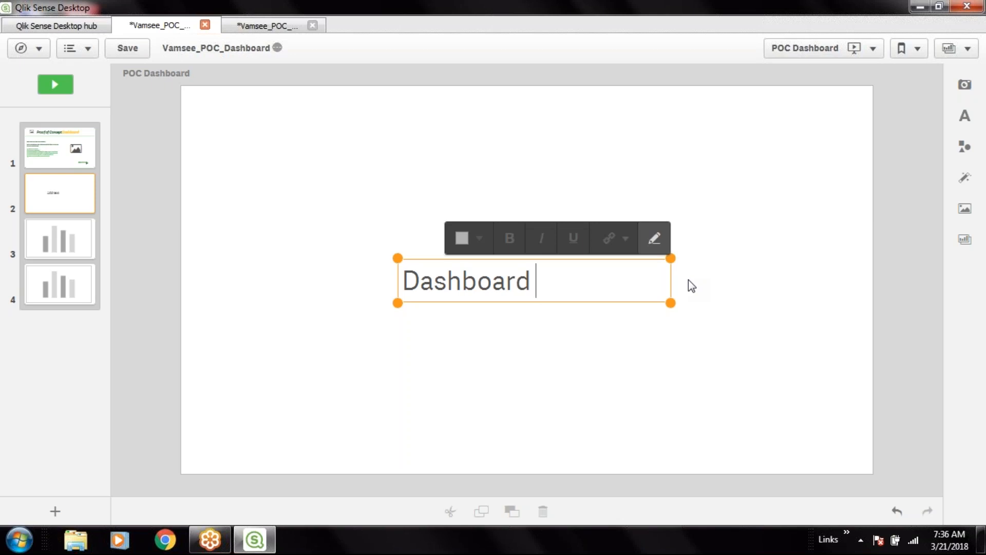
text(Overv)
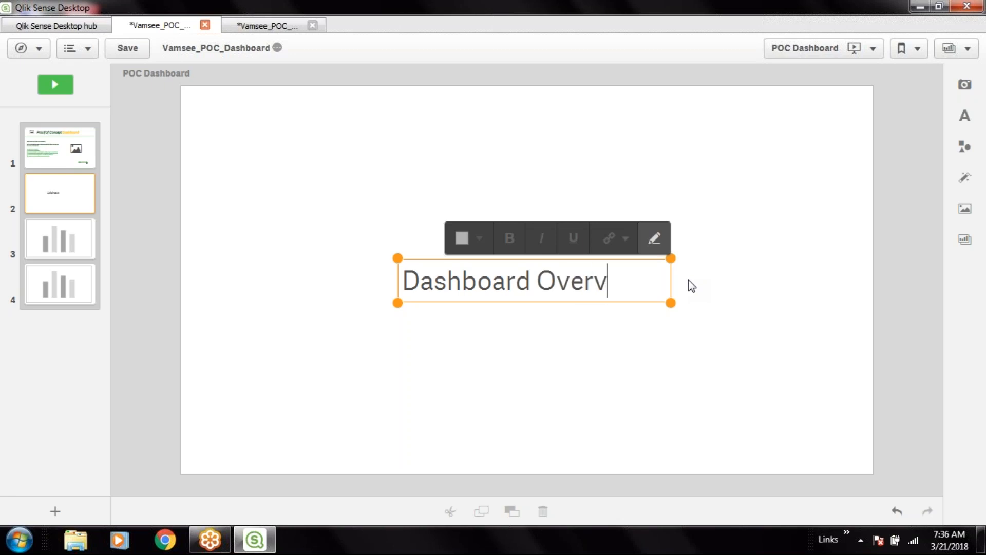
text(iew)
click(802, 286)
Move the Dashboard Overview title into the slide's upper-left corner, briefly checking the Multi Dimensional Analysis sheet in the other app tab.
click(573, 291)
mouse_move(484, 267)
mouse_down()
mouse_move(375, 154)
mouse_move(299, 108)
mouse_up()
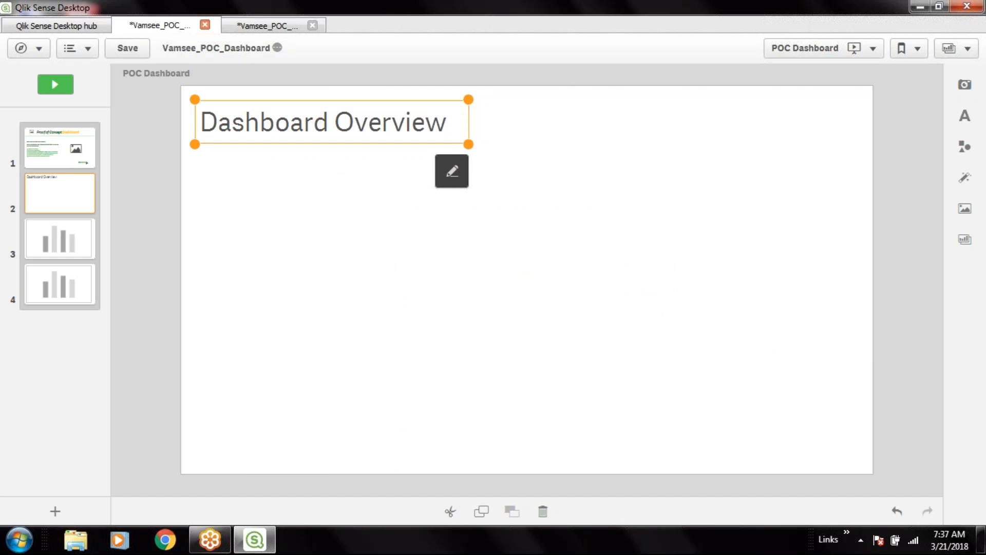
click(236, 28)
click(190, 283)
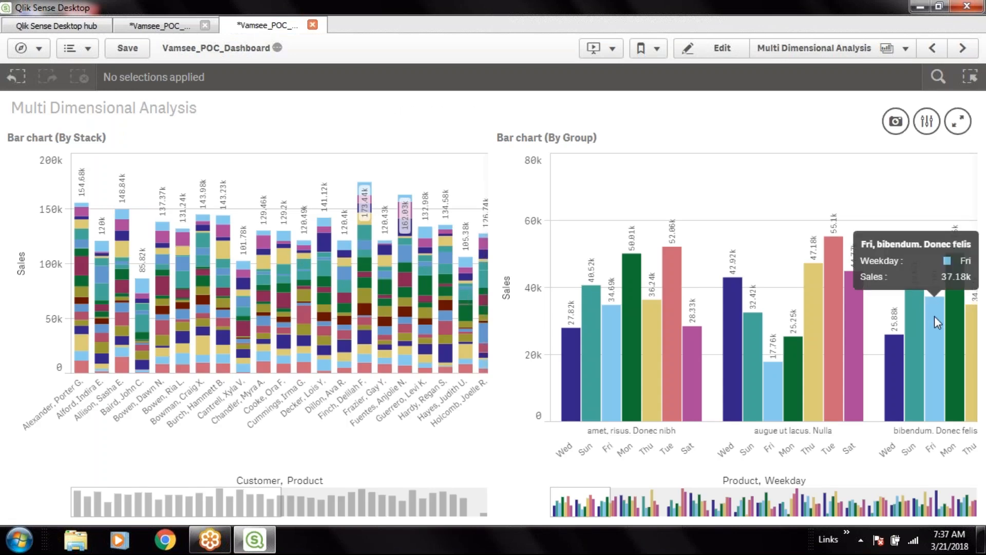
click(172, 25)
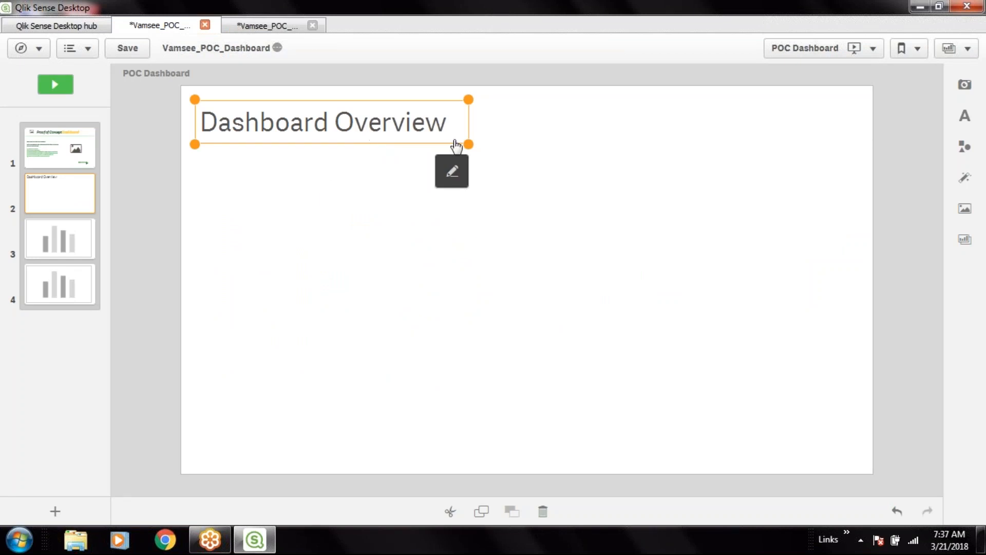
drag(316, 129, 297, 113)
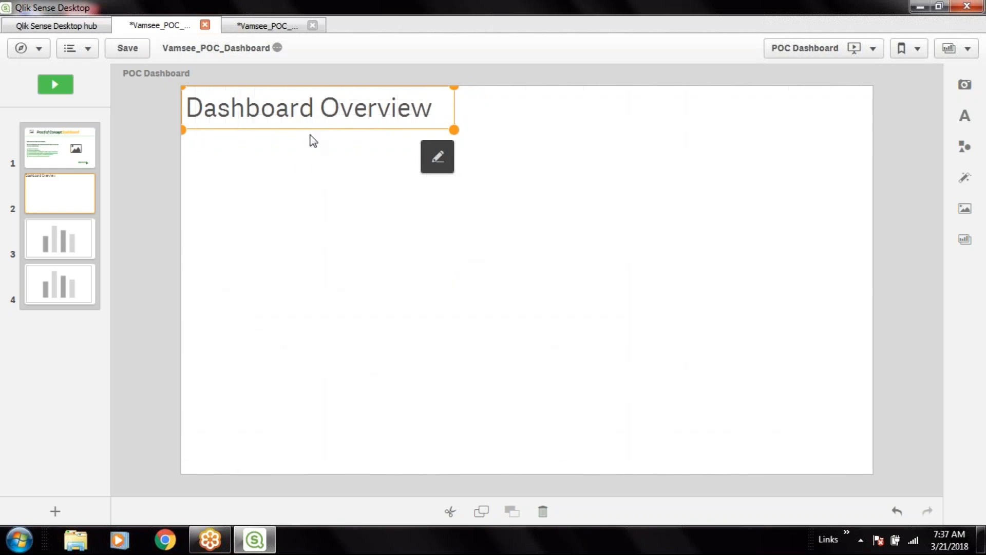
Add a paragraph text object to the Dashboard Overview slide reading "Shows insight of all the internal modules".
click(968, 117)
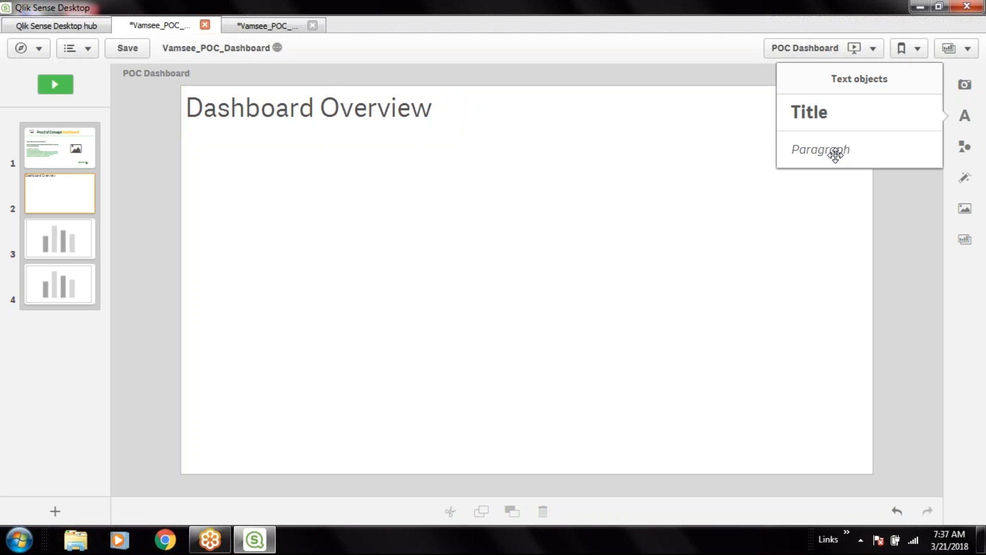
drag(835, 154, 526, 298)
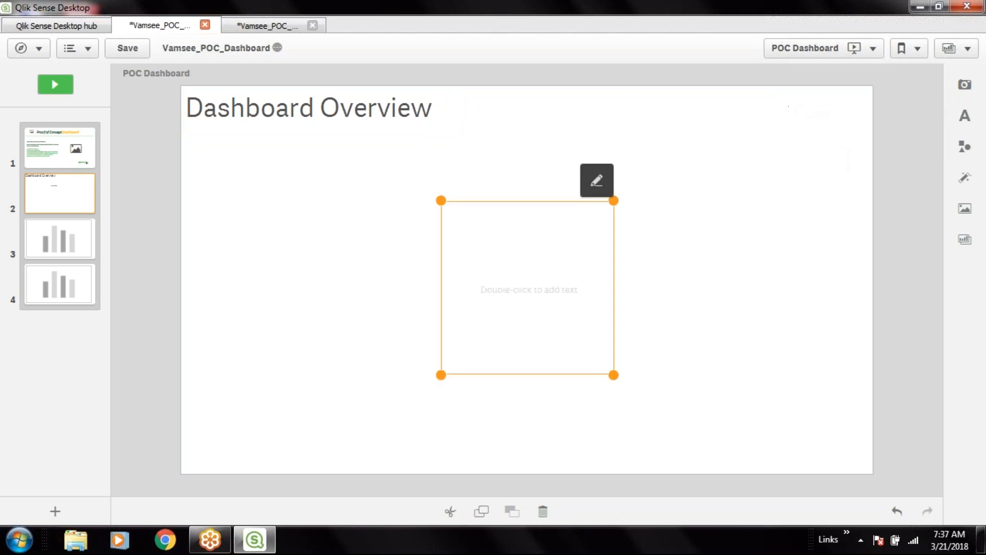
double_click(525, 296)
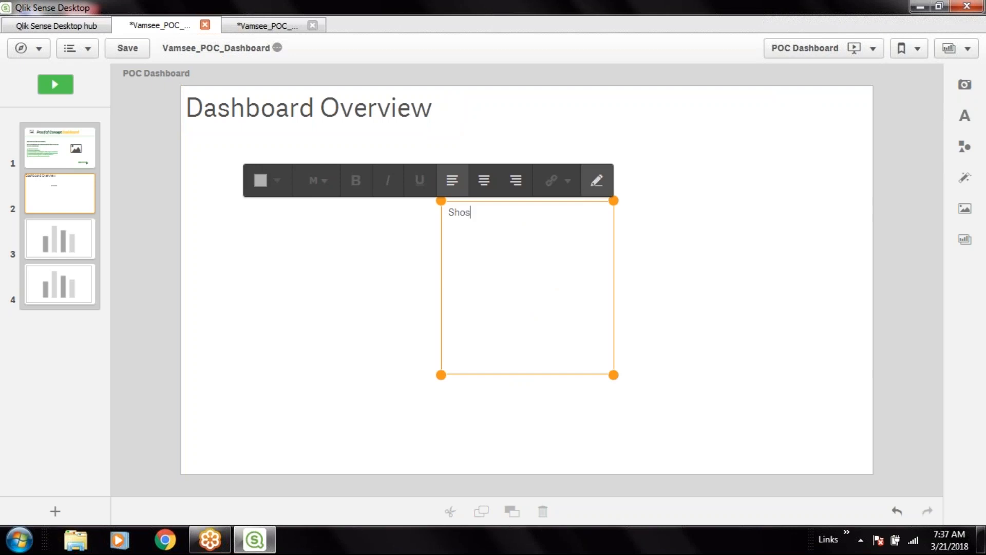
text(Shows insight of all the internal)
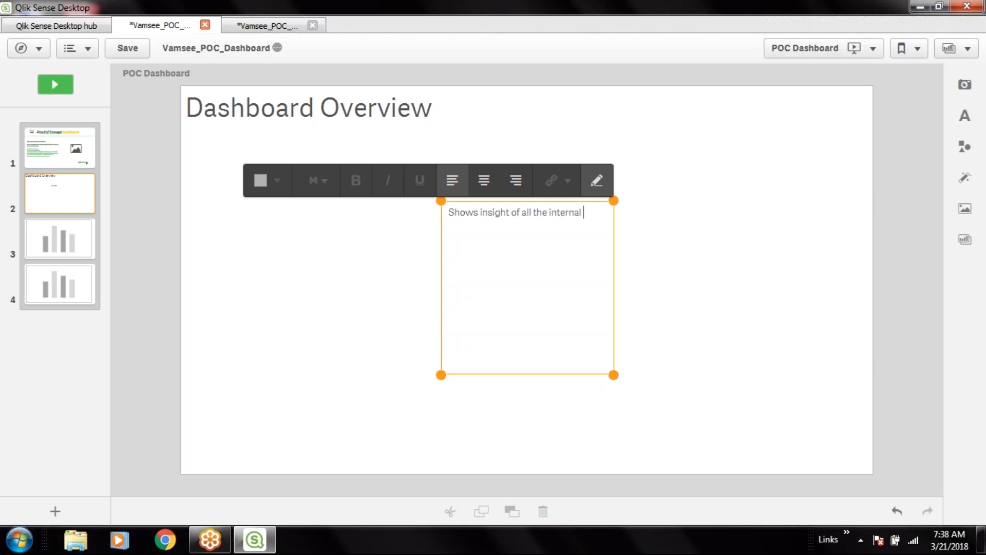
text( modules)
Resize the paragraph box to fit its single line of text and move it beside the Dashboard Overview title.
drag(614, 375, 656, 222)
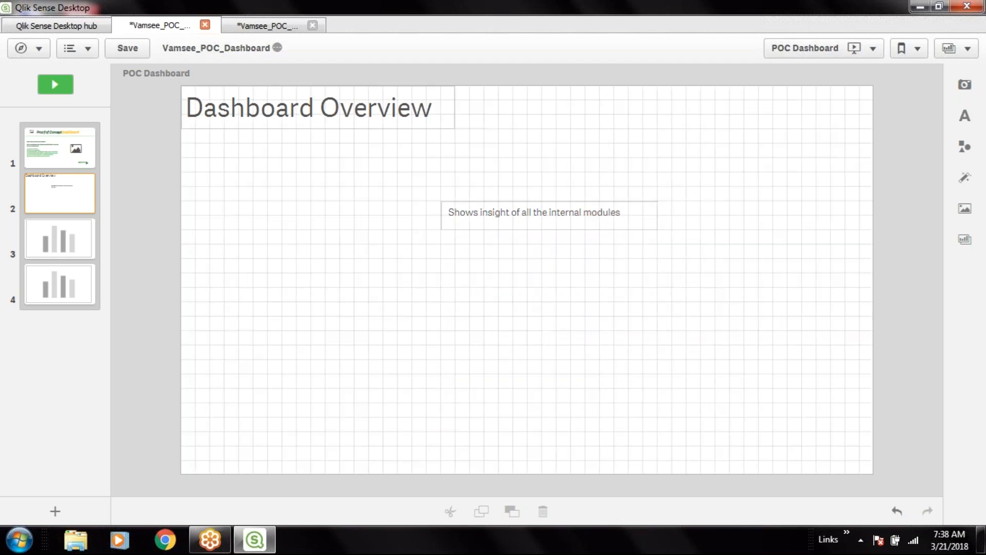
click(588, 229)
drag(561, 233, 539, 109)
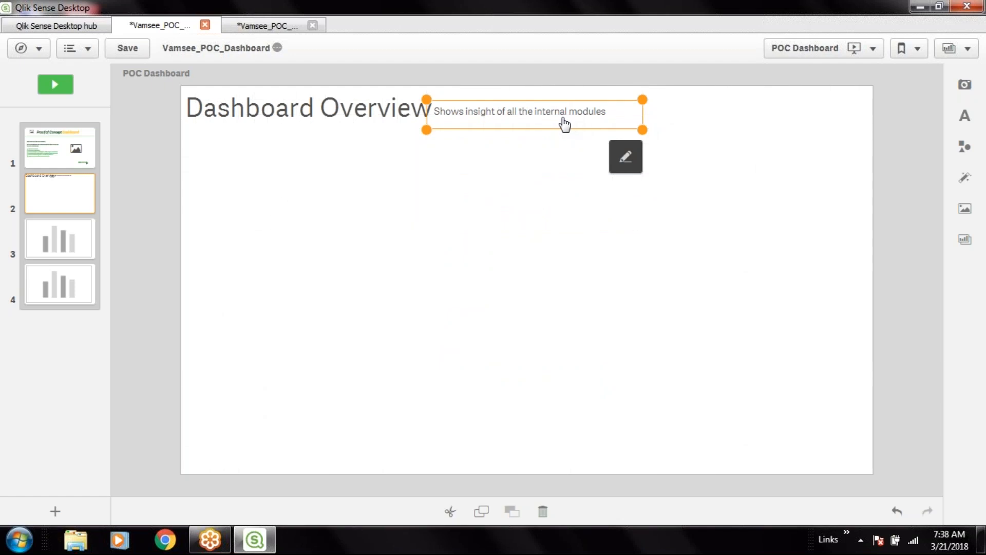
Make the whole "Shows insight of all the internal modules" paragraph italic.
click(385, 112)
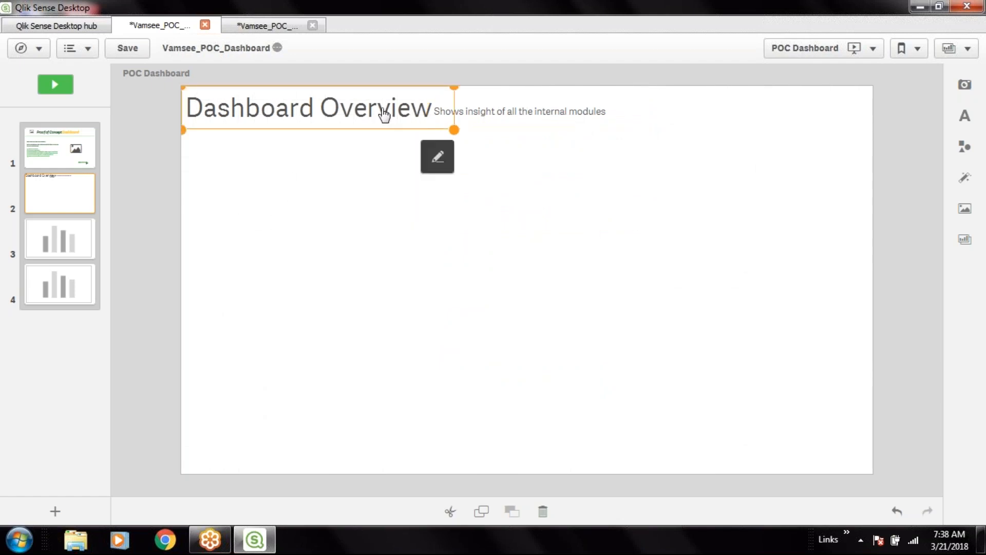
click(499, 113)
double_click(528, 119)
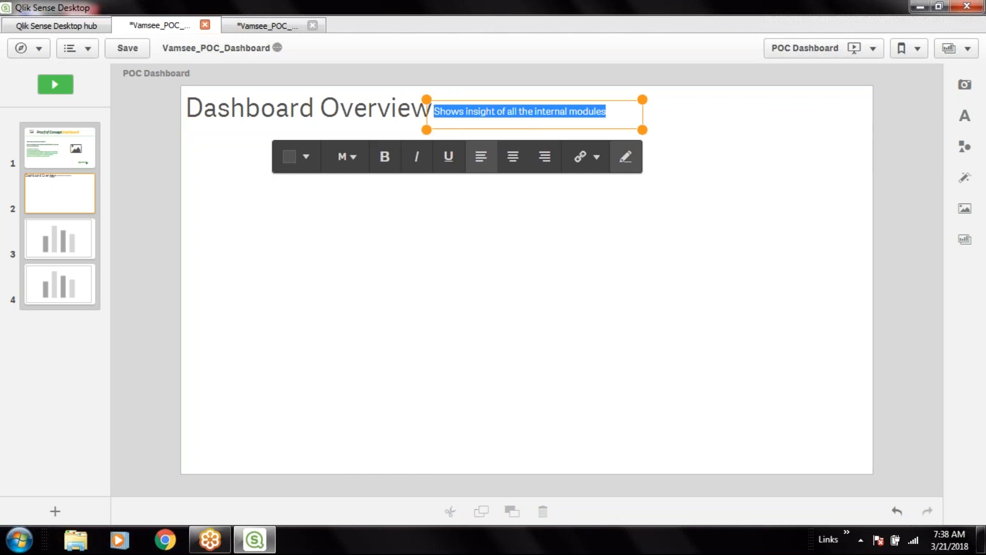
click(416, 156)
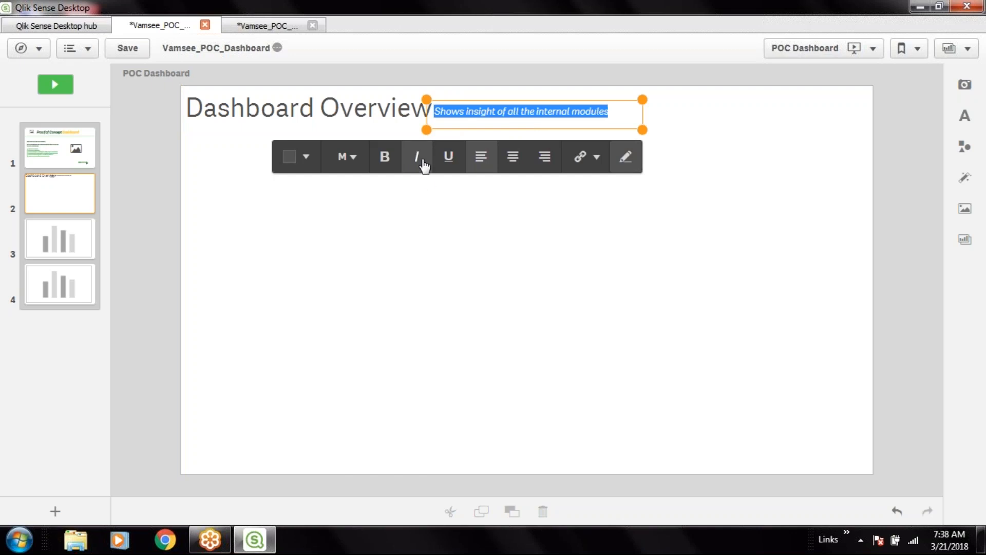
click(542, 241)
Move the italic paragraph directly beneath the Dashboard Overview title, aligning its right edge with the title box.
click(539, 124)
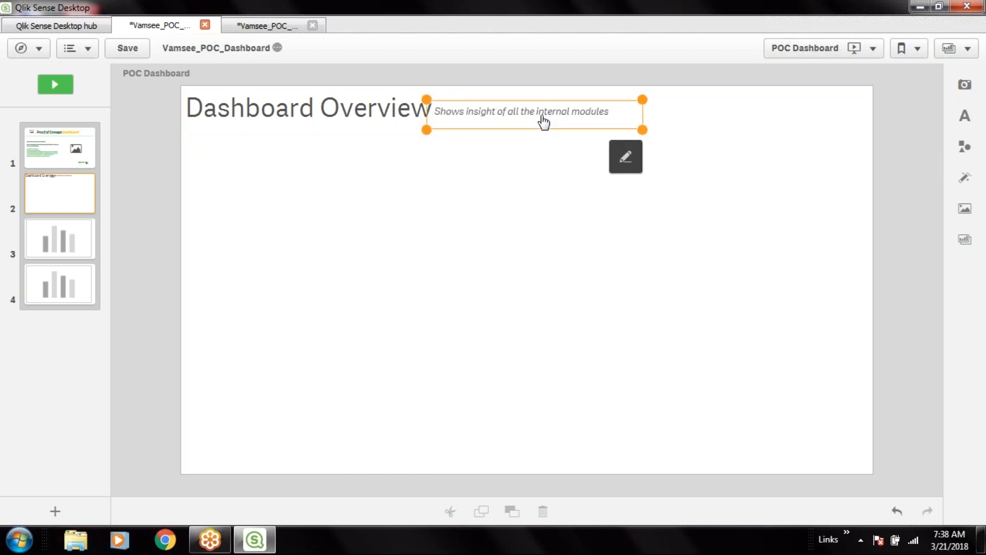
mouse_move(537, 125)
mouse_down()
mouse_move(297, 133)
mouse_move(543, 114)
mouse_move(547, 105)
mouse_move(548, 121)
mouse_move(373, 127)
mouse_up()
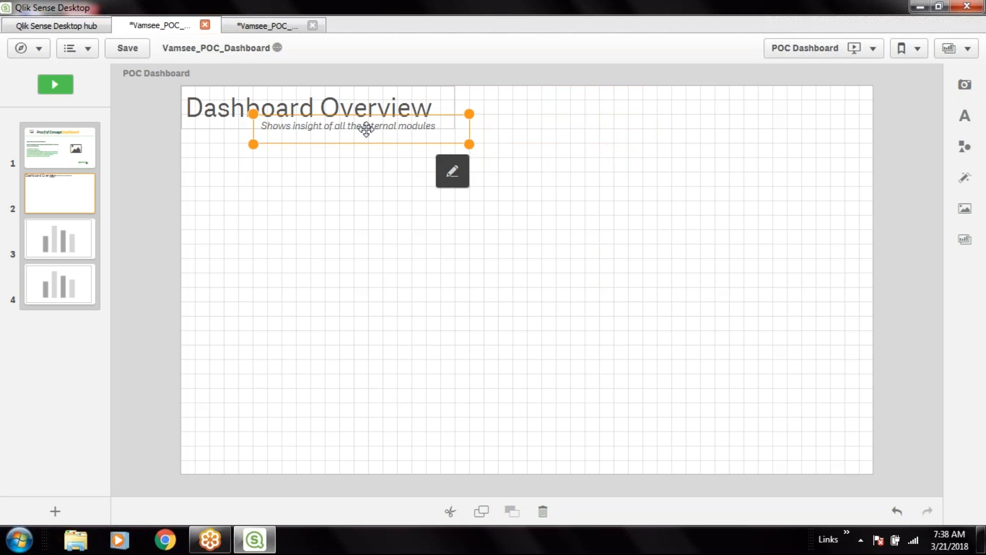
drag(360, 128, 354, 133)
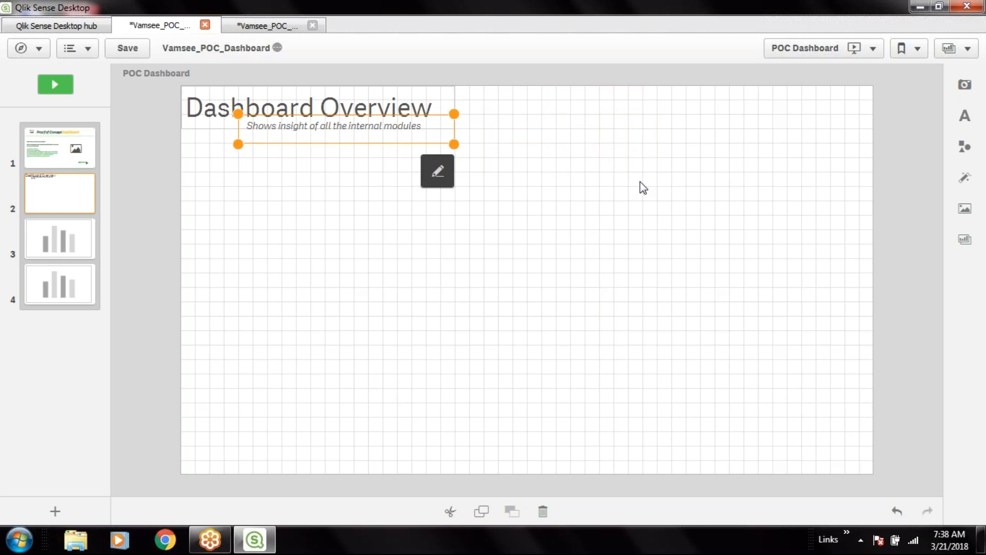
click(526, 188)
Try to colour the Dashboard Overview title dark green.
click(293, 110)
double_click(293, 110)
click(264, 157)
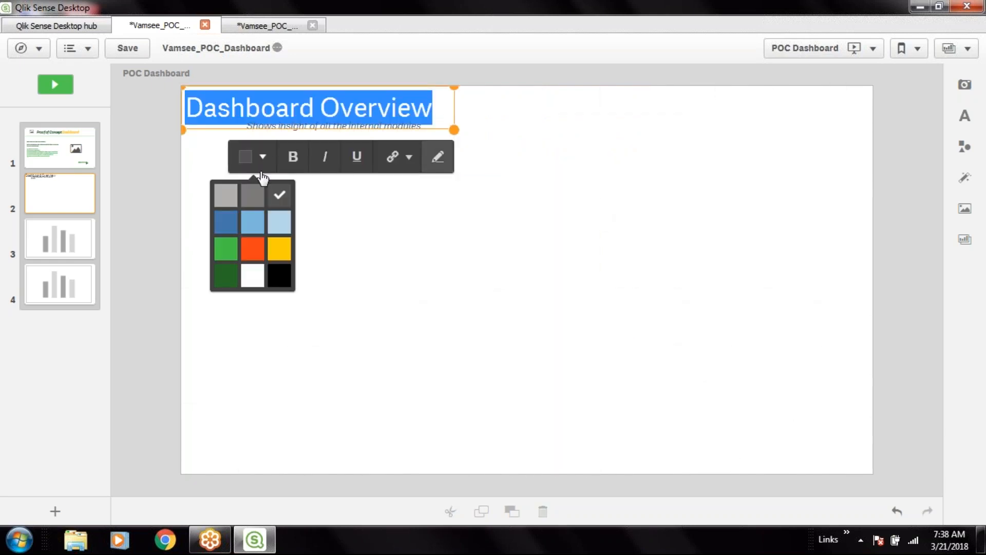
click(233, 280)
click(456, 267)
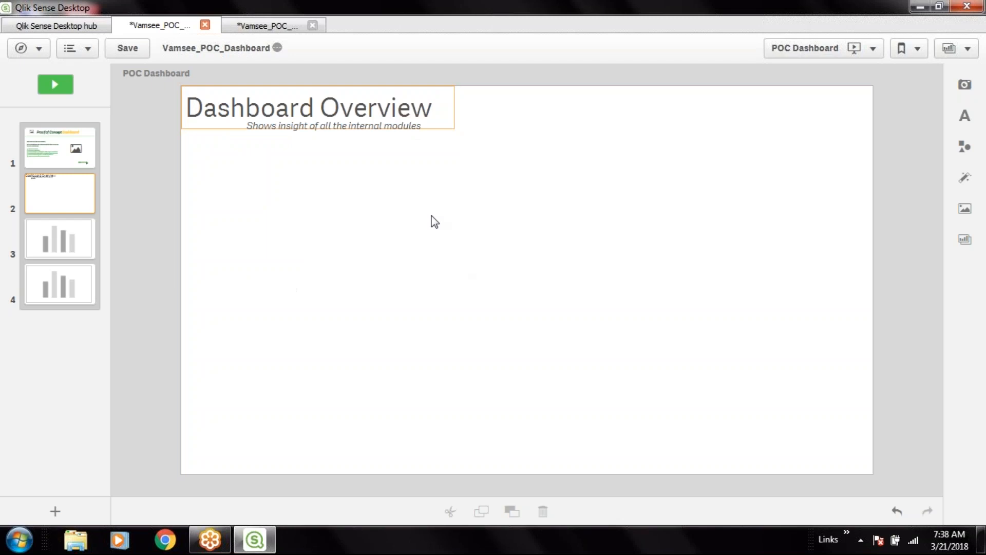
Set the text colour of the Dashboard Overview title to dark green.
click(414, 116)
double_click(414, 117)
click(265, 159)
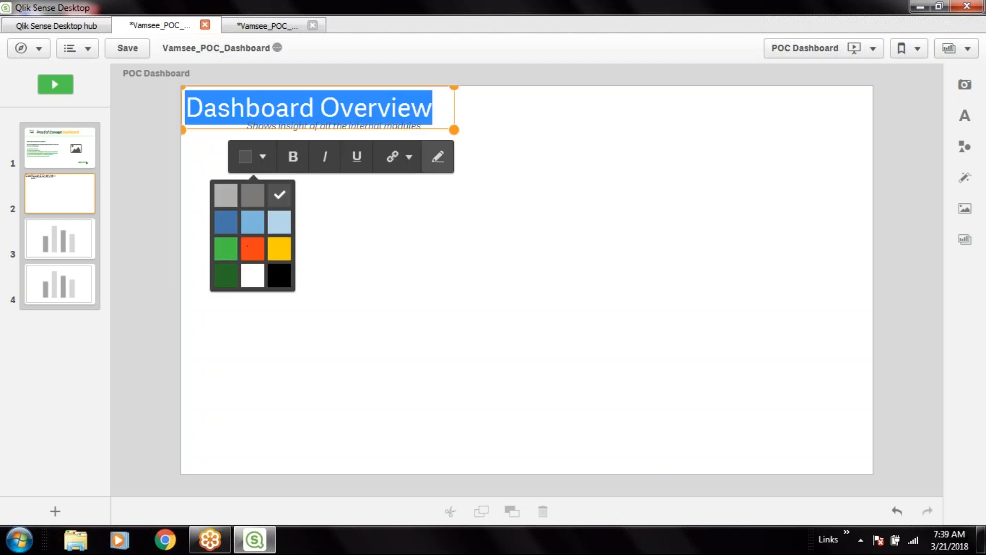
click(226, 280)
click(437, 250)
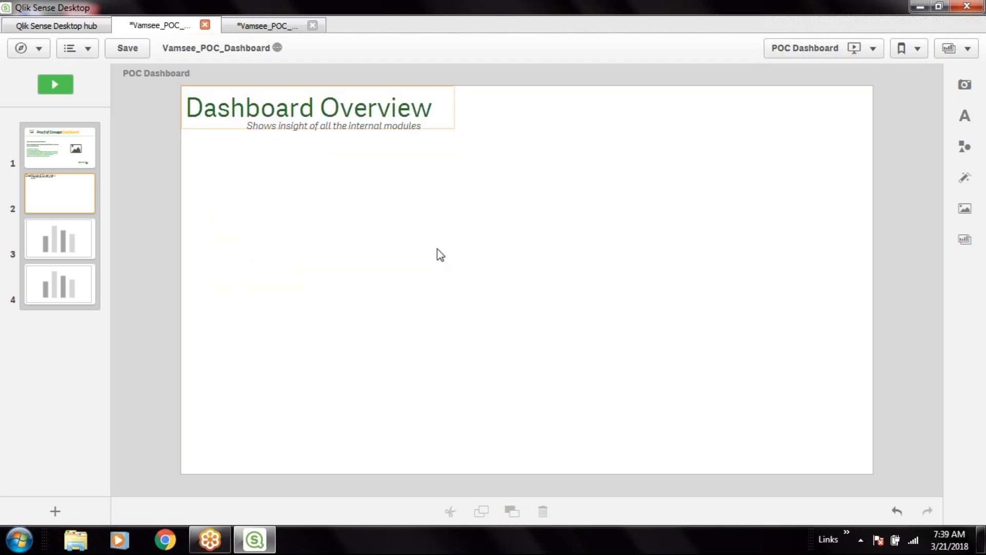
Set the text colour of the "Shows insight of all the internal modules" subtitle to light green.
double_click(409, 129)
click(237, 172)
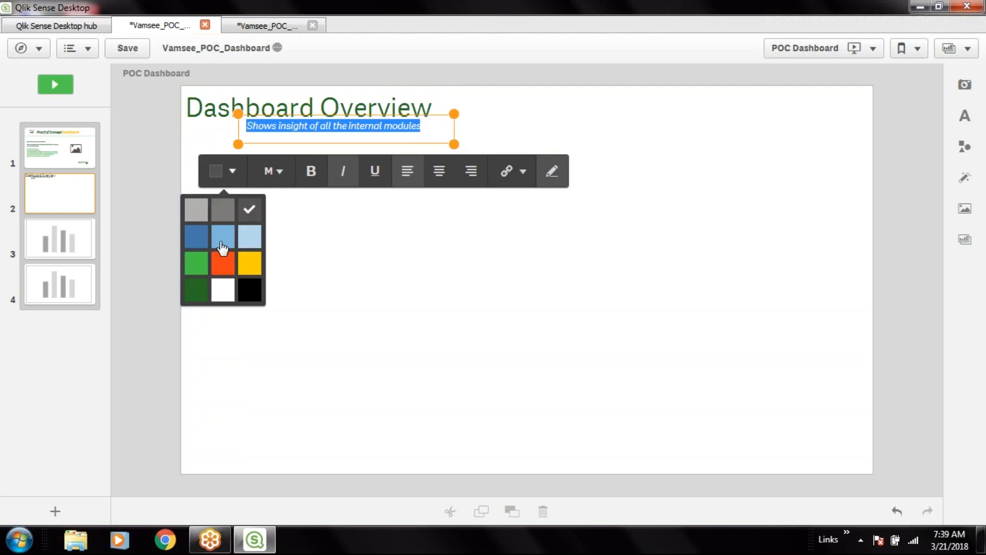
click(195, 271)
click(424, 299)
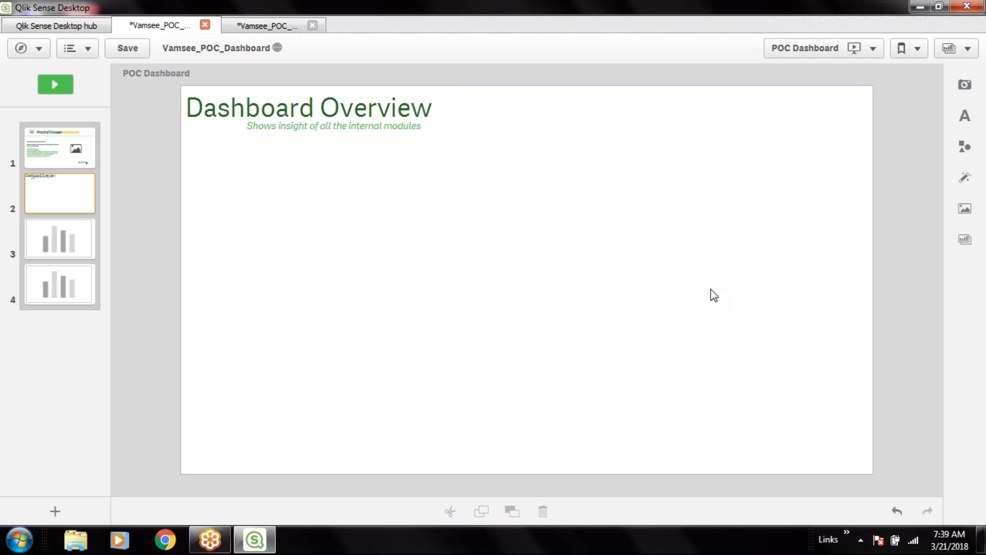
Insert a right-pointing triangle from the shapes library, shrink it and place it just after the Dashboard Overview title.
click(968, 148)
drag(942, 163, 929, 146)
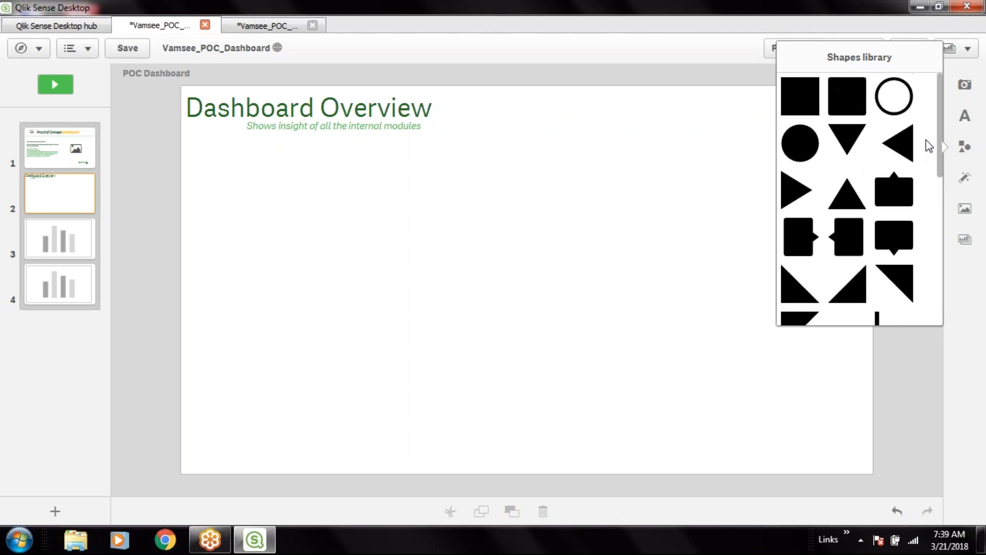
click(790, 195)
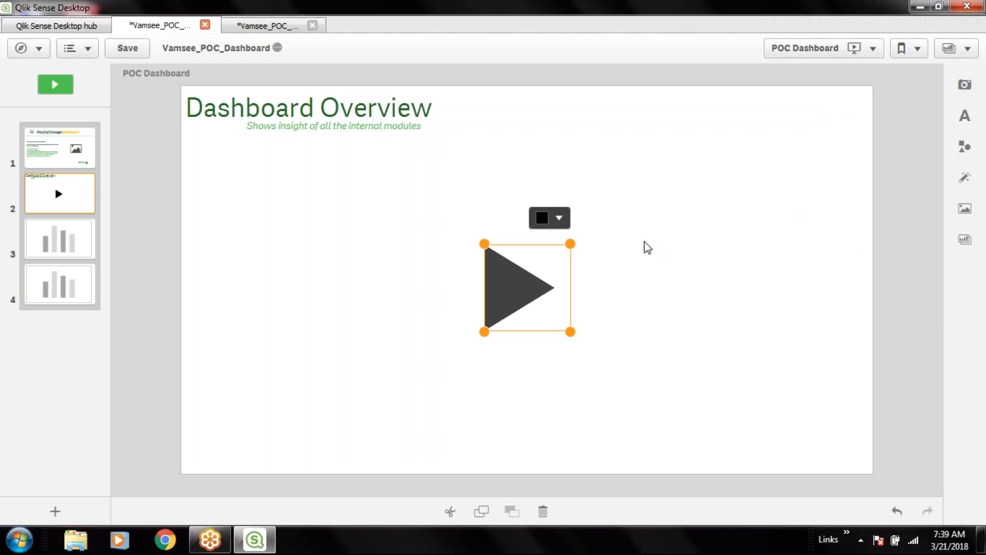
drag(553, 321, 451, 112)
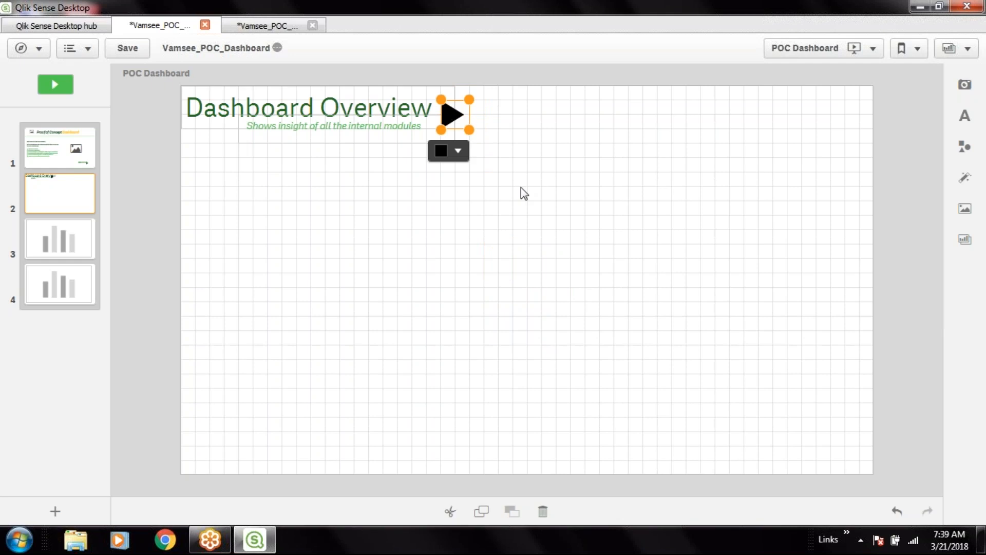
Colour the triangle beside the Dashboard Overview title yellow.
click(462, 156)
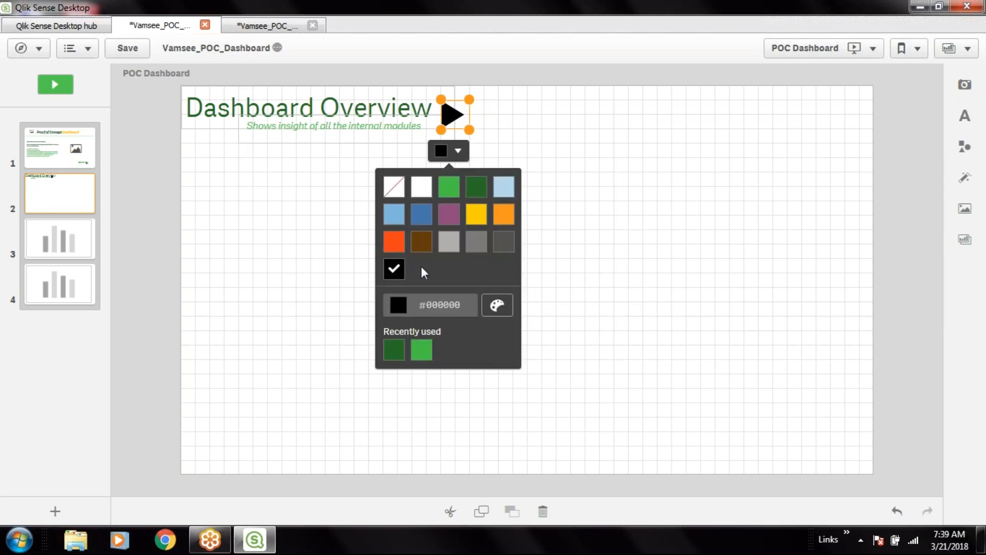
click(476, 216)
click(622, 258)
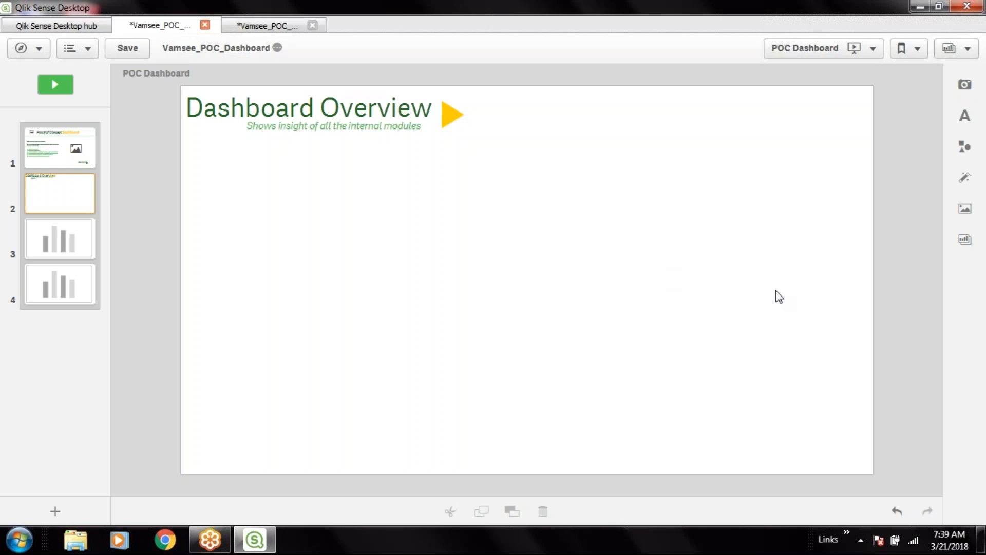
Insert a horizontal line from the shapes library and reduce the height of its frame.
click(966, 116)
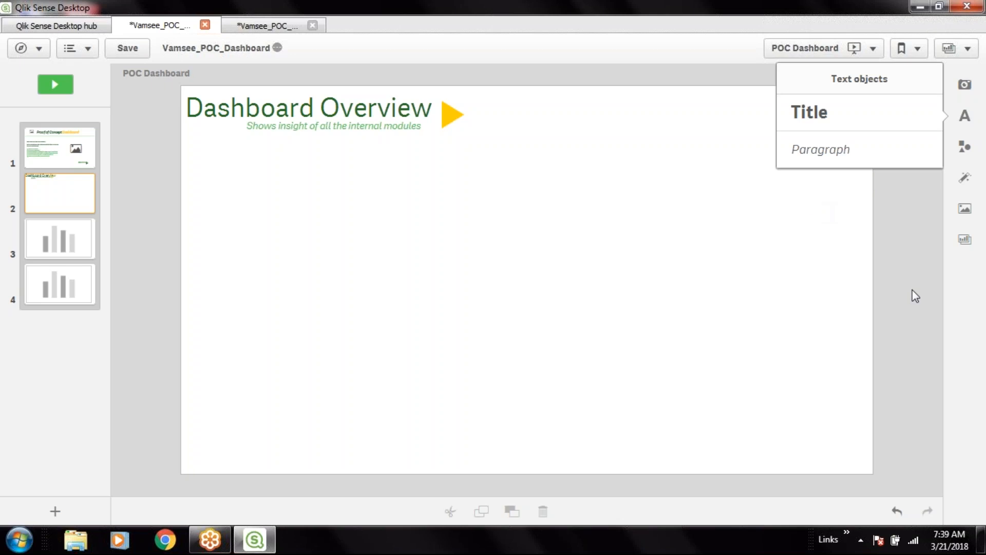
click(916, 270)
click(965, 147)
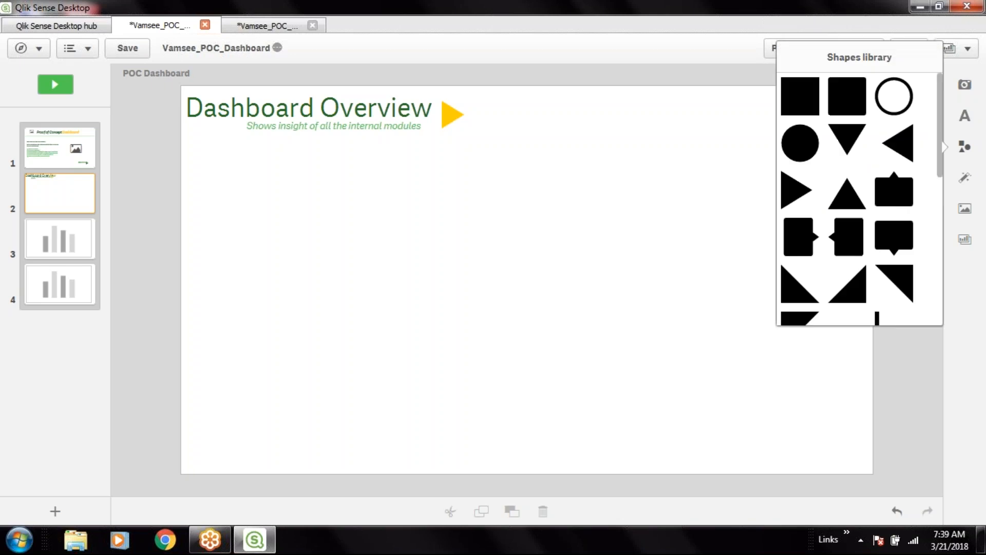
drag(938, 134, 930, 194)
click(832, 169)
drag(570, 331, 570, 260)
Colour the horizontal line light green (#46c646).
click(559, 217)
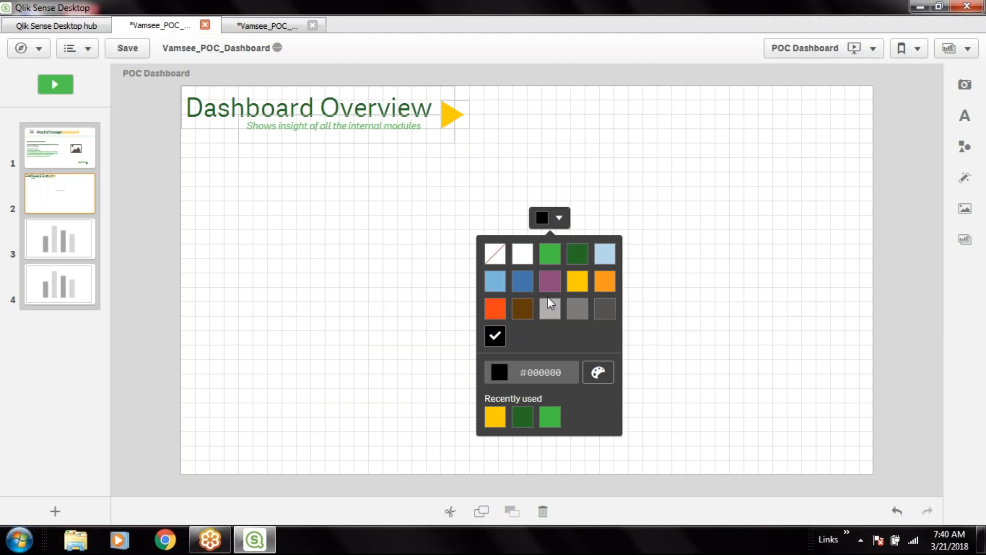
click(557, 263)
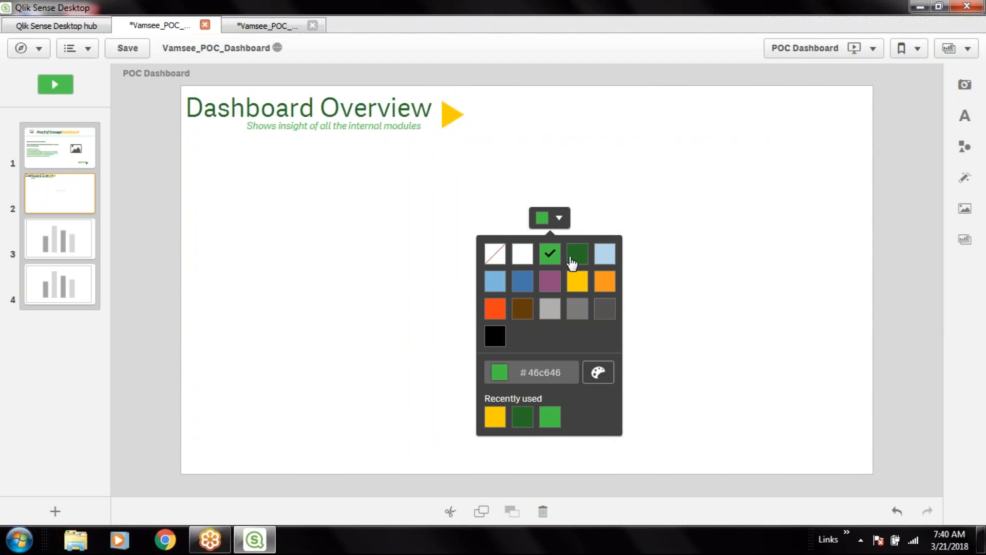
key(Escape)
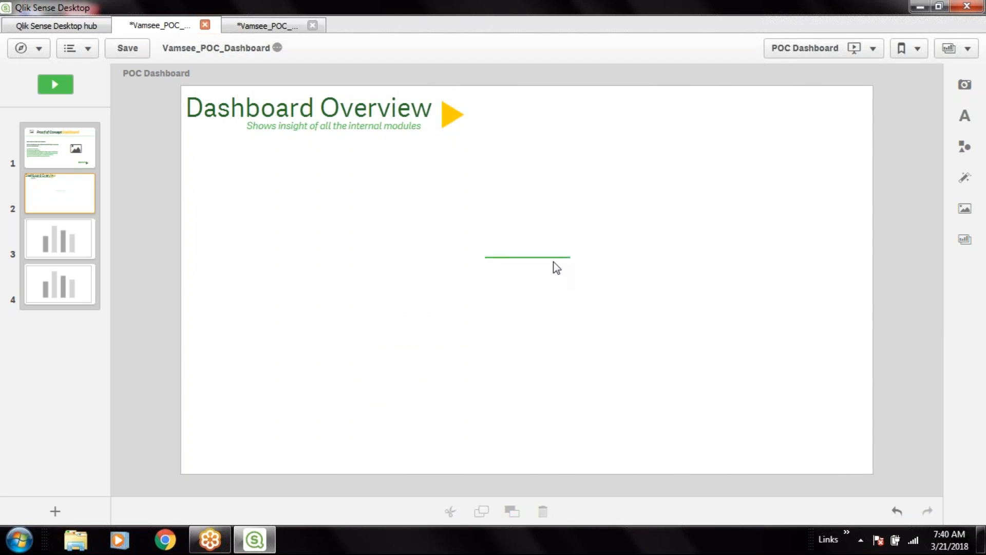
Move the green line beneath the title and subtitle and stretch it across the full slide width.
drag(556, 264, 241, 125)
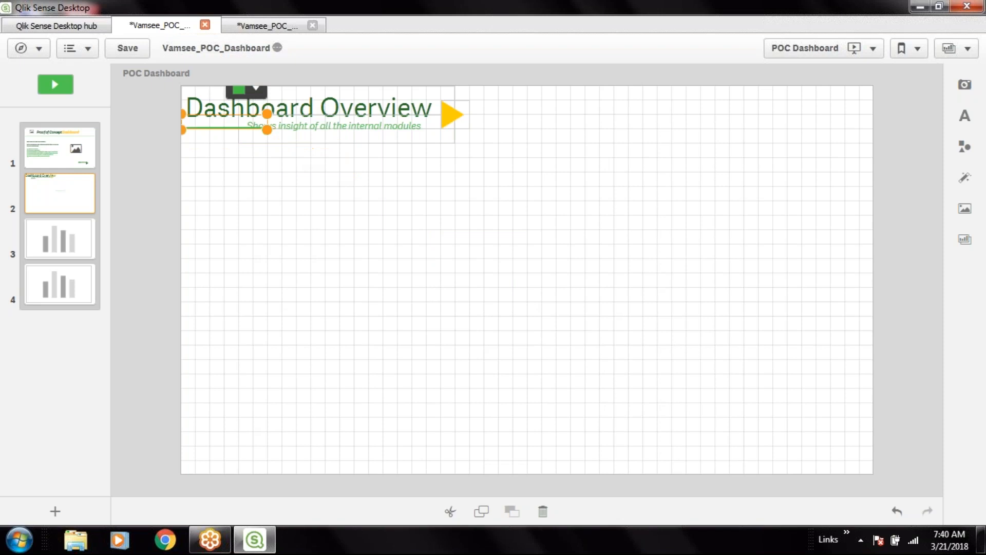
drag(249, 130, 874, 128)
click(609, 269)
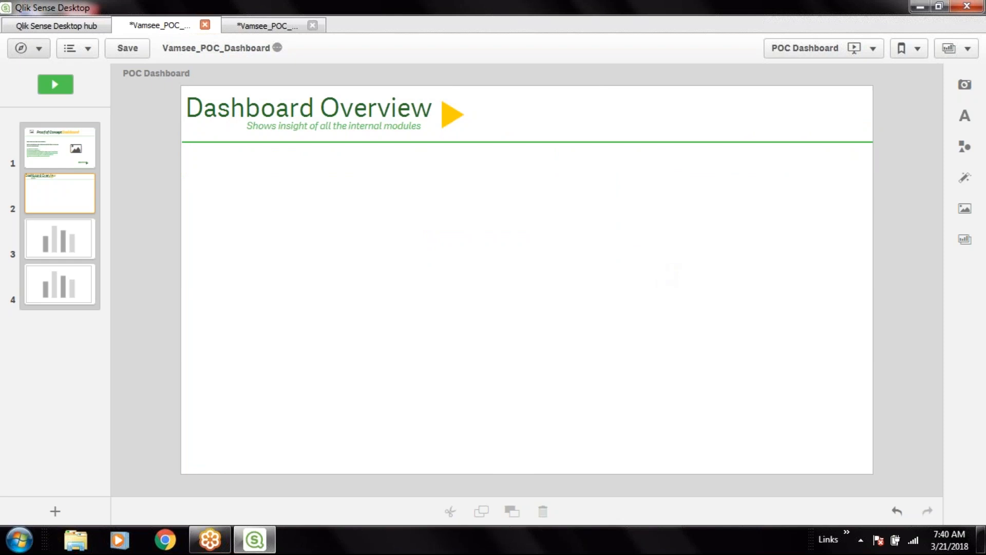
Save the app and preview the Dashboard Overview slide in story playback before returning to editing.
click(127, 48)
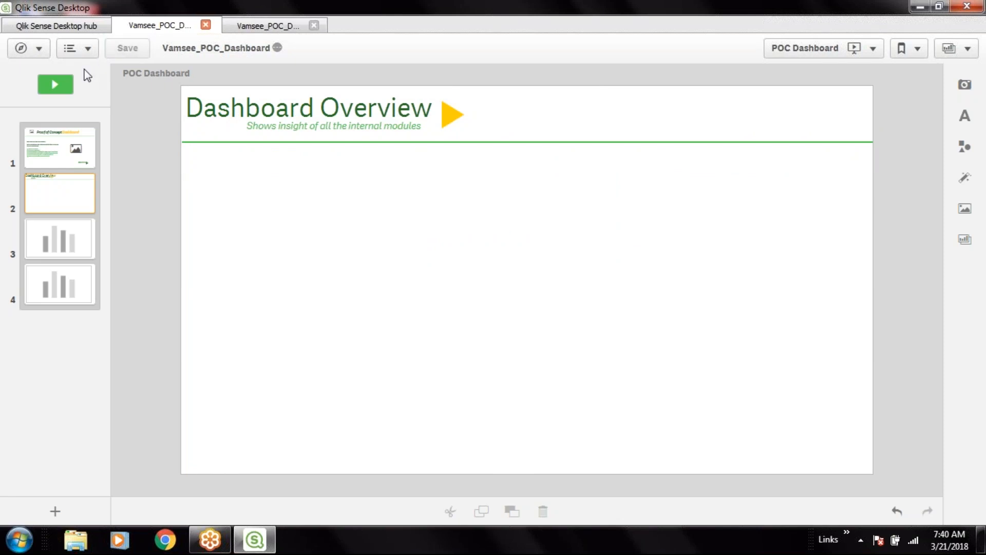
click(58, 84)
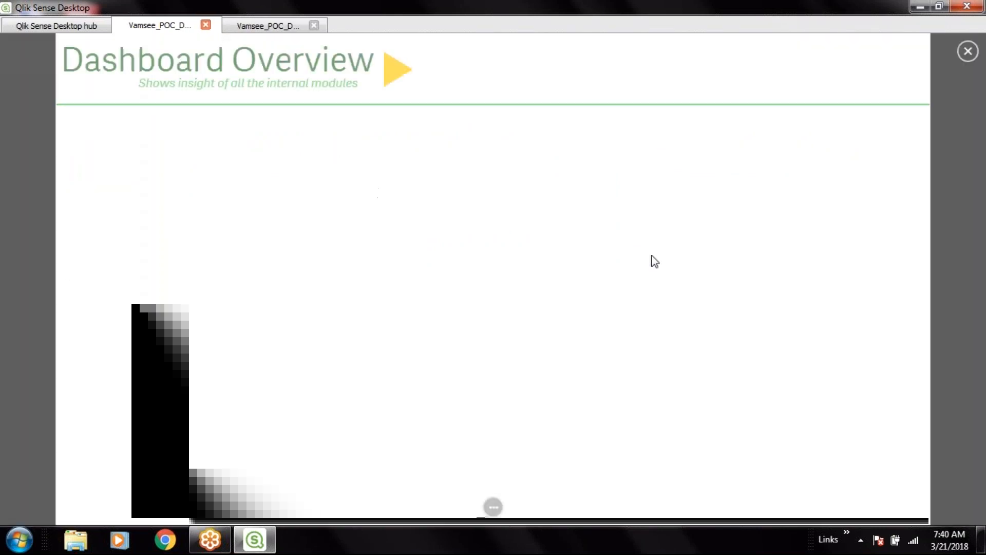
key(Escape)
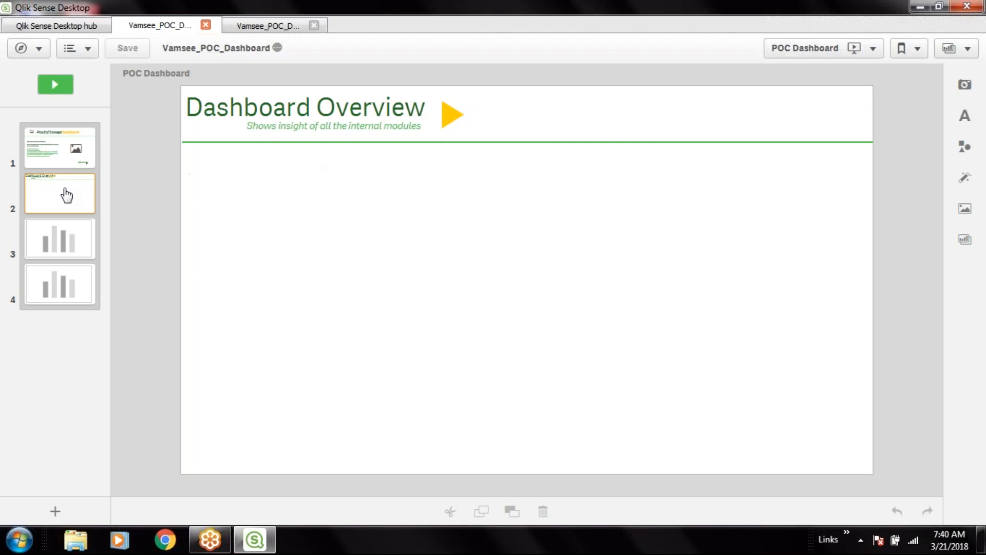
Duplicate the Dashboard Overview slide twice to get two more slides with the same header styling.
right_click(66, 195)
click(118, 145)
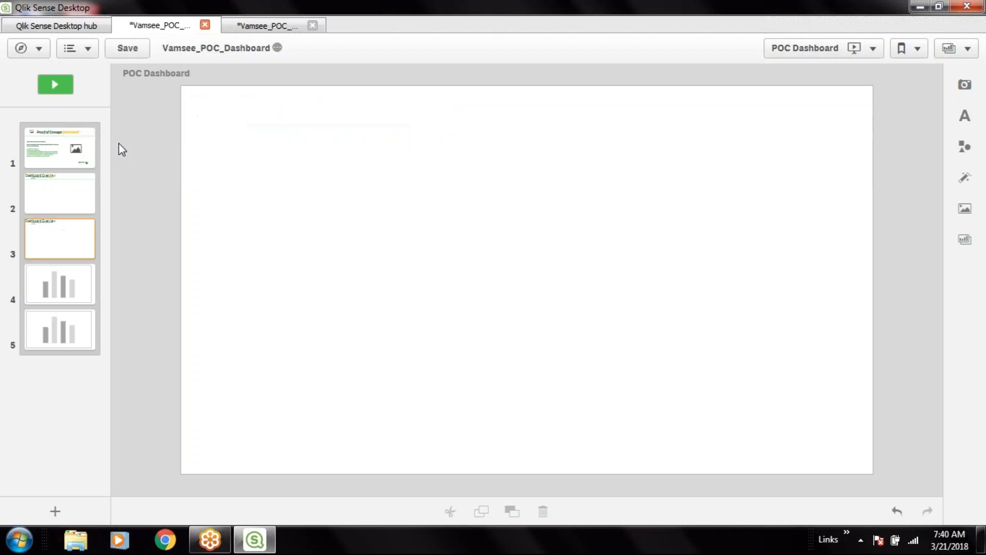
right_click(53, 249)
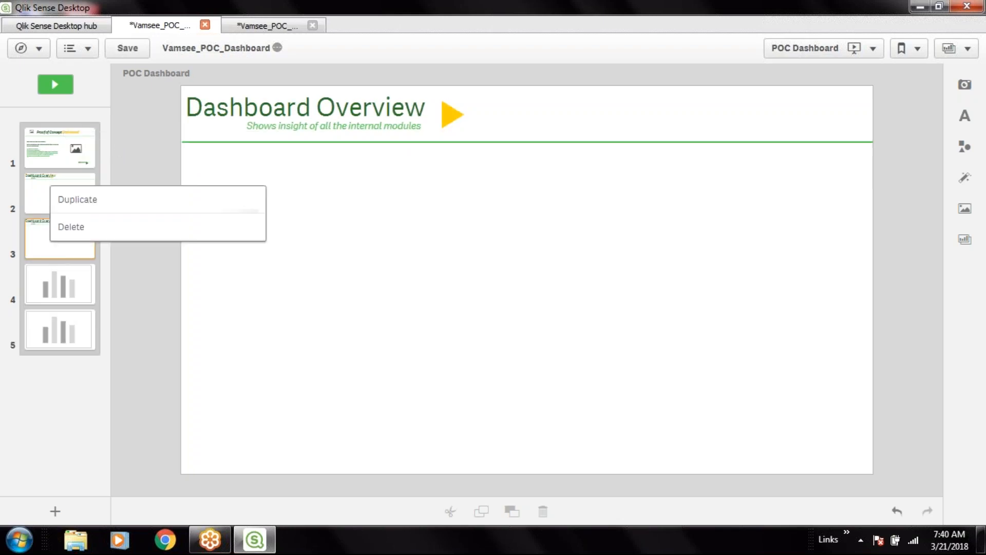
click(103, 199)
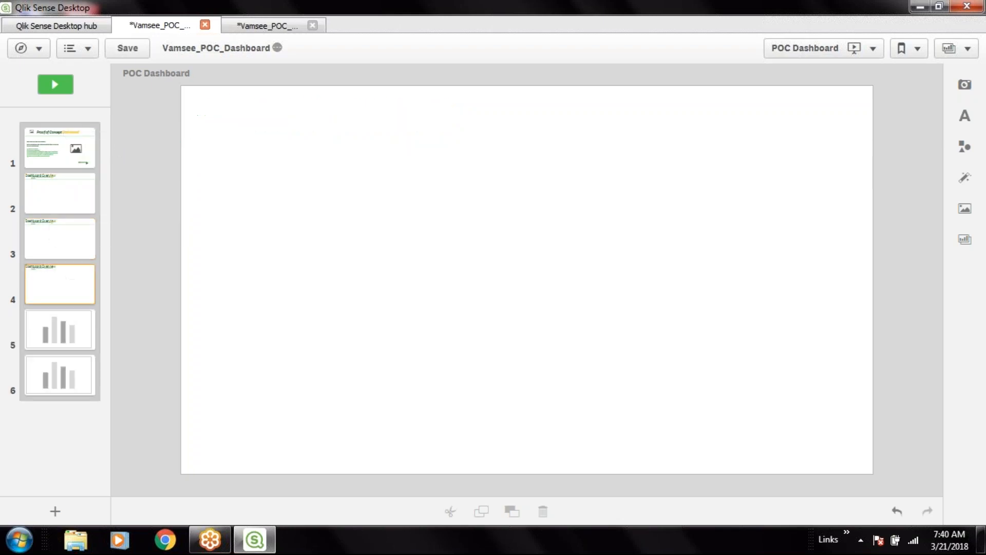
click(61, 242)
click(73, 198)
Change the title on the third slide to "Sales Dashboard".
click(53, 246)
click(320, 112)
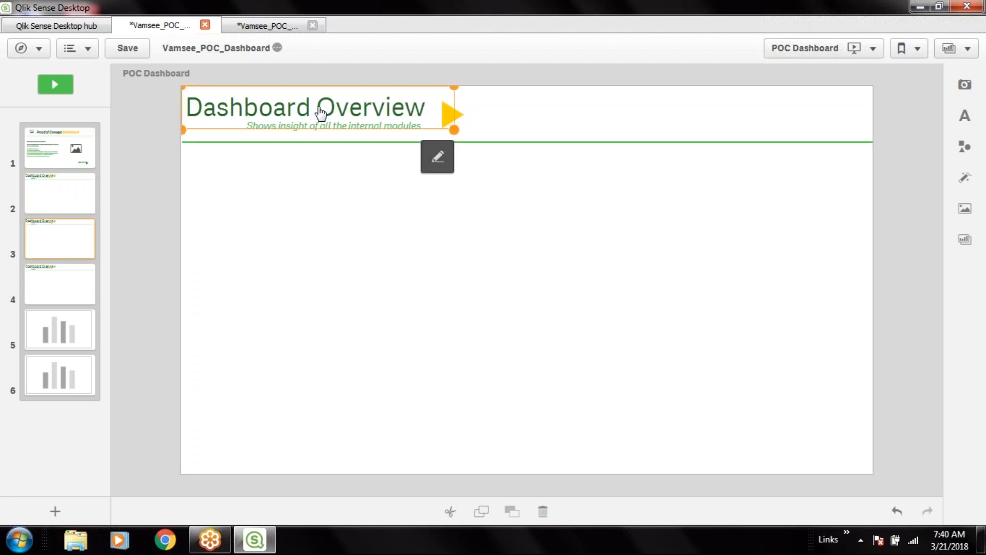
click(319, 113)
triple_click(327, 106)
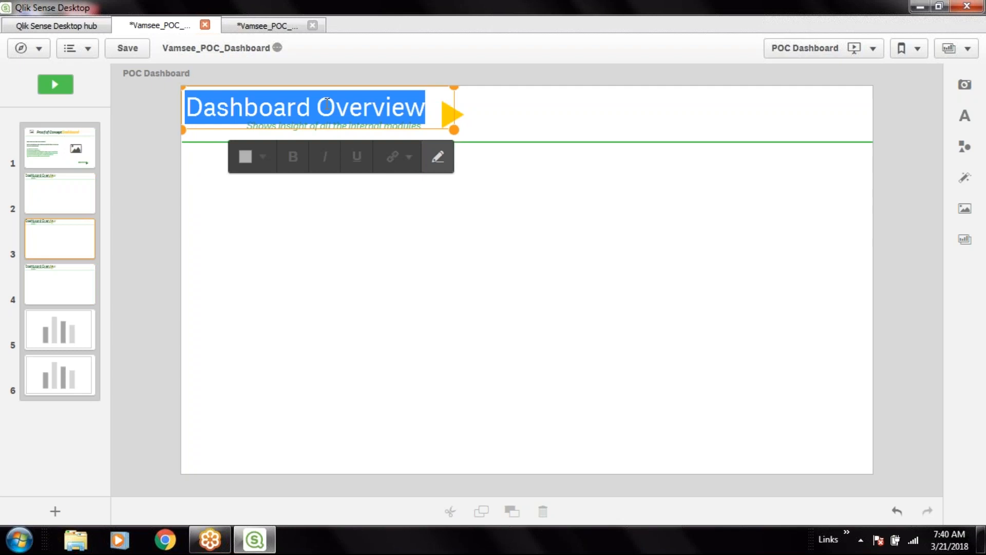
text(Sa)
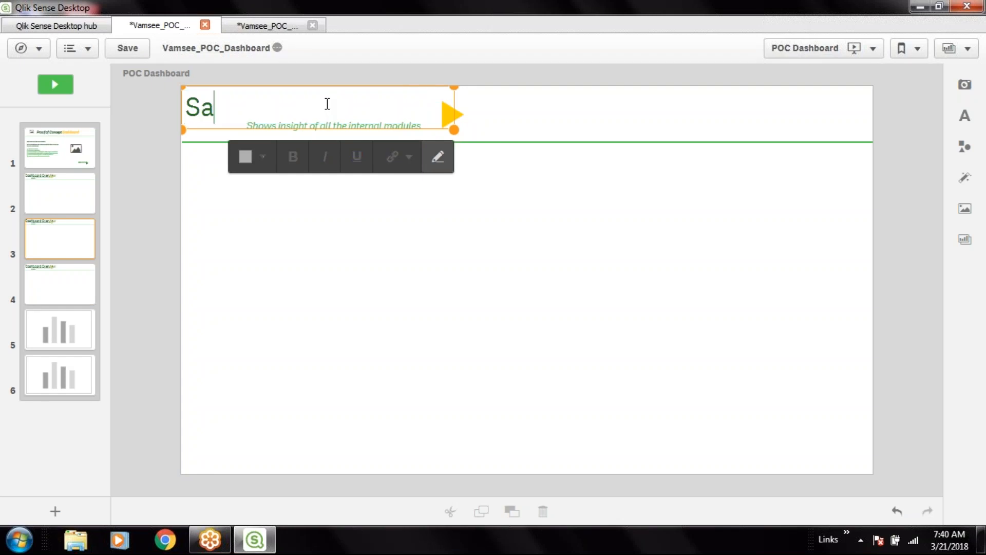
text(les DAshboard)
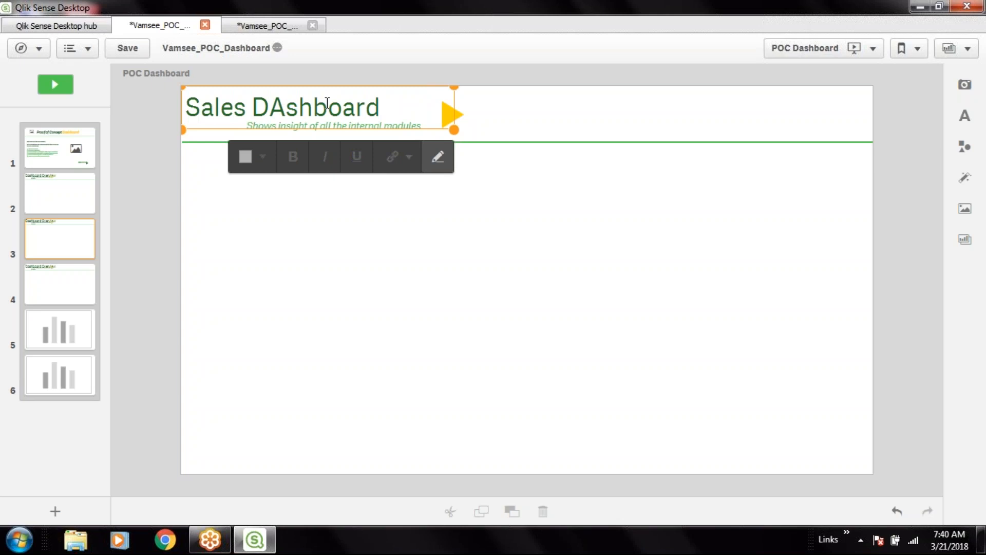
click(275, 106)
key(shift+Right)
text(a)
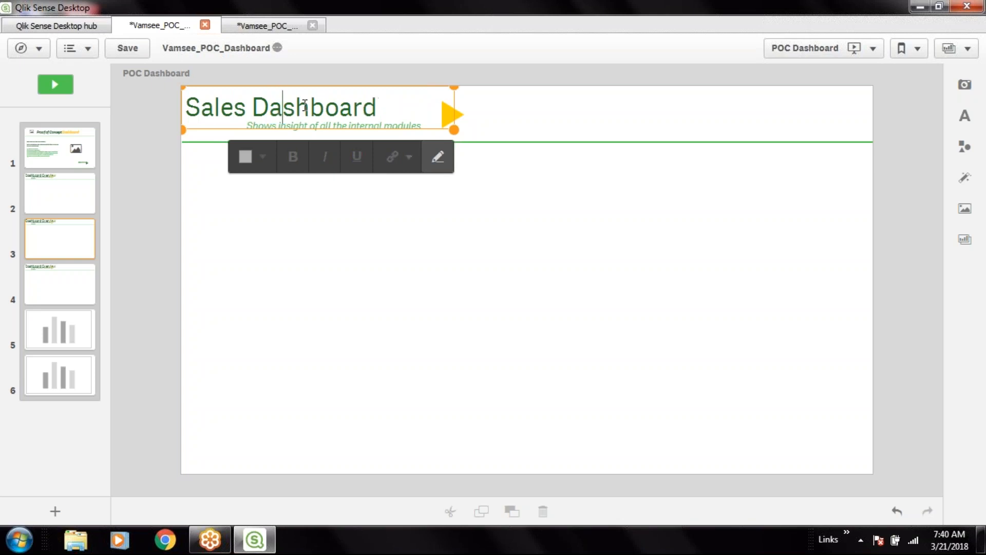
click(331, 290)
Change the Sales Dashboard slide's subtitle to "Shows insight of all the Sales Facts".
click(285, 135)
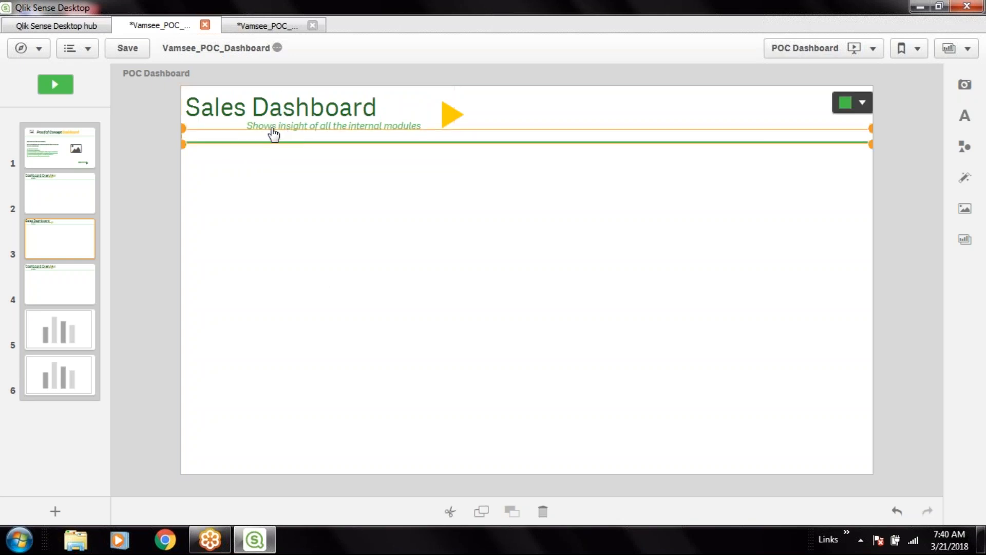
click(270, 131)
click(270, 131)
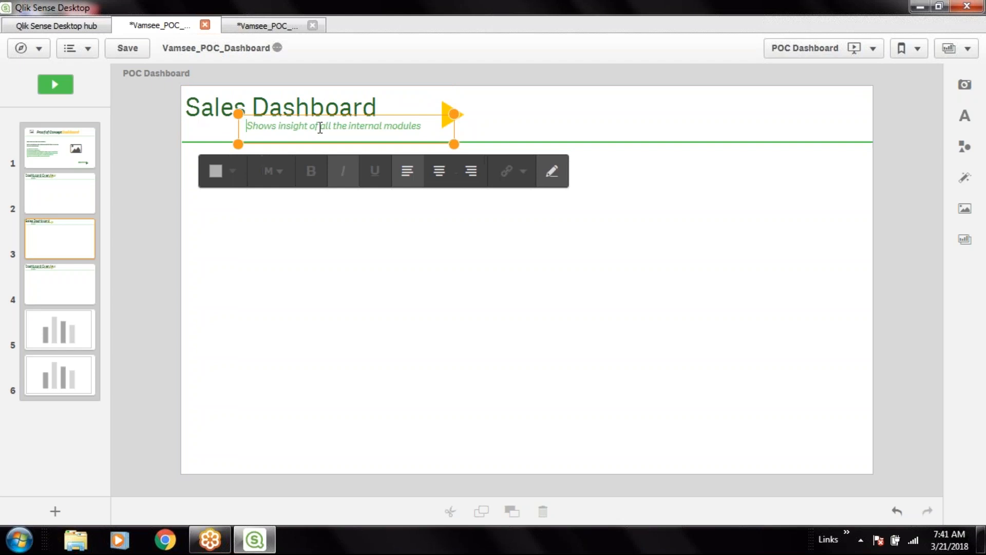
drag(348, 125, 445, 126)
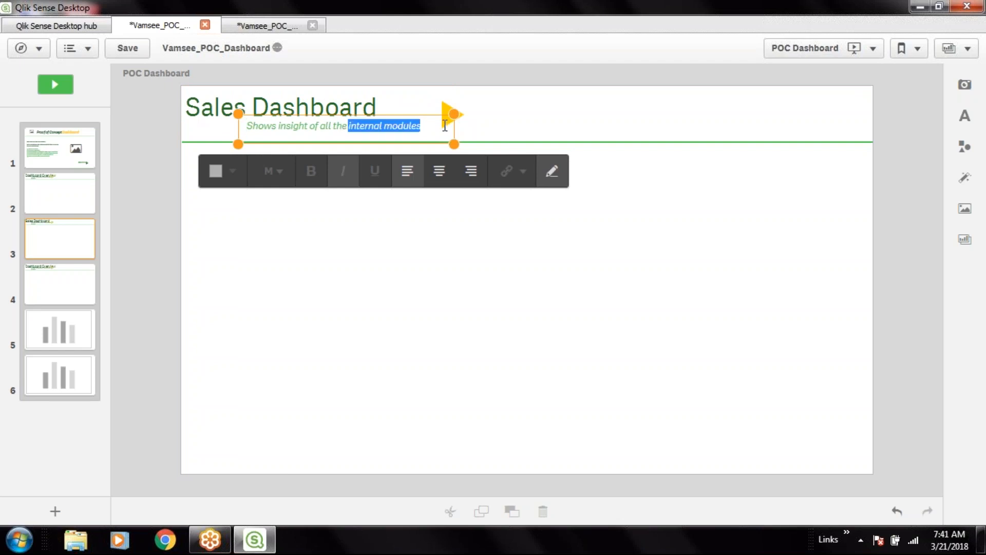
text(S)
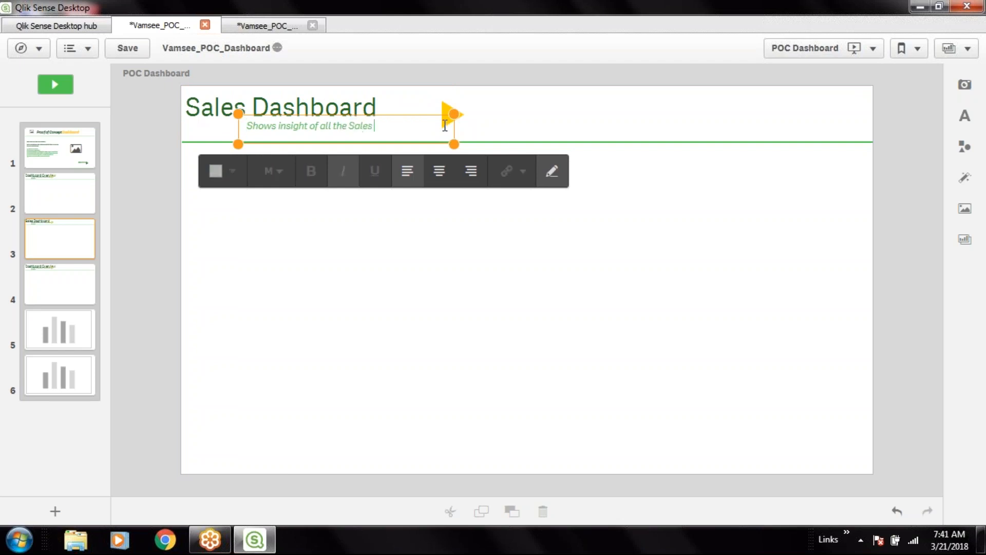
text(ales FAc)
key(BackSpace)
key(BackSpace)
text(octs)
click(463, 324)
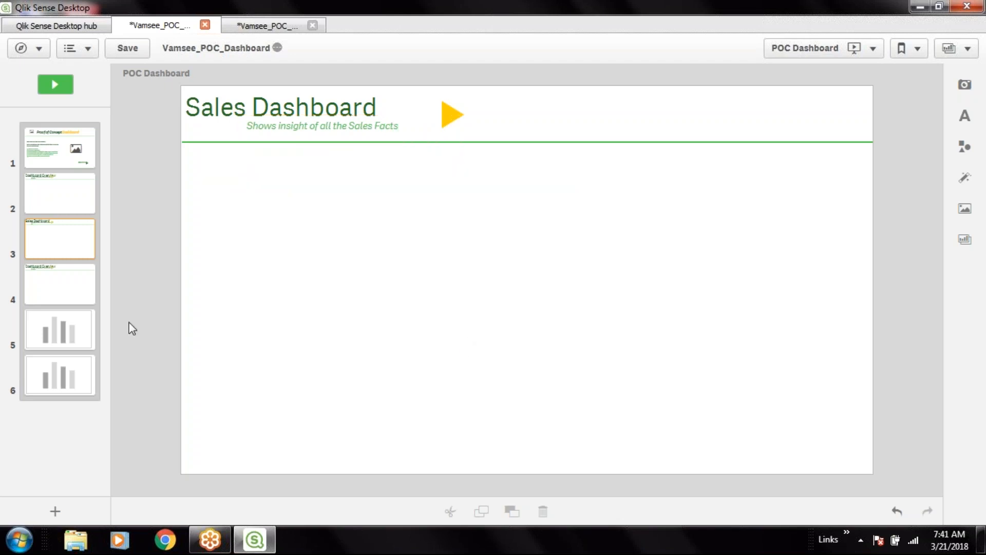
Change the title on the fourth slide to "Revenue Dashboard".
click(69, 291)
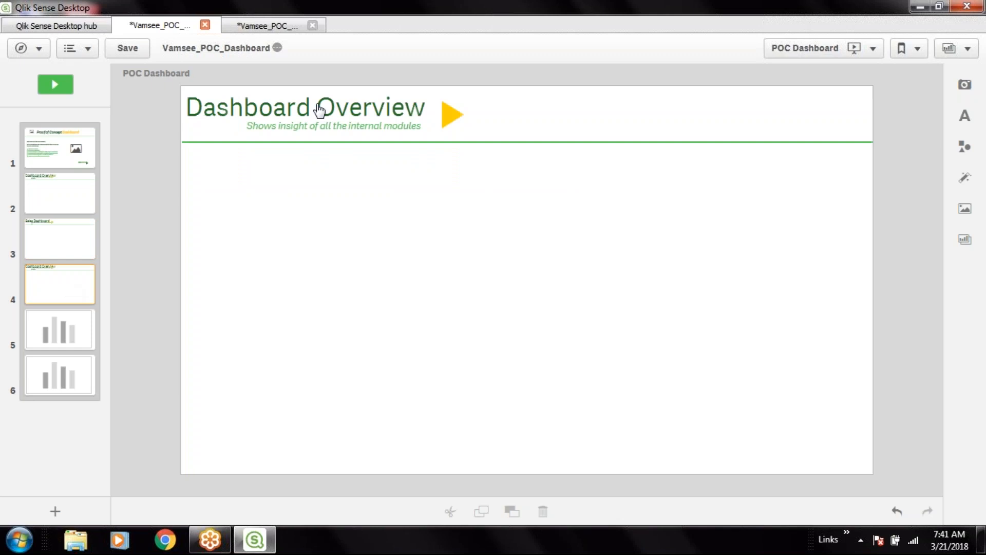
click(252, 114)
click(315, 114)
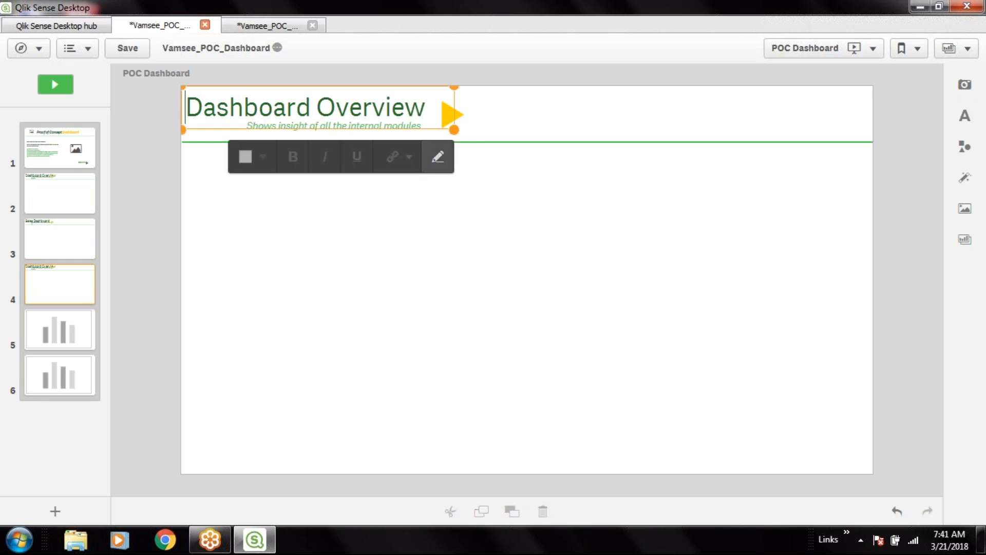
key(Delete)
key(Delete)
key(Delete)
key(Delete)
key(Delete)
key(Delete)
key(Delete)
key(Delete)
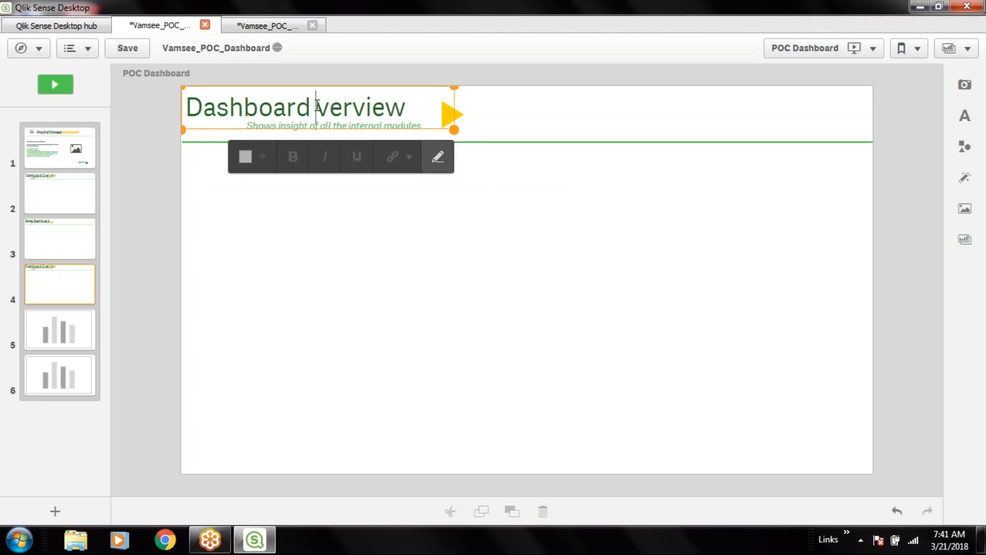
key(Home)
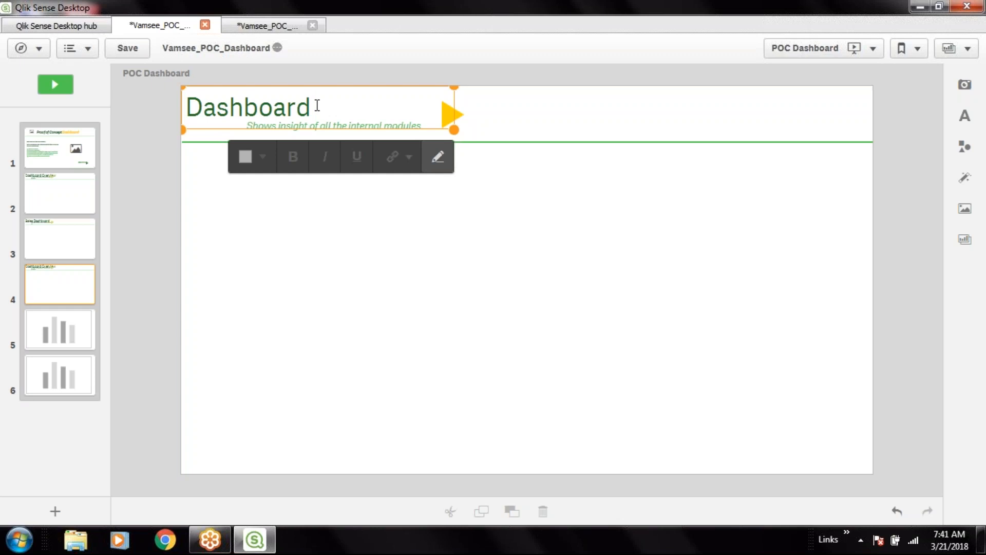
text(Revenue)
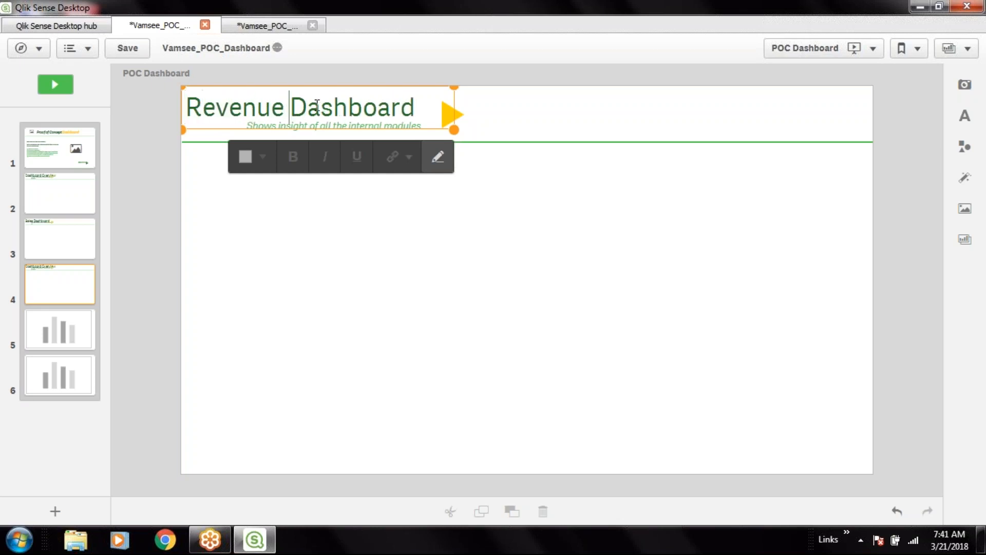
click(309, 169)
Change the Revenue Dashboard slide's subtitle to "Shows insight of Revenue receive from business".
click(352, 133)
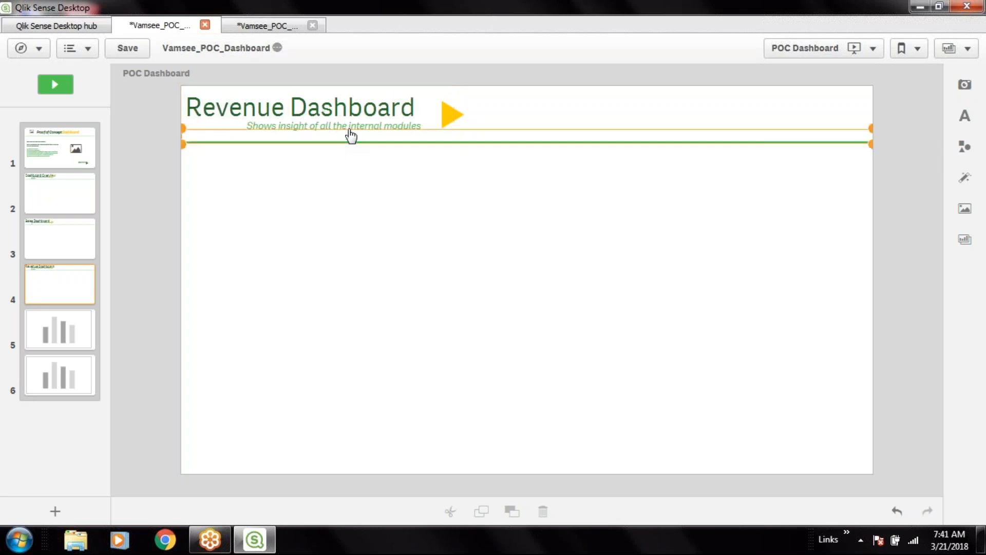
click(355, 130)
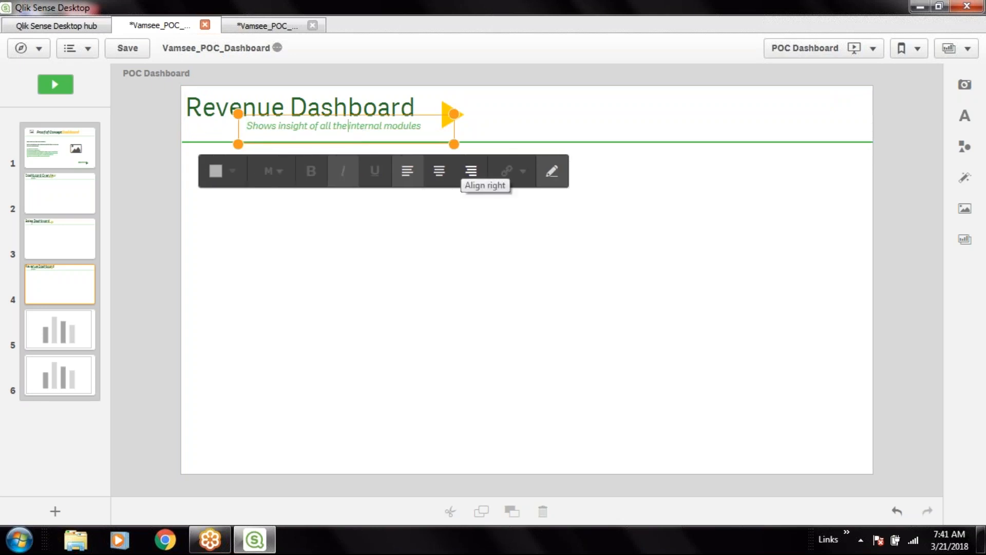
key(shift+End)
text(Re)
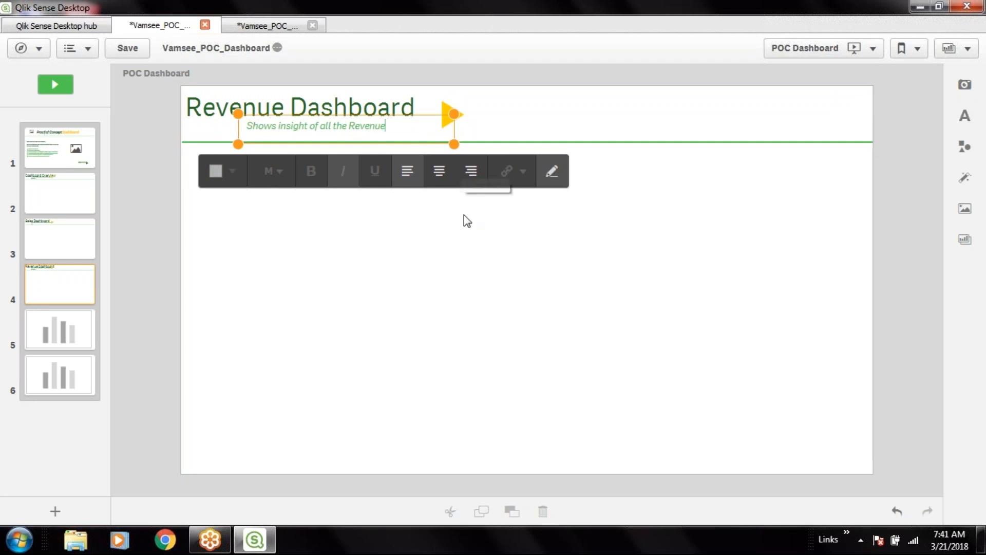
click(345, 144)
key(BackSpace)
key(BackSpace)
key(BackSpace)
key(BackSpace)
key(BackSpace)
key(BackSpace)
key(BackSpace)
key(BackSpace)
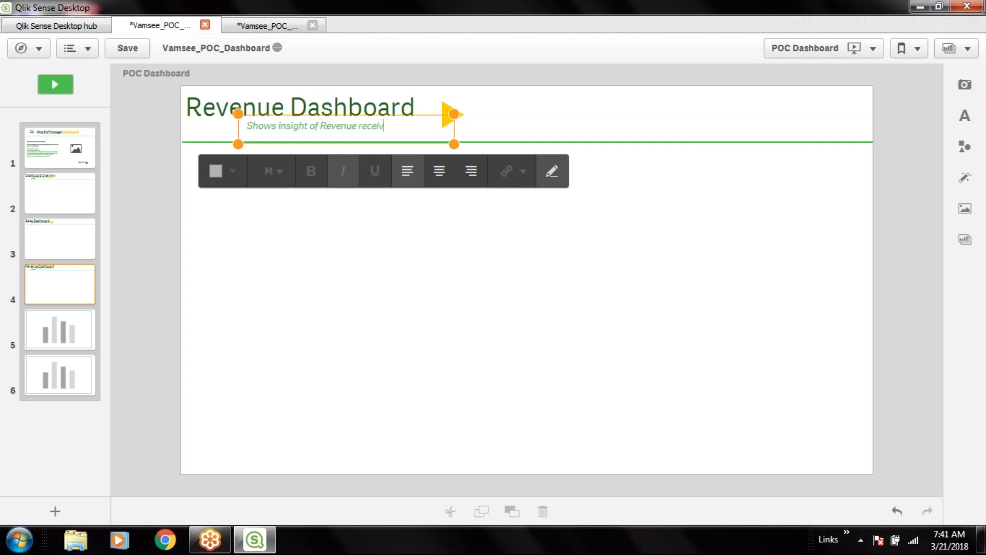
text(rom busines)
click(478, 351)
Shift the Revenue Dashboard subtitle clear of the yellow arrow and save the app.
click(452, 114)
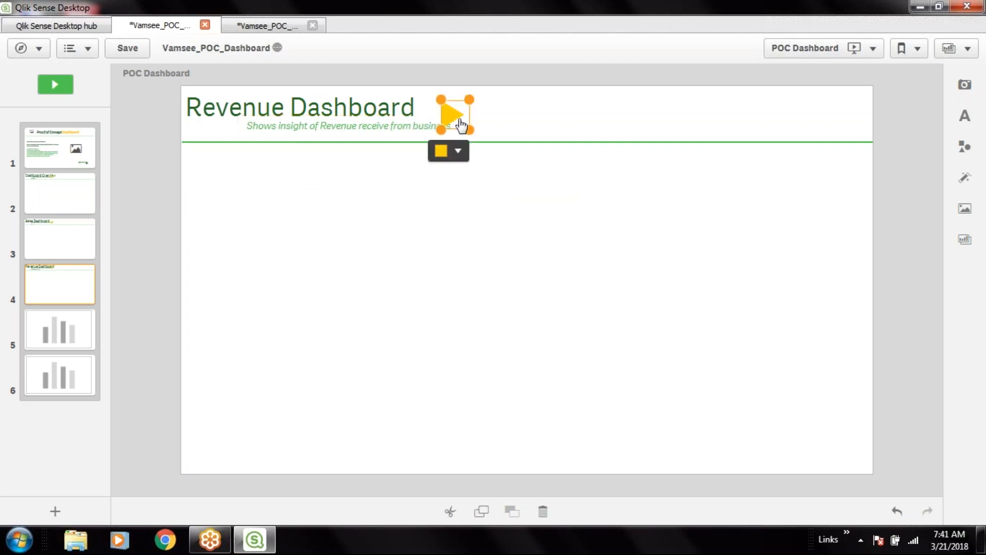
click(374, 129)
drag(375, 133, 377, 136)
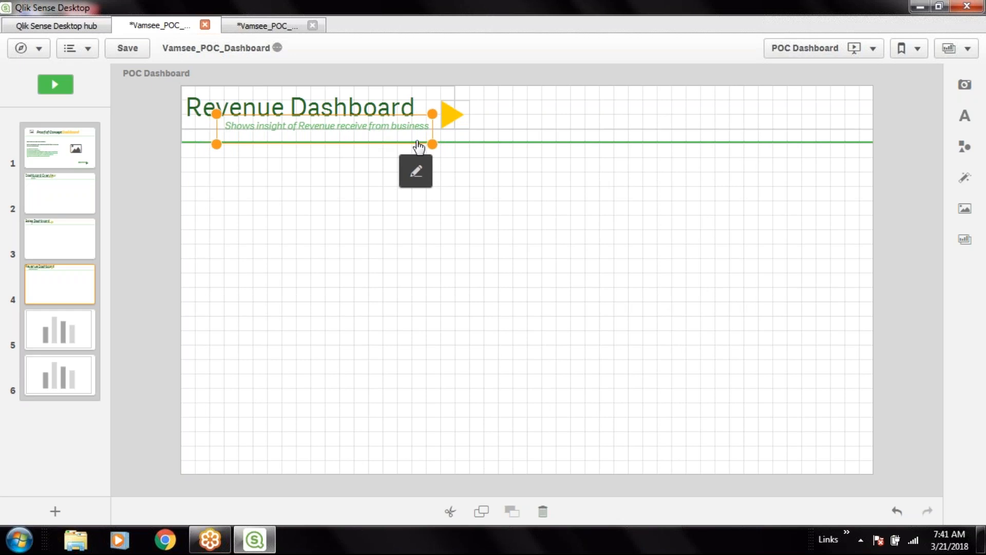
click(490, 249)
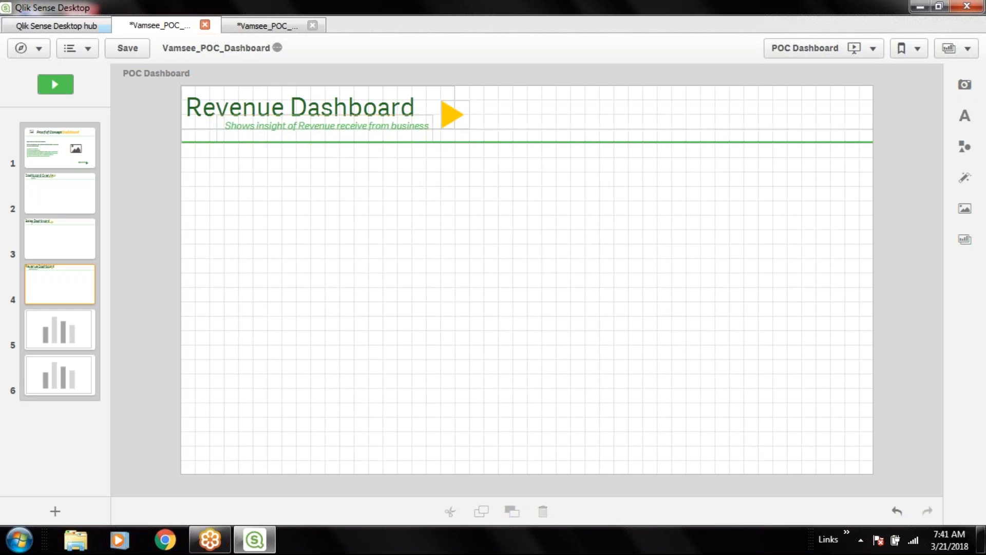
click(133, 48)
Select the Dashboard Overview slide, and open the Score Card sheet in the other open view of the app.
click(61, 193)
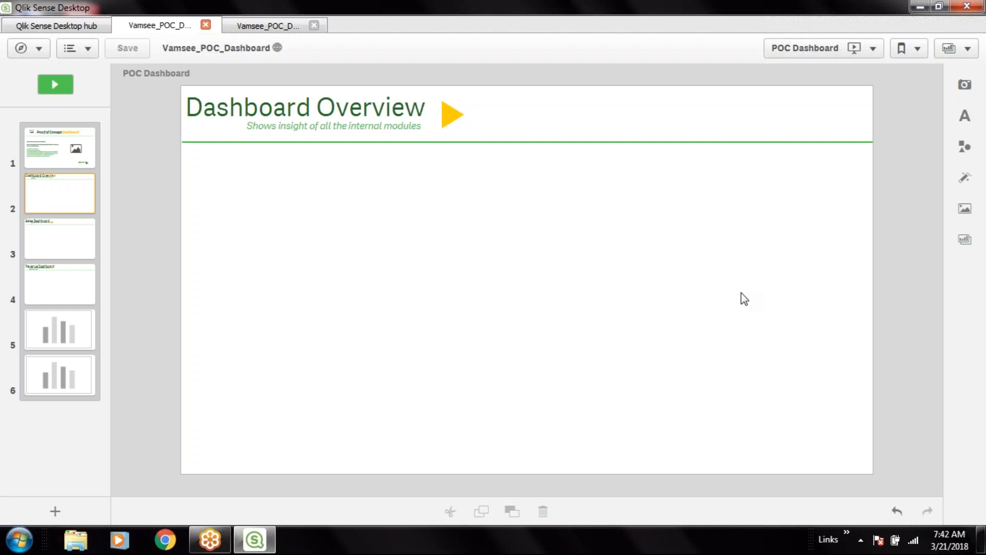
click(268, 25)
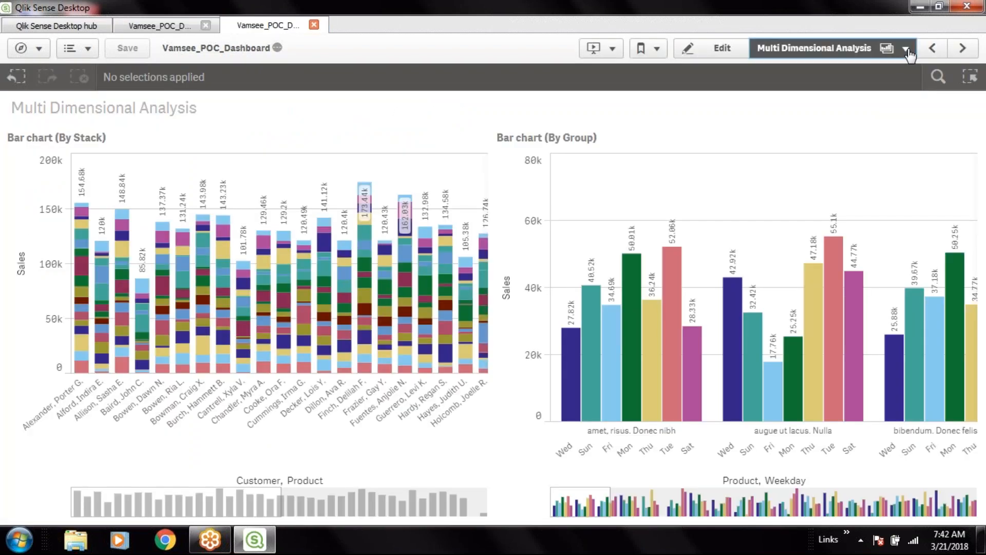
click(848, 48)
click(383, 162)
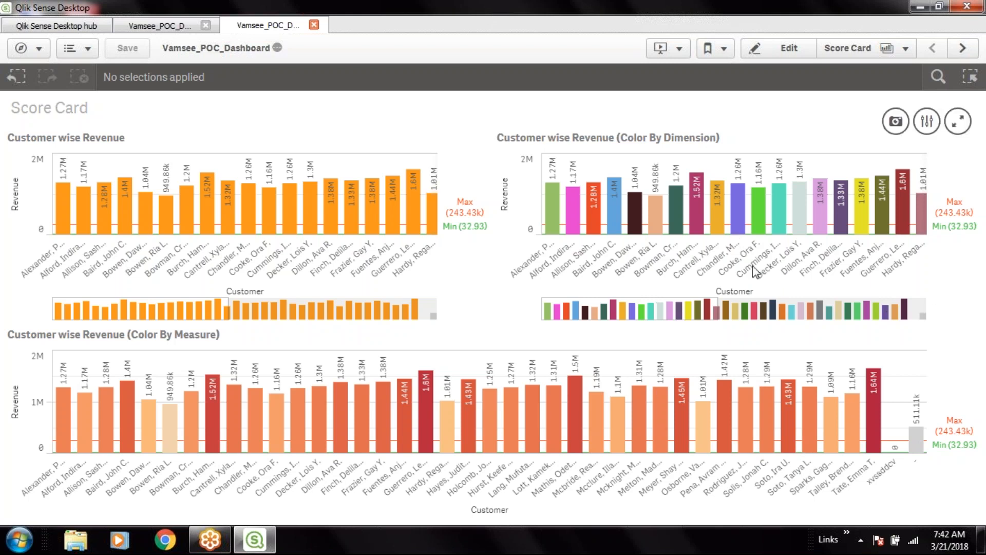
Take a snapshot of the "Customer wise Revenue (Color By Dimension)" chart with the annotation "Revenue Barchart".
mouse_move(749, 269)
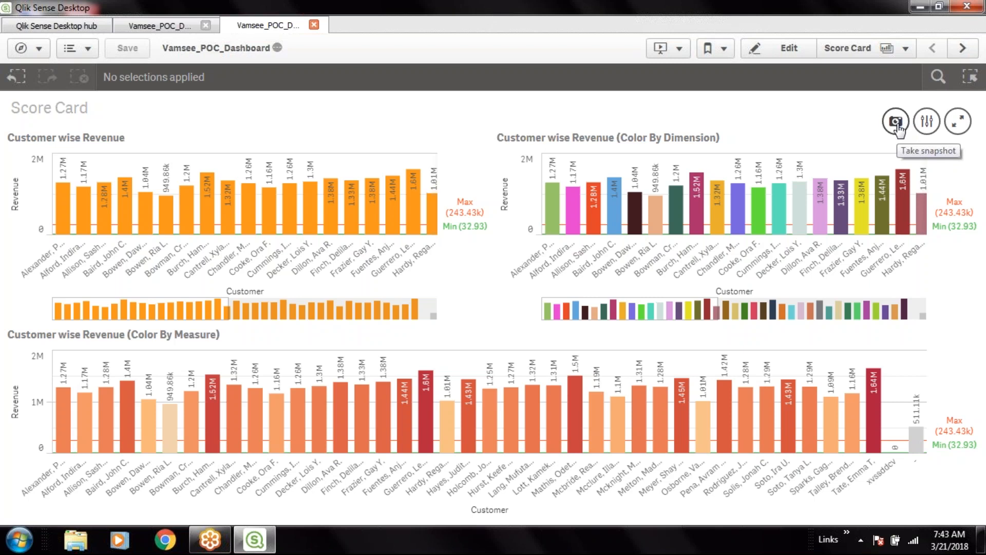
click(896, 122)
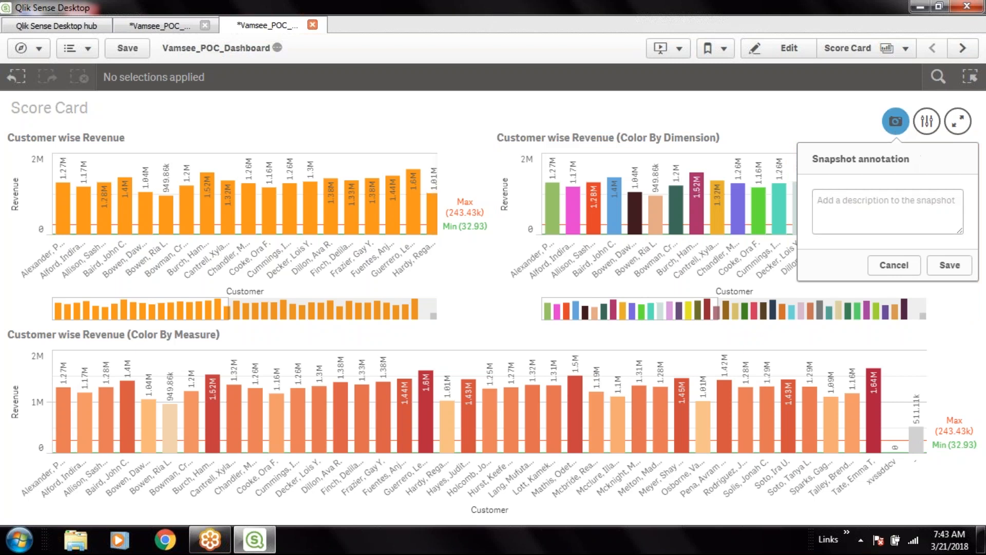
click(865, 205)
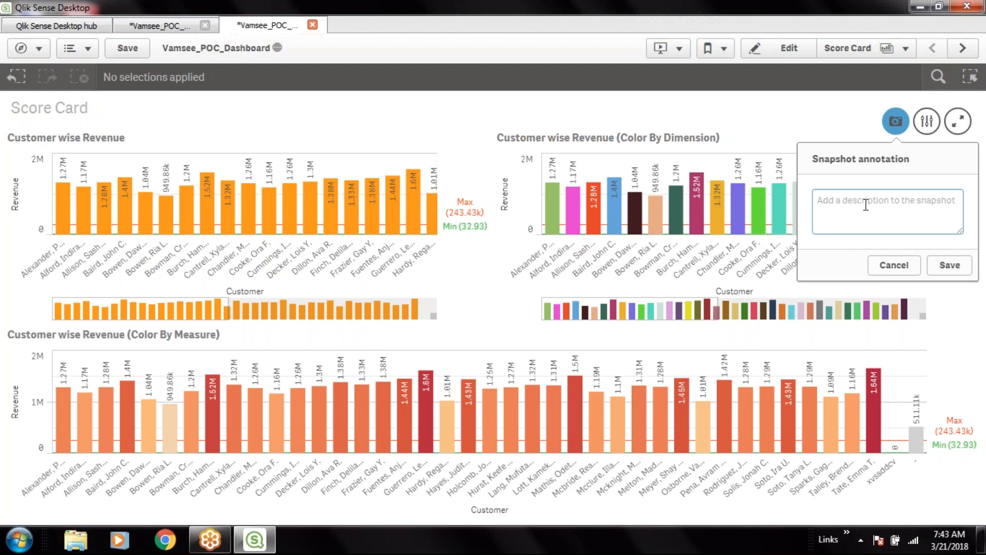
text(Revenue BArchart)
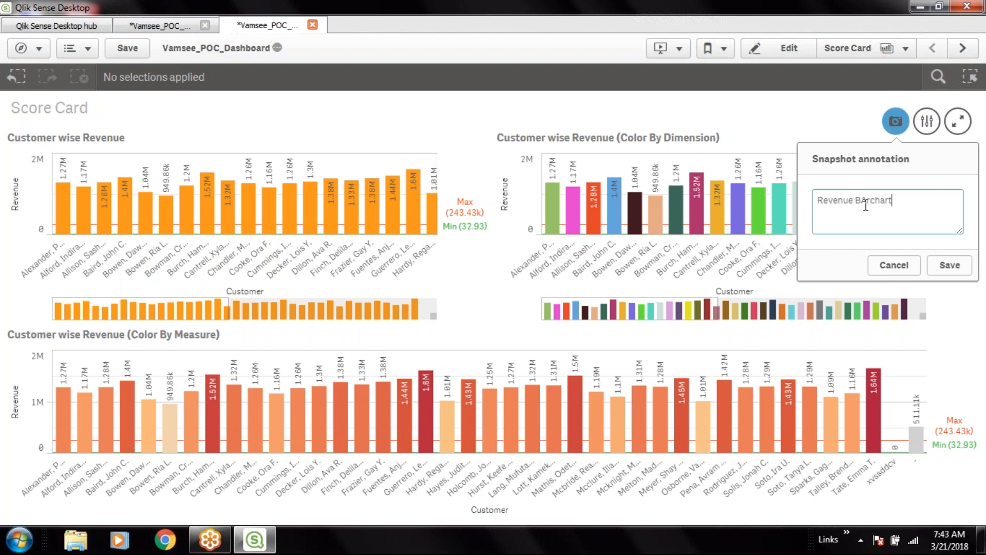
click(868, 199)
key(BackSpace)
text(a)
click(948, 266)
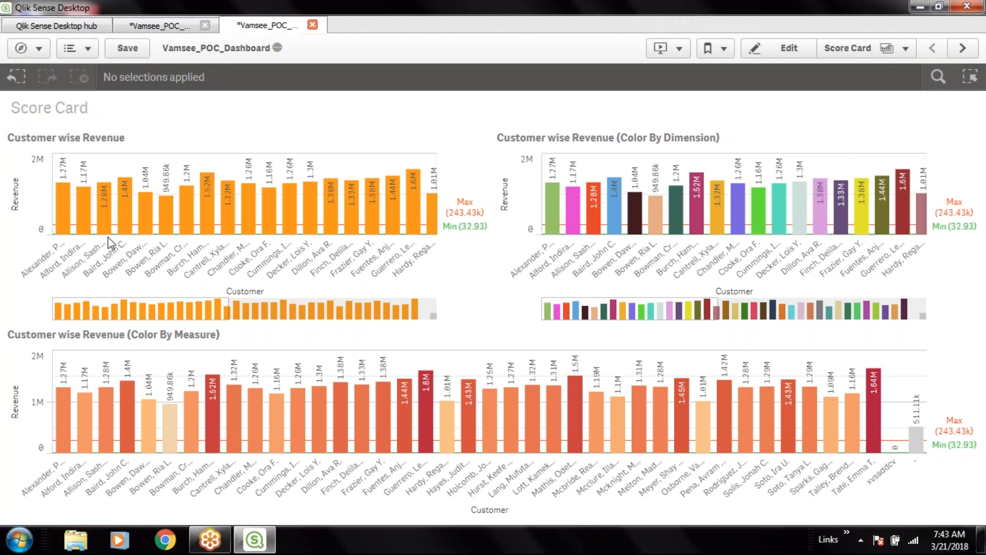
Take a snapshot of the "Bar chart (By Stack)" on the Multi Dimensional Analysis sheet with the annotation "Stacked Bar".
click(876, 49)
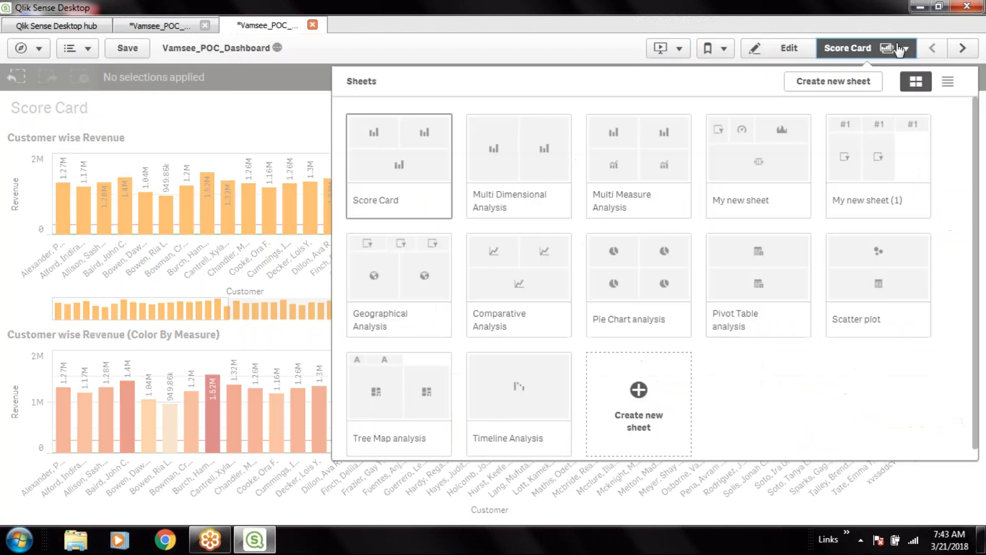
click(517, 170)
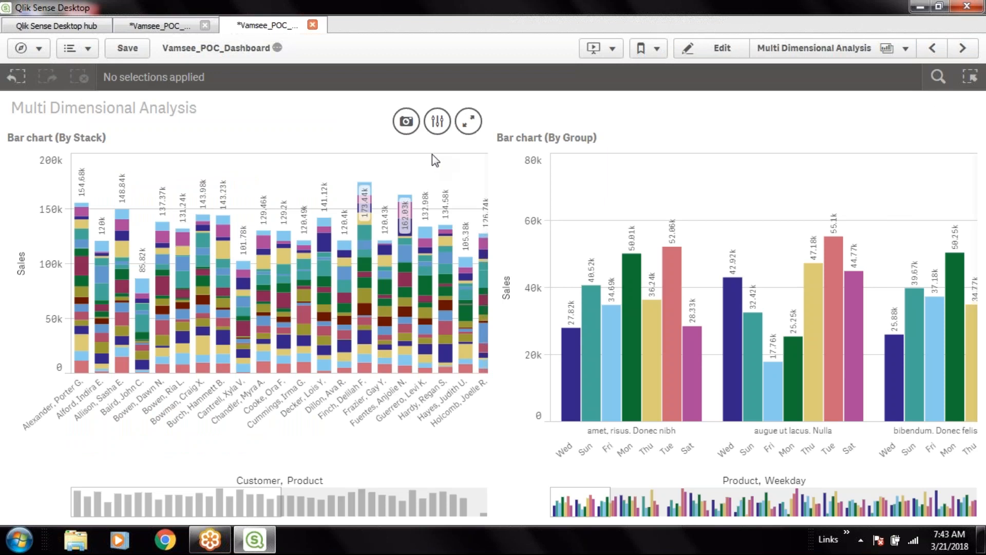
click(407, 123)
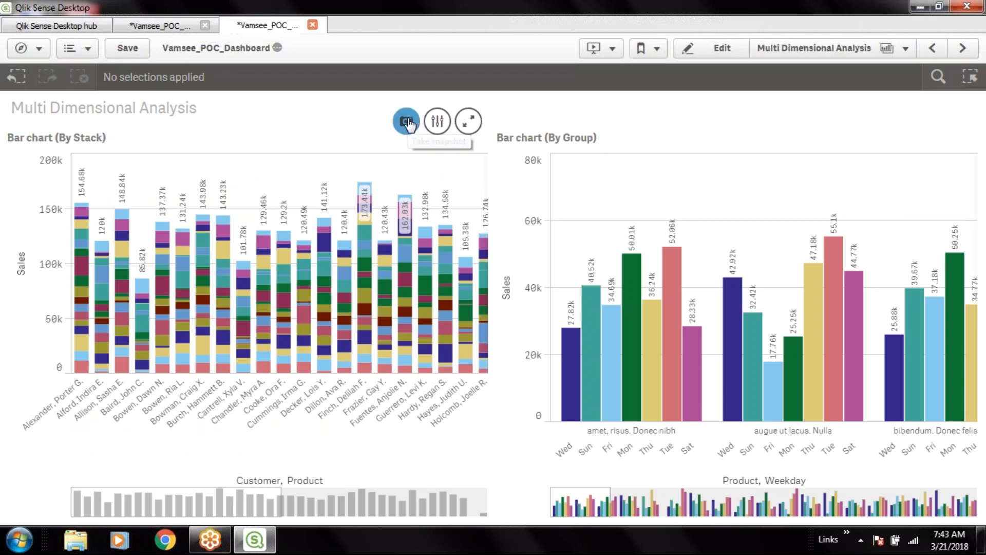
text(Stacked Bar)
click(466, 265)
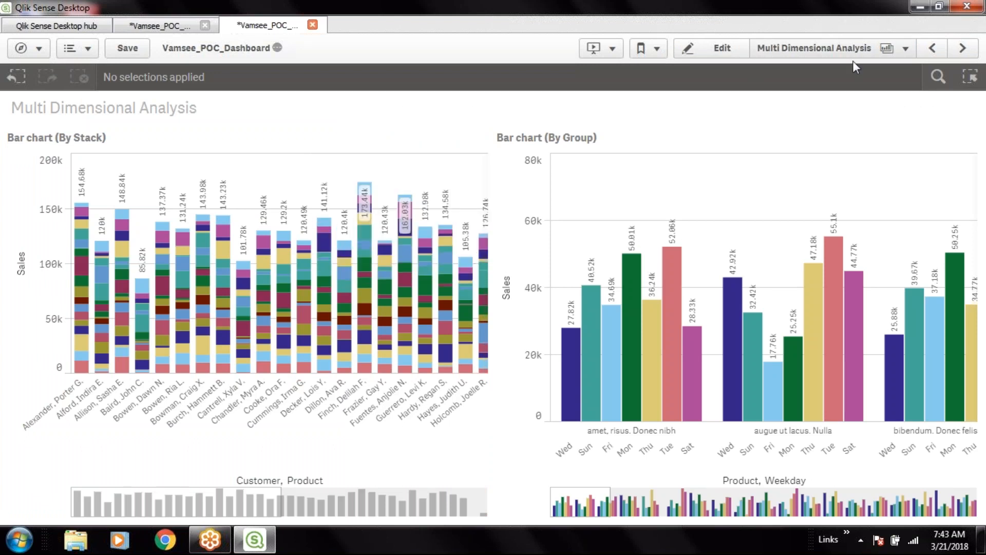
Take a snapshot of the "Multi measure Analysis (By Group)" chart on the Multi Measure Analysis sheet, annotated "Multi measure bar".
click(961, 51)
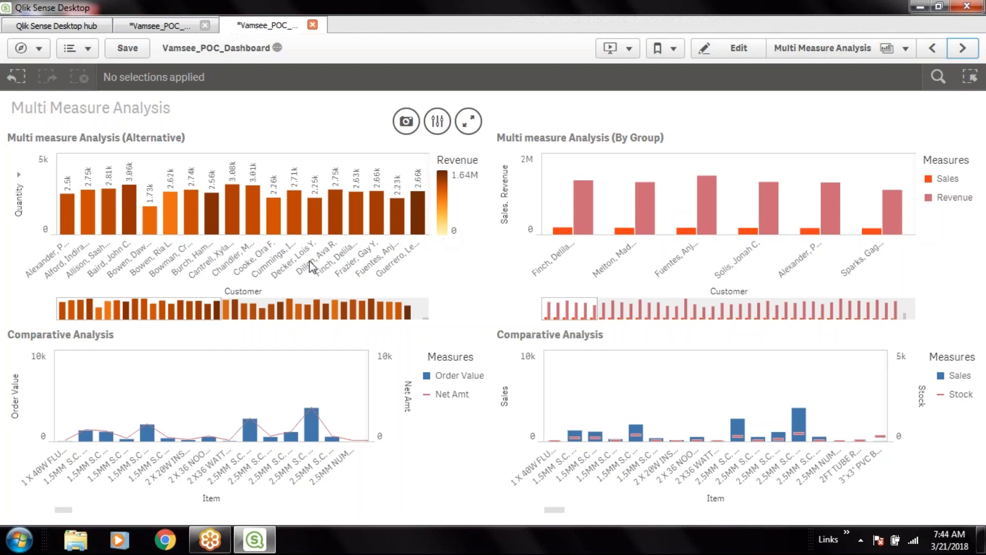
mouse_move(312, 267)
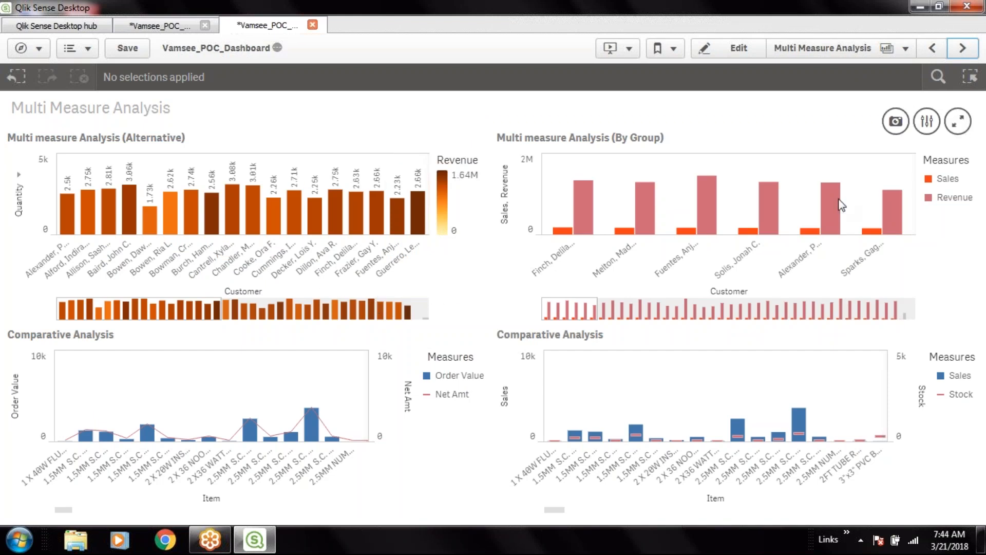
click(895, 122)
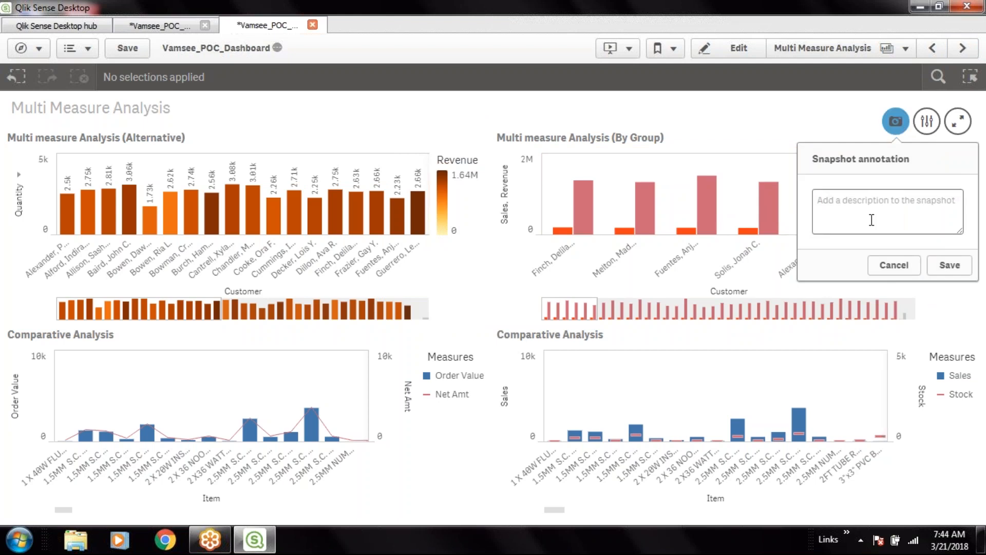
text(Mult)
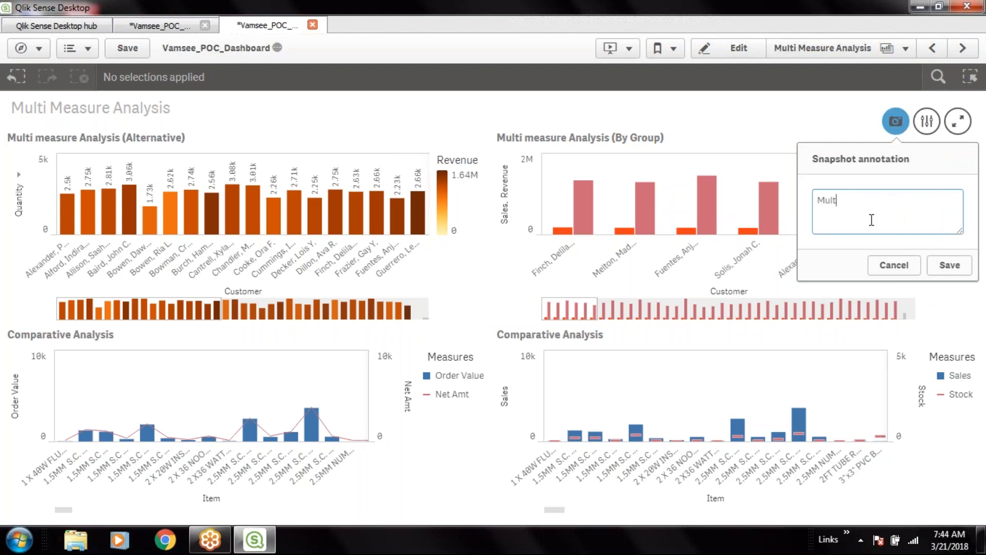
text(i measure bar)
click(949, 265)
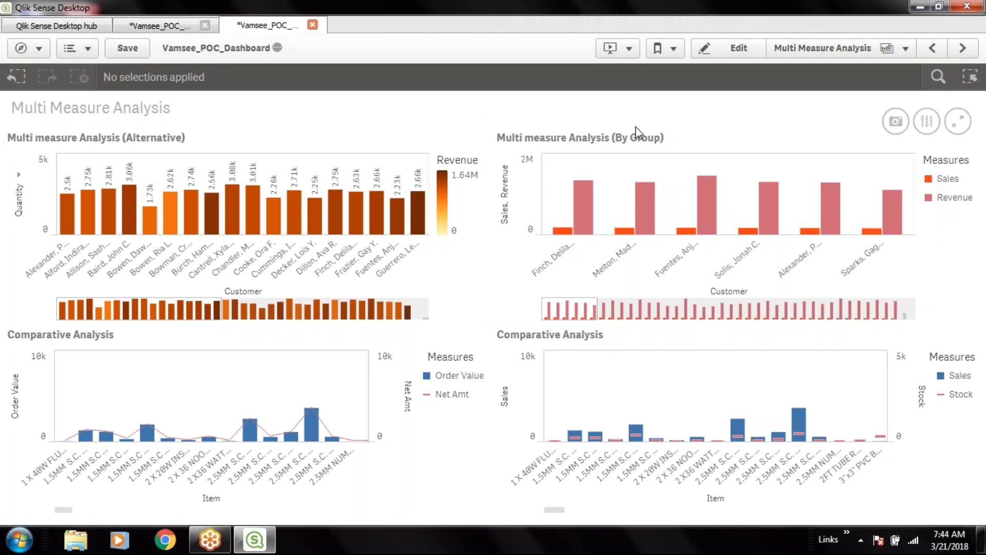
Take a snapshot of the Density Analysis gauge on the "My new sheet" sheet with the annotation "Gauge".
click(966, 49)
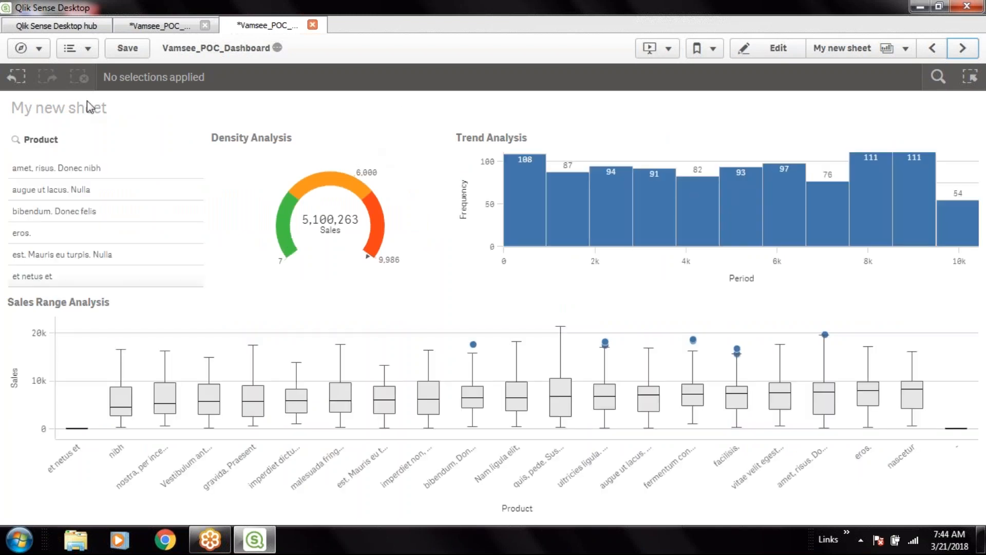
mouse_move(359, 193)
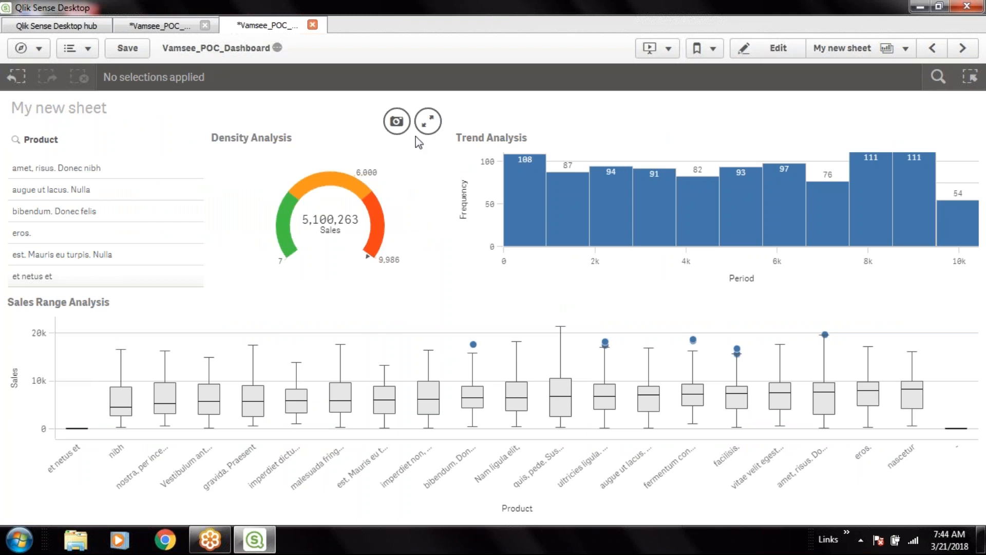
click(400, 125)
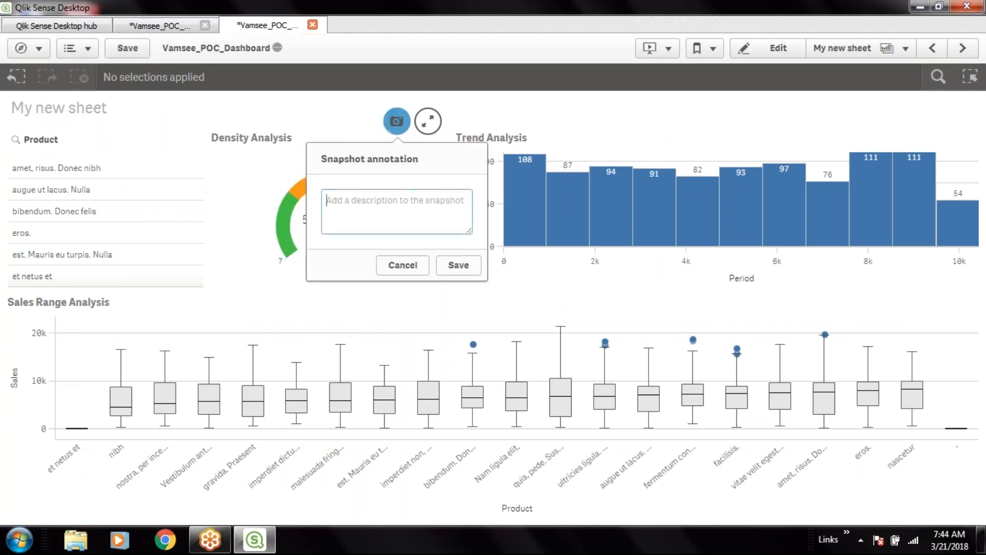
text(Gauge)
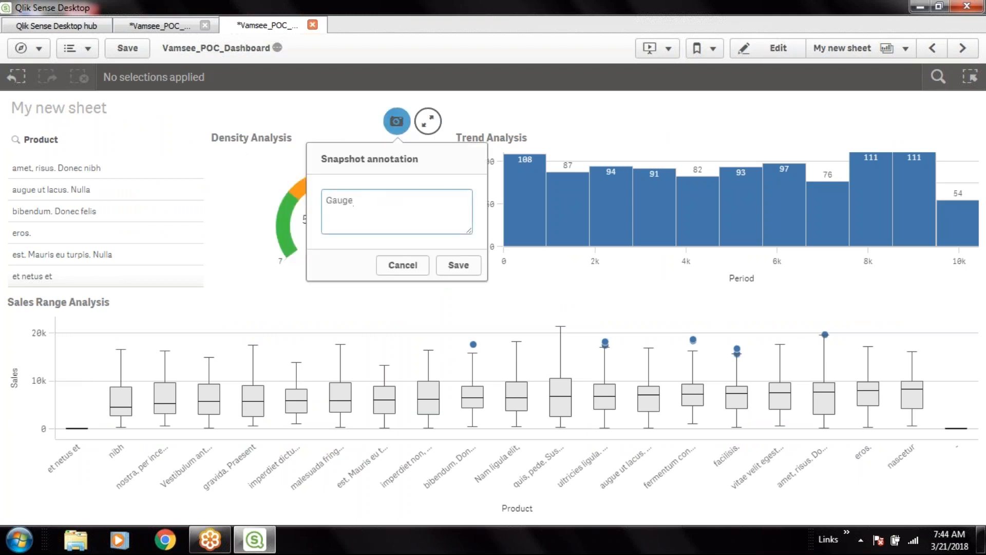
click(458, 264)
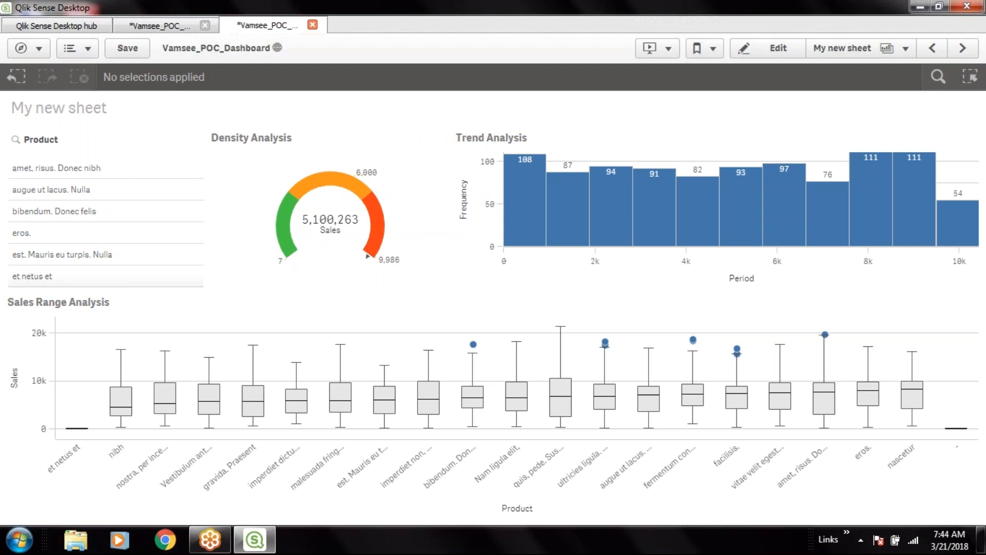
Take a snapshot of the Sales KPI on the "My new sheet (1)" sheet with the annotation "KPI".
click(963, 48)
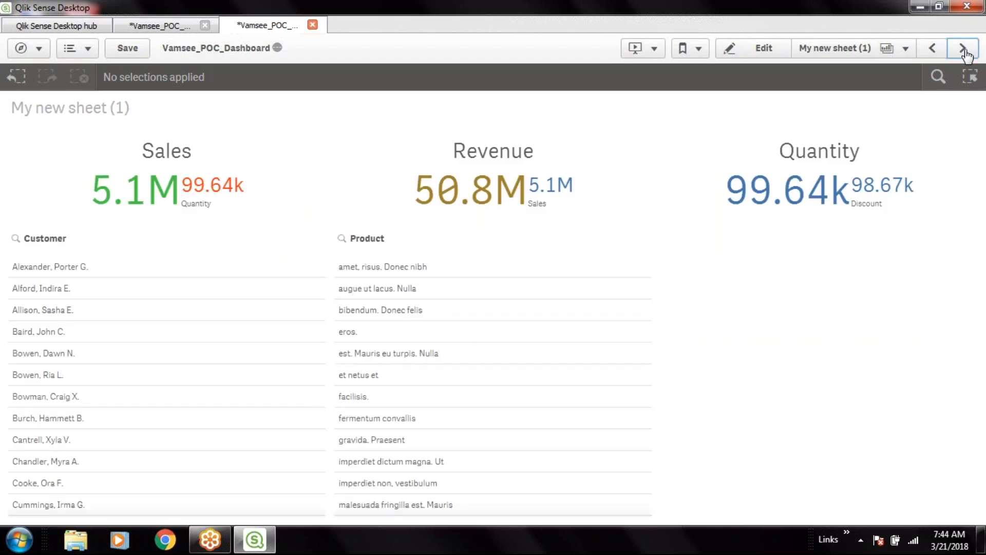
mouse_move(215, 171)
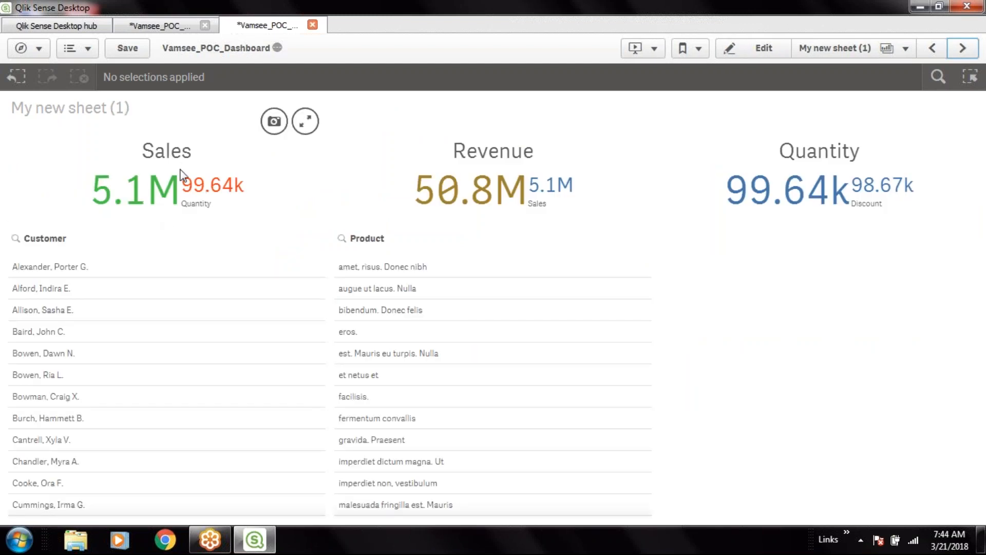
click(274, 123)
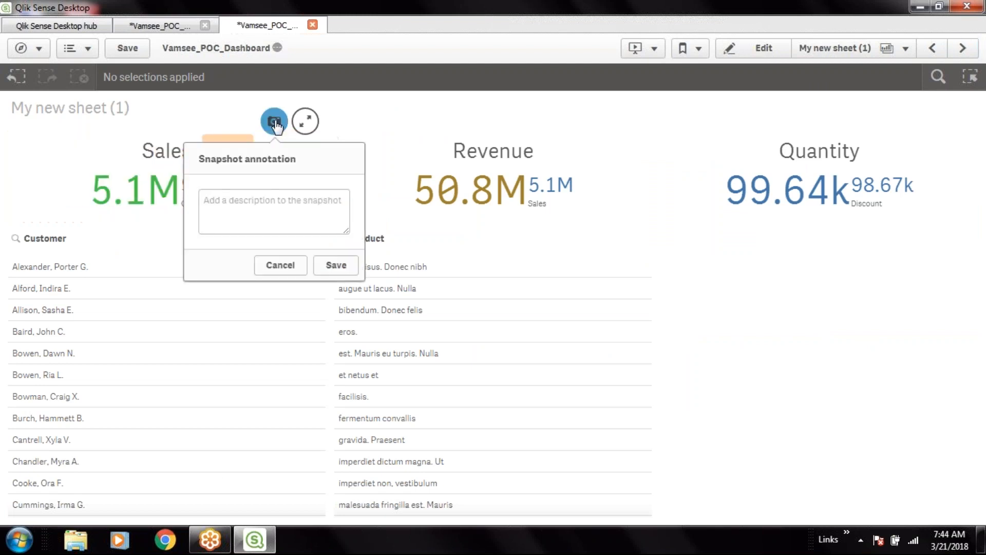
text(KPI)
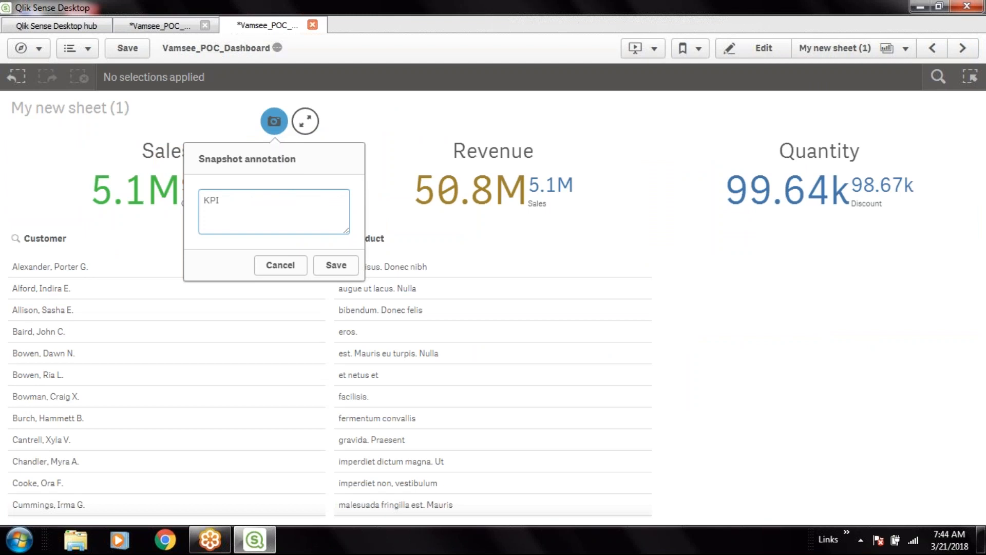
click(336, 265)
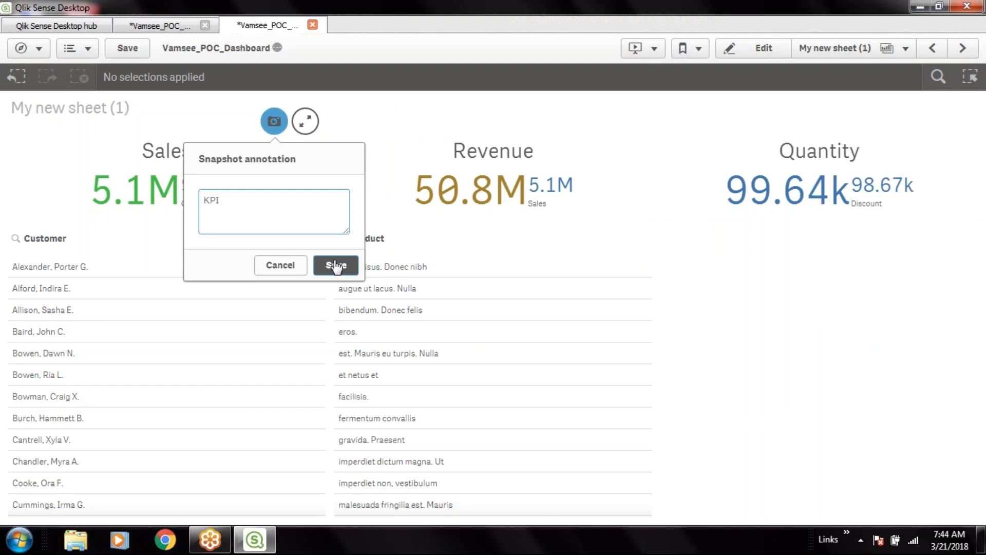
Take a snapshot of the "Contry wise population" map on the Geographical Analysis sheet with the annotation "Map".
click(971, 55)
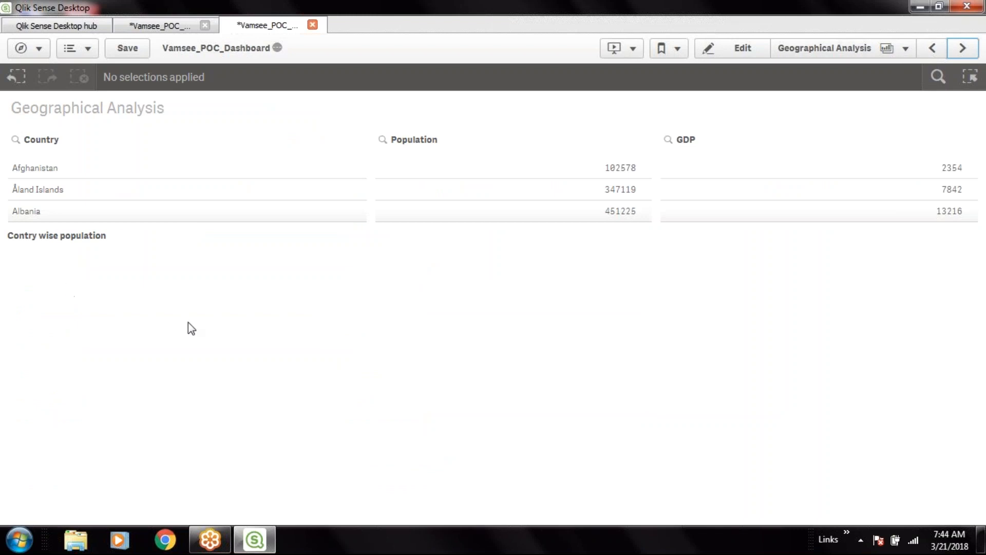
mouse_move(189, 318)
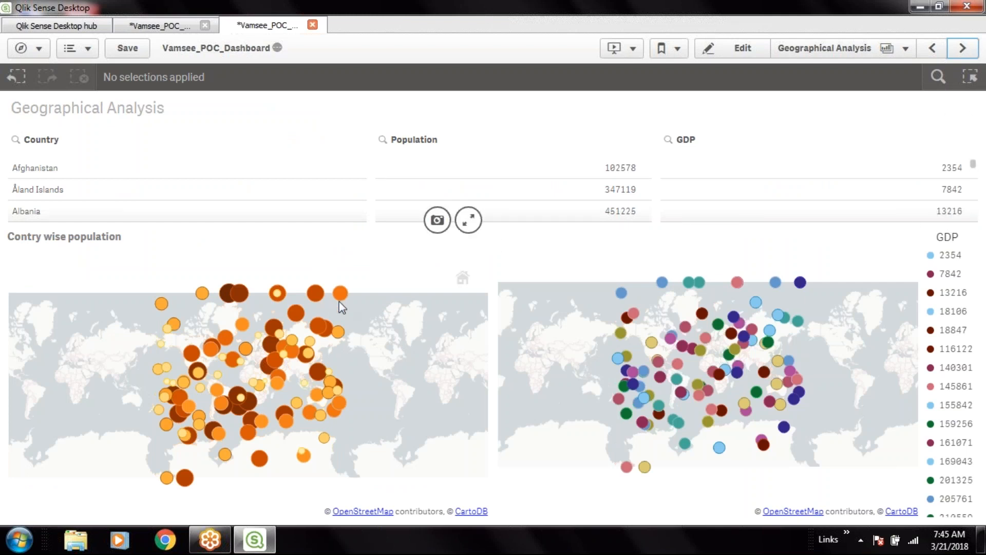
click(437, 220)
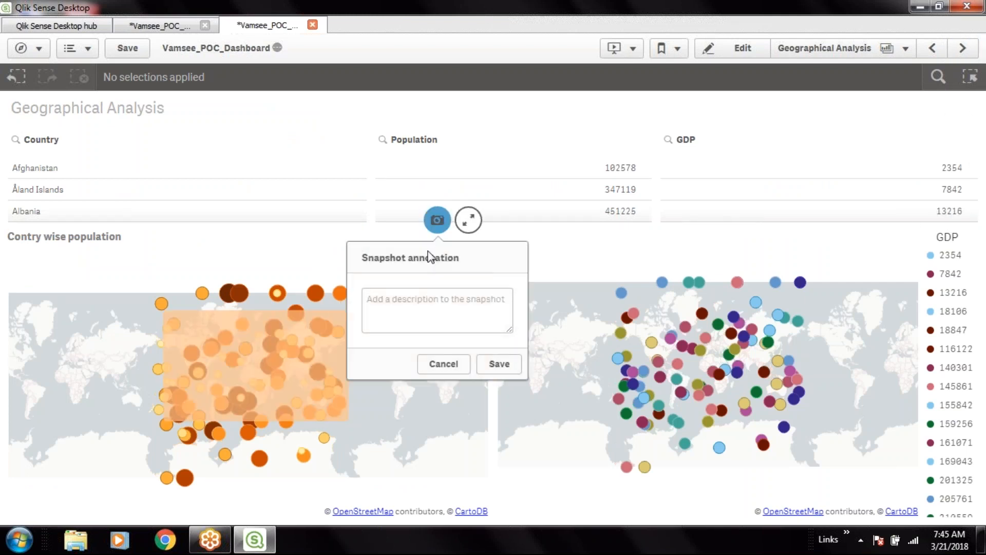
text(Map)
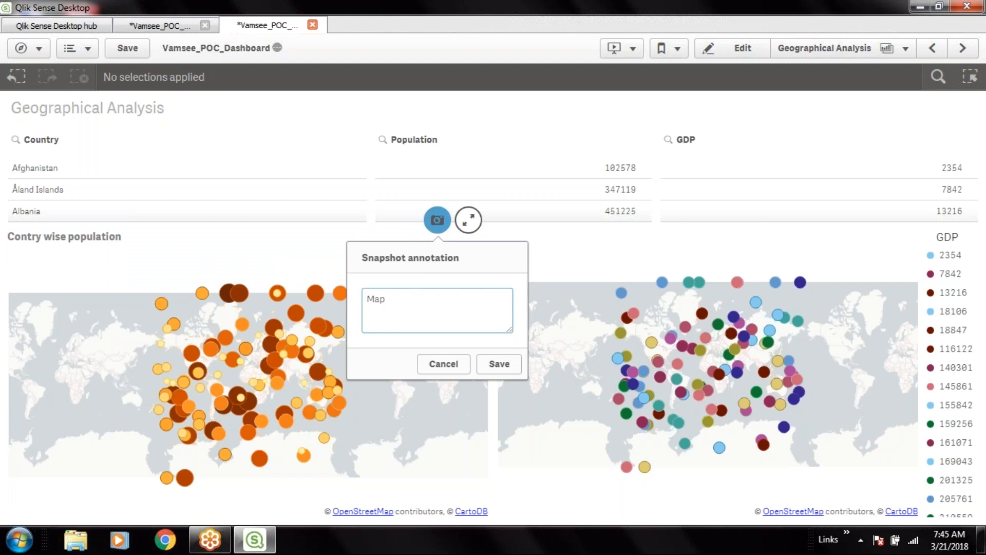
click(491, 366)
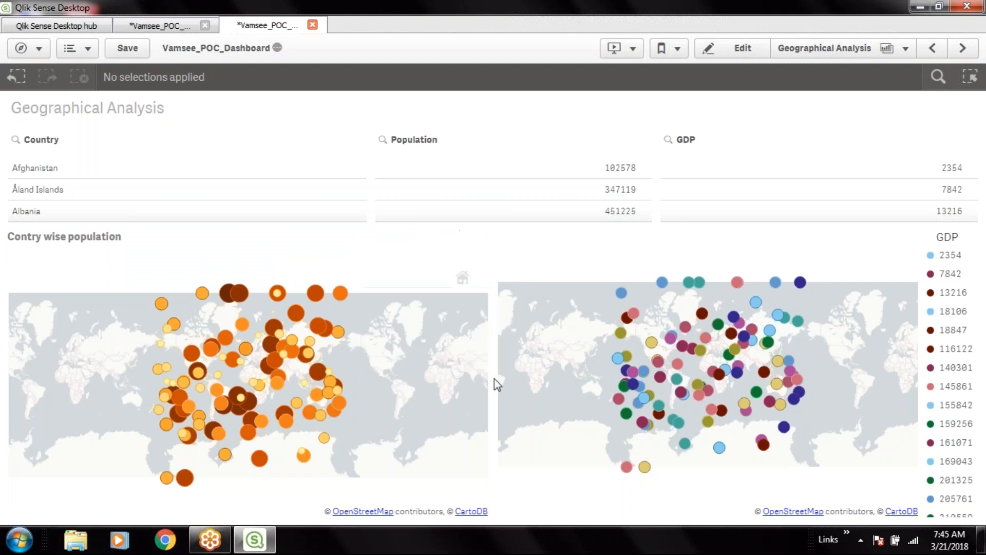
Take a snapshot of the "Country wise Health Exp vs GDP" chart on the Comparative Analysis sheet, annotated "Multi measure line".
click(976, 52)
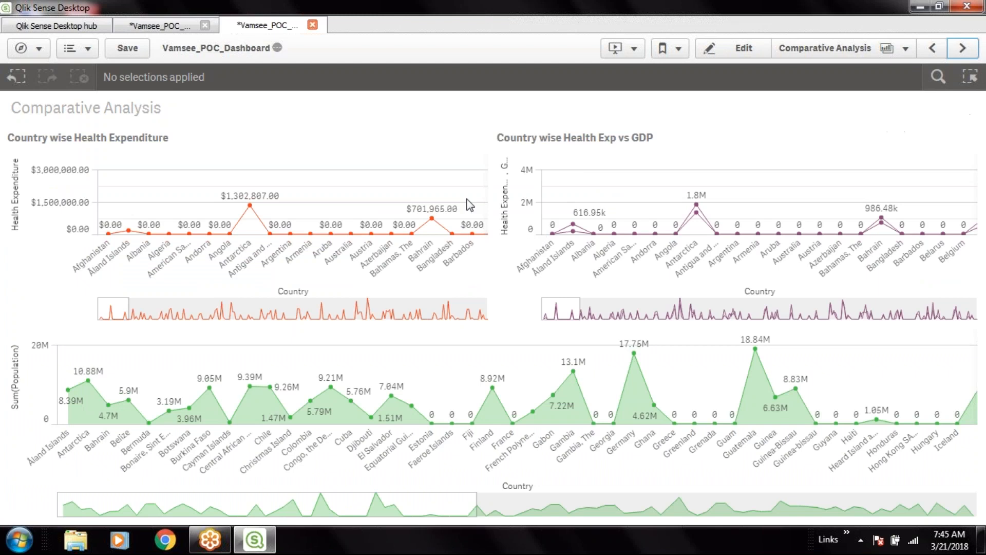
click(895, 121)
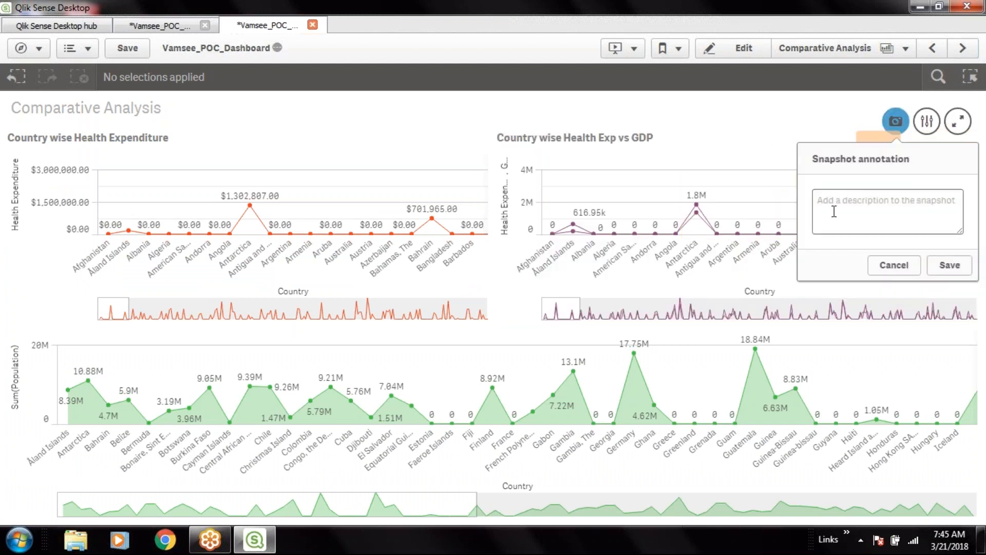
text(Mu)
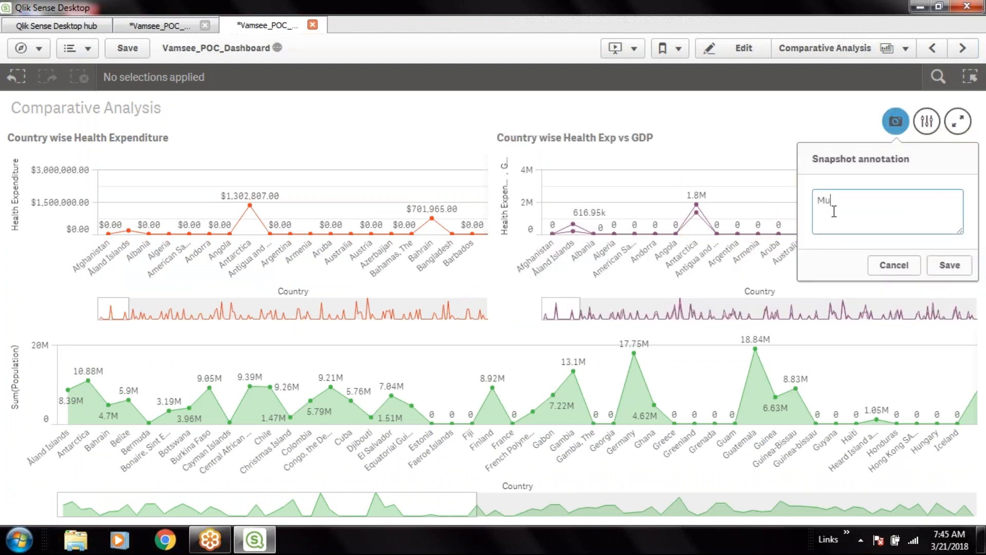
text(lti measure line)
click(949, 265)
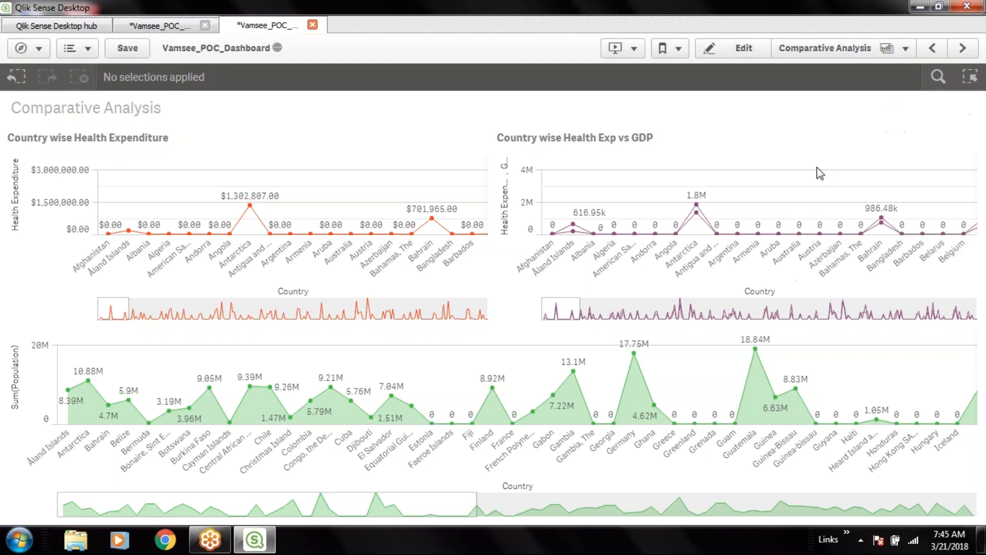
Take a snapshot of the Month Wise Sales donut chart on the Pie Chart analysis sheet with the annotation "Donut".
click(962, 48)
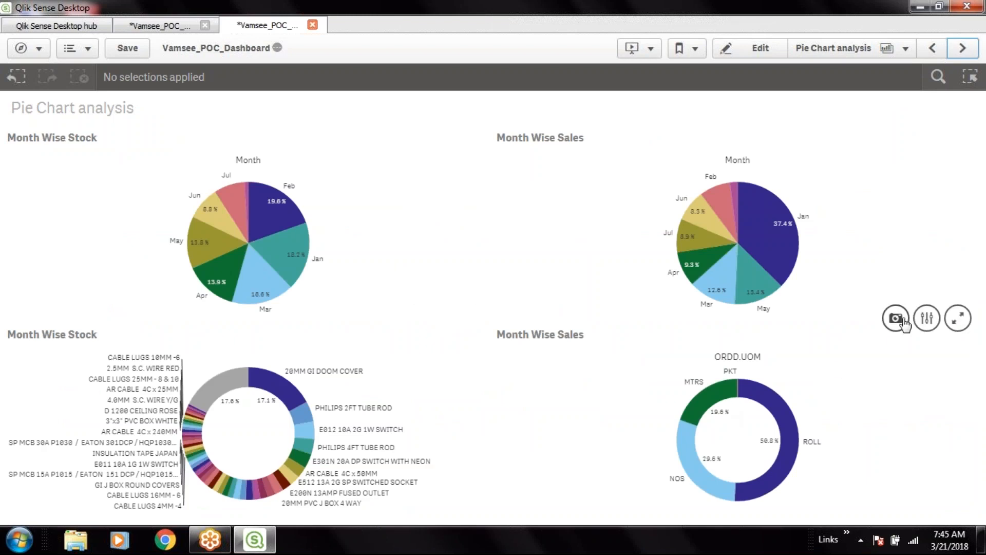
click(896, 321)
click(849, 402)
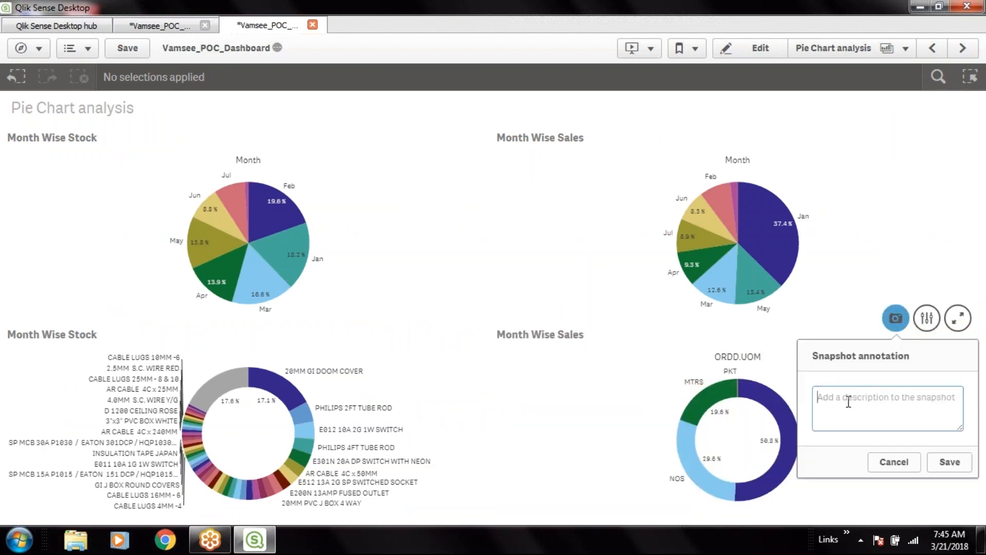
text(Dun)
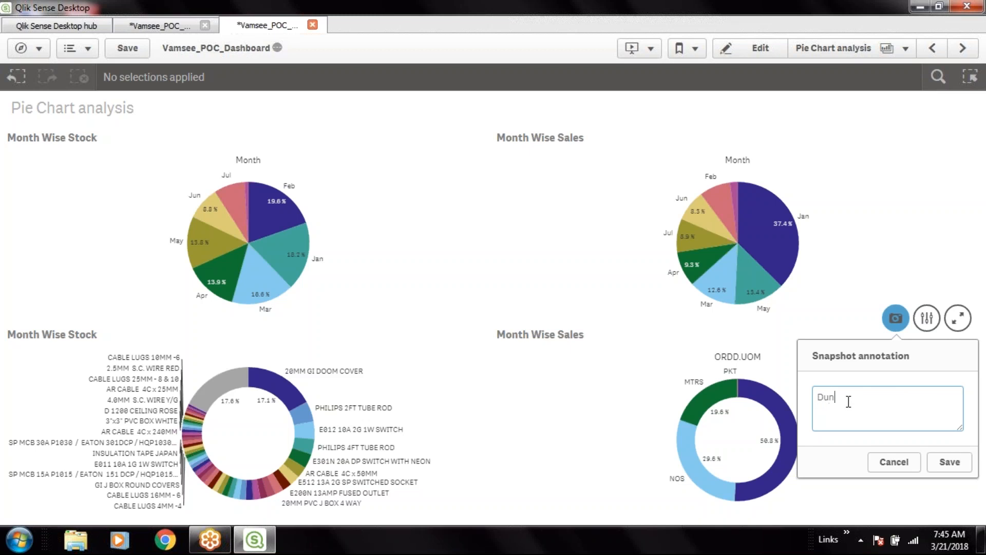
key(BackSpace)
key(BackSpace)
text(onut)
click(949, 462)
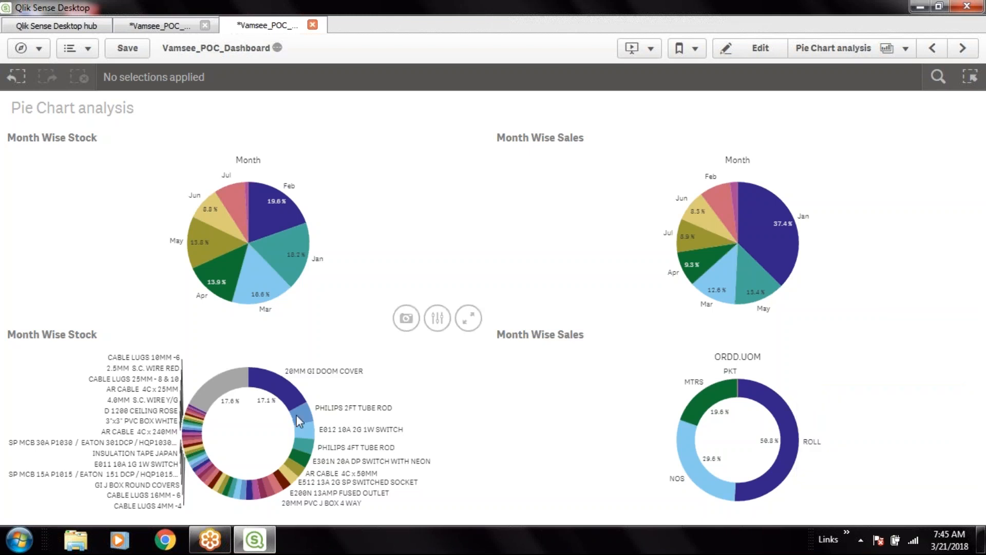
Take a snapshot of the Month Wise Stock donut chart with the annotation "Donut 2".
click(407, 318)
text(Donut 2)
click(468, 462)
Take a snapshot of the Month Wise Stock pie chart on the Pie Chart analysis sheet with the annotation "Pie".
mouse_move(312, 216)
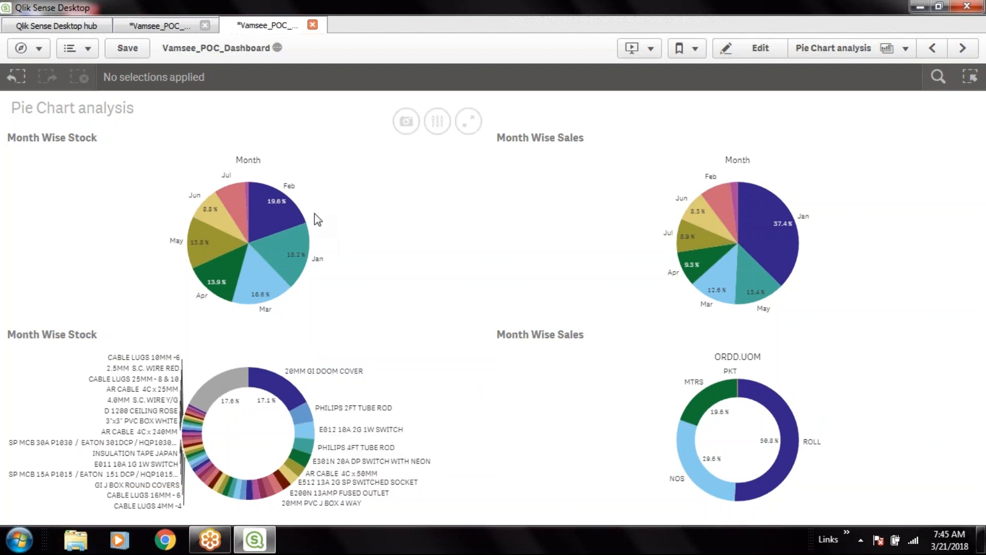
click(406, 122)
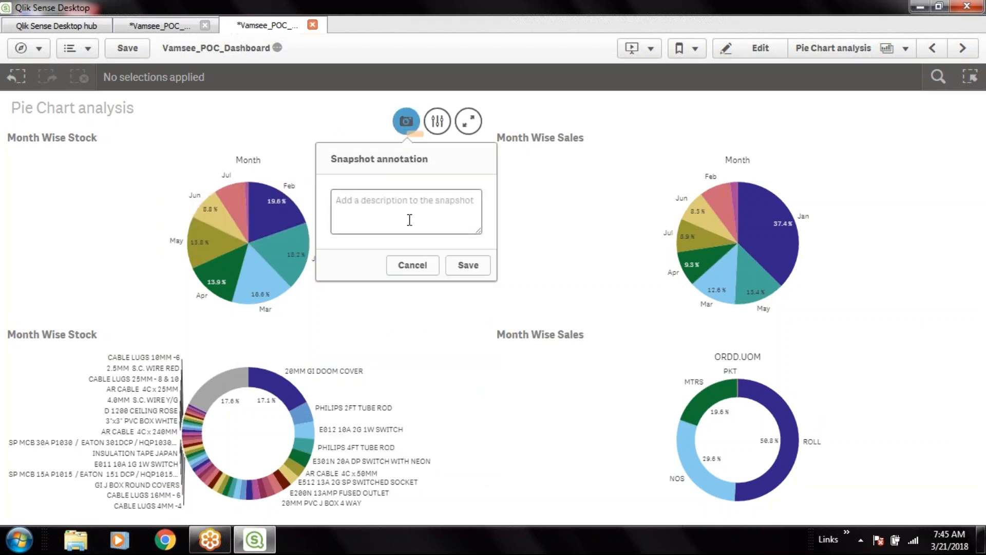
text(Pie)
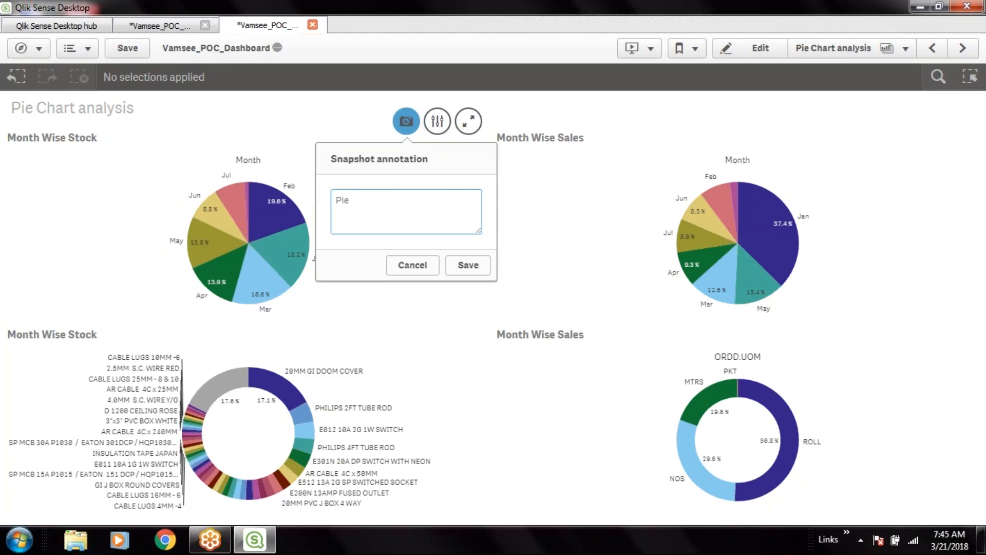
click(468, 265)
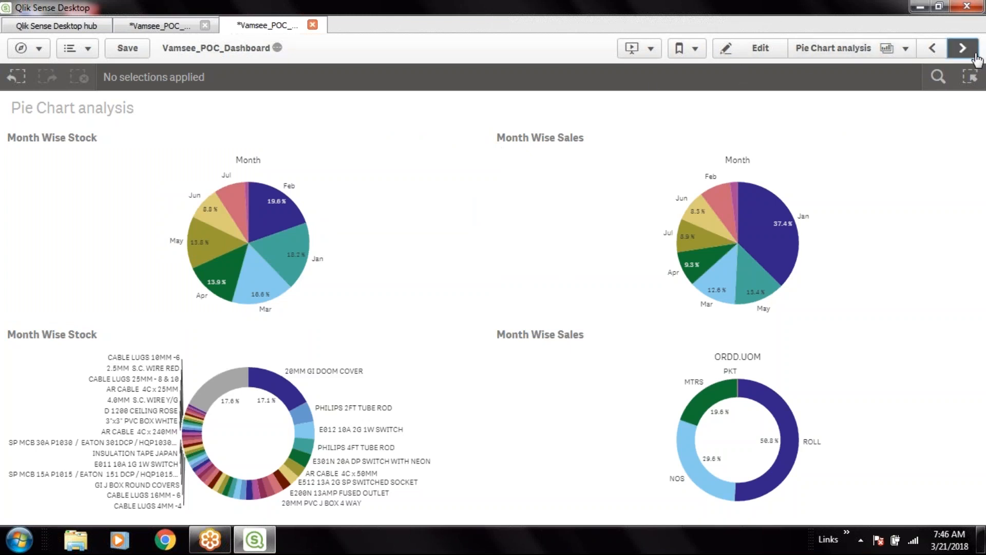
Take a snapshot of the Matrix pivot table on the Pivot Table analysis sheet with the annotation "Matrix".
click(963, 48)
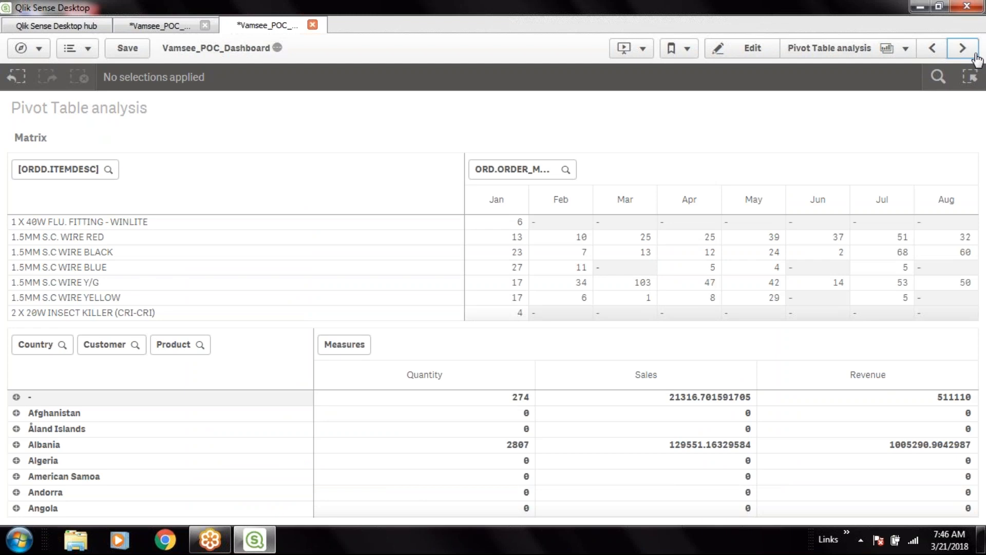
mouse_move(581, 216)
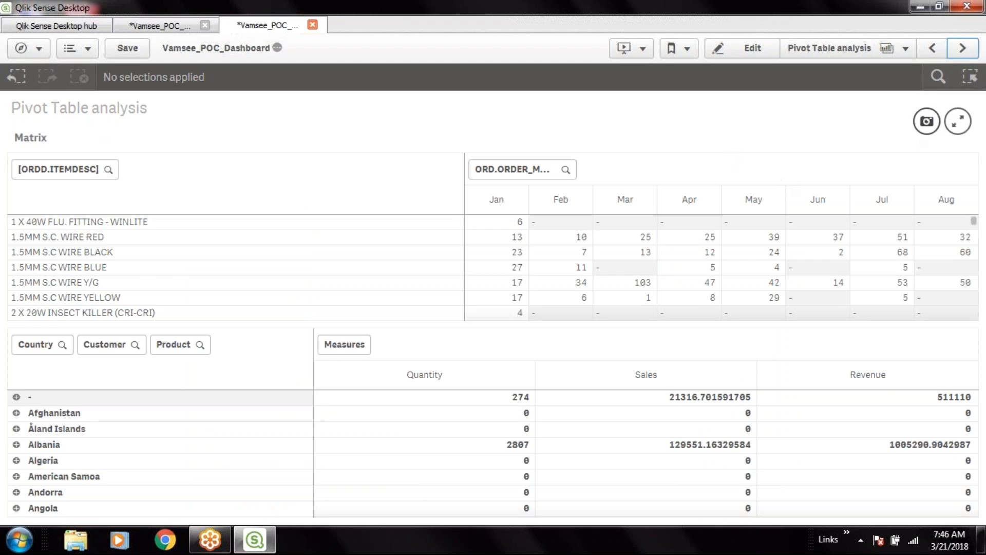
click(927, 121)
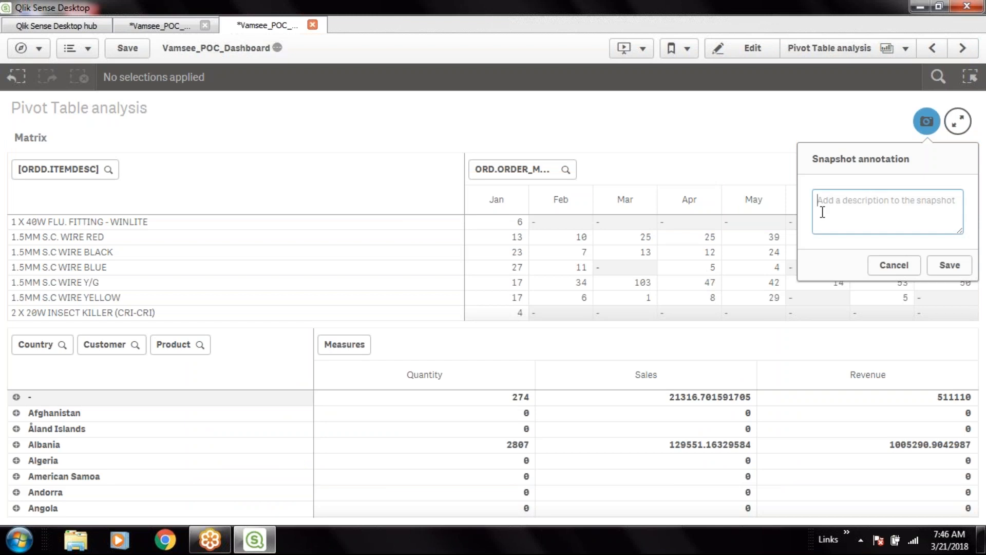
text(Matrix)
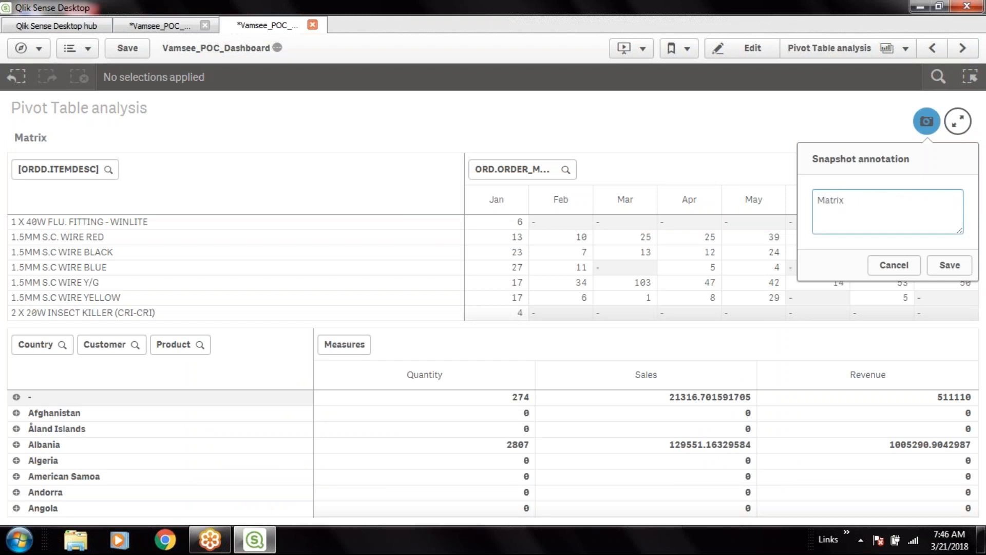
click(949, 265)
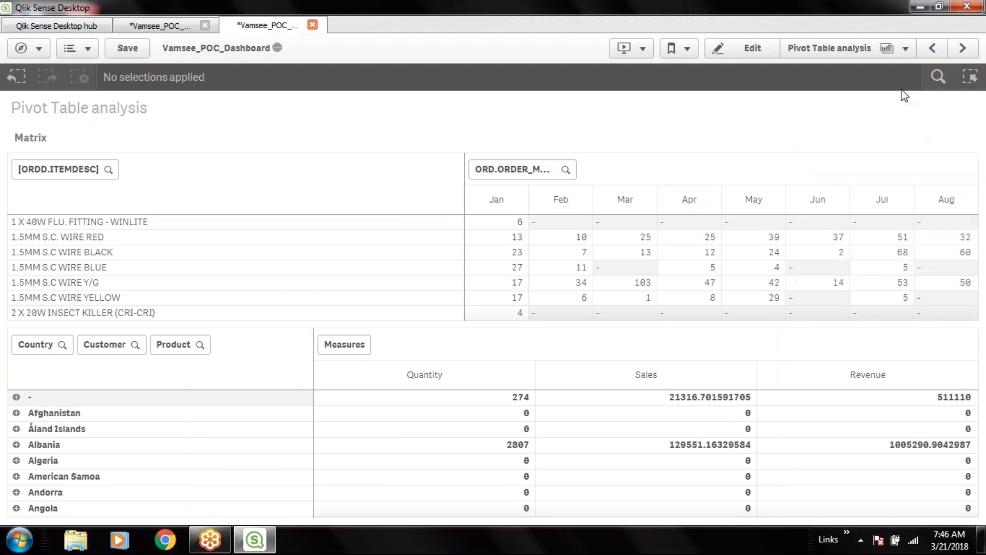
Take a snapshot of the "Item wise sales" chart on the Tree Map analysis sheet with the annotation "Treemap".
click(963, 49)
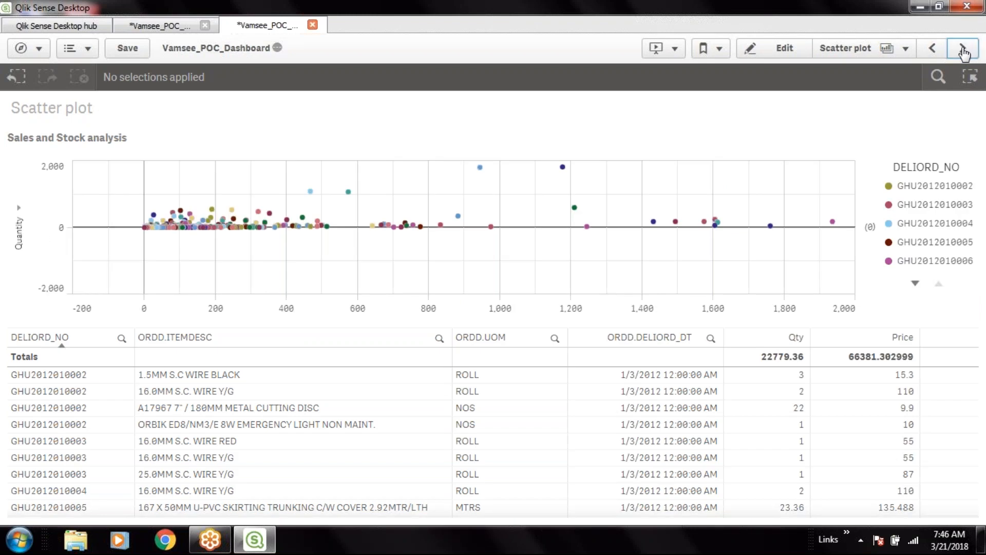
click(963, 50)
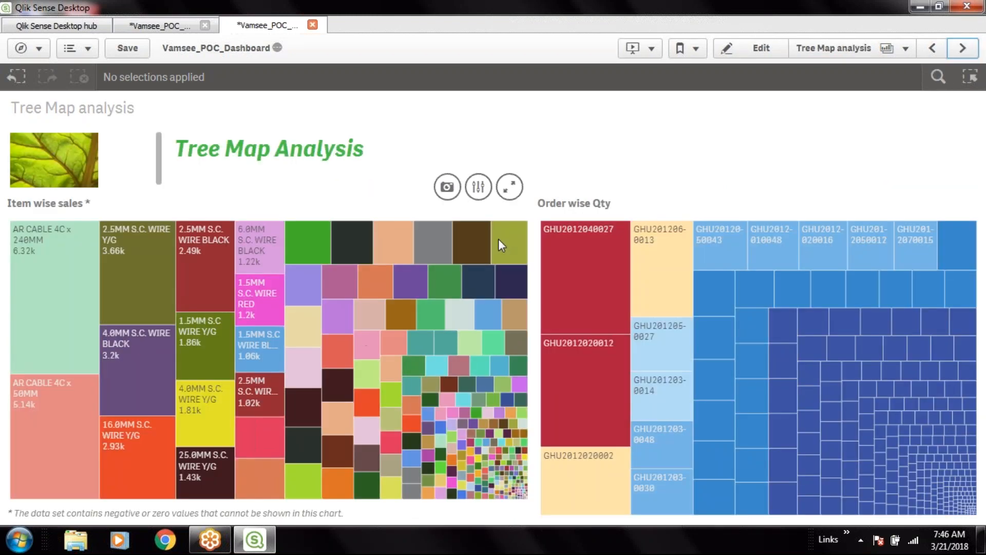
click(446, 187)
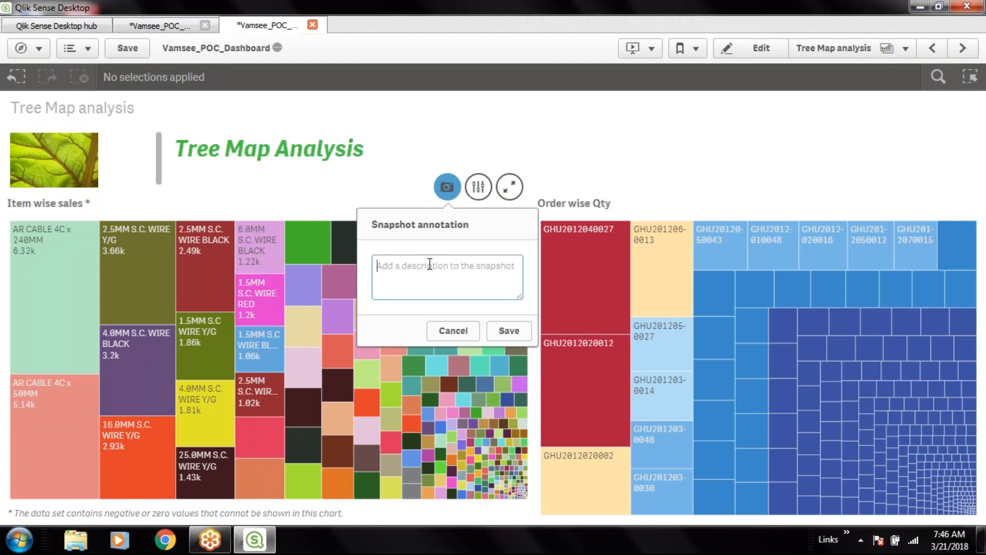
text(Tr)
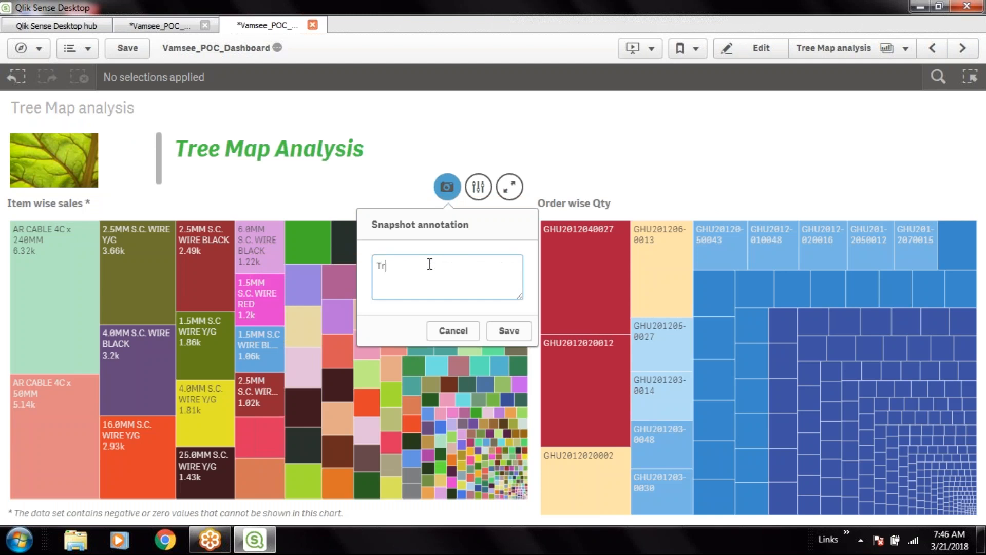
text(eemap)
click(509, 330)
click(963, 48)
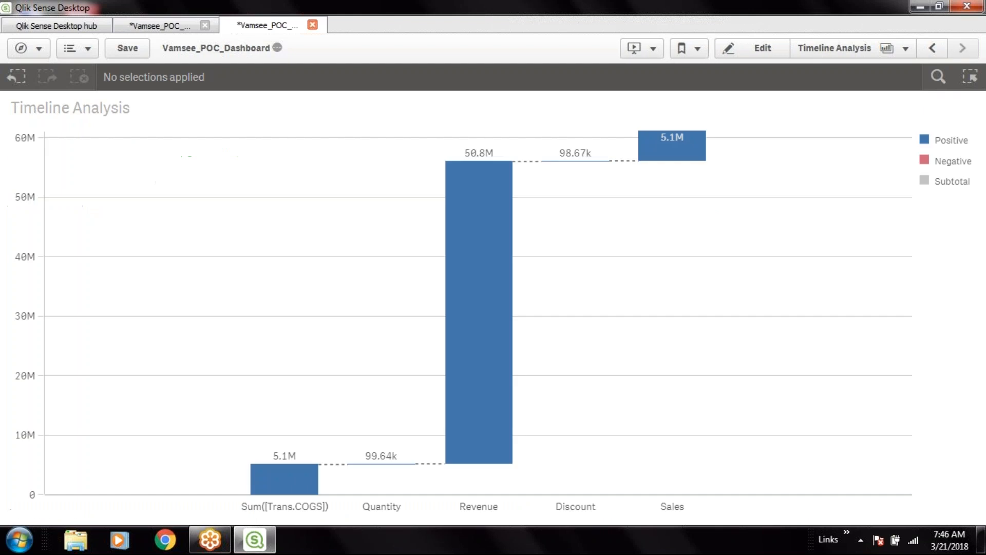
click(933, 49)
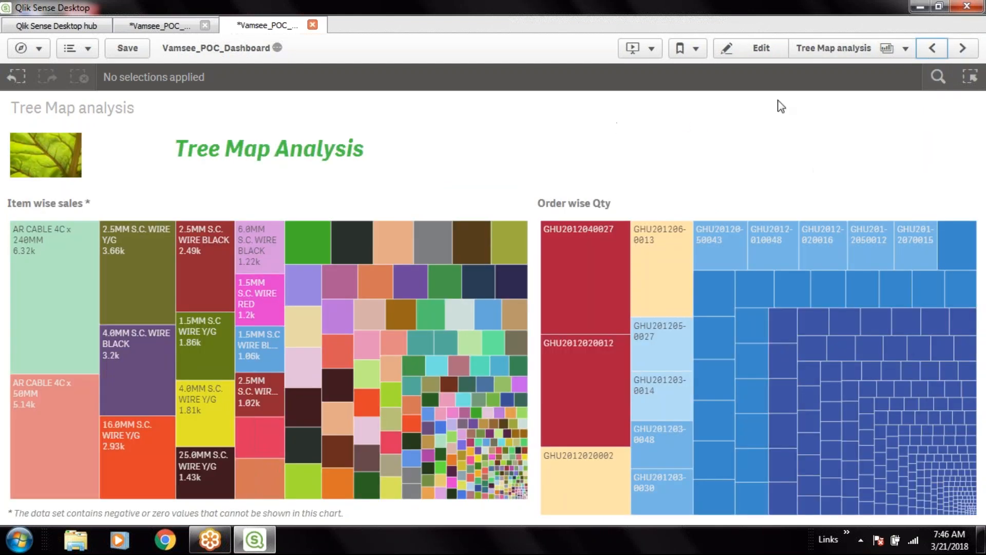
Return to the POC Dashboard story and review the annotated and older entries in its snapshot library.
click(163, 27)
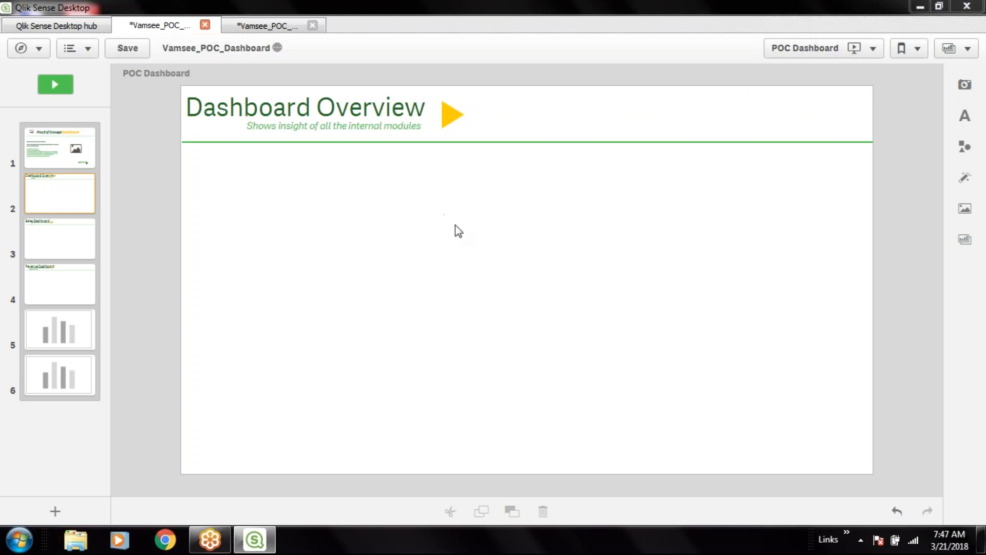
click(965, 84)
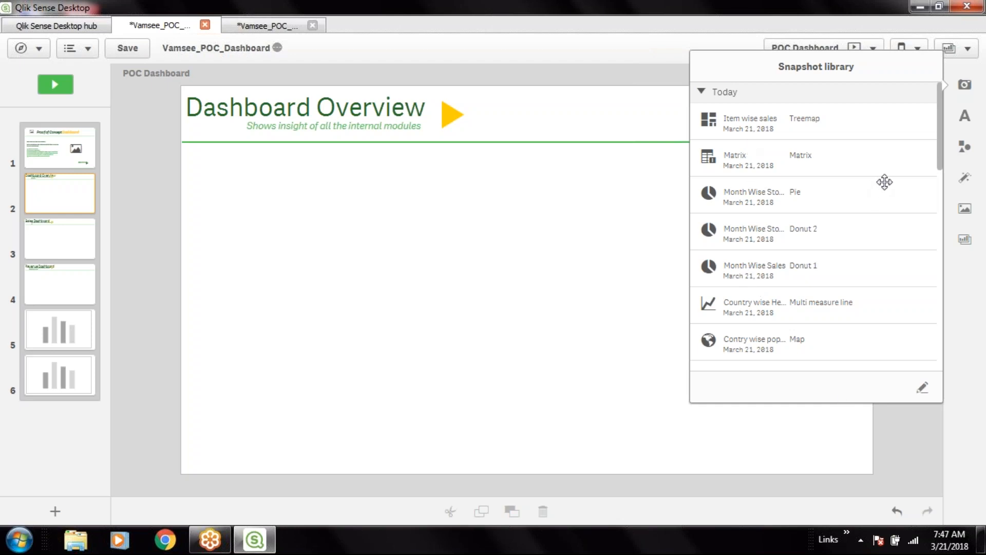
scroll(884, 182, down, 5)
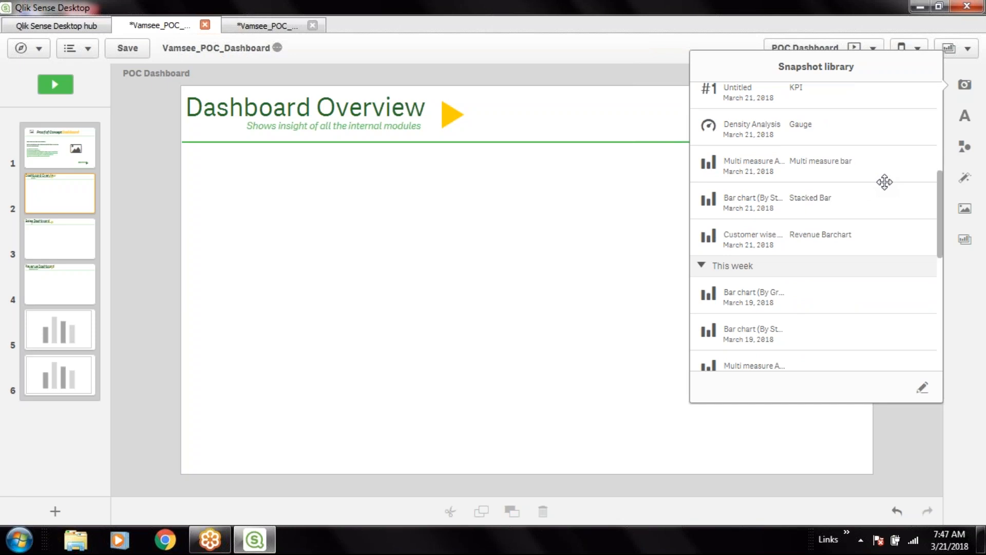
scroll(884, 182, down, 2)
scroll(885, 182, up, 3)
scroll(884, 182, down, 4)
scroll(885, 182, down, 5)
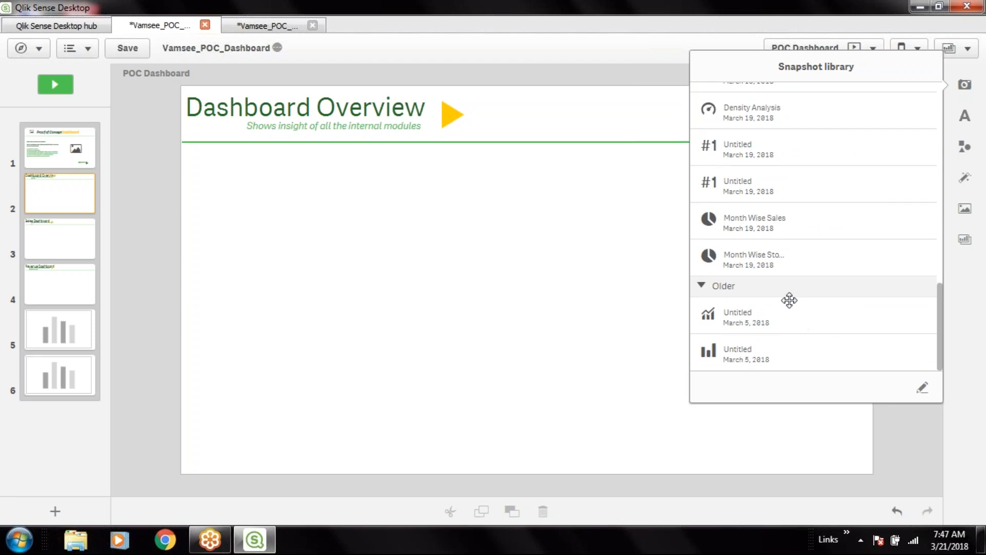
scroll(789, 300, up, 8)
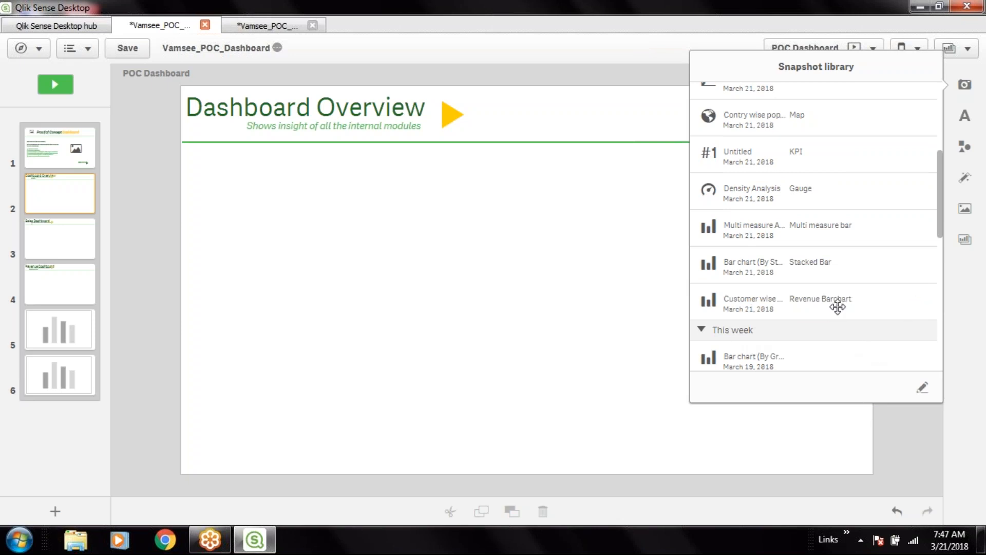
Collapse the This week and Older snapshot groups and add the Revenue Barchart snapshot to the Dashboard Overview slide.
click(703, 330)
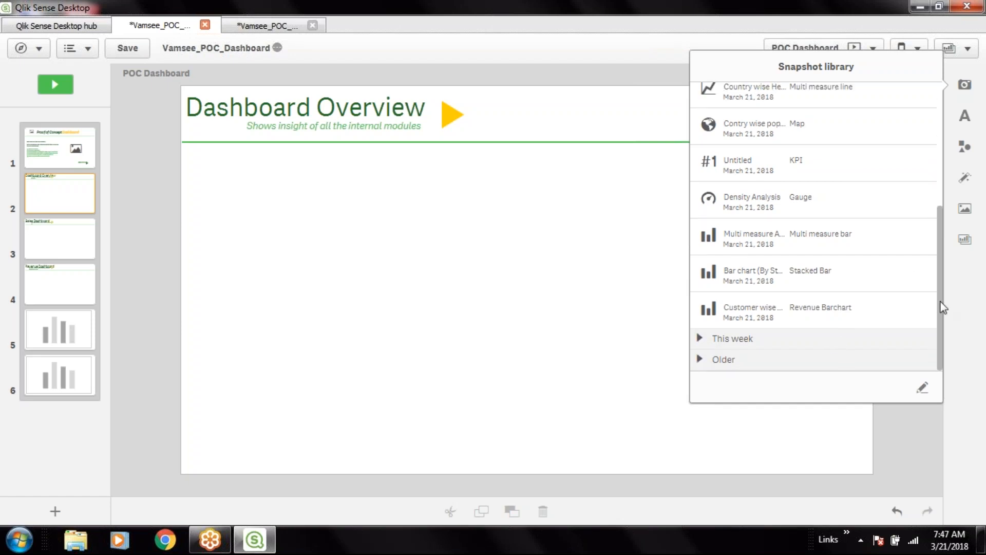
drag(940, 301, 953, 333)
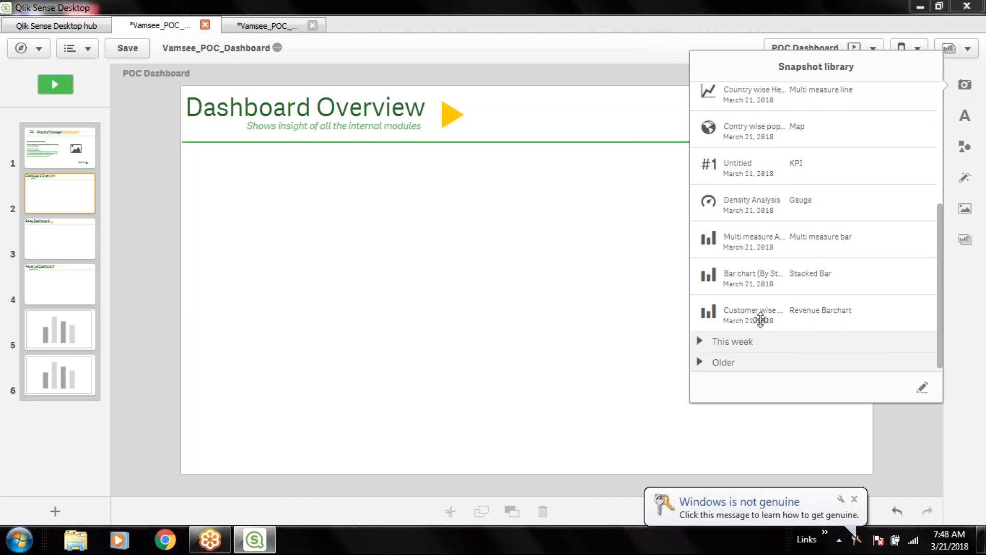
drag(760, 319, 527, 287)
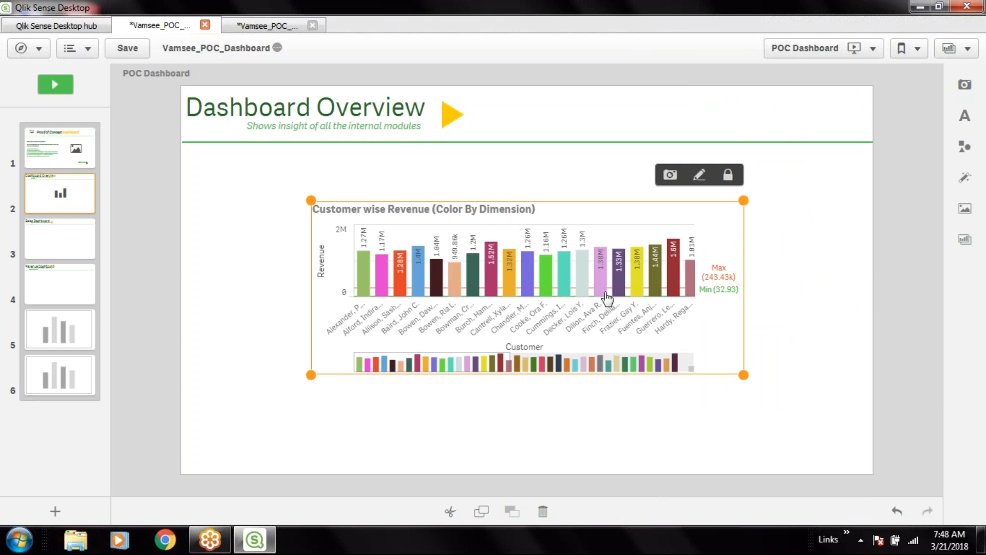
Enlarge the Customer wise Revenue snapshot and position it near the slide's left edge, just beneath the green header line.
click(783, 359)
click(738, 369)
drag(742, 374, 485, 406)
drag(613, 299, 501, 253)
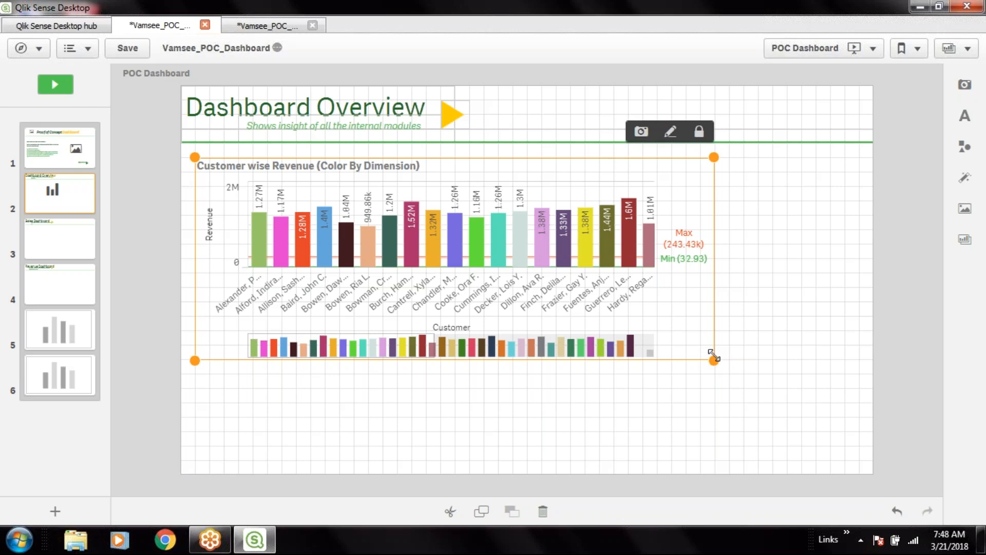
click(861, 540)
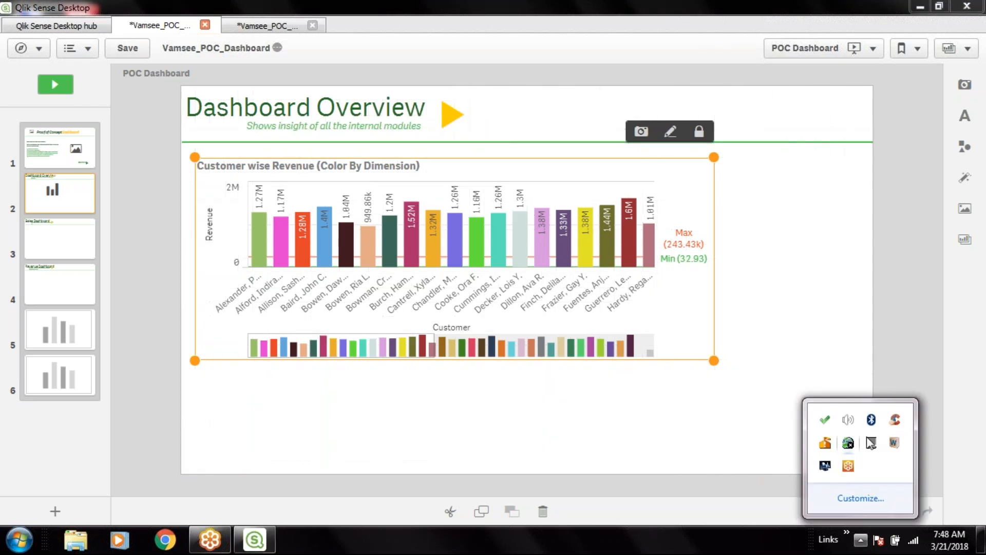
click(848, 419)
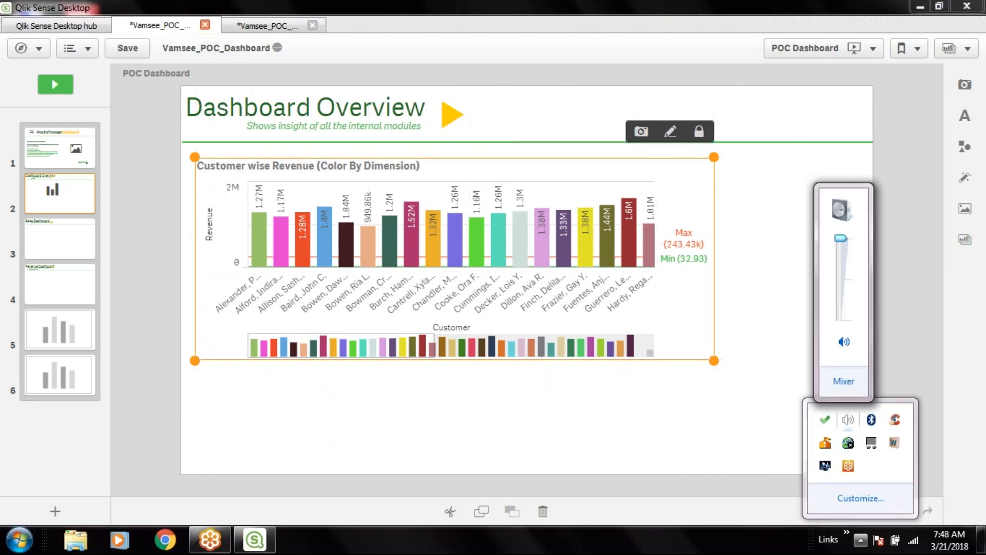
click(919, 173)
click(669, 314)
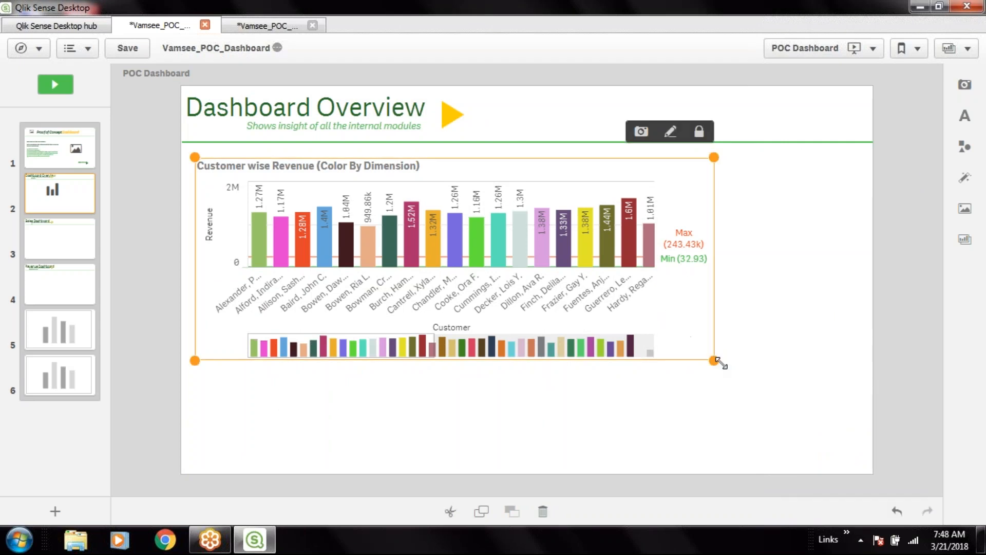
Scale the locked Customer wise Revenue snapshot up, and reduce it to about two thirds of the slide's width.
drag(714, 361, 786, 388)
mouse_move(489, 382)
mouse_down()
mouse_move(489, 411)
mouse_move(489, 361)
mouse_move(486, 371)
mouse_up()
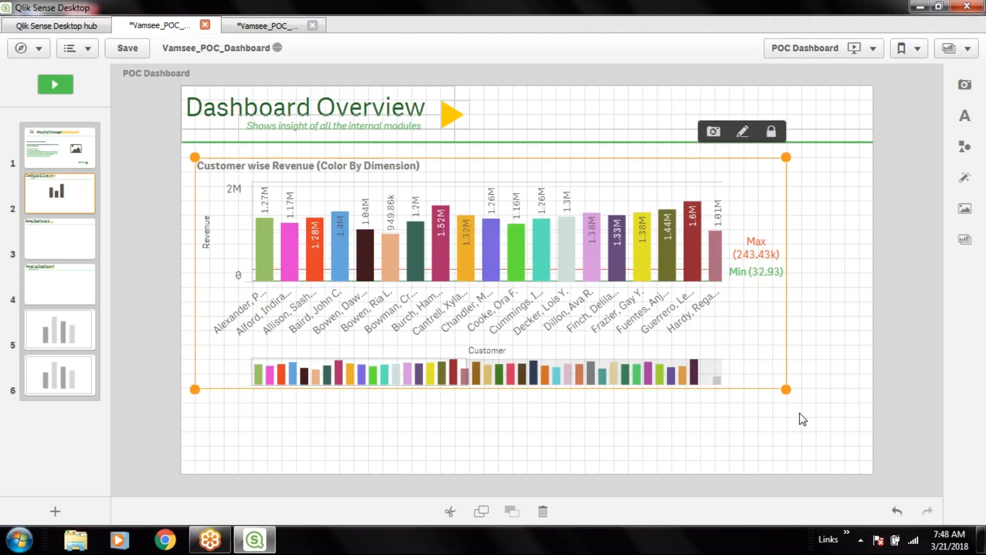
drag(786, 389, 452, 351)
mouse_move(654, 344)
mouse_down()
mouse_move(523, 338)
mouse_move(594, 387)
mouse_move(663, 398)
mouse_move(641, 333)
mouse_up()
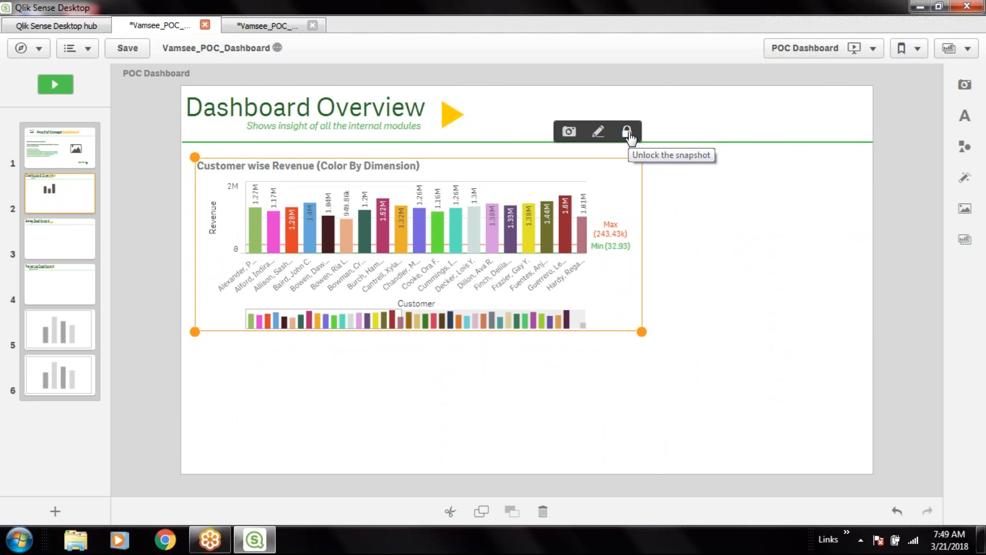
Unlock the Customer wise Revenue snapshot, shift it slightly lower and enlarge it to about 85% of the slide's width.
click(627, 132)
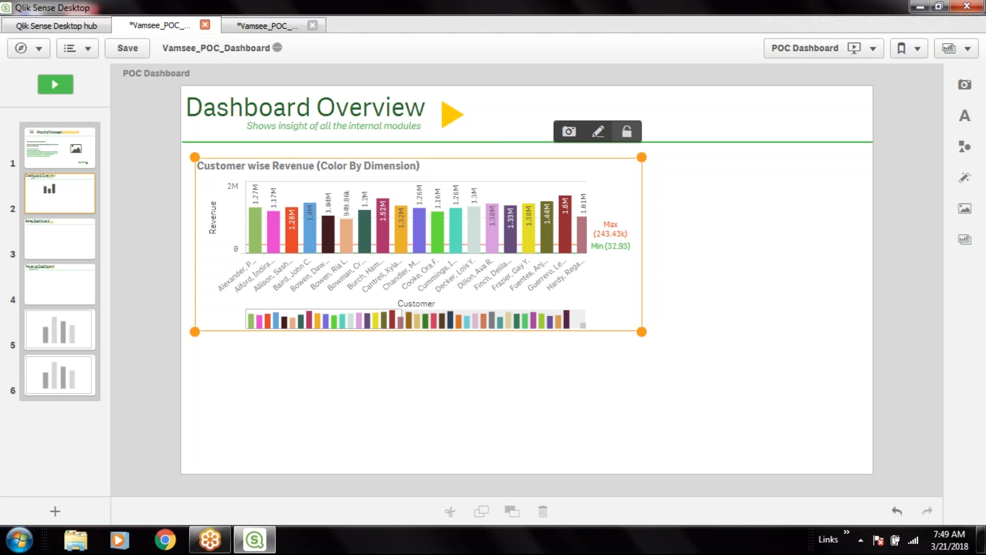
drag(414, 334, 414, 366)
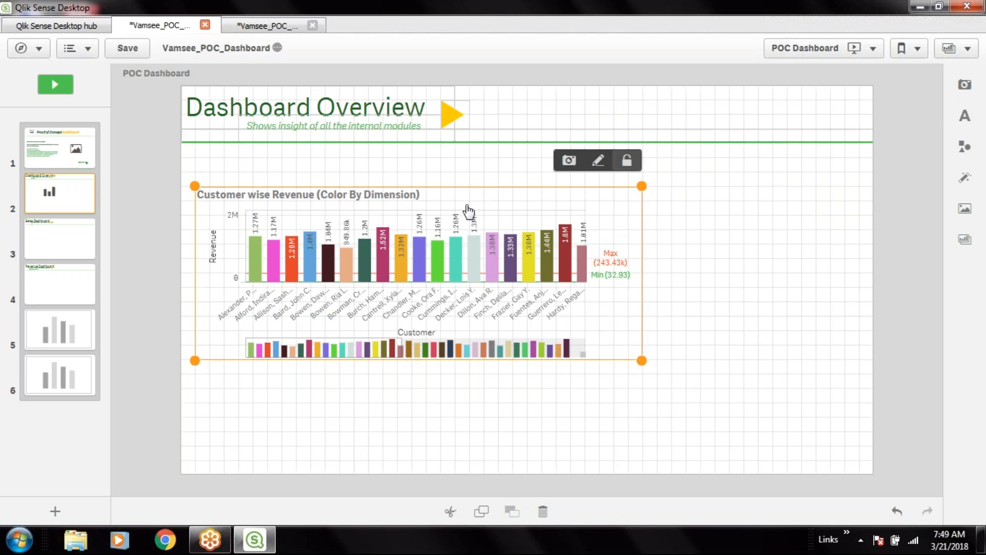
drag(642, 362, 792, 402)
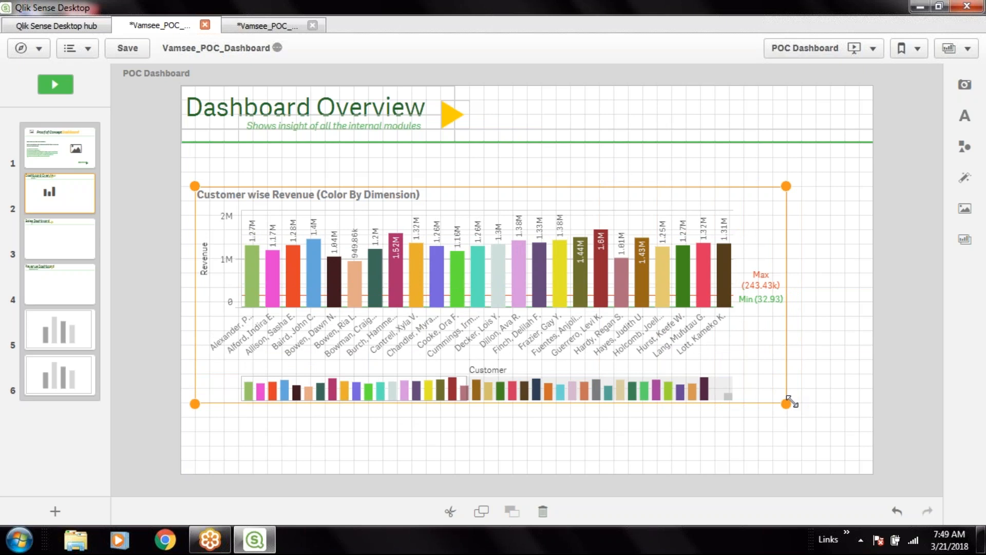
Shrink the Customer wise Revenue chart and place it directly under the green title line at the slide's left edge.
drag(779, 401, 425, 375)
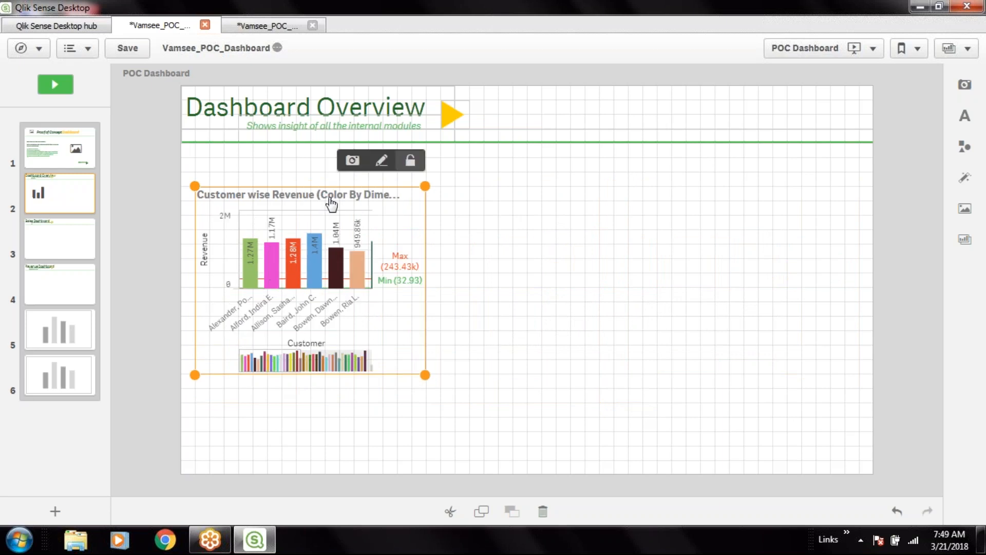
drag(330, 203, 322, 178)
drag(425, 346, 483, 317)
drag(438, 181, 424, 165)
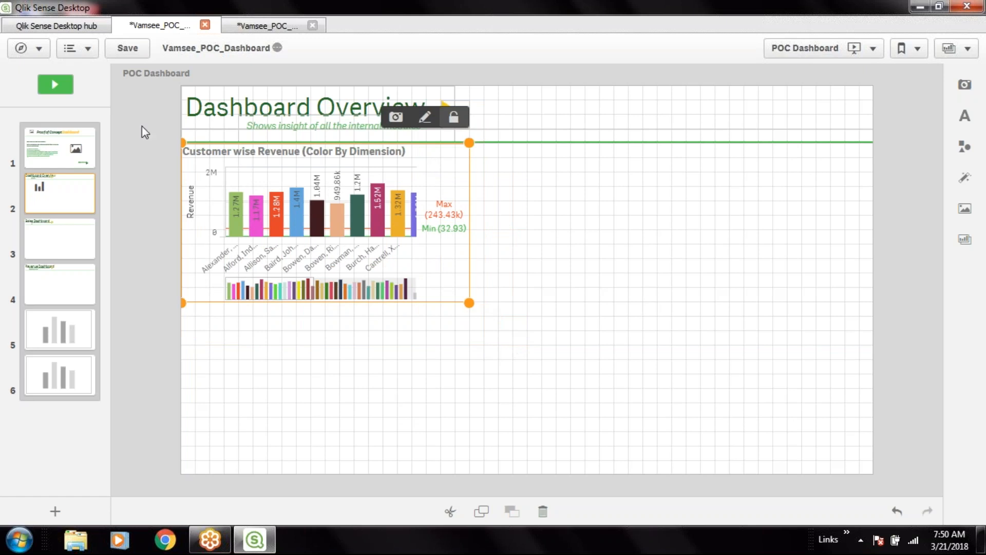
Save the story, preview the Dashboard Overview slide in full-screen playback and return to editing.
click(122, 51)
click(66, 89)
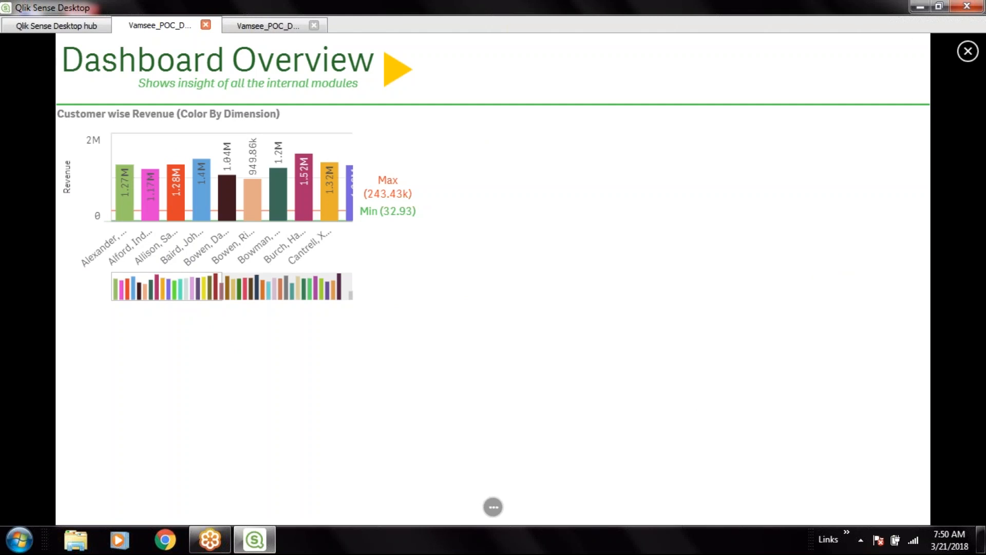
click(967, 50)
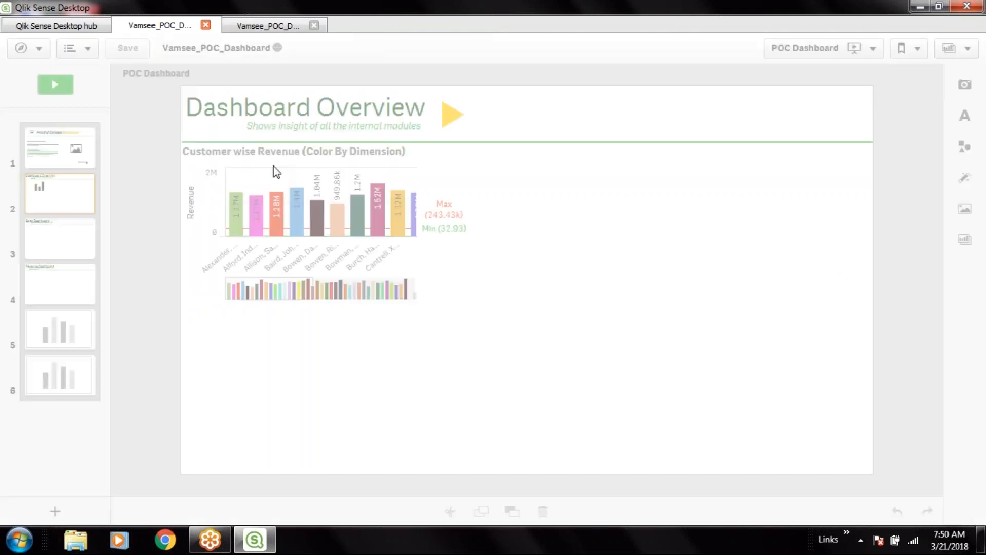
click(391, 257)
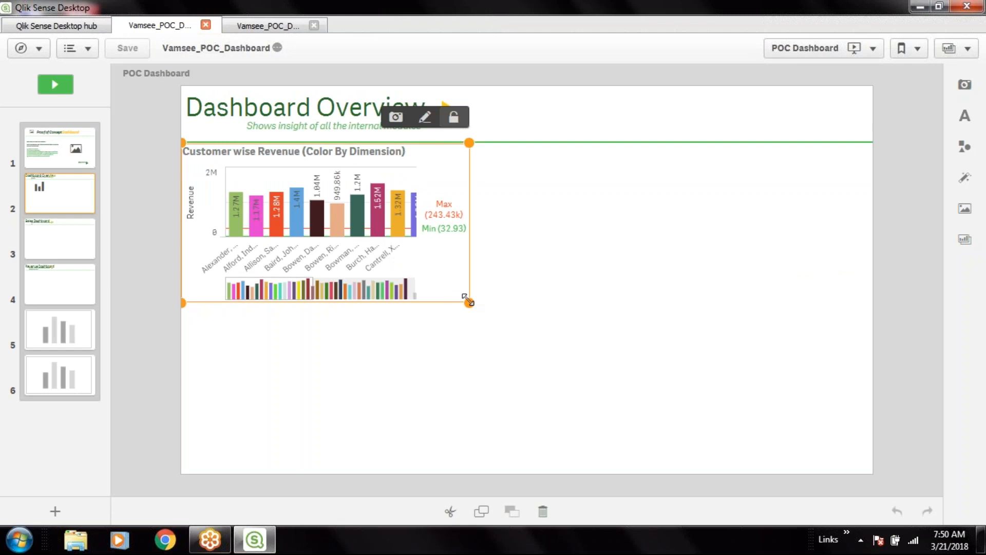
drag(469, 300, 469, 300)
right_click(497, 265)
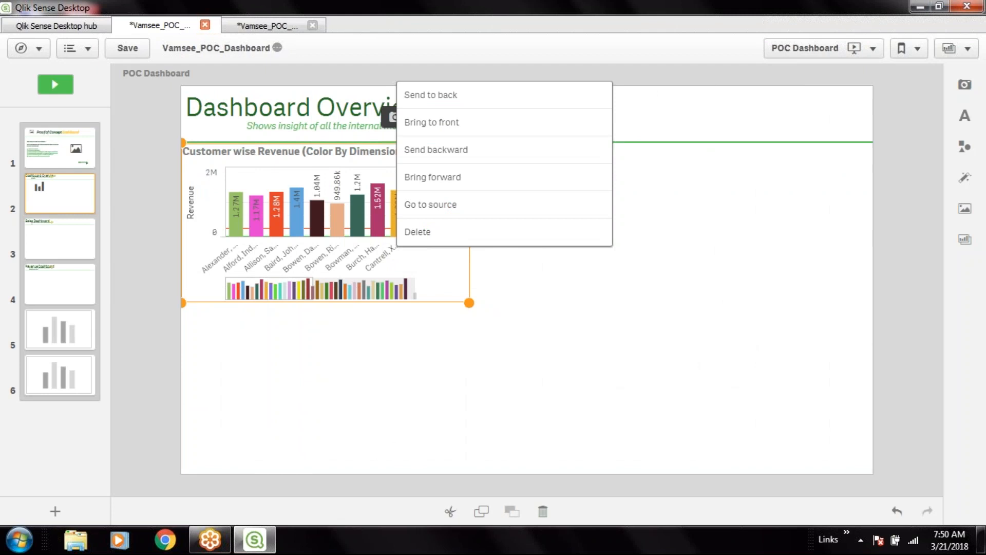
key(Escape)
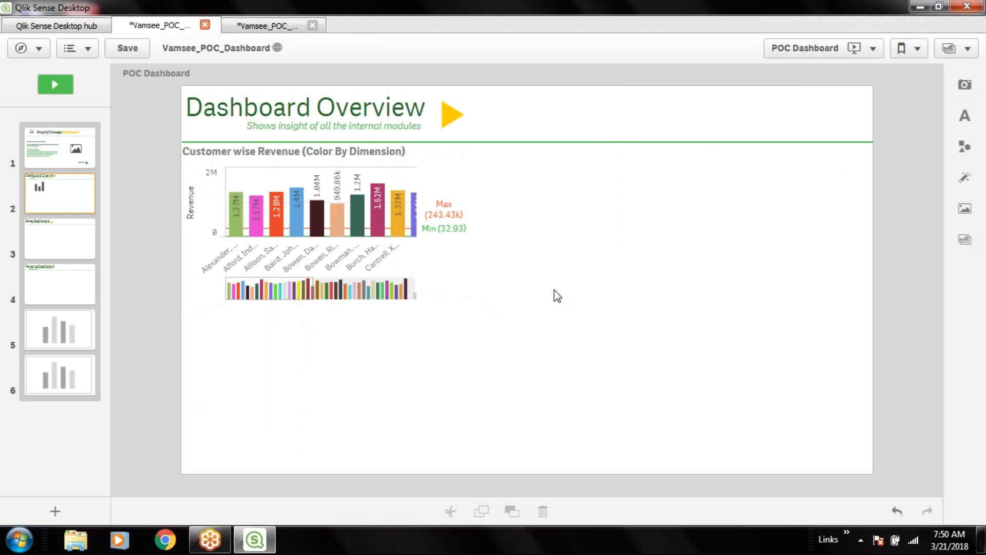
click(369, 267)
click(964, 189)
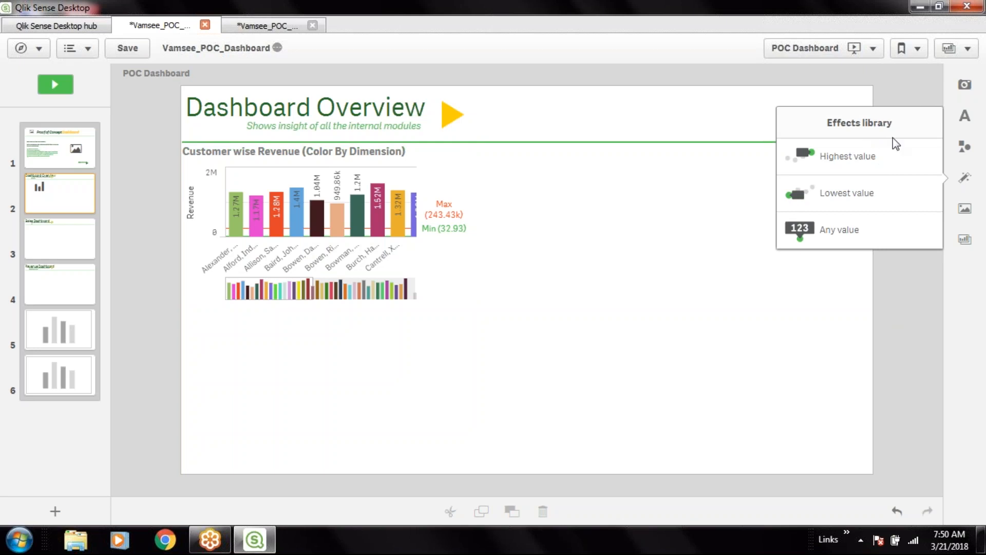
click(709, 330)
click(452, 280)
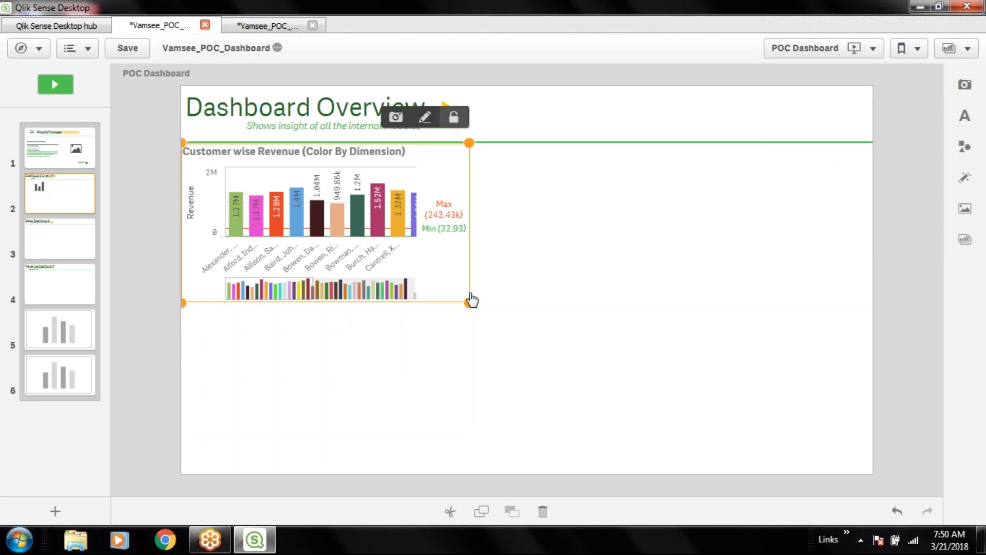
click(654, 263)
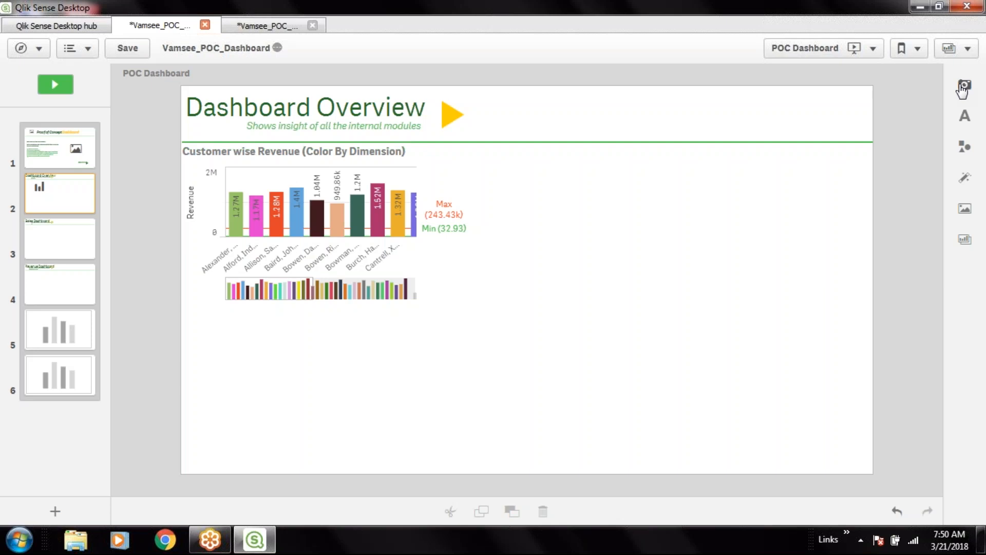
Browse the snapshot library for available charts and collapse its This week group.
click(963, 86)
drag(933, 133, 936, 338)
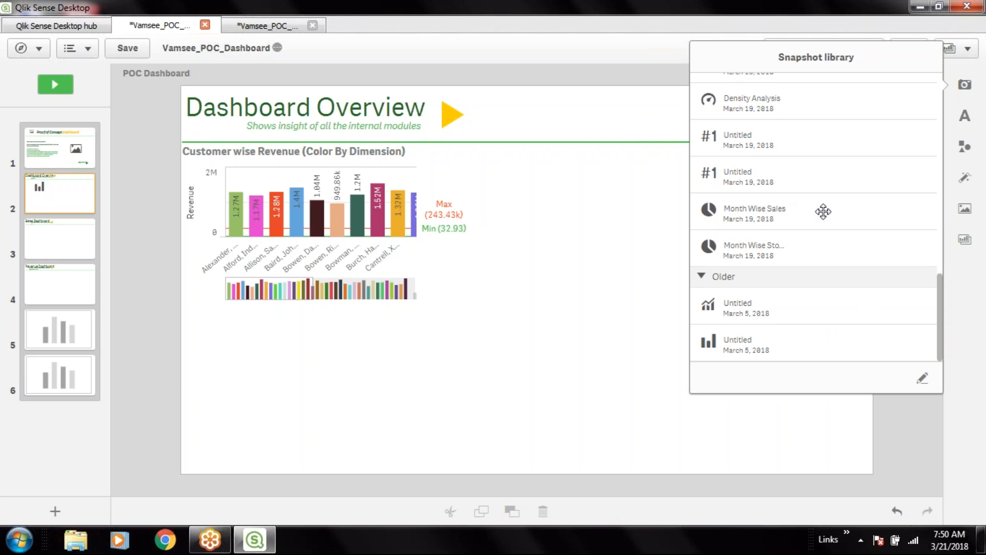
scroll(822, 211, up, 4)
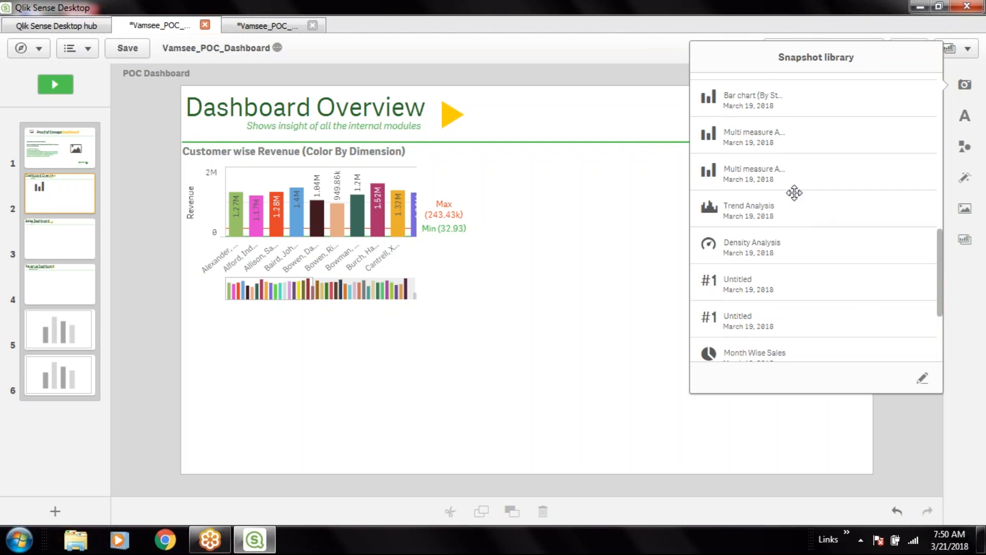
scroll(793, 194, up, 2)
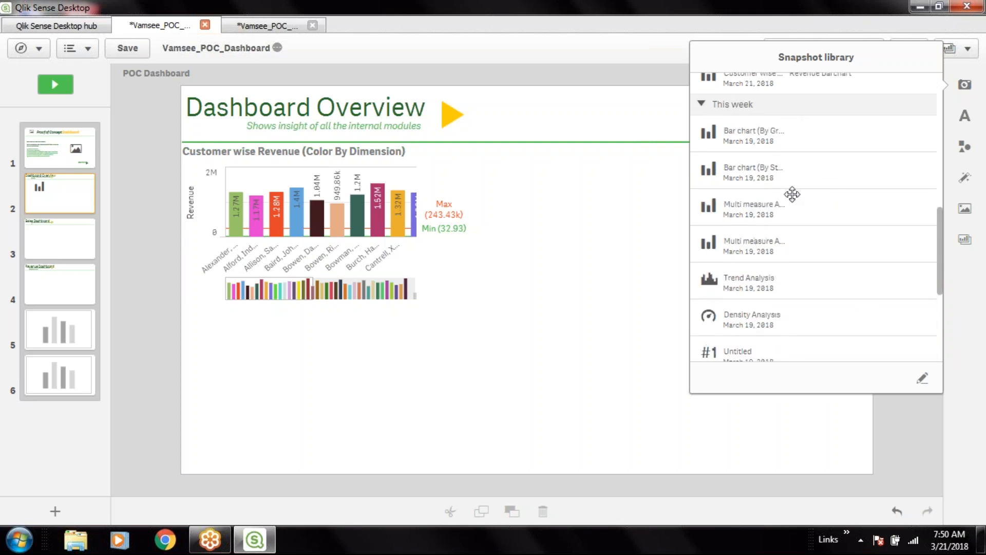
click(923, 380)
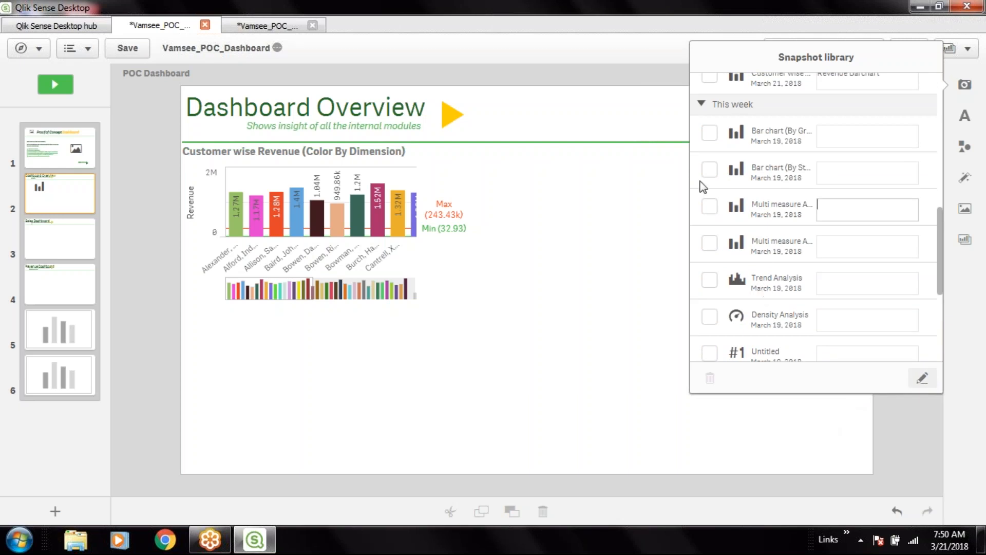
click(701, 105)
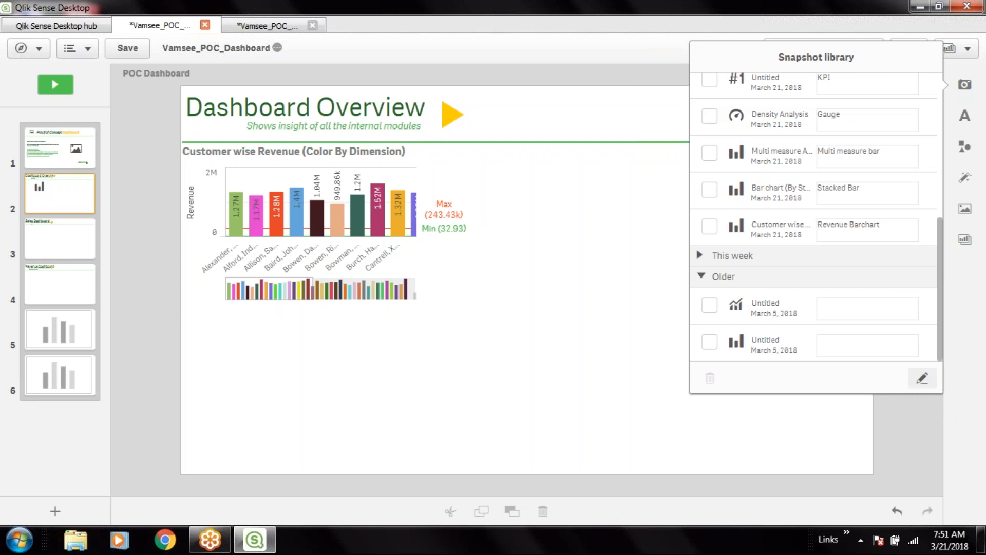
click(922, 378)
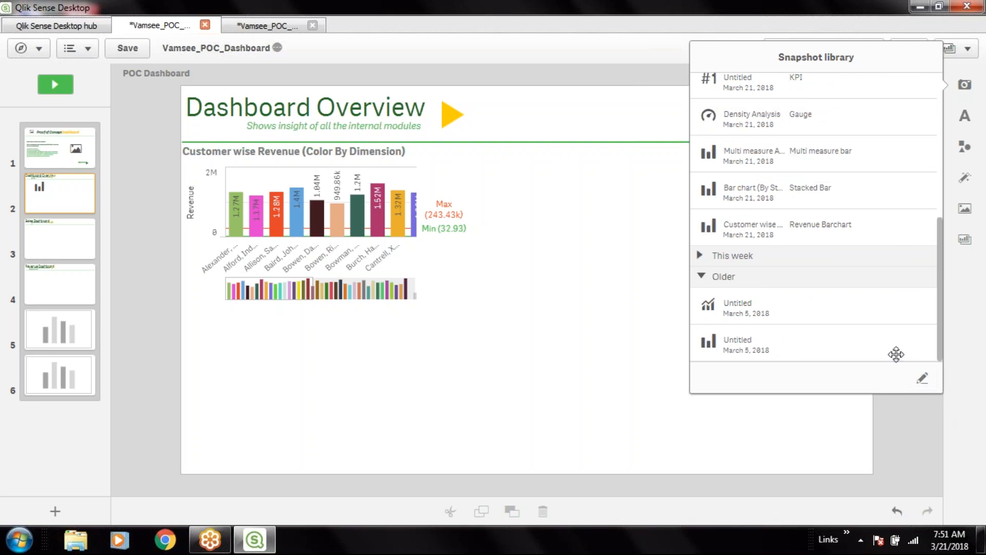
click(923, 380)
click(921, 381)
click(922, 381)
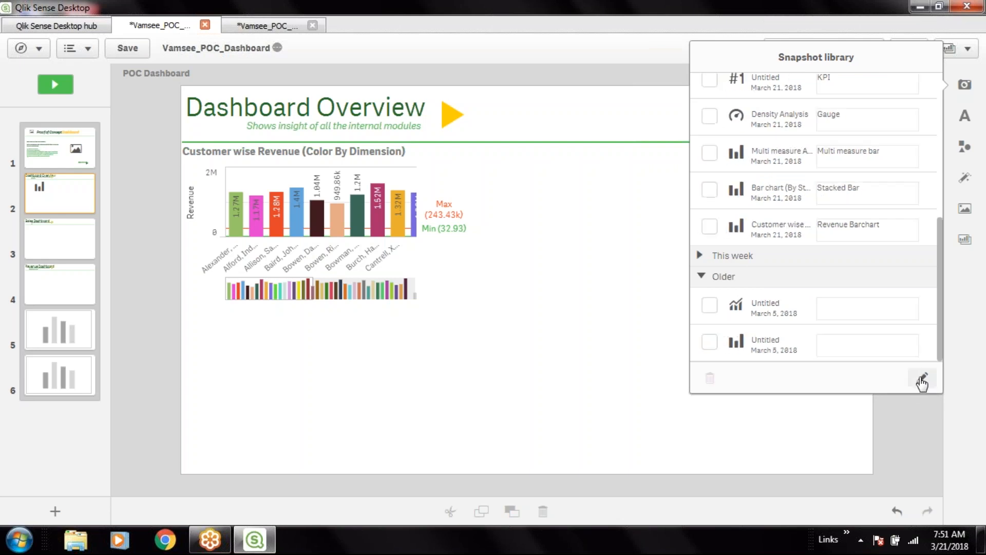
click(710, 227)
click(714, 192)
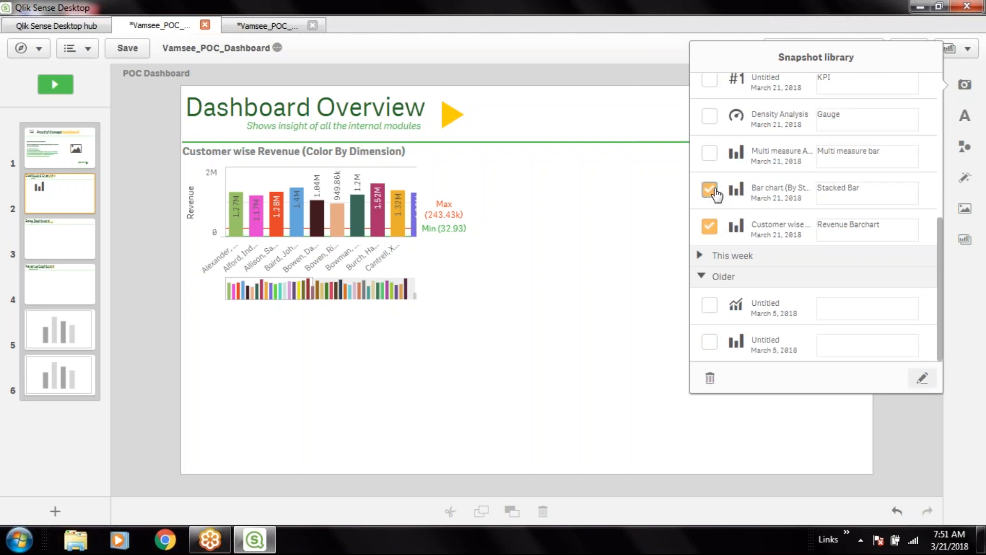
click(709, 153)
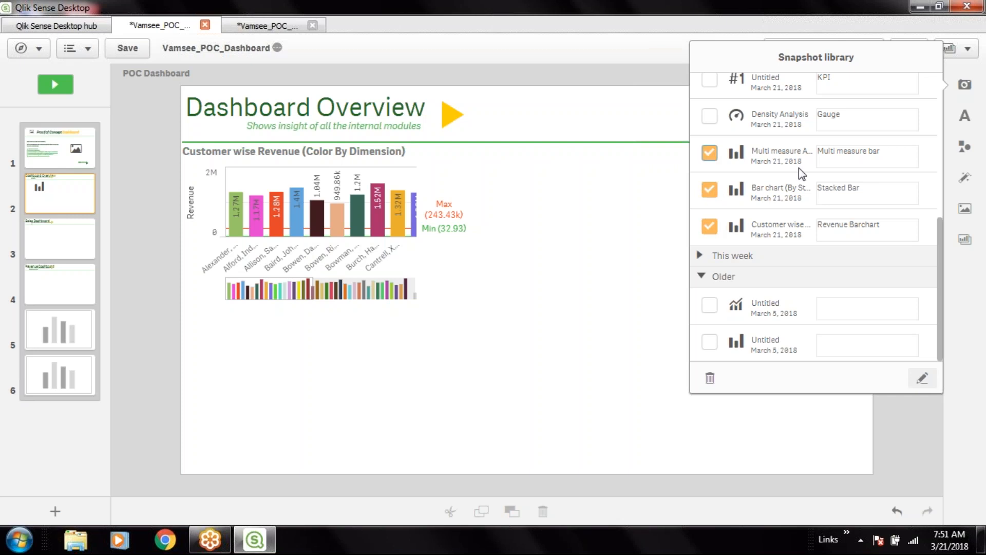
drag(795, 162, 709, 241)
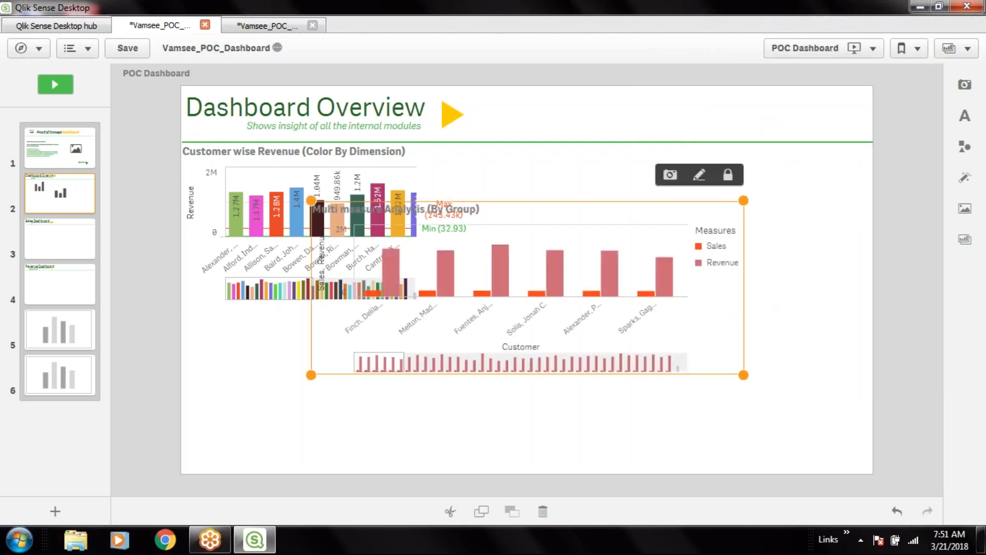
drag(689, 325, 799, 394)
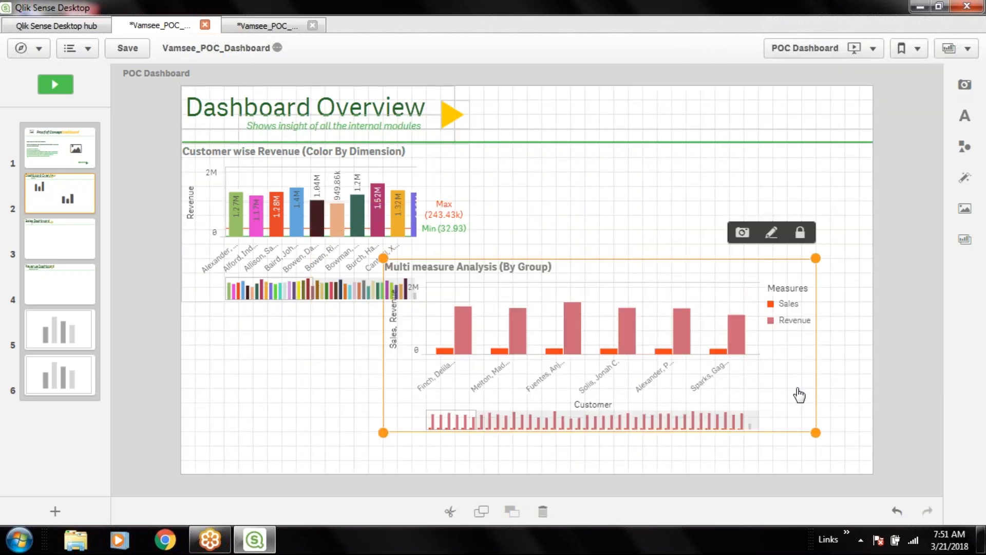
key(Delete)
Collapse the Older and This week snapshot groups and add the Stacked Bar snapshot to the slide.
click(965, 84)
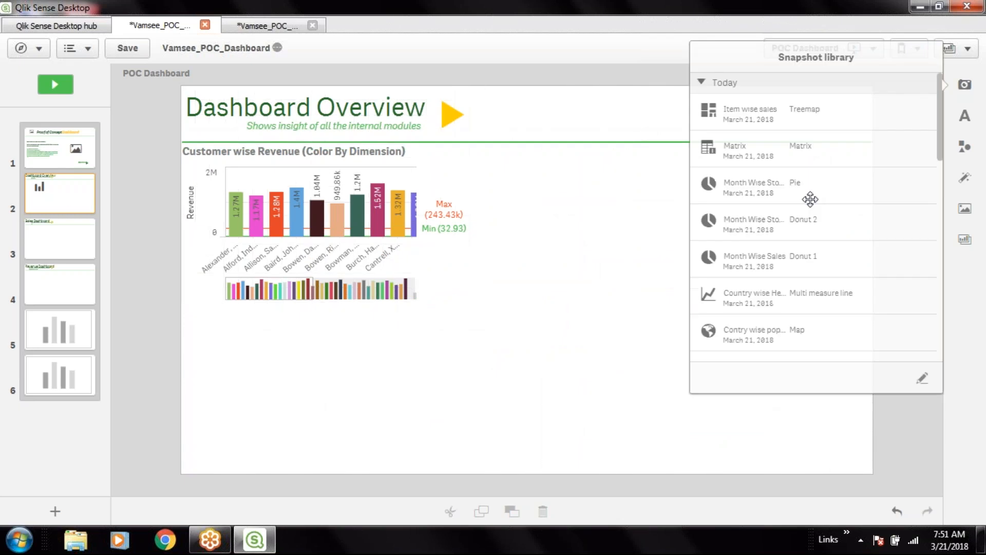
drag(939, 127, 946, 322)
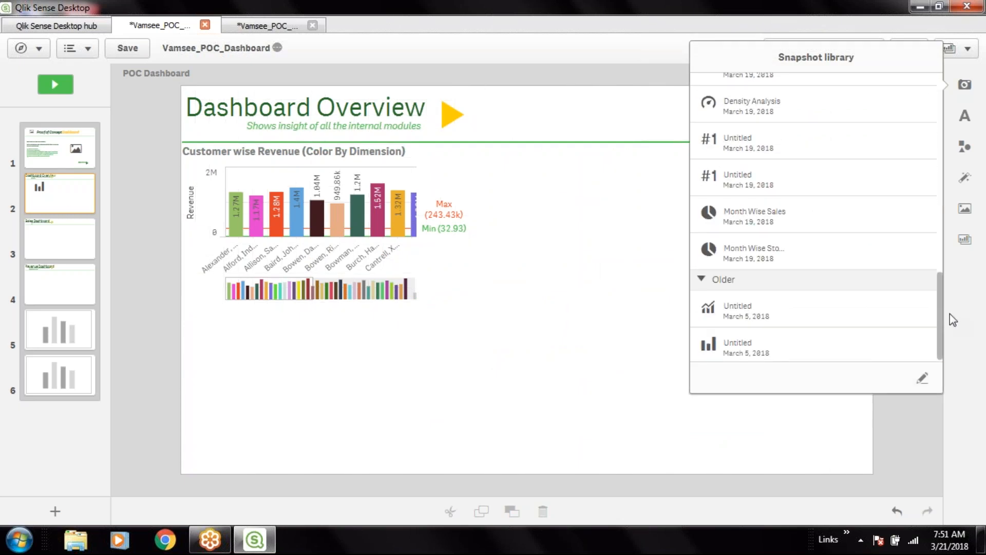
click(708, 279)
drag(938, 303, 942, 220)
click(699, 201)
drag(836, 253, 753, 262)
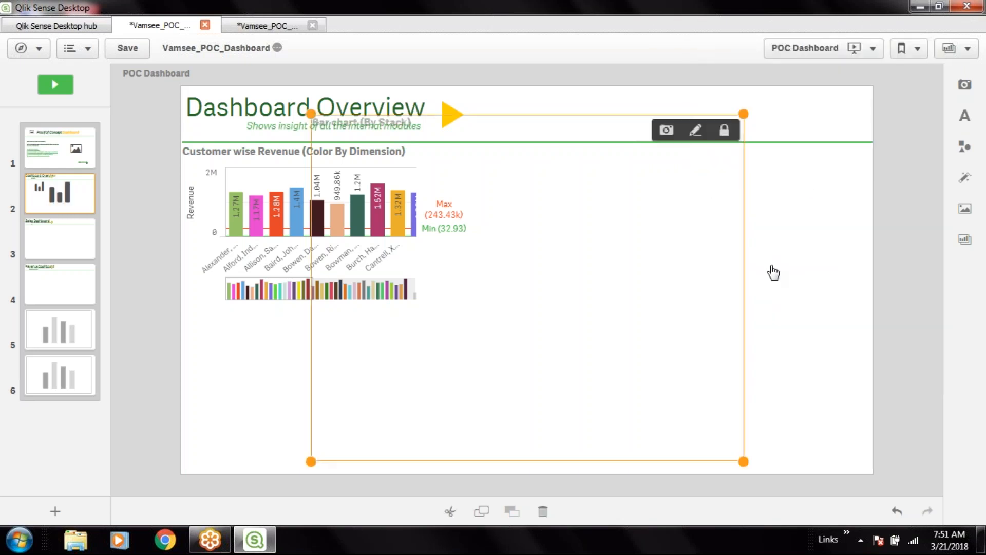
Shrink the Bar chart (By Stack) and place it under the title line beside the Customer wise Revenue chart.
drag(738, 462, 554, 312)
drag(502, 238, 662, 268)
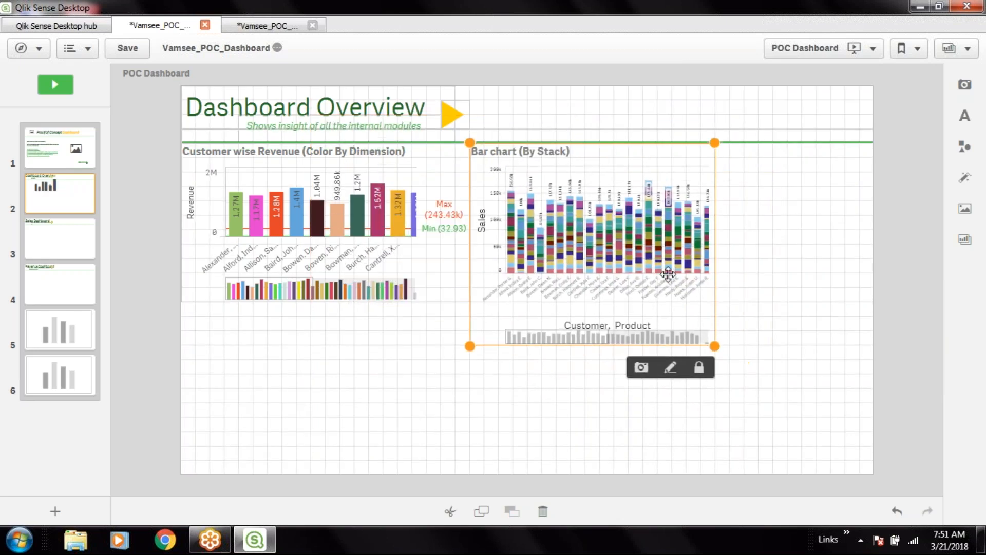
drag(722, 265, 812, 263)
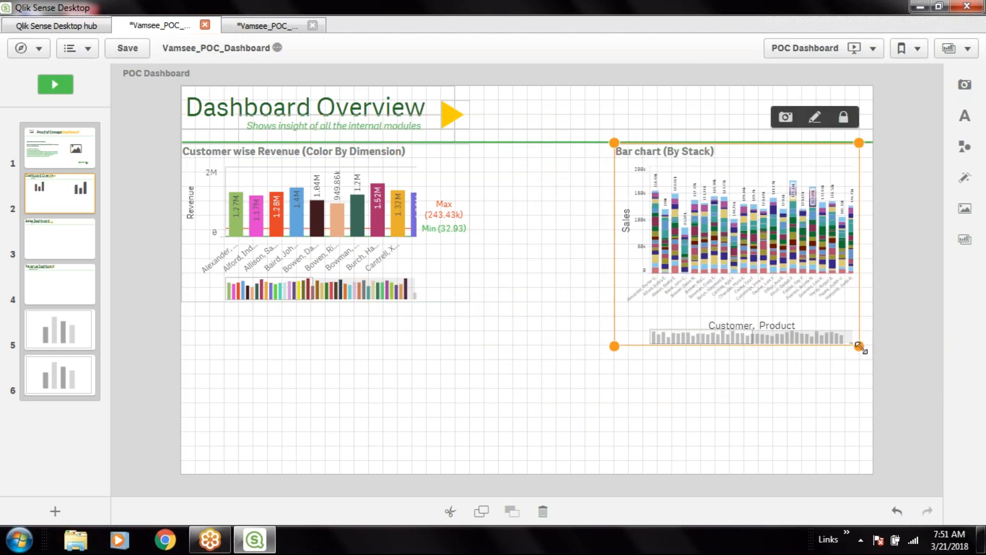
drag(856, 344, 788, 288)
drag(726, 238, 570, 225)
Shrink the Customer wise Revenue chart, then shift the stacked bar chart closer to it and enlarge it slightly.
click(452, 253)
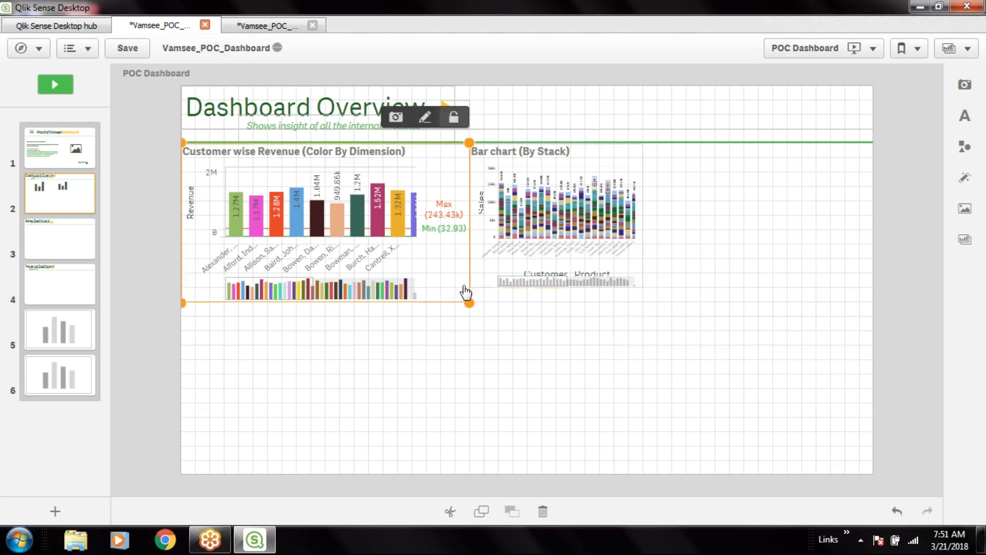
drag(468, 302, 394, 287)
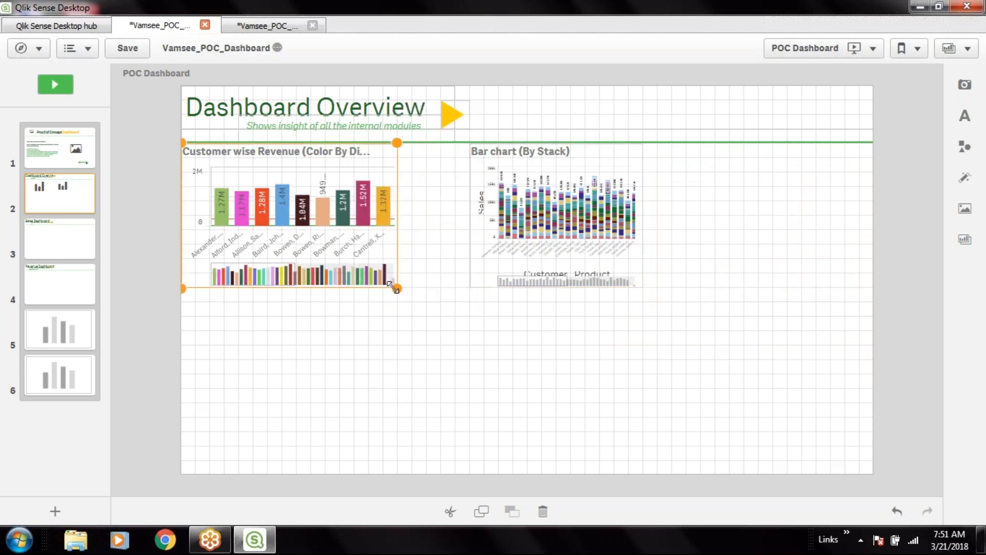
click(575, 263)
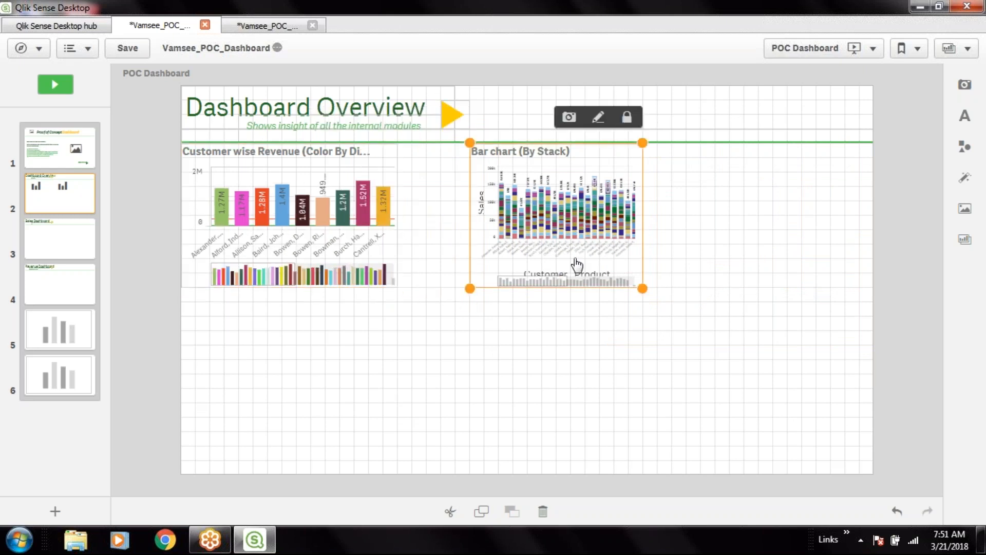
drag(578, 263, 548, 253)
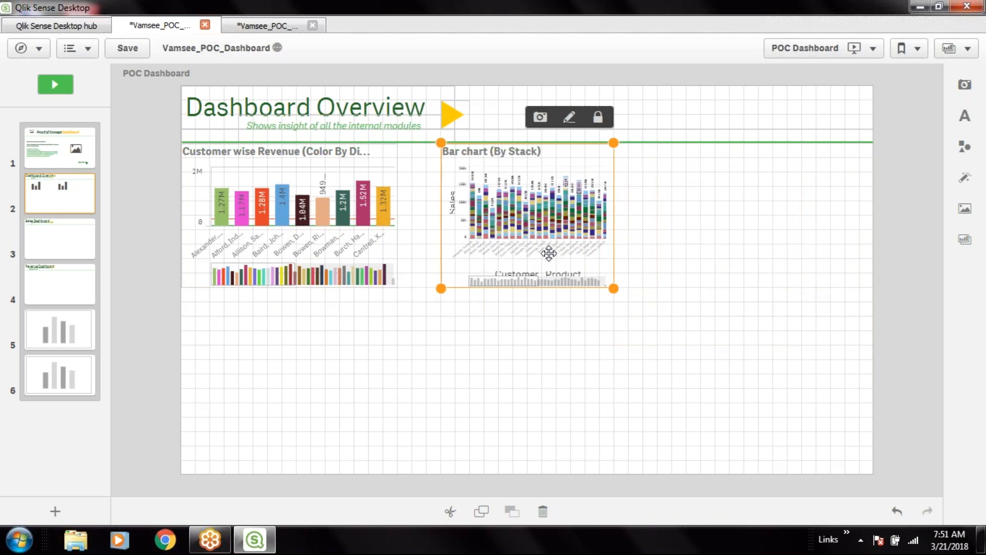
drag(614, 288, 699, 316)
drag(570, 260, 552, 252)
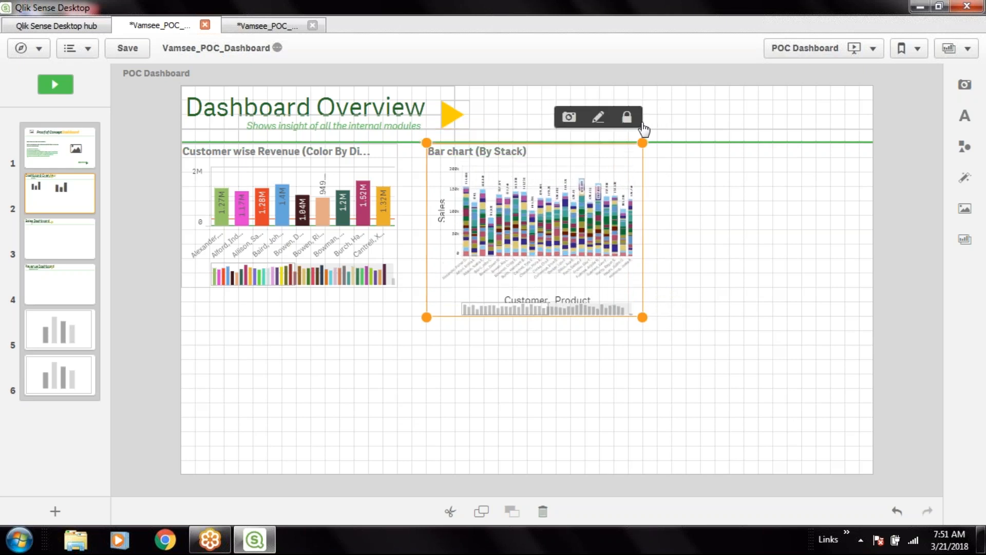
mouse_move(652, 300)
mouse_down()
mouse_move(632, 290)
mouse_move(639, 303)
mouse_up()
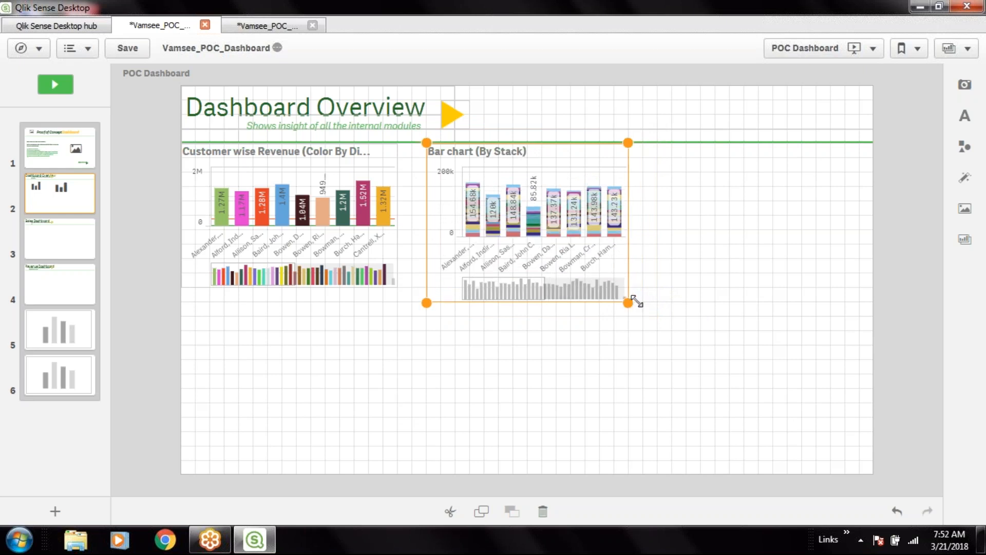
Enlarge the Customer wise Revenue chart to match the stacked bar chart's height and slightly widen the stacked bar chart.
click(386, 280)
drag(396, 287, 419, 303)
click(549, 295)
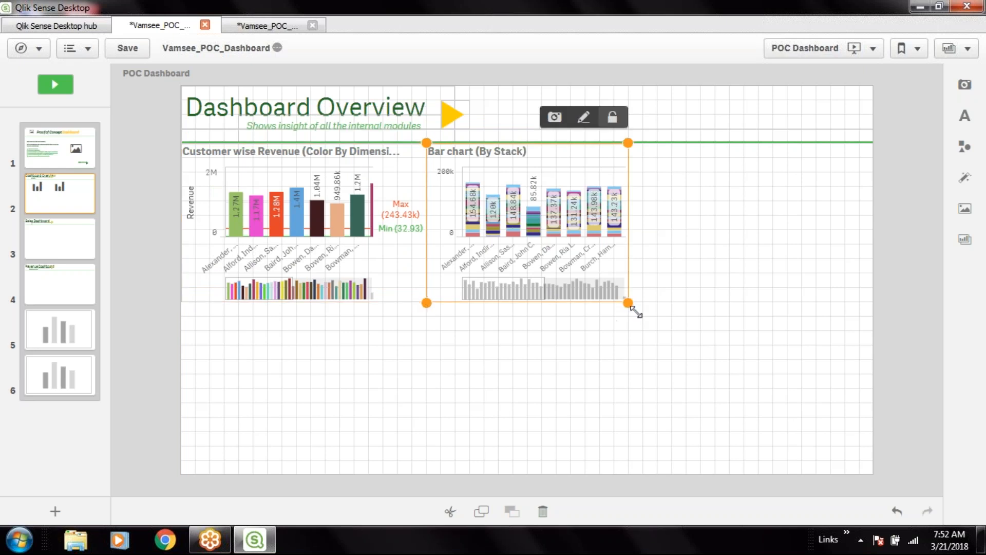
drag(628, 304, 643, 306)
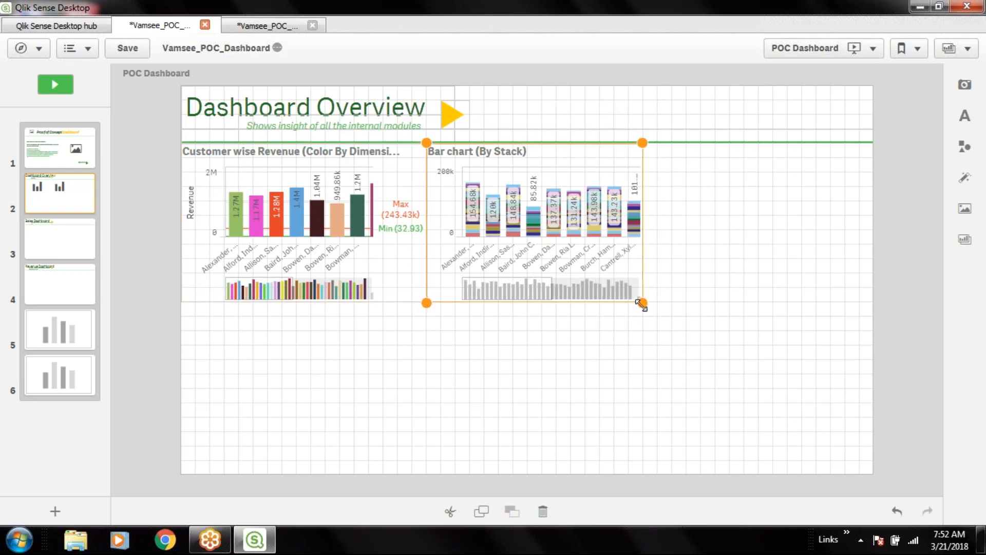
click(737, 349)
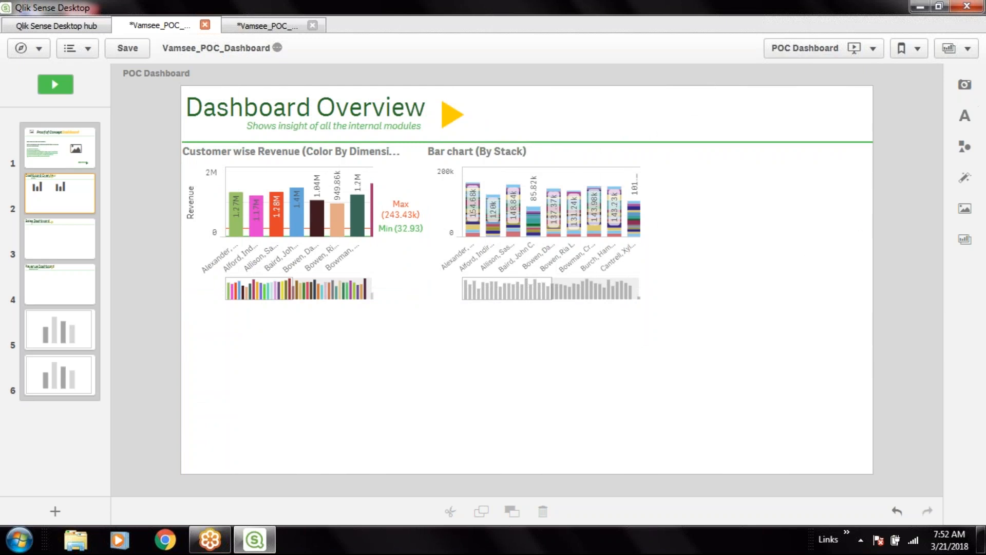
Add the Multi measure bar snapshot from the snapshot library to the slide and unlock its aspect ratio.
click(967, 86)
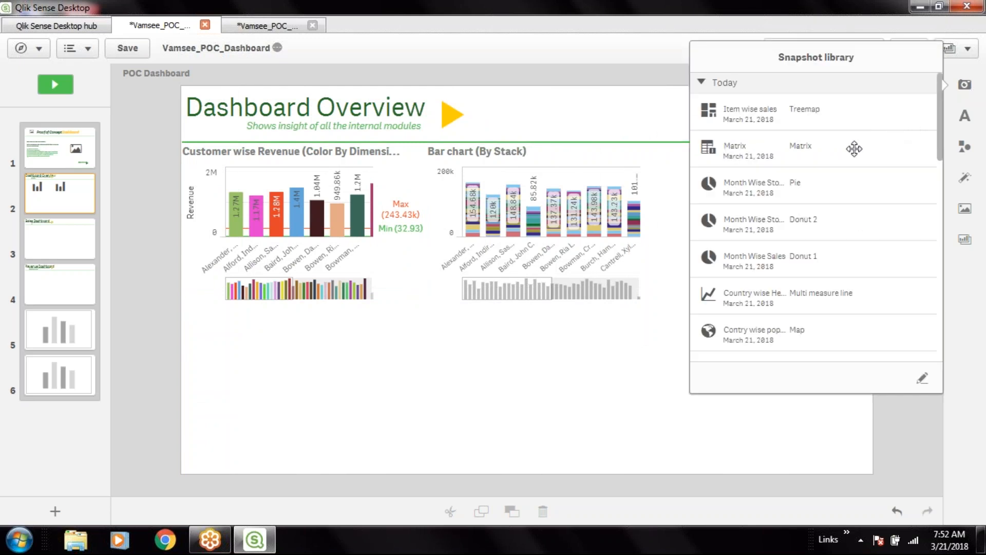
scroll(850, 229, down, 5)
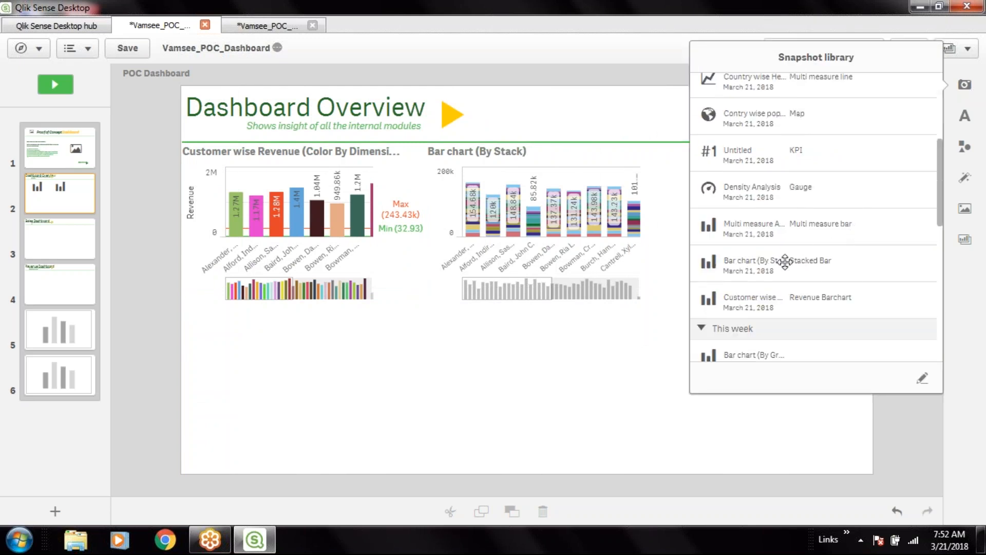
drag(769, 233, 529, 288)
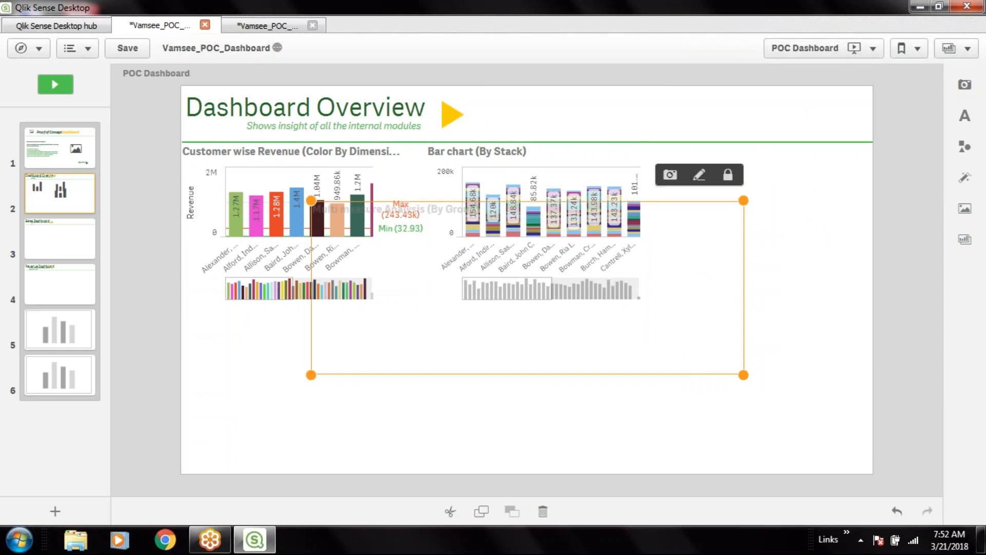
click(727, 175)
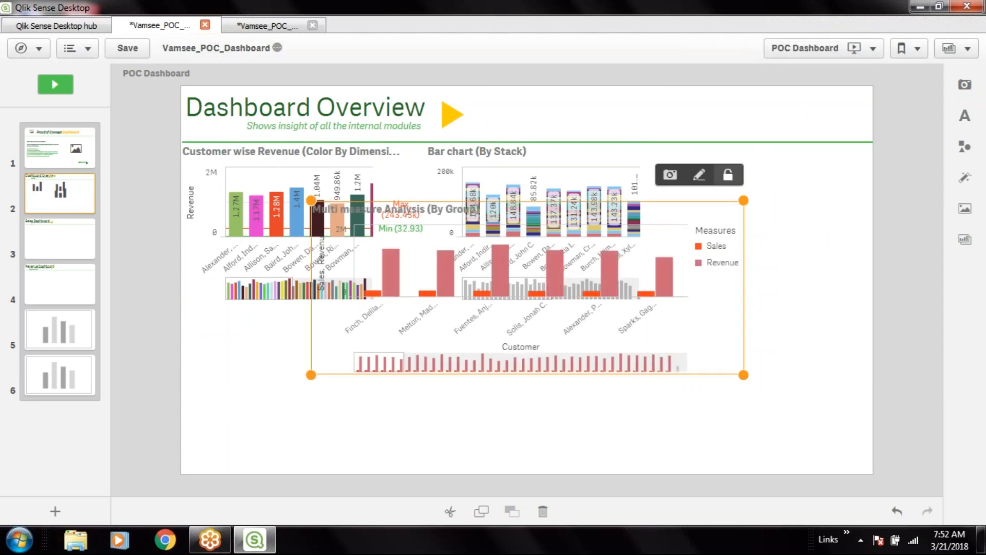
Narrow the Multi measure Analysis chart, place it beside the stacked bar chart, and match that chart's height out to the slide's edge.
drag(701, 369, 512, 373)
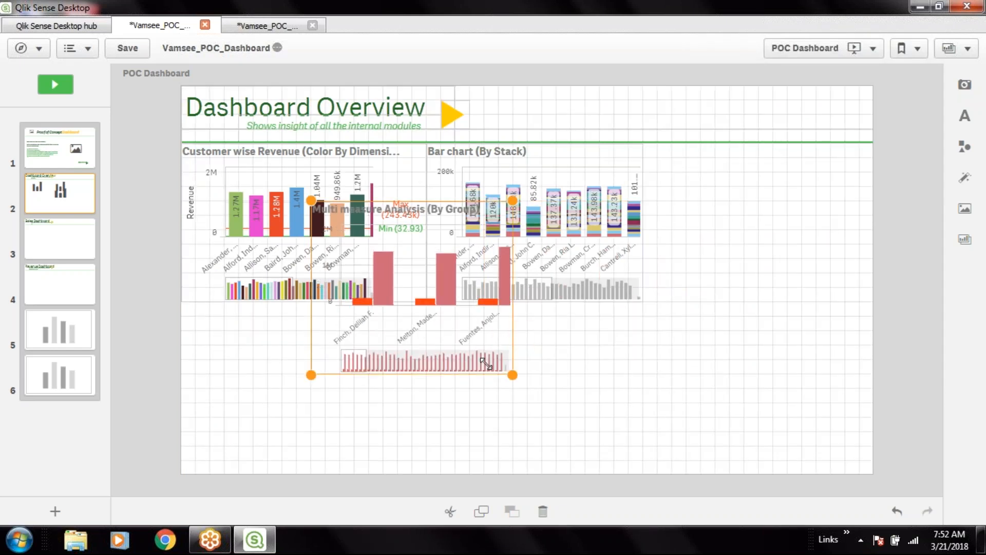
drag(448, 348, 780, 291)
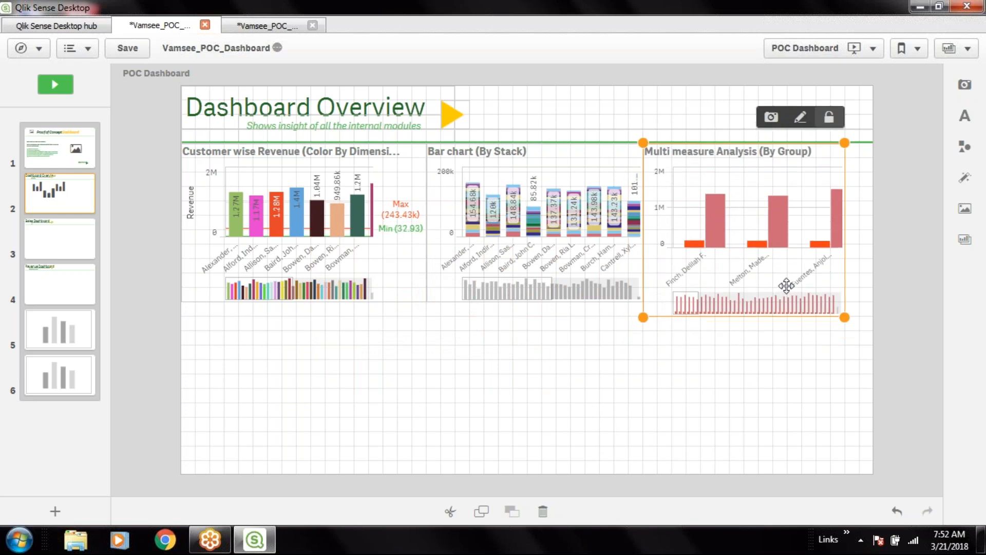
drag(844, 319, 869, 303)
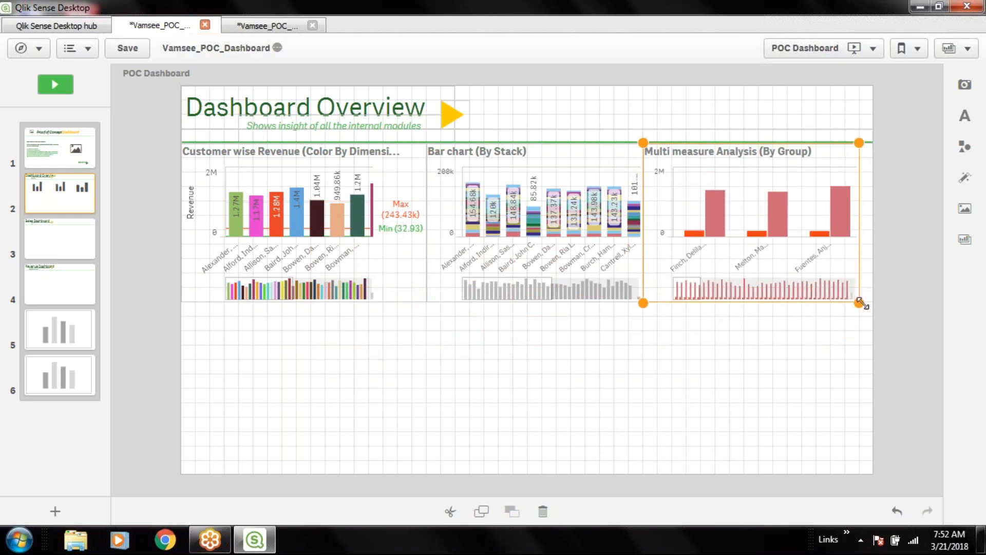
click(920, 387)
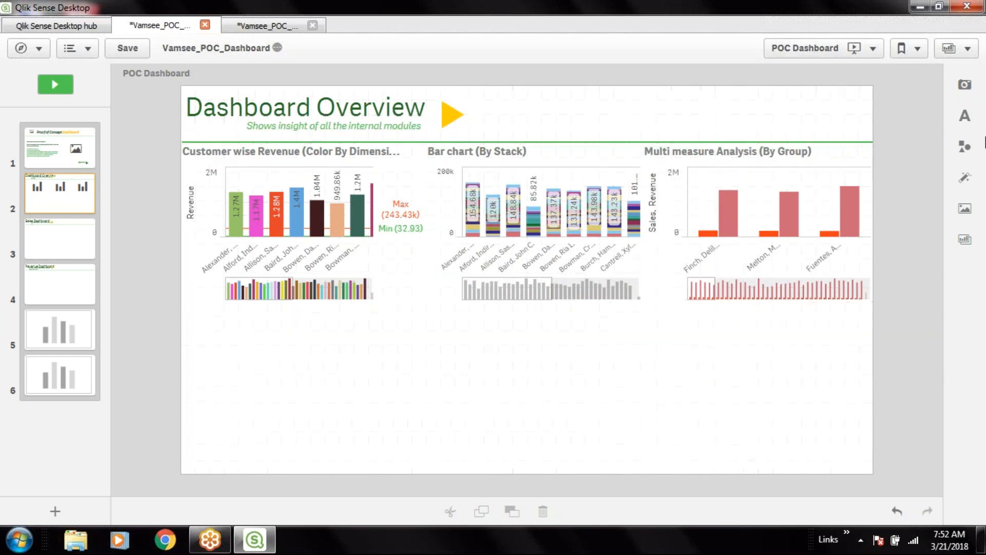
Add the Density Analysis Gauge snapshot to the slide and fit it in the lower-left corner below the bar charts.
click(966, 85)
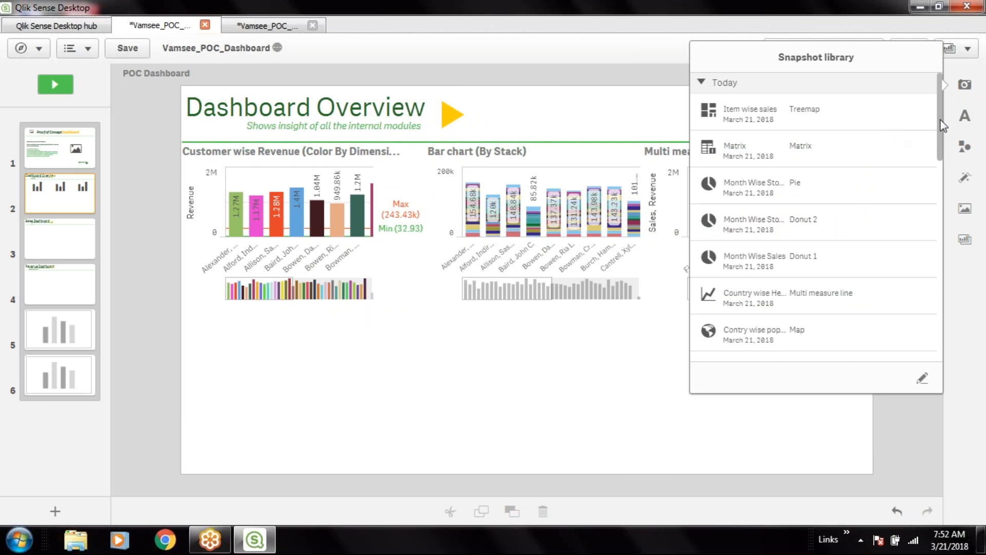
drag(941, 123, 938, 174)
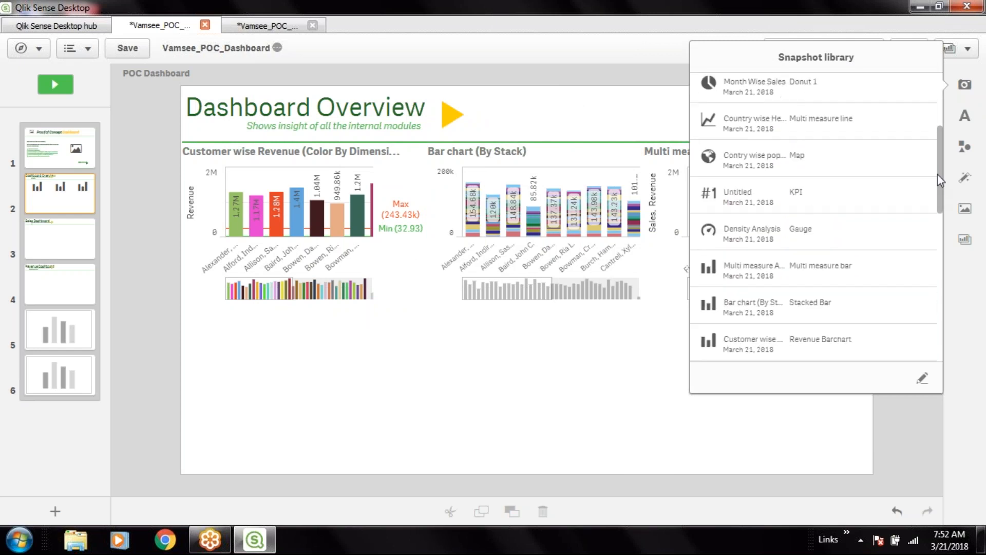
drag(725, 229, 325, 417)
Find the Month Wise Sales Donut 1 snapshot in the snapshot library and add it to the slide.
click(964, 90)
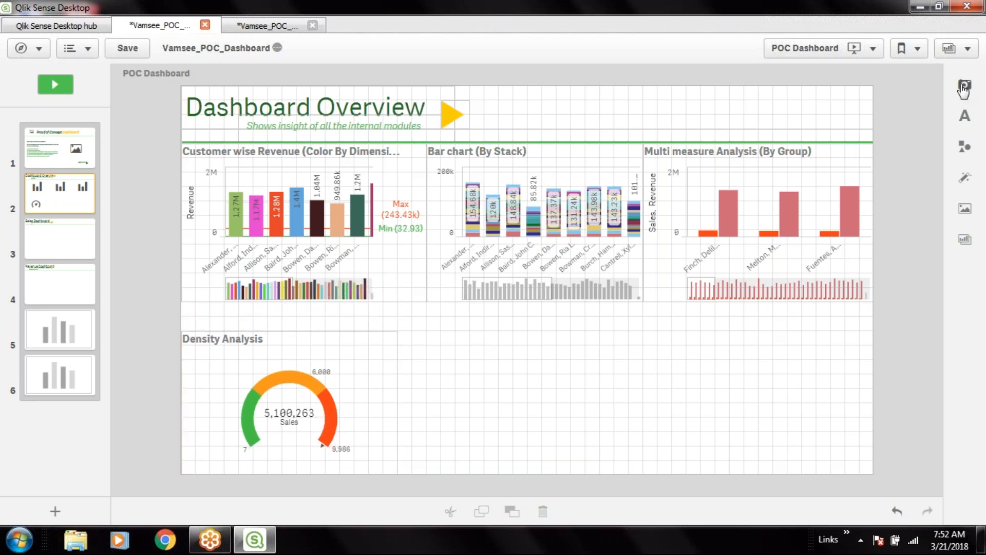
click(964, 90)
click(964, 89)
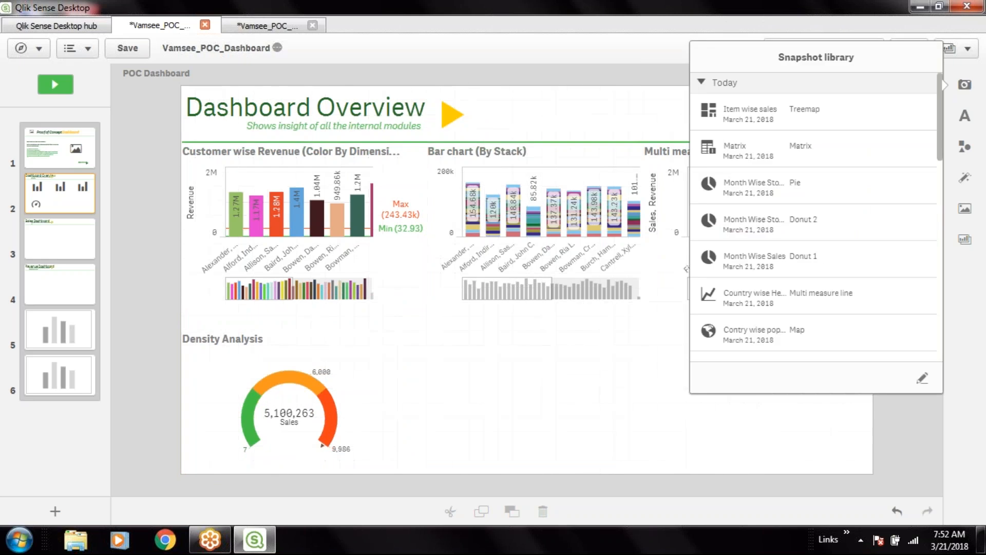
scroll(909, 177, down, 2)
scroll(922, 181, down, 3)
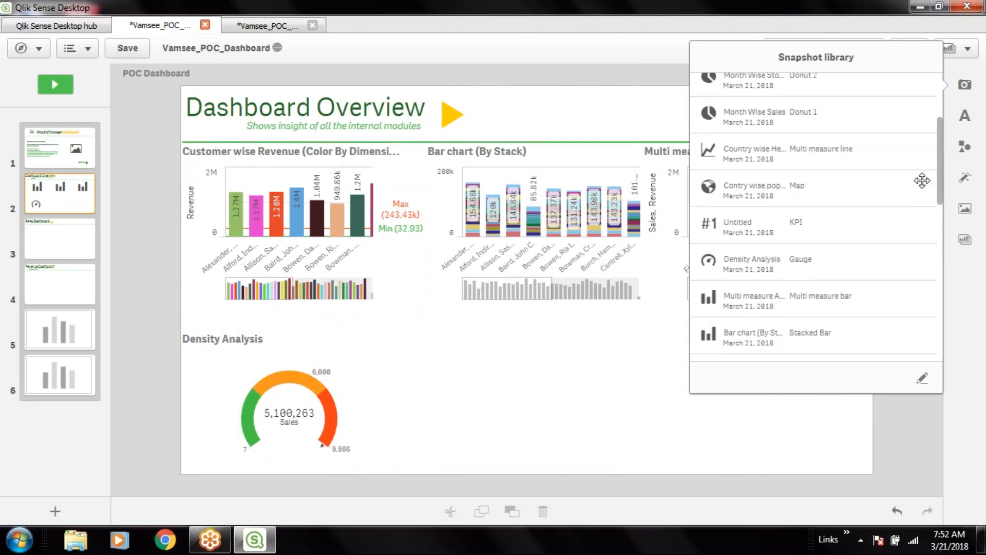
scroll(914, 200, down, 4)
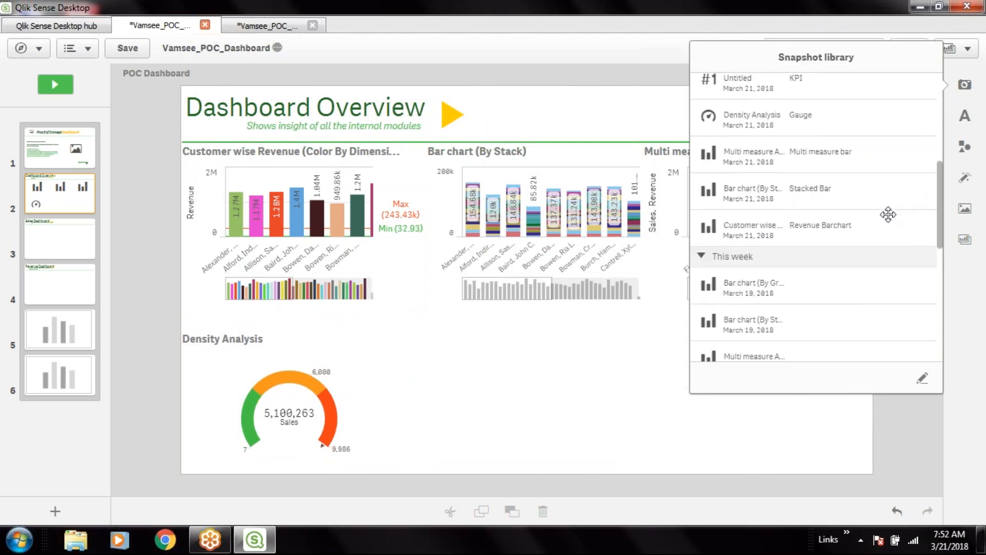
scroll(776, 123, up, 2)
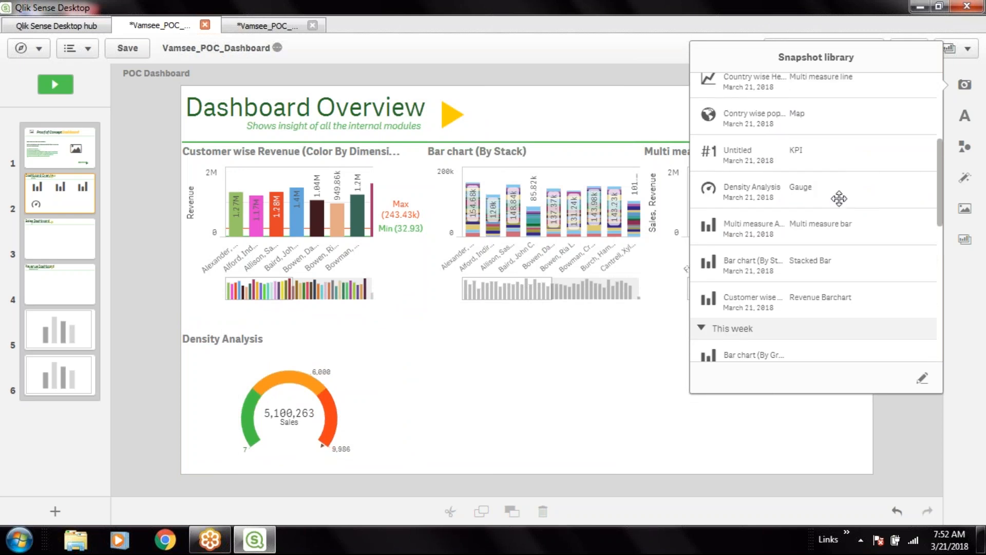
scroll(791, 150, up, 2)
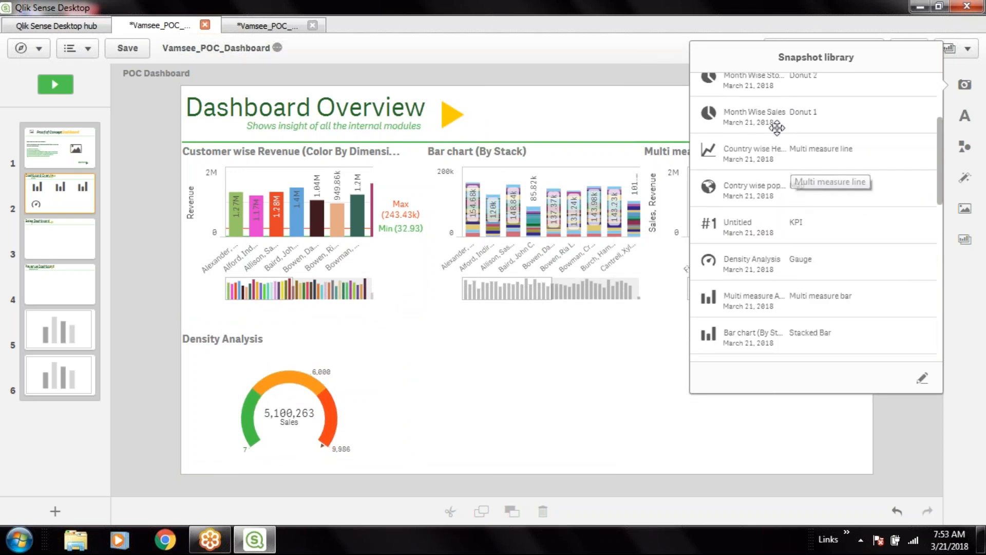
drag(774, 124, 528, 288)
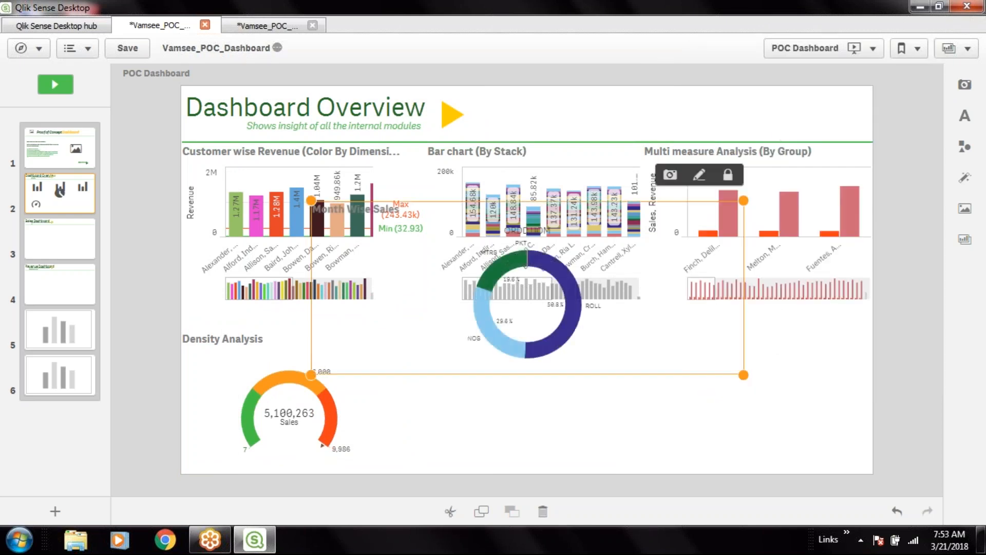
Resize the Month Wise Sales donut with its aspect ratio unlocked and fit it beside the gauge, directly below the stacked bar chart.
drag(738, 373, 800, 403)
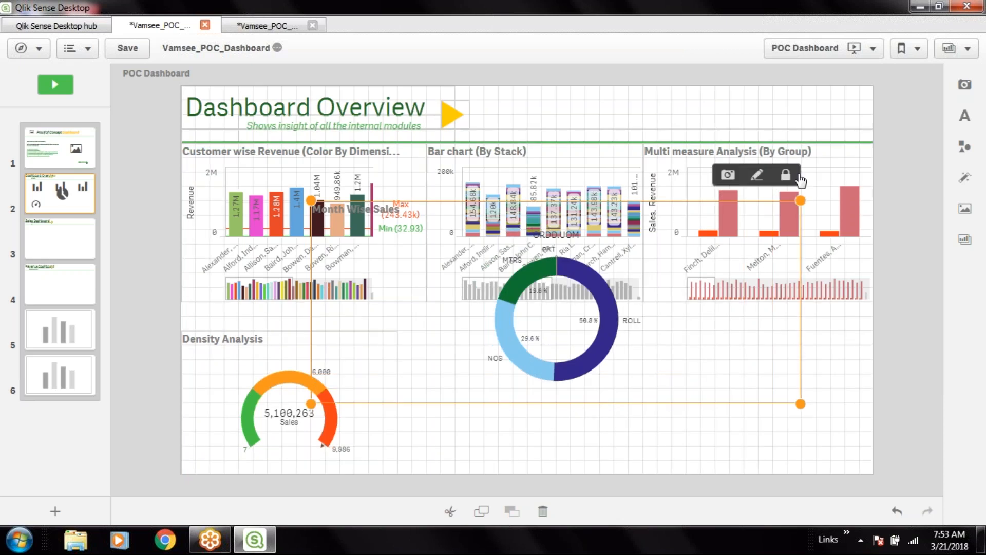
drag(800, 403, 541, 449)
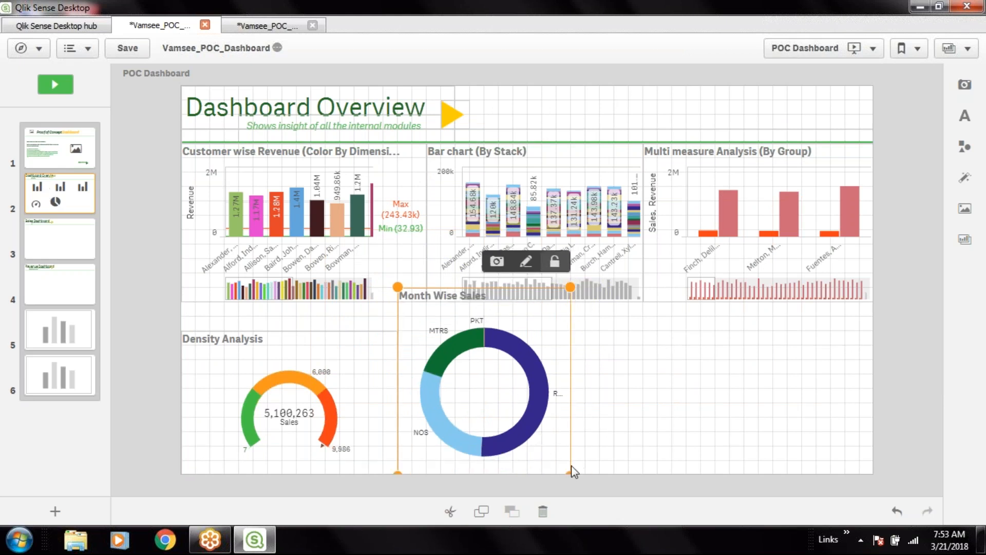
drag(569, 287, 565, 307)
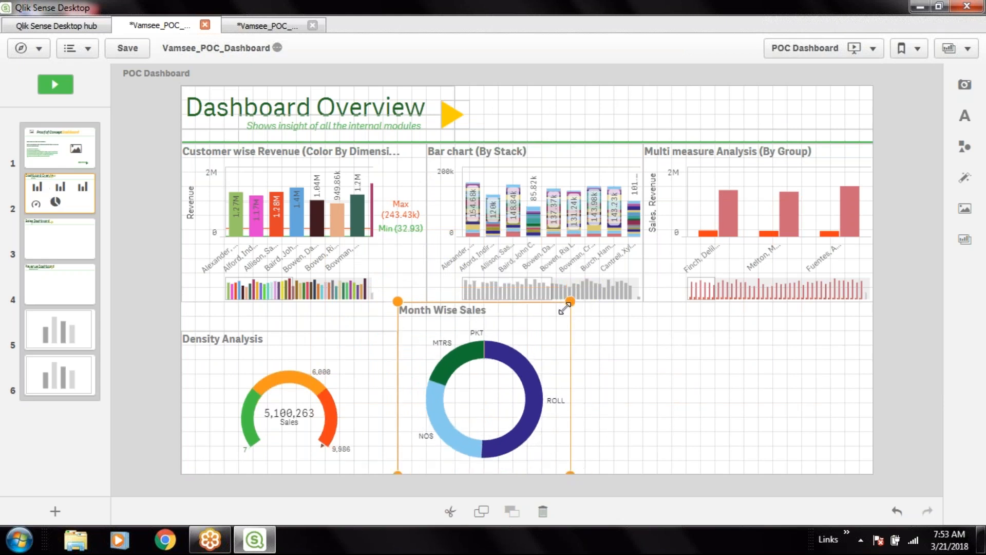
Stretch the Density Analysis gauge up to the bar chart row, narrow it, and move the Month Wise Sales donut against it.
click(321, 342)
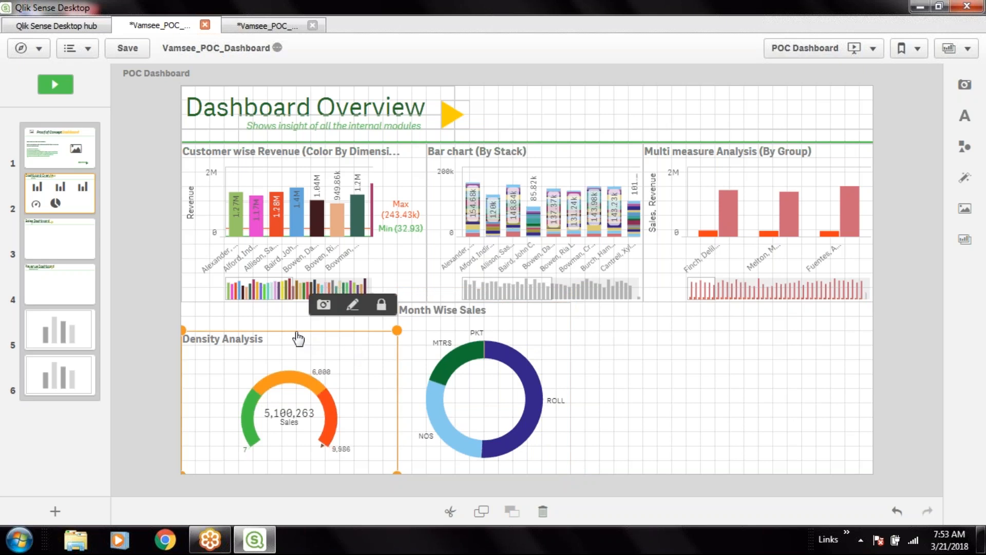
drag(395, 329, 440, 302)
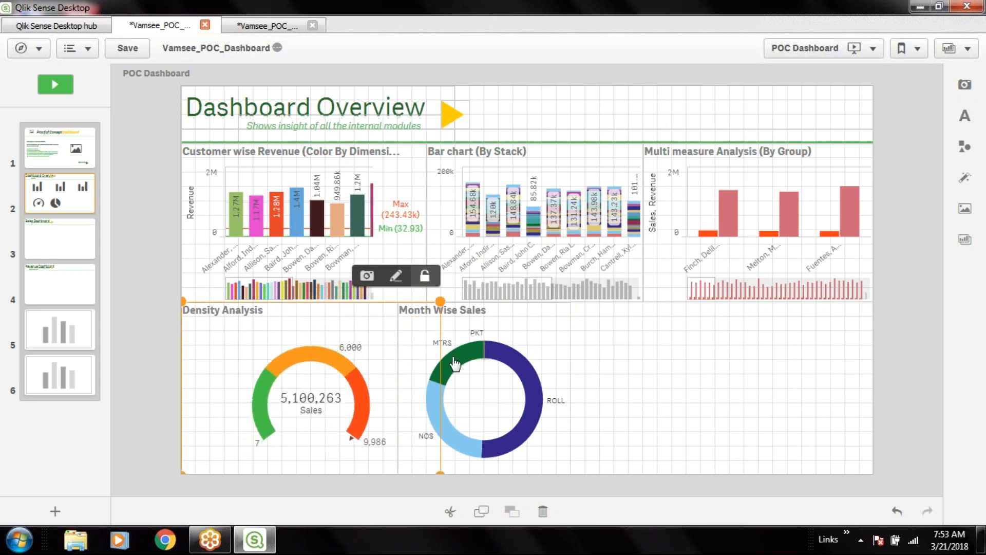
drag(440, 302, 354, 306)
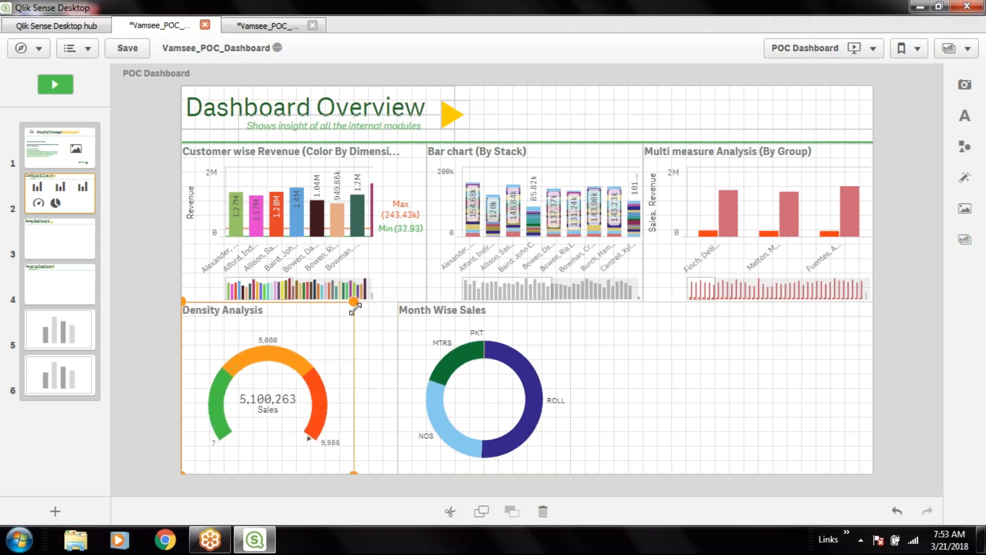
click(533, 331)
drag(533, 332, 492, 324)
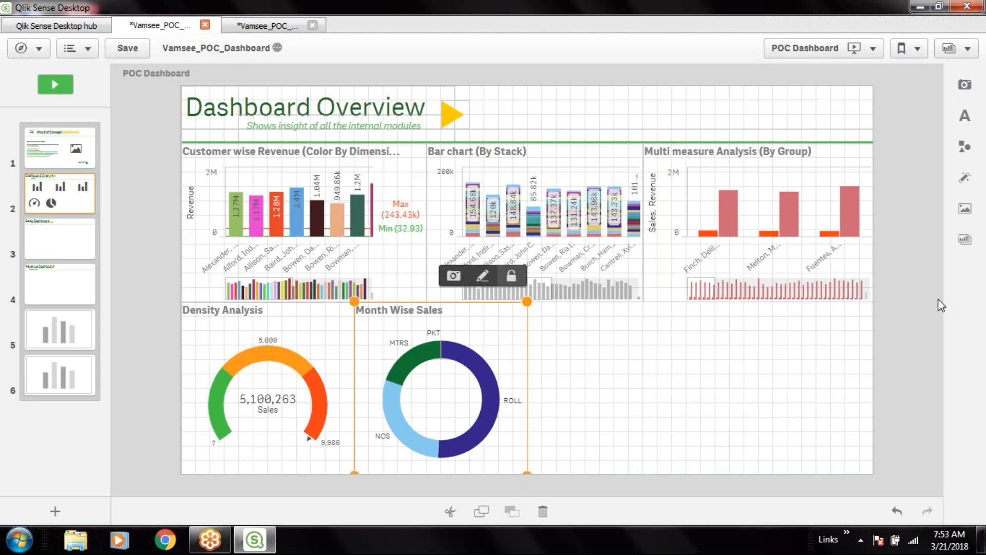
Add the Donut 2 snapshot from the snapshot library to the slide and unlock its aspect ratio.
click(965, 84)
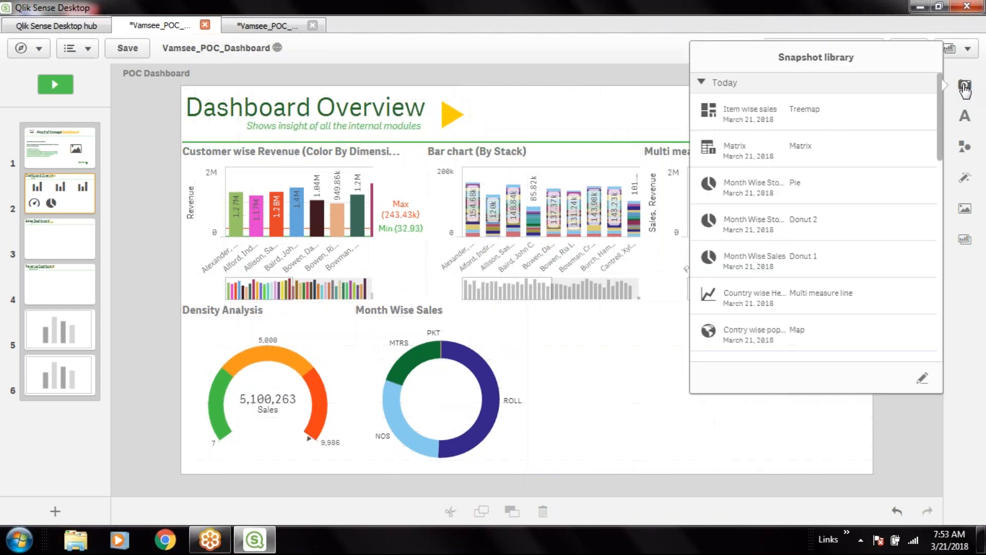
mouse_move(939, 109)
mouse_down()
mouse_move(939, 176)
mouse_move(943, 122)
mouse_up()
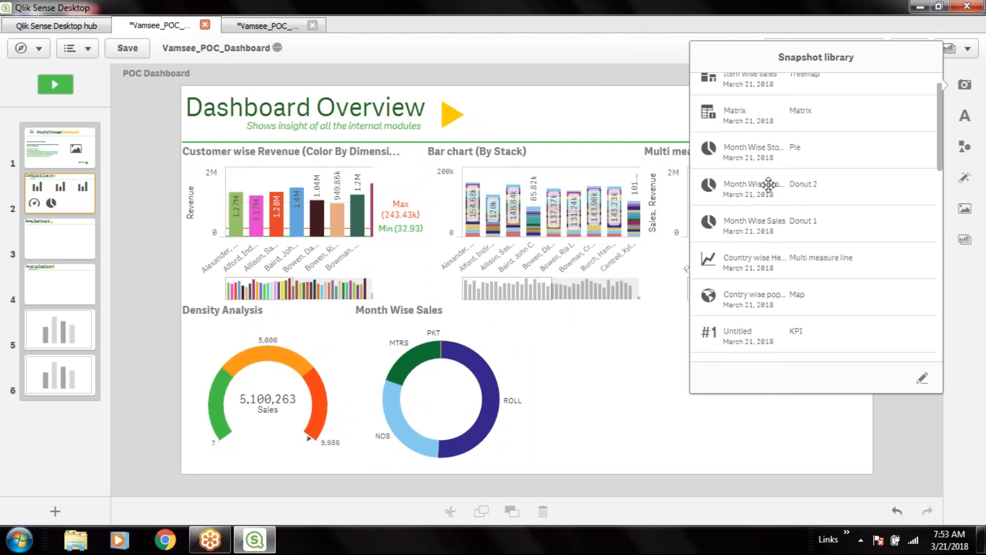
drag(768, 184, 700, 341)
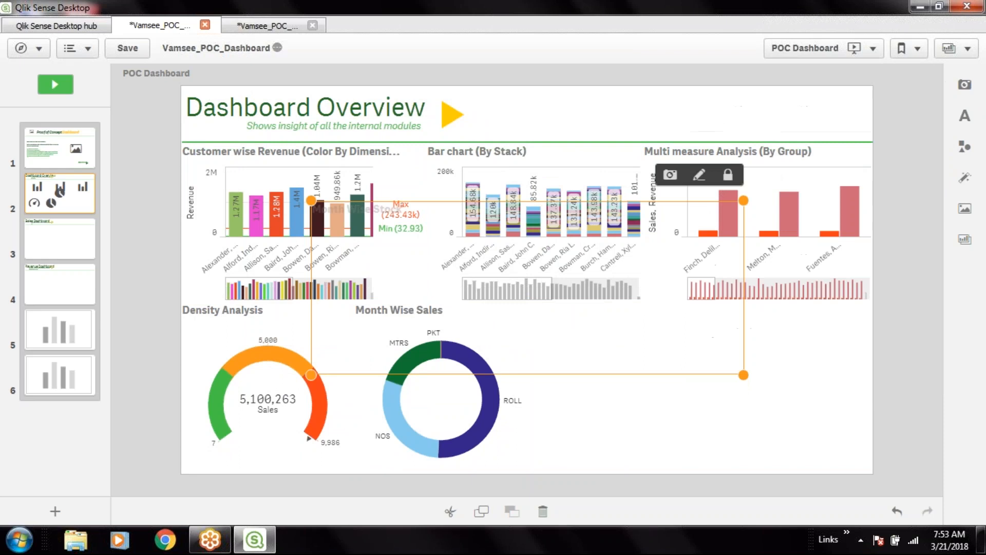
click(727, 175)
Shrink the Month Wise Stock donut, place it beside the Month Wise Sales donut, and extend it to the slide's bottom edge.
drag(737, 373, 476, 358)
drag(435, 212, 663, 341)
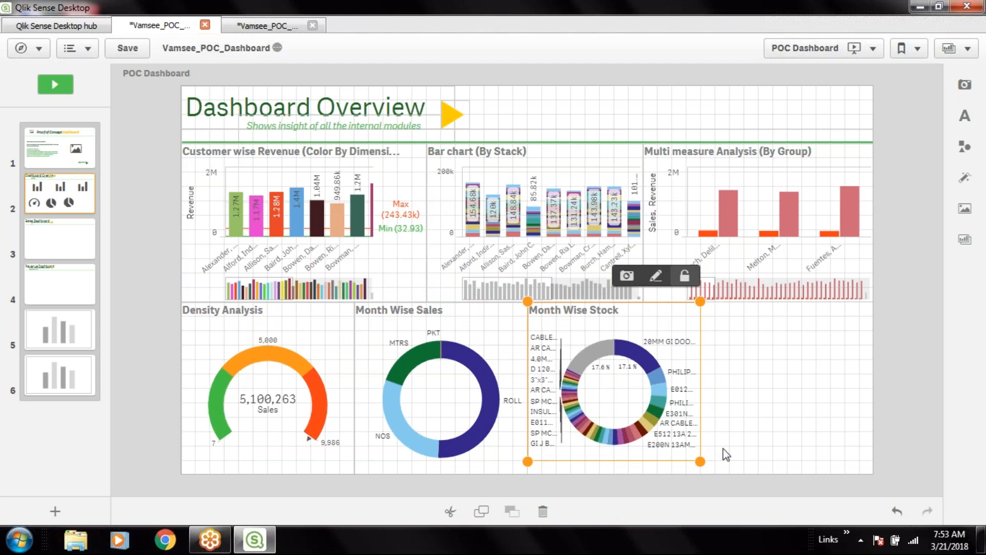
drag(700, 461, 699, 473)
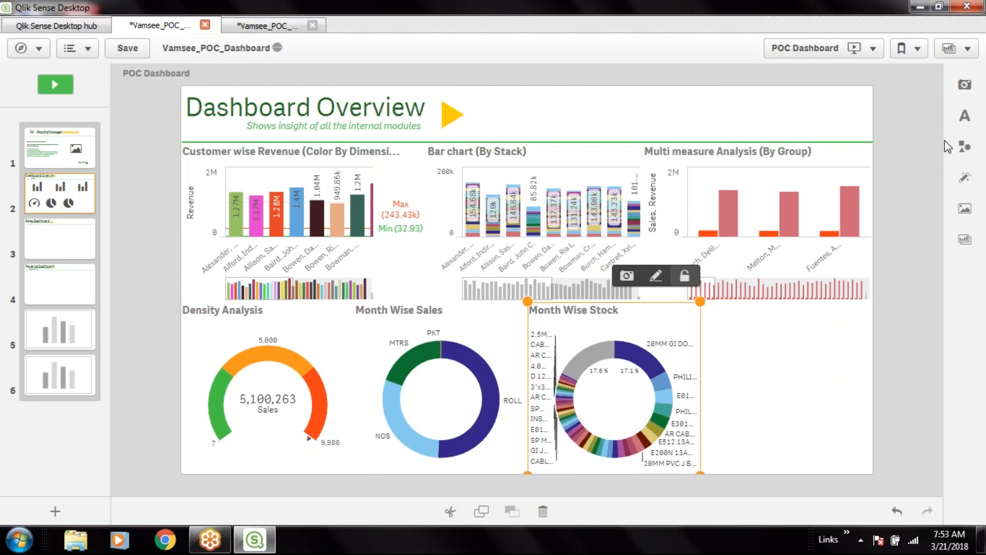
Add the Month Wise Stock Pie snapshot from the snapshot library to the slide and unlock its aspect ratio.
click(964, 85)
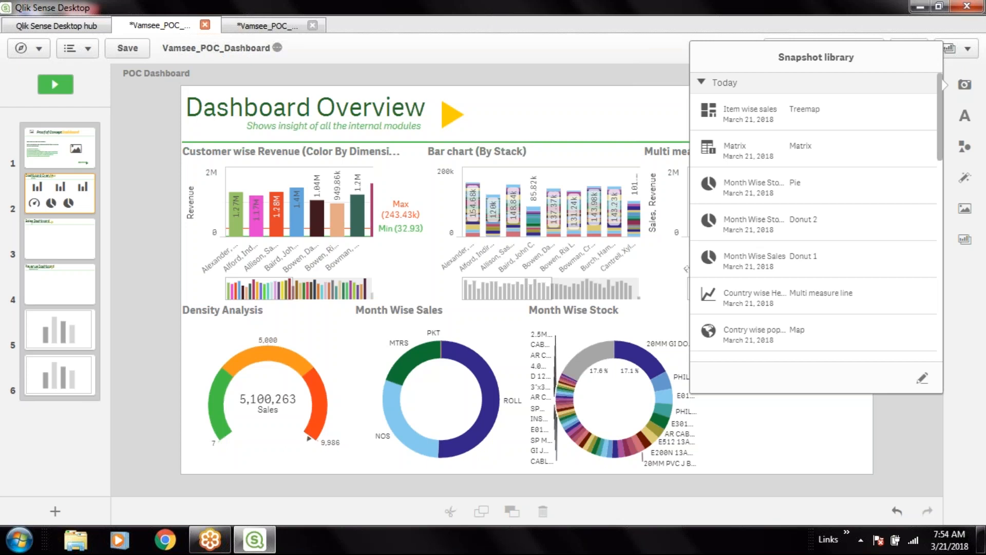
drag(775, 187, 528, 298)
click(728, 176)
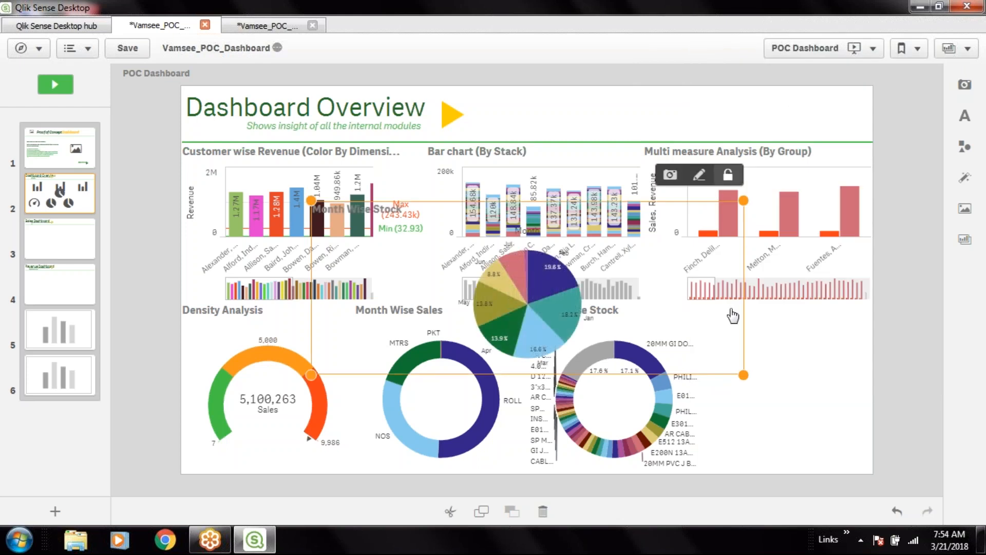
Shrink the Month Wise Stock pie chart and place it beside the Month Wise Stock donut, against the slide's right edge.
drag(742, 375, 492, 364)
drag(442, 215, 792, 329)
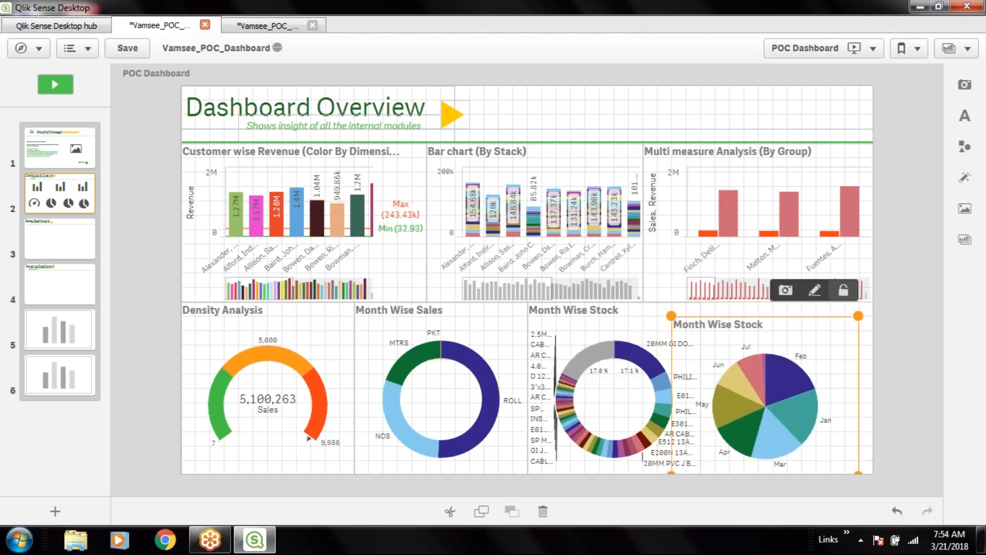
drag(858, 316, 847, 317)
drag(797, 370, 826, 355)
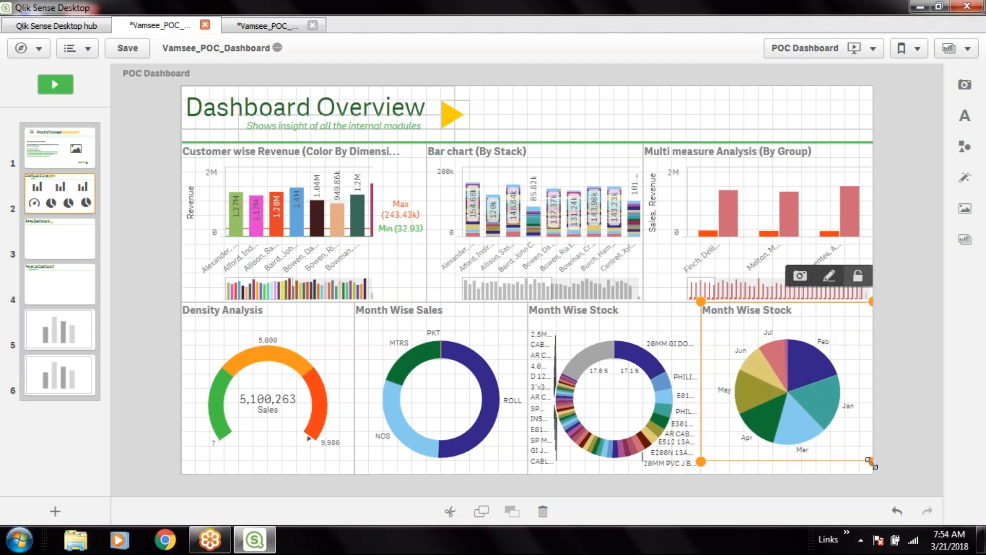
Extend the Month Wise Stock pie chart to the slide's bottom edge and save the app.
drag(872, 462, 872, 474)
click(919, 416)
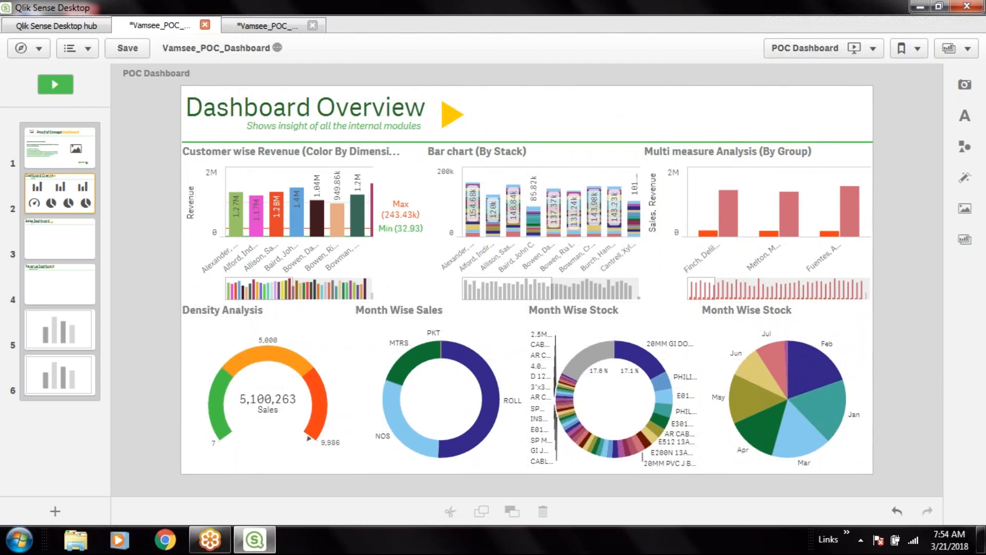
click(127, 48)
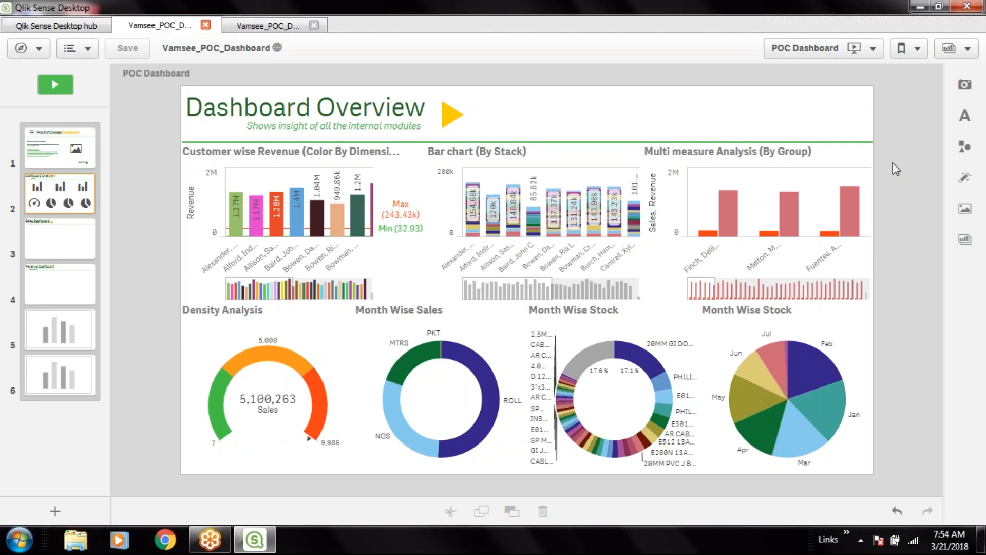
Add the snapshot annotated KPI from the snapshot library and fit it into the header strip beside the yellow arrow, above the green line.
click(966, 85)
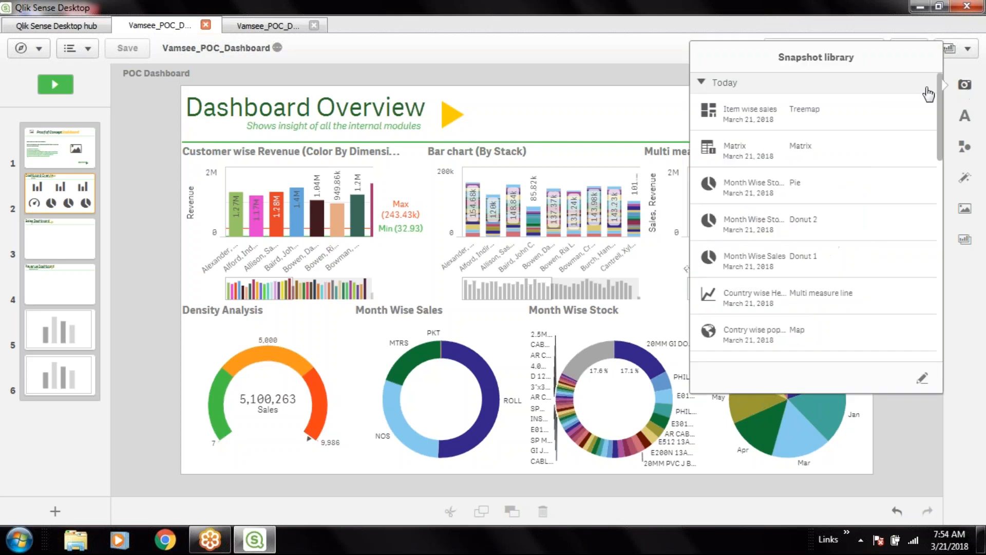
scroll(938, 121, down, 3)
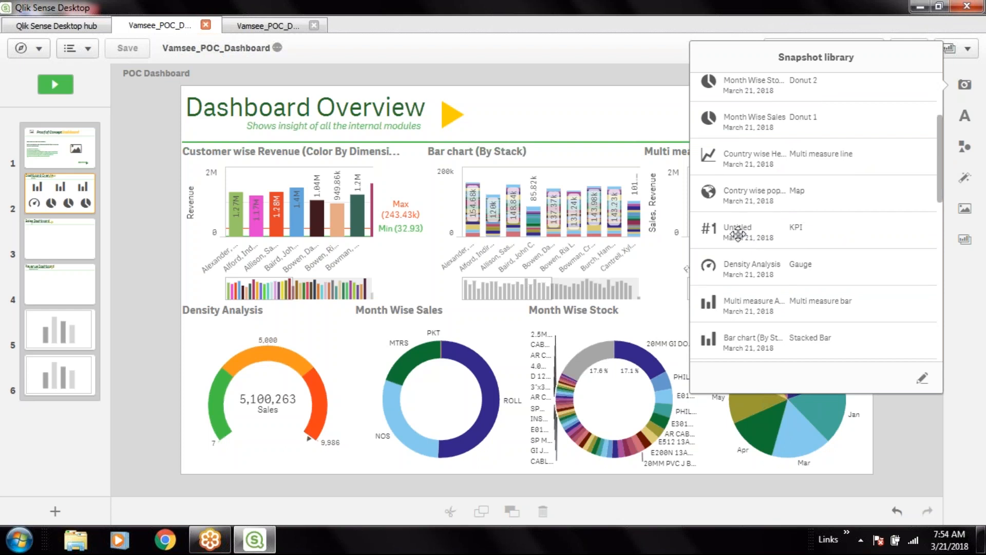
drag(738, 235, 762, 244)
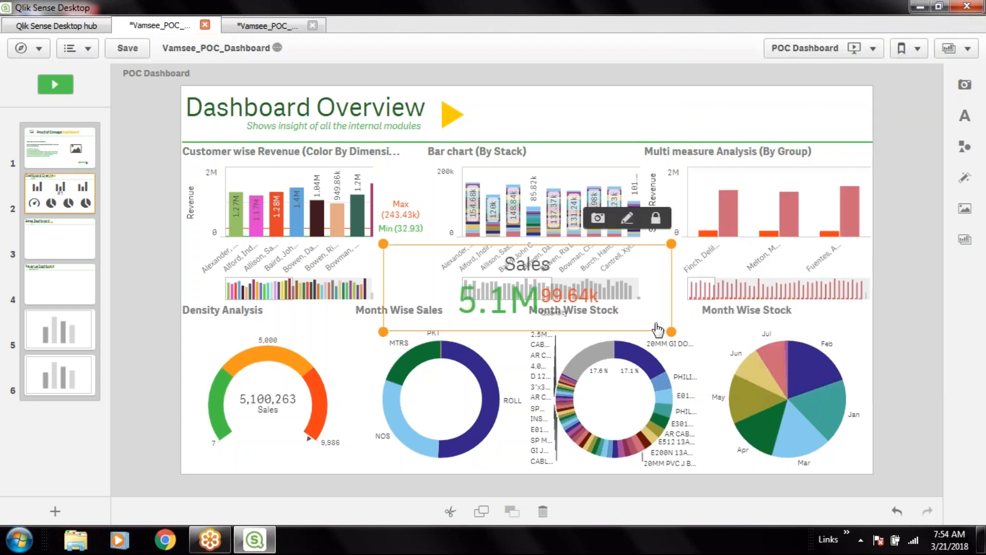
drag(664, 325, 632, 90)
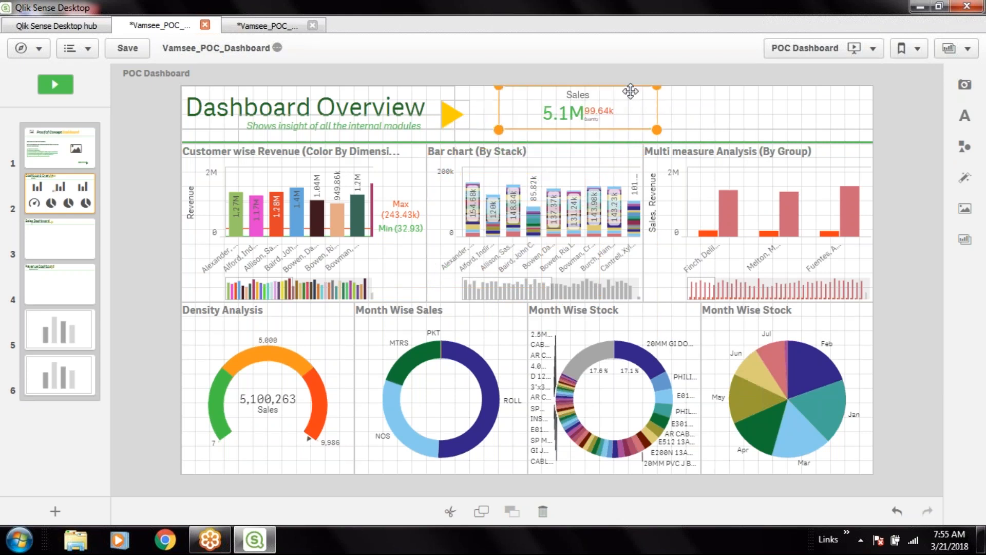
drag(657, 130, 663, 148)
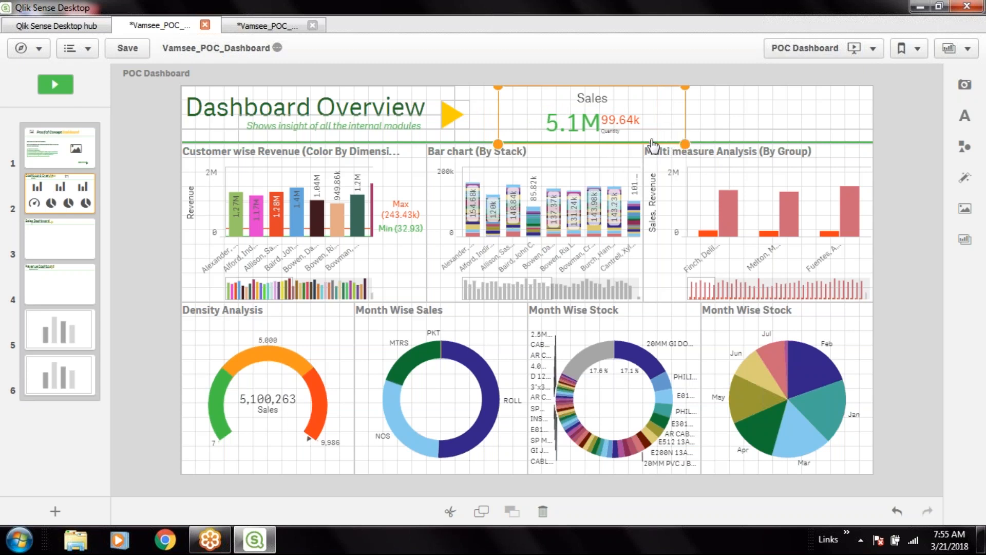
drag(678, 141, 635, 141)
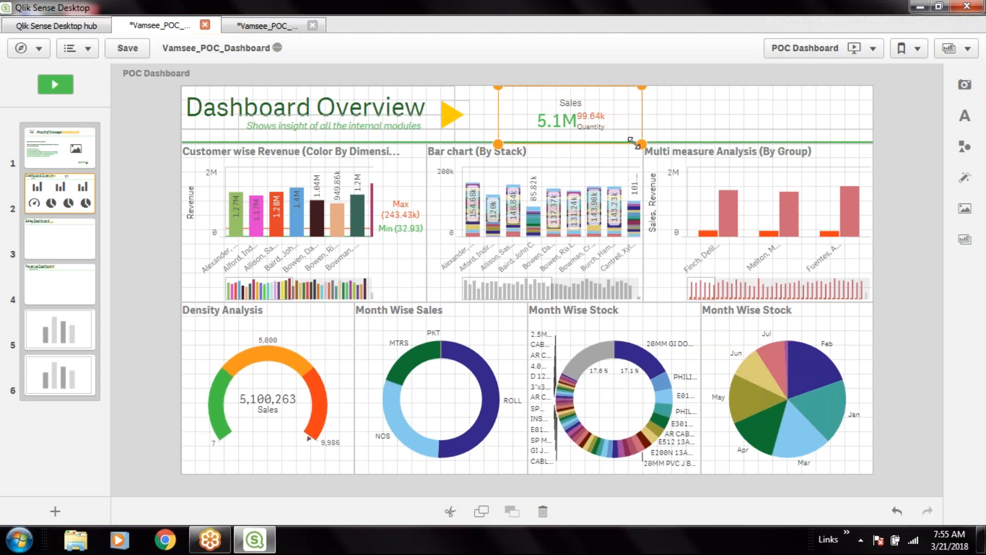
click(899, 152)
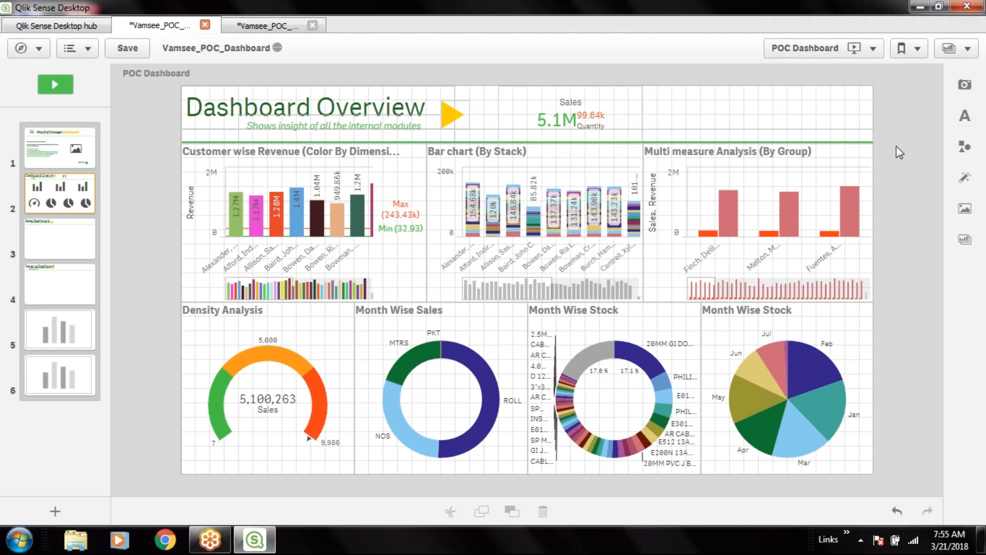
Switch to the app's sheet view and open the sheet My new sheet (1).
click(276, 26)
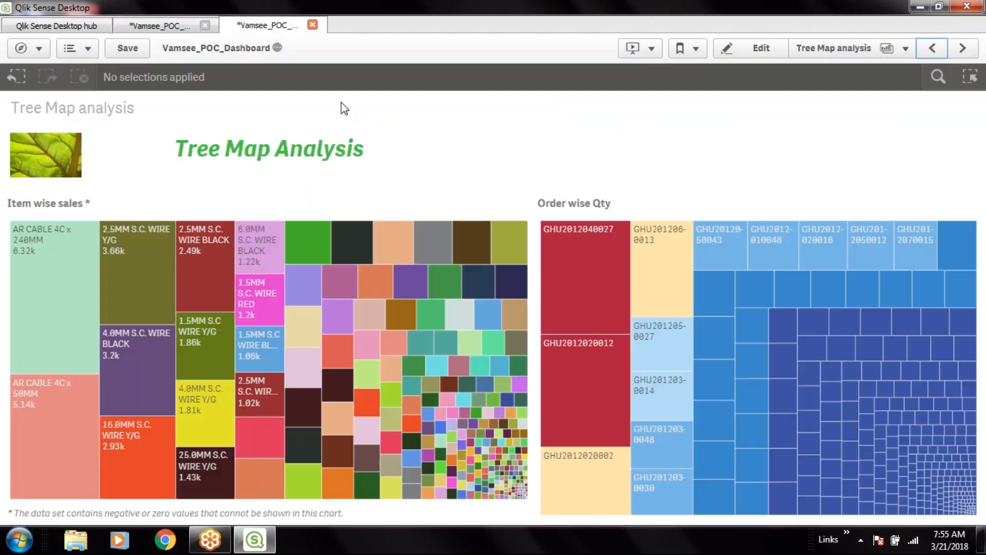
click(906, 49)
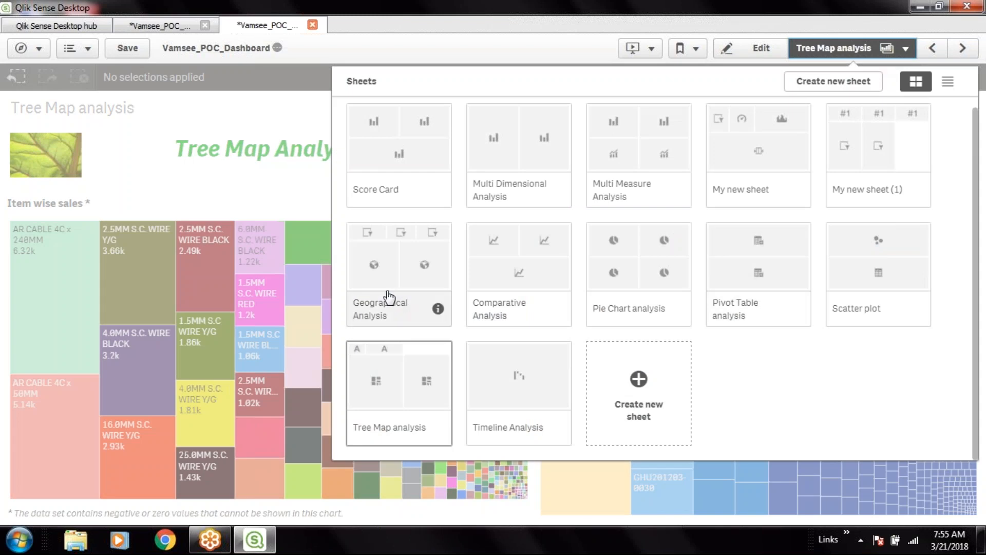
click(834, 160)
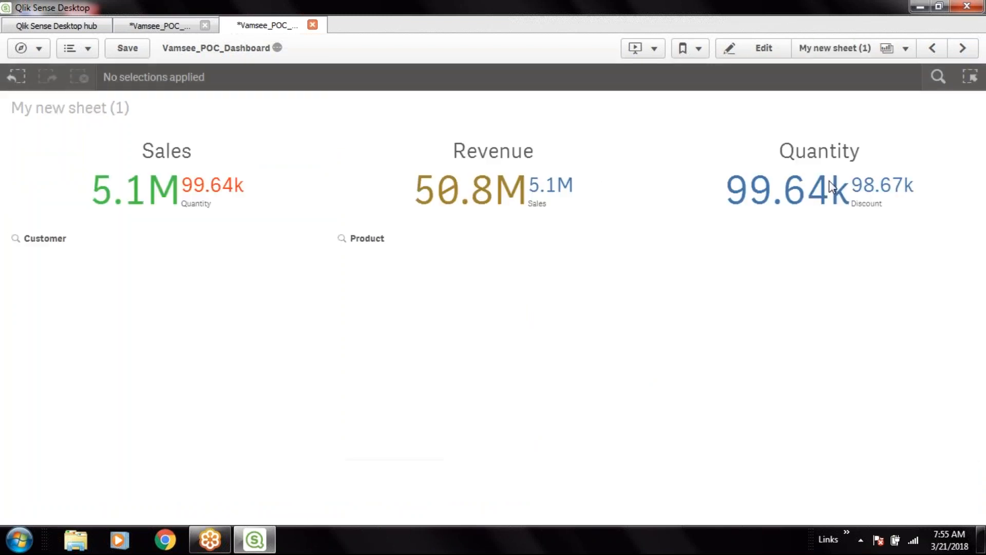
Take a snapshot of the Revenue KPI with the annotation KPI2.
click(600, 123)
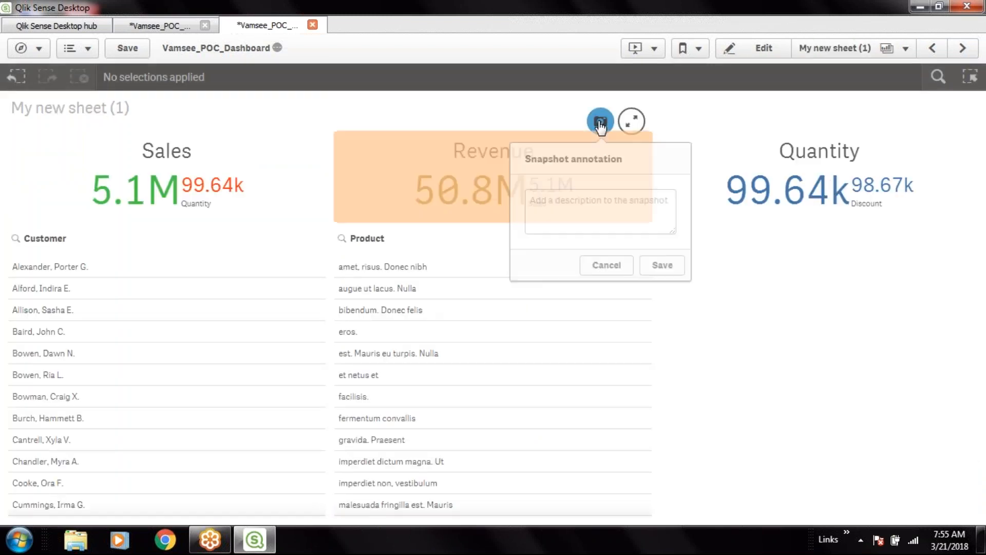
click(583, 211)
text(KP)
text(Is)
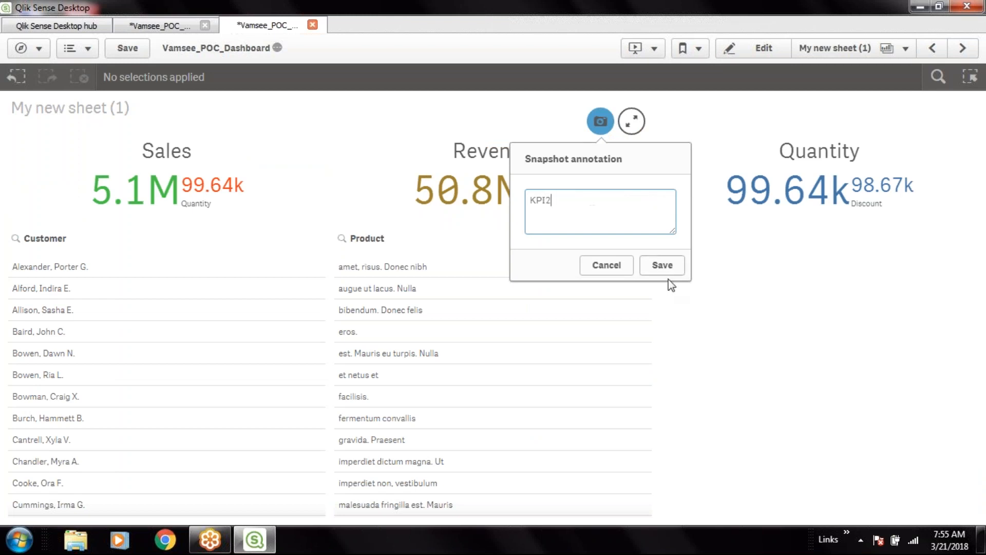
click(668, 271)
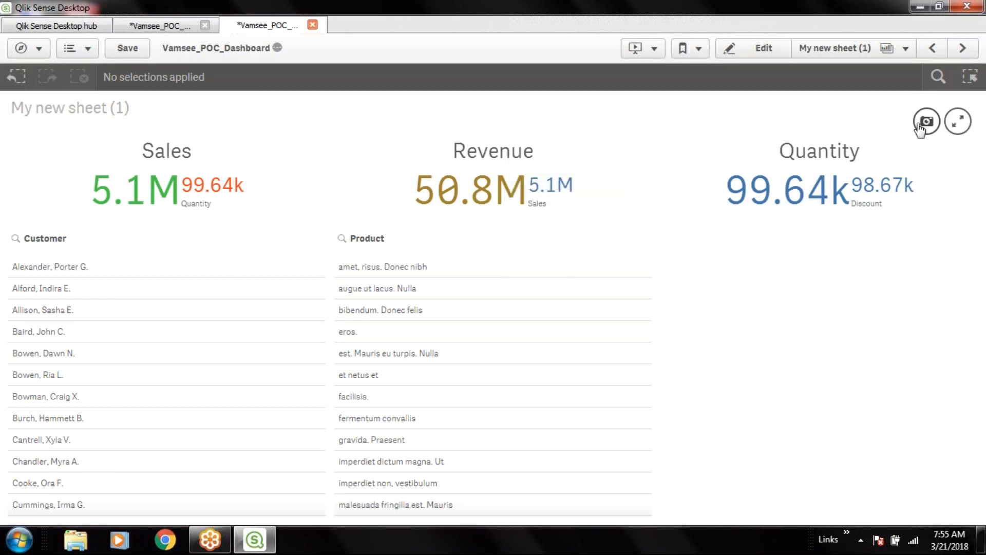
Take a snapshot of the Quantity KPI with the annotation KPI3.
click(920, 127)
click(850, 215)
text(KPI3)
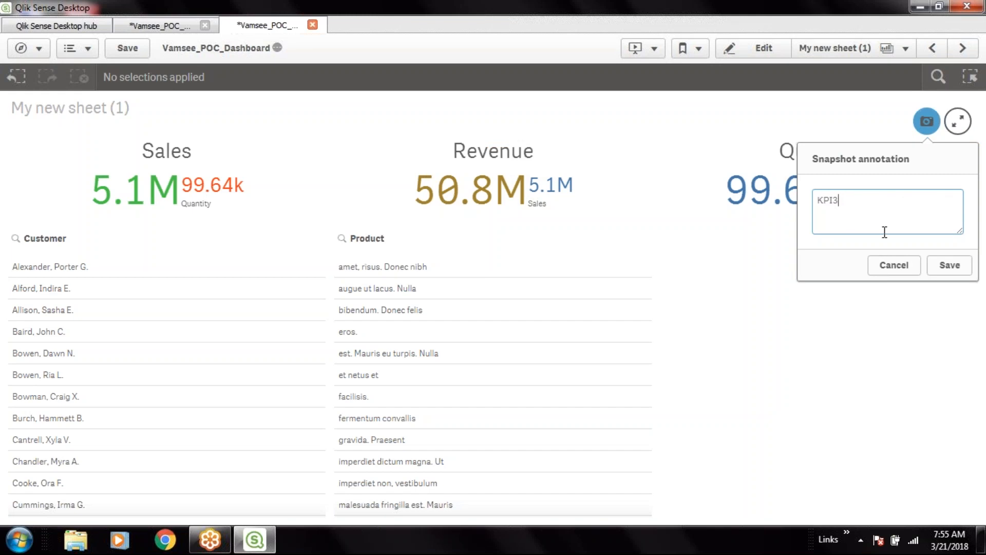
click(949, 265)
Return to the story and add the KPI2 snapshot, unlocking its aspect ratio and shrinking it into the header strip beside the Sales KPI.
click(168, 28)
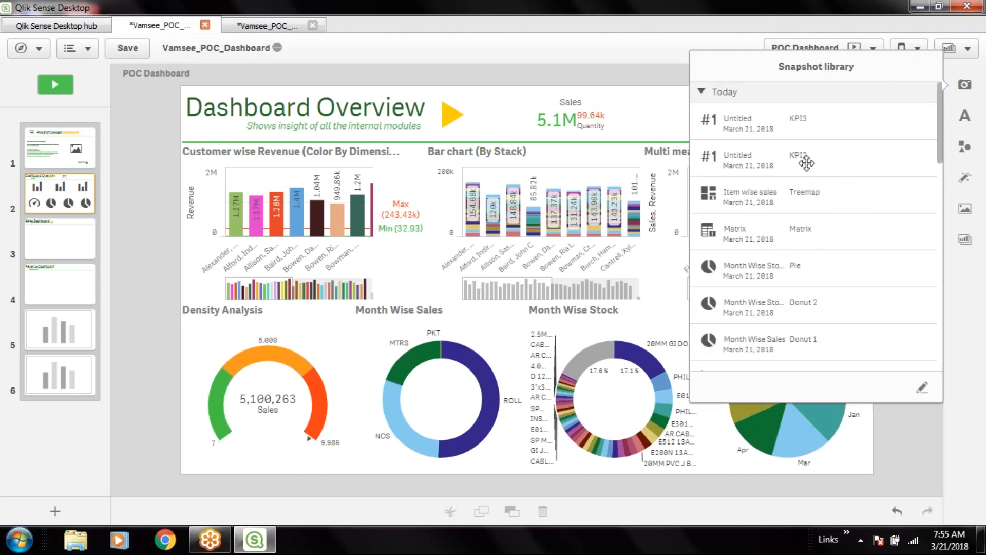
drag(806, 163, 649, 339)
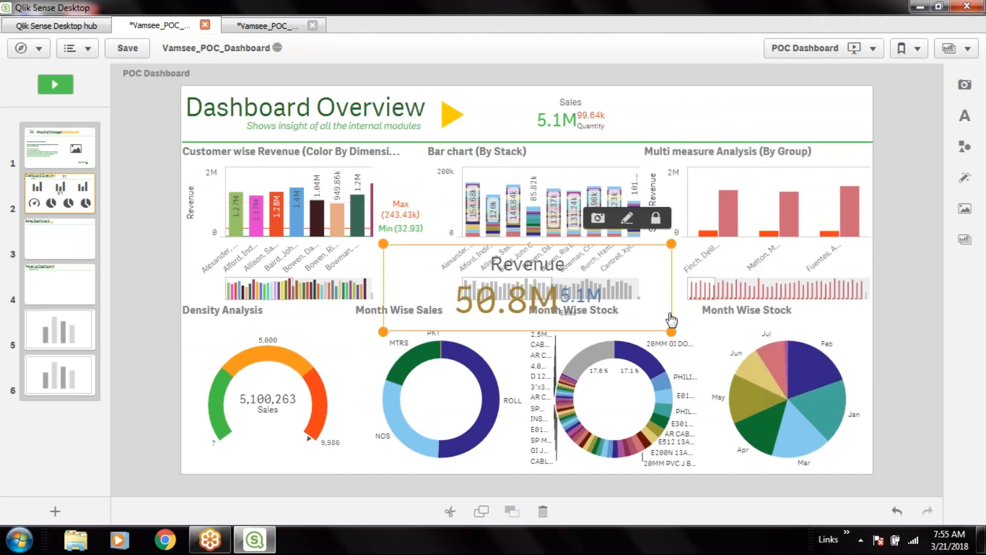
click(655, 217)
drag(651, 328, 522, 299)
drag(530, 247, 779, 95)
drag(790, 143, 766, 137)
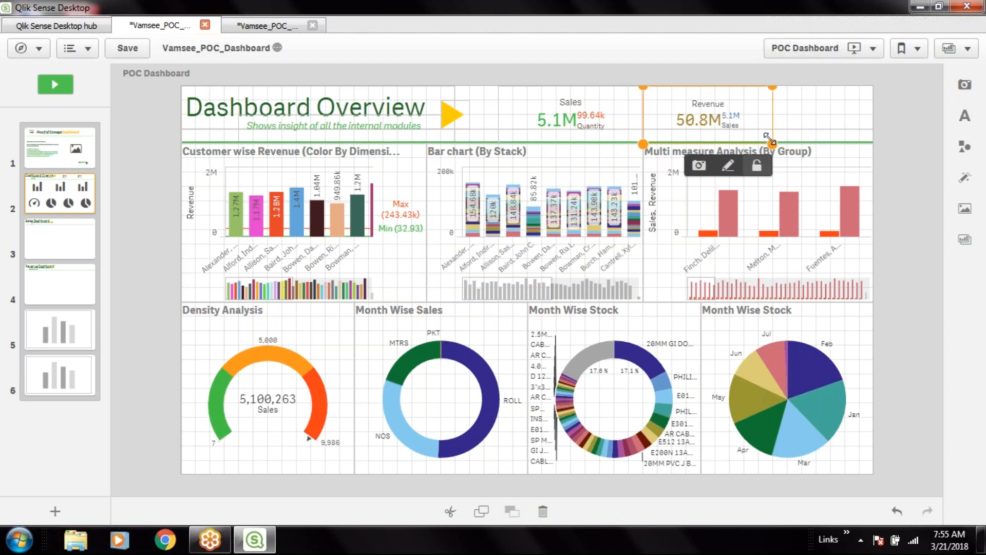
Shift the Sales KPI against the yellow arrow and move the Revenue KPI flush beside it.
drag(615, 115, 586, 109)
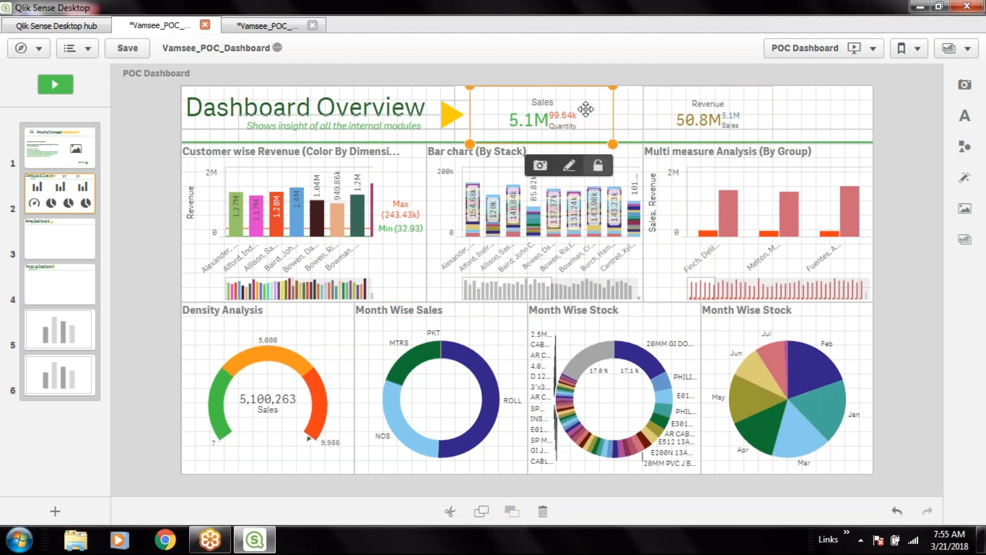
mouse_move(660, 128)
mouse_down()
mouse_move(669, 125)
mouse_move(645, 125)
mouse_up()
mouse_move(746, 143)
mouse_down()
mouse_move(756, 144)
mouse_move(744, 143)
mouse_up()
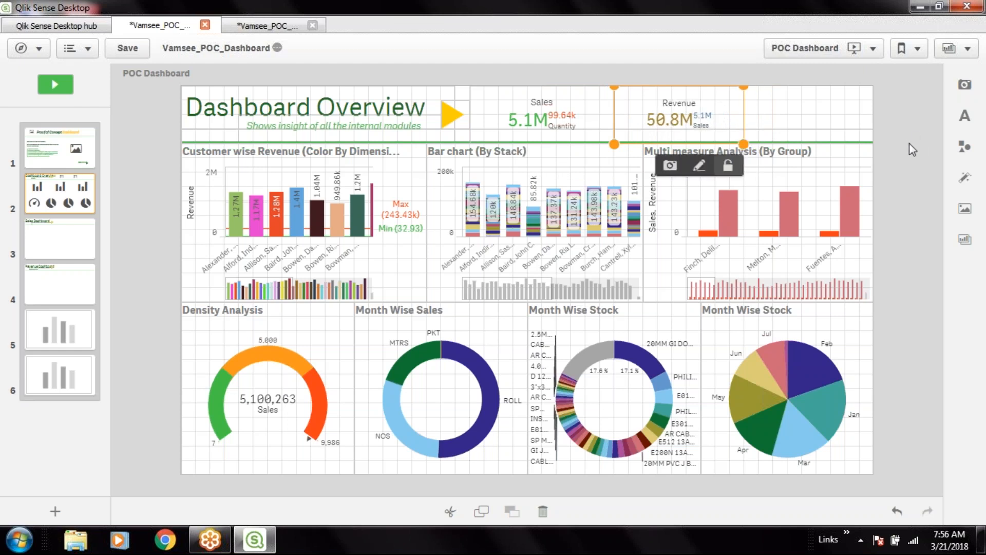
Add the KPI3 snapshot from the library, shrink it, and place it in the header strip against the slide's right edge.
click(965, 85)
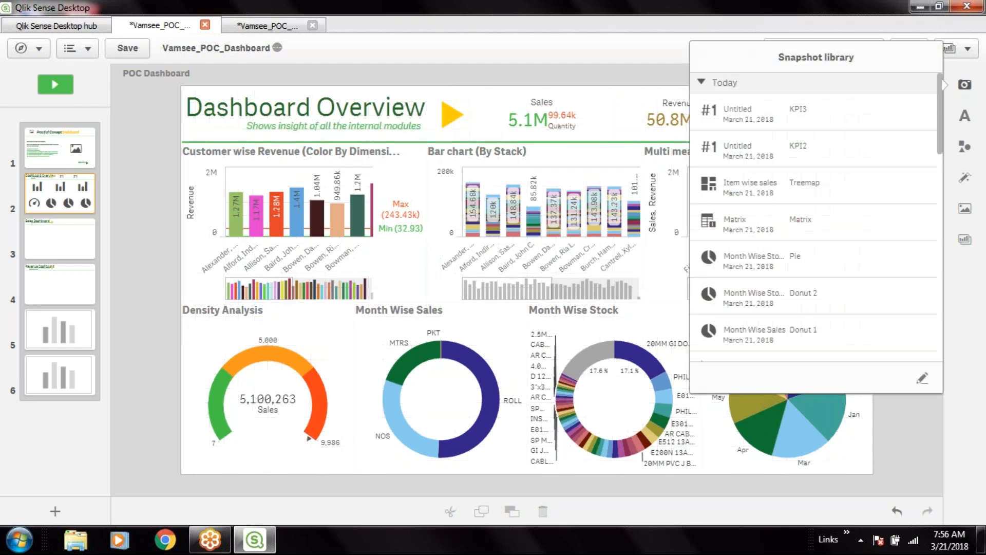
drag(827, 115, 661, 334)
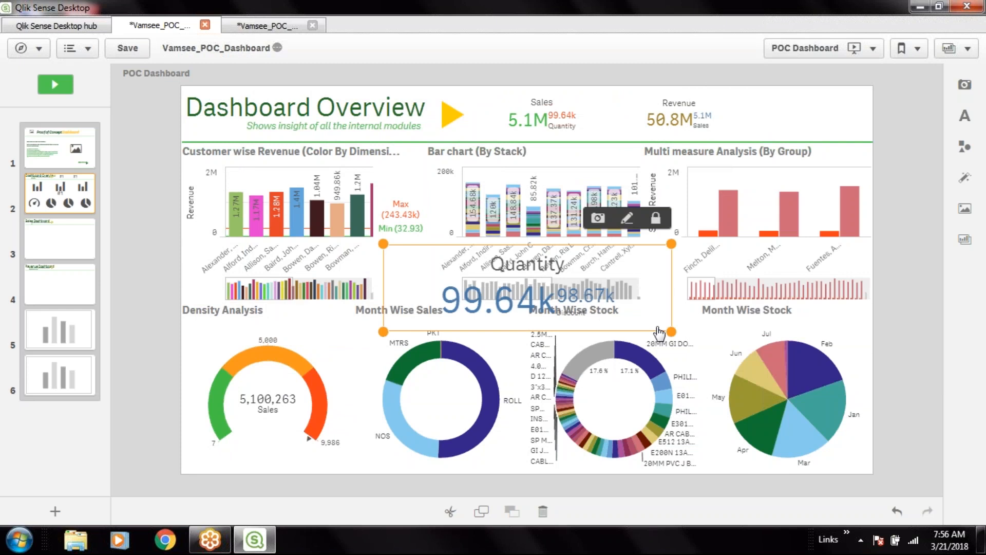
drag(672, 331, 883, 101)
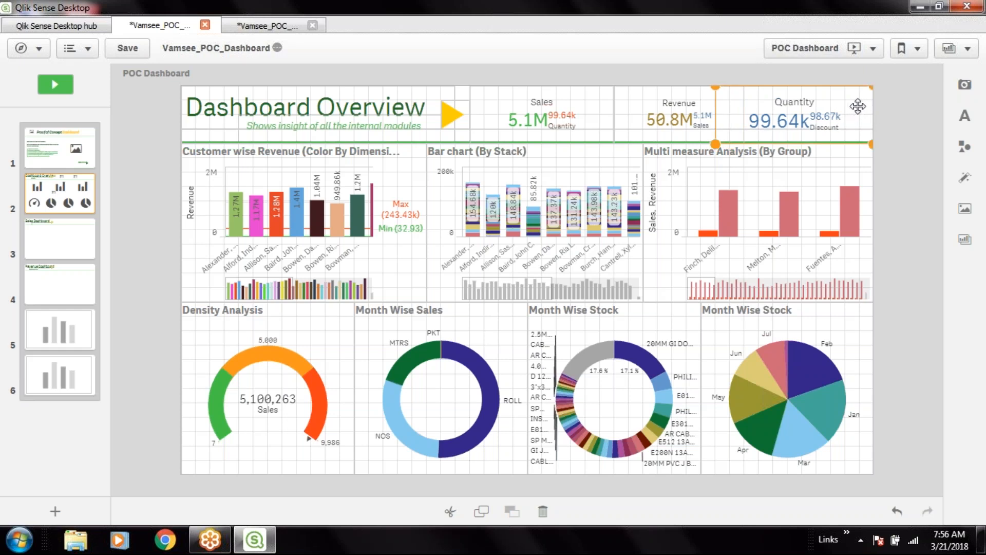
Widen the Revenue KPI toward the Quantity KPI, and widen the Sales KPI toward the Revenue KPI.
click(648, 117)
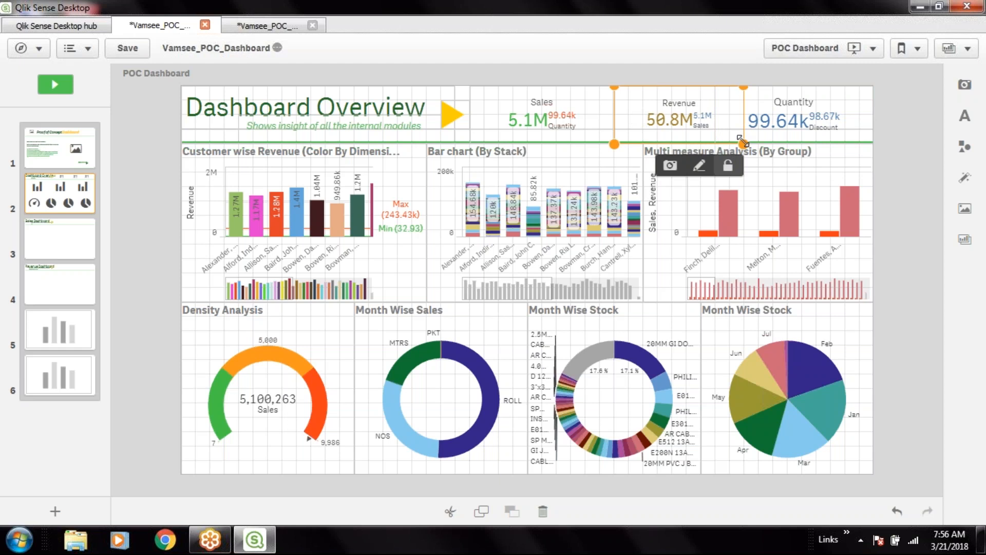
drag(743, 143, 753, 144)
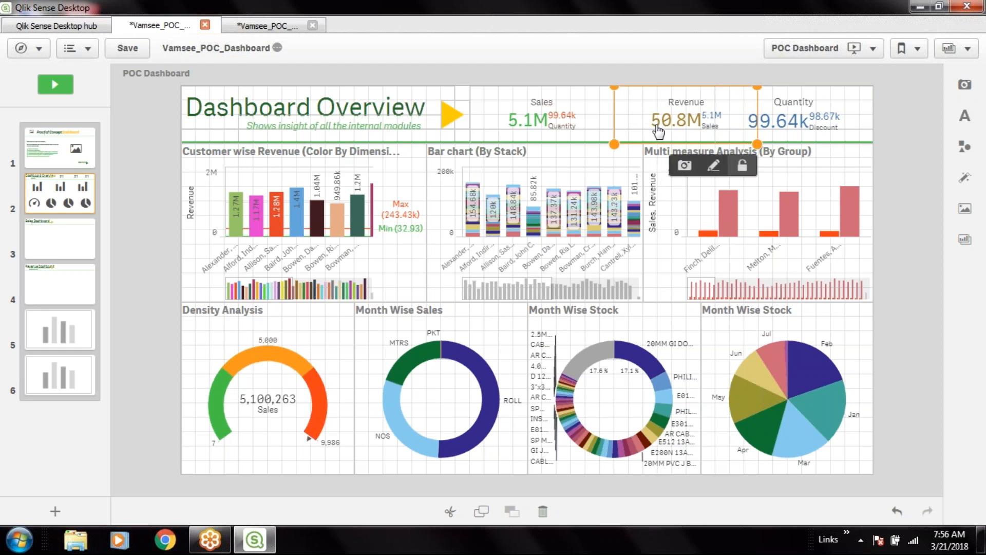
click(576, 133)
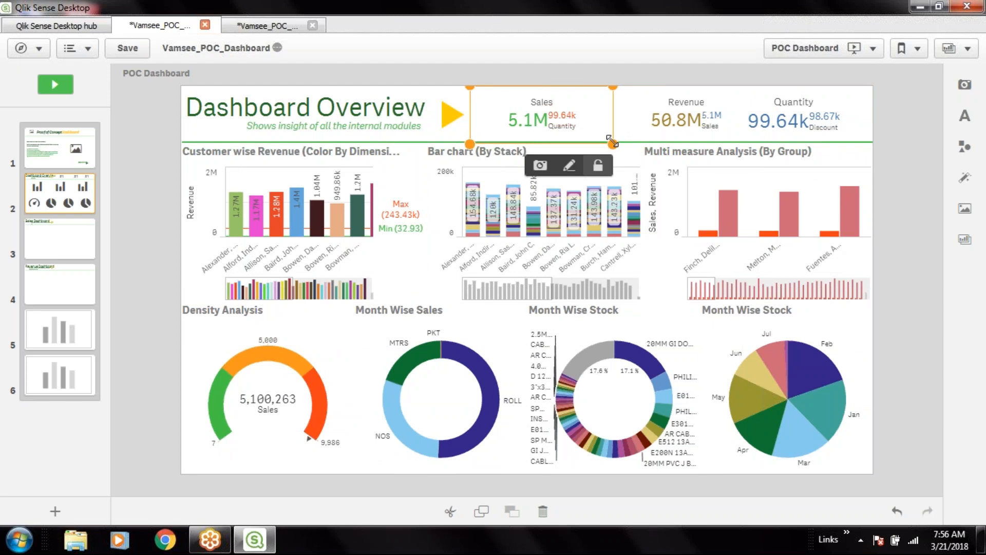
drag(612, 142, 627, 143)
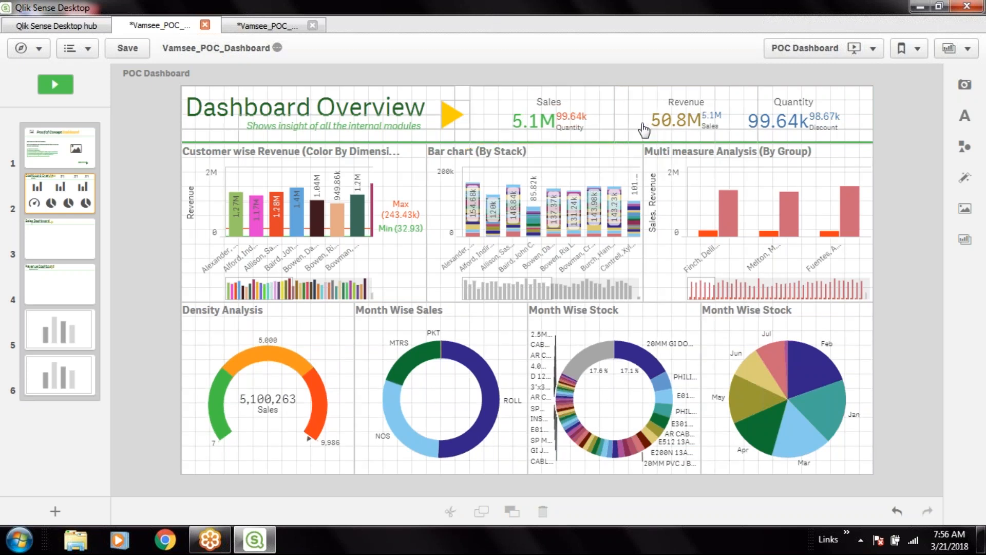
drag(625, 143, 633, 145)
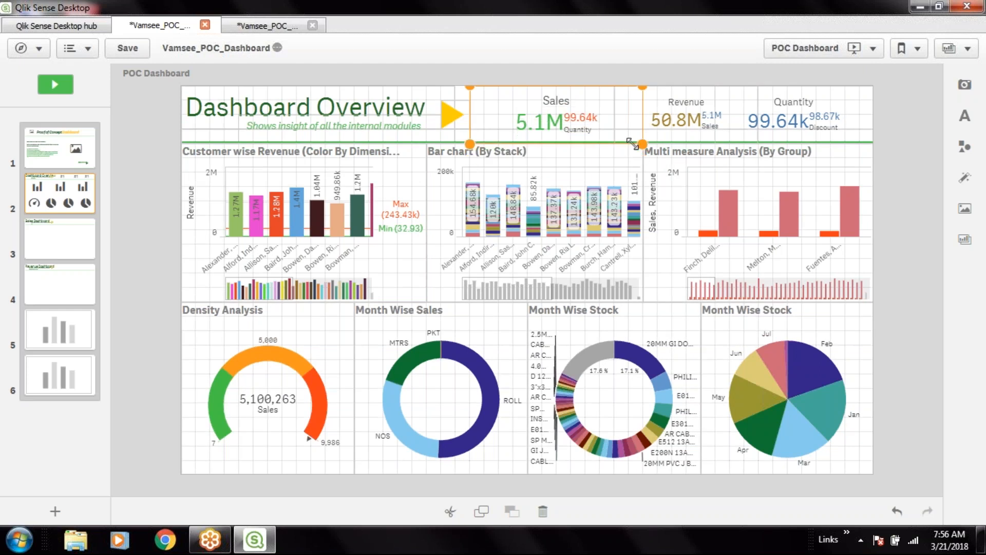
click(893, 147)
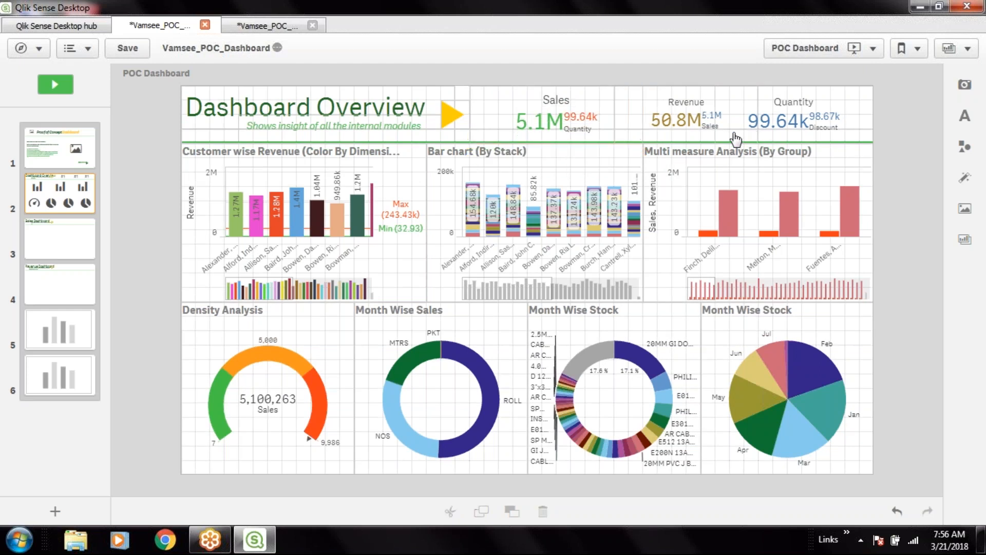
Enlarge the Revenue KPI slightly in width and height, extending it just below the green line.
click(735, 139)
click(697, 138)
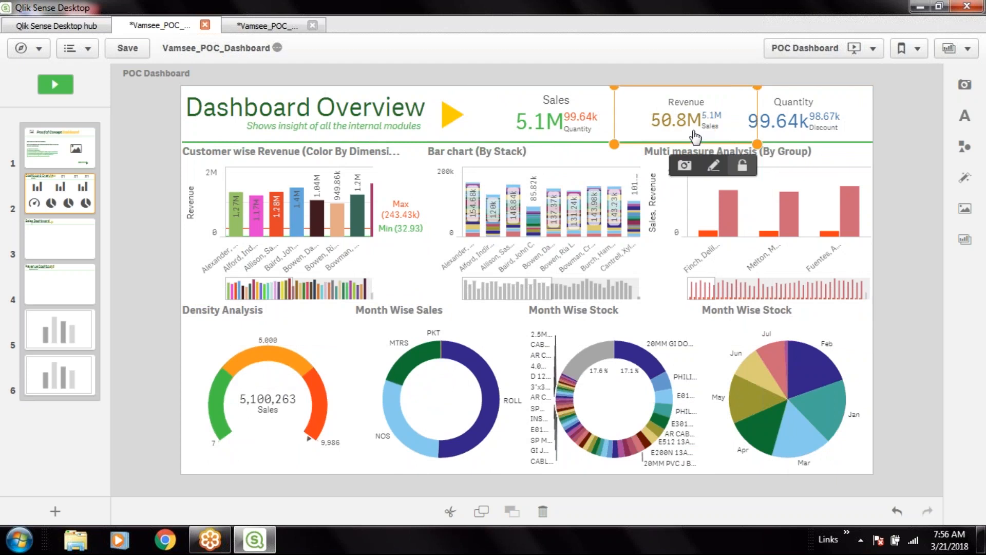
drag(757, 144, 772, 159)
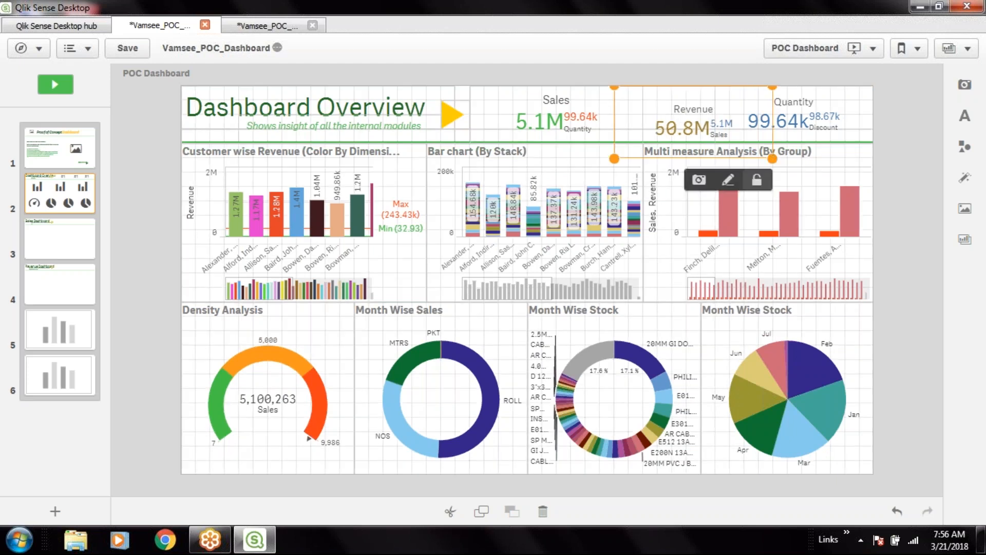
Nudge the Revenue KPI left and up to center it between the Sales and Quantity KPIs, with its title level with Quantity's.
key(Left)
key(Left)
key(Left)
key(Left)
key(Left)
key(Left)
key(Left)
key(Left)
key(Left)
key(Left)
key(Left)
key(Left)
key(Left)
key(Left)
key(Left)
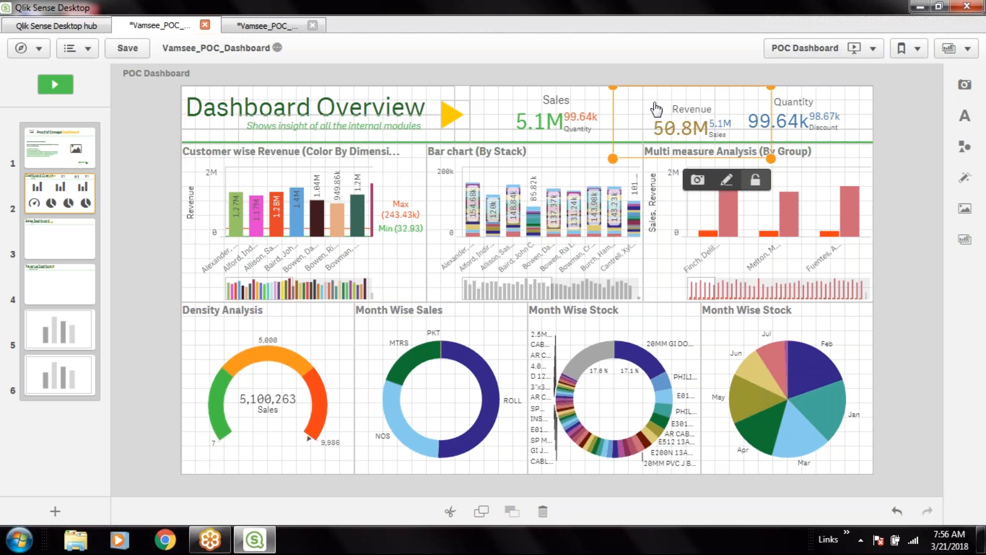
key(Left)
key(Left)
key(Left)
key(Left)
key(Left)
key(Left)
key(Left)
key(Left)
key(Up)
key(Up)
key(Up)
key(Up)
key(Up)
key(Up)
key(Up)
key(Up)
key(Up)
key(Up)
key(Up)
key(Up)
key(Up)
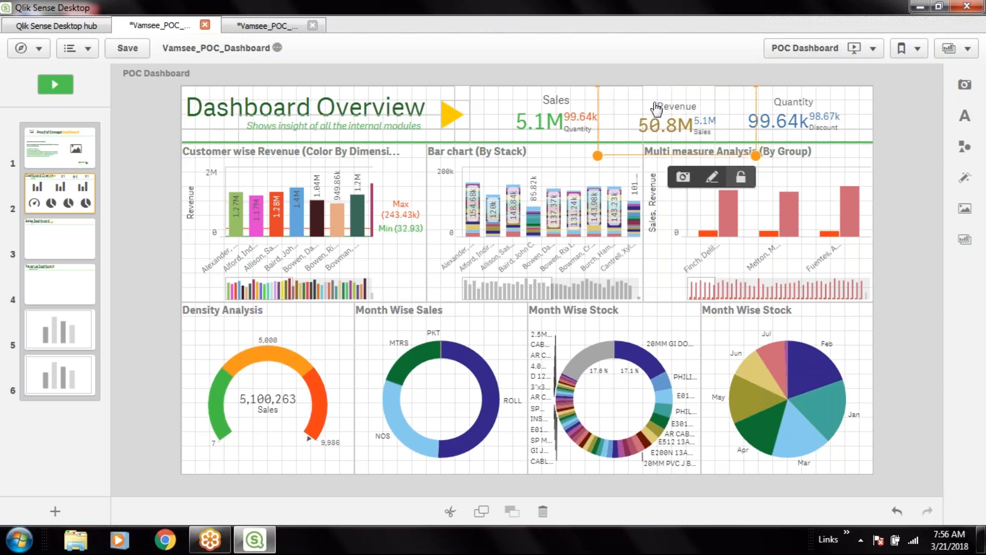
key(Down)
key(Down)
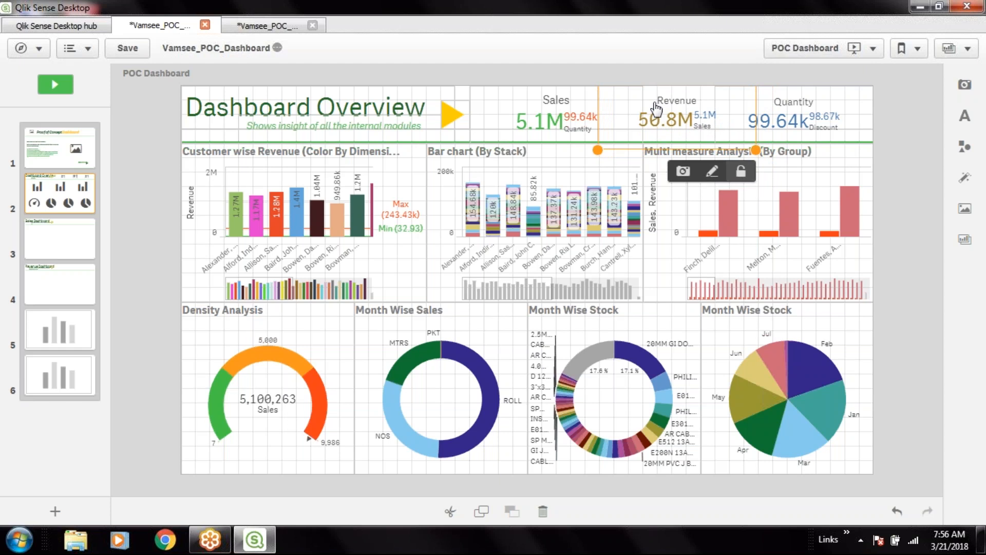
key(Down)
key(Down)
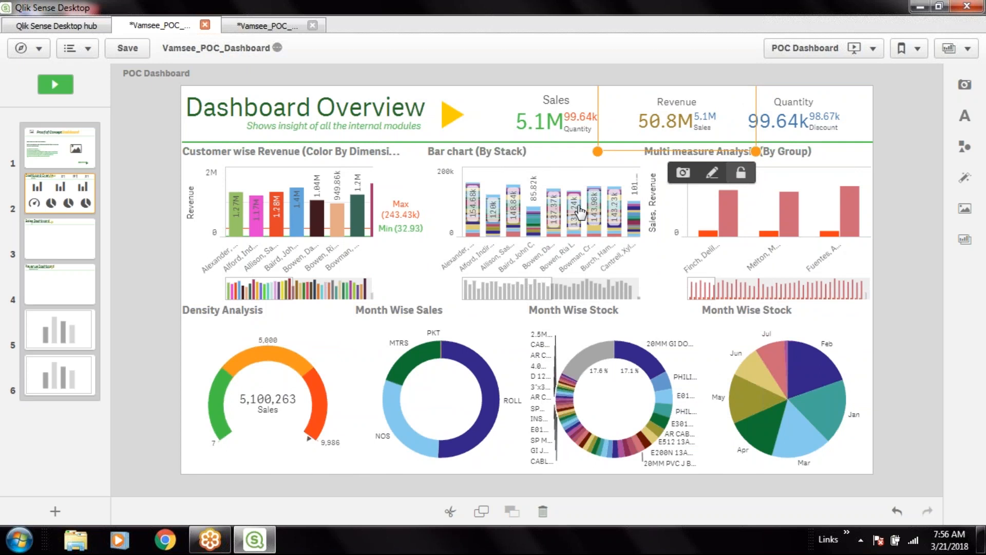
click(902, 171)
click(570, 122)
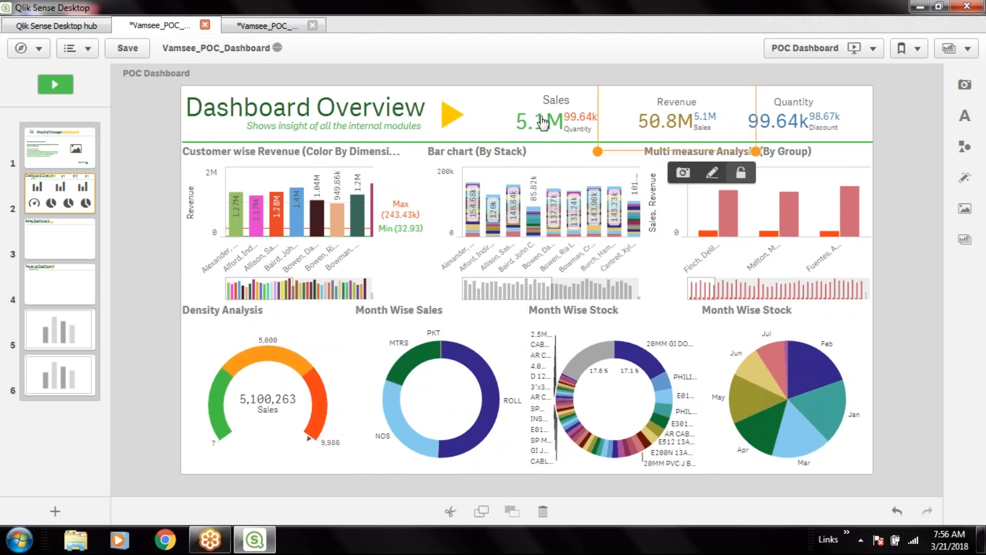
Enlarge the Revenue KPI slightly and raise its title, then enlarge the Quantity KPI and shift it to the slide's right edge.
click(699, 126)
drag(700, 126, 700, 127)
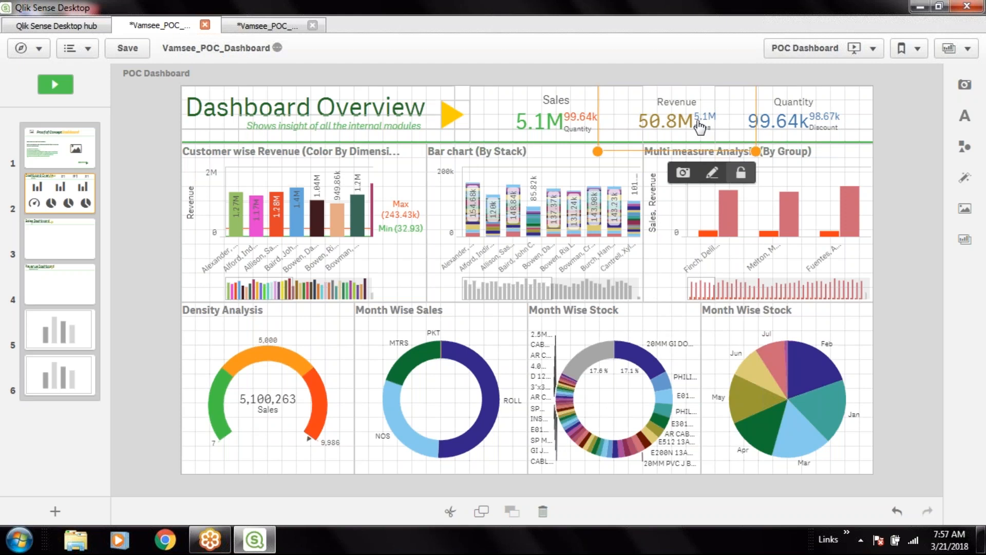
drag(756, 151, 767, 149)
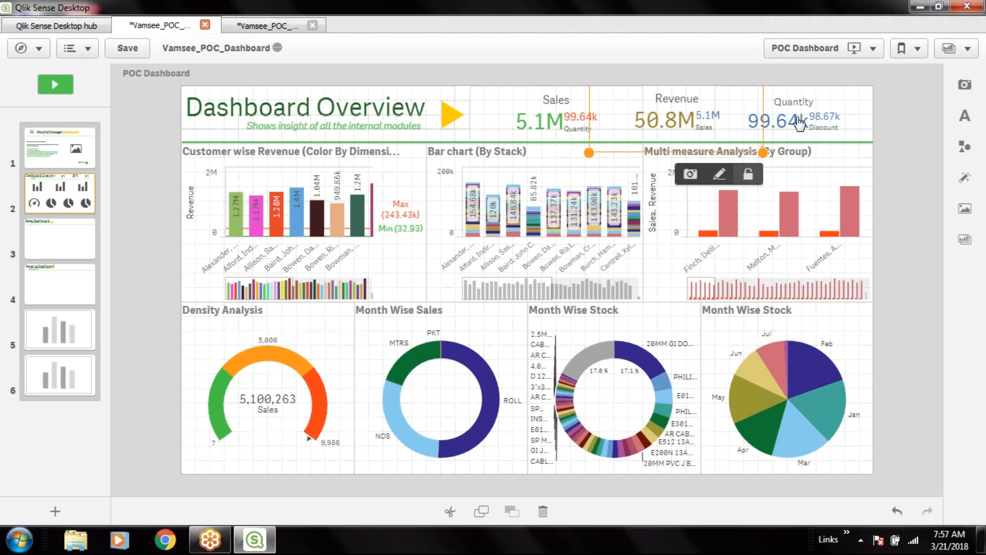
click(816, 129)
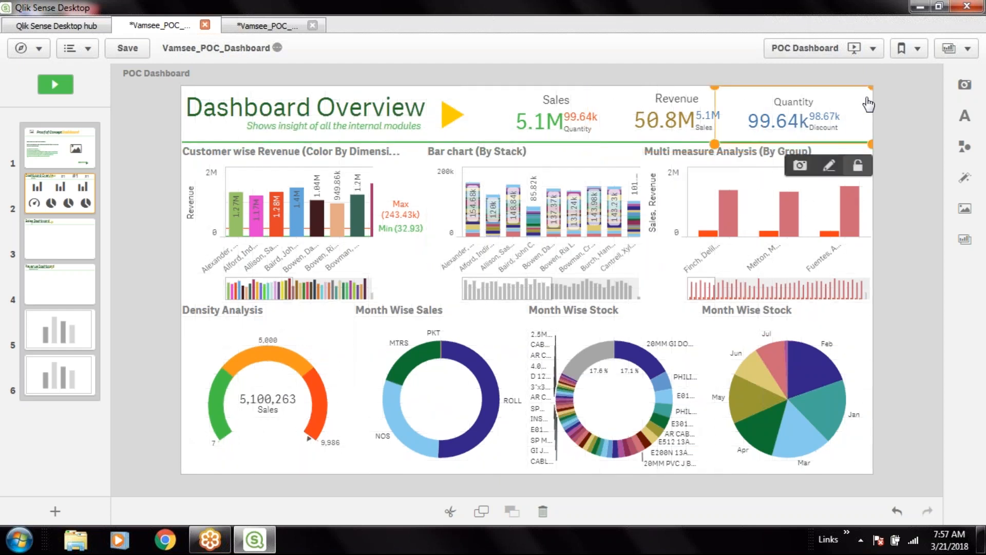
mouse_move(871, 87)
mouse_down()
mouse_move(877, 79)
mouse_move(875, 88)
mouse_up()
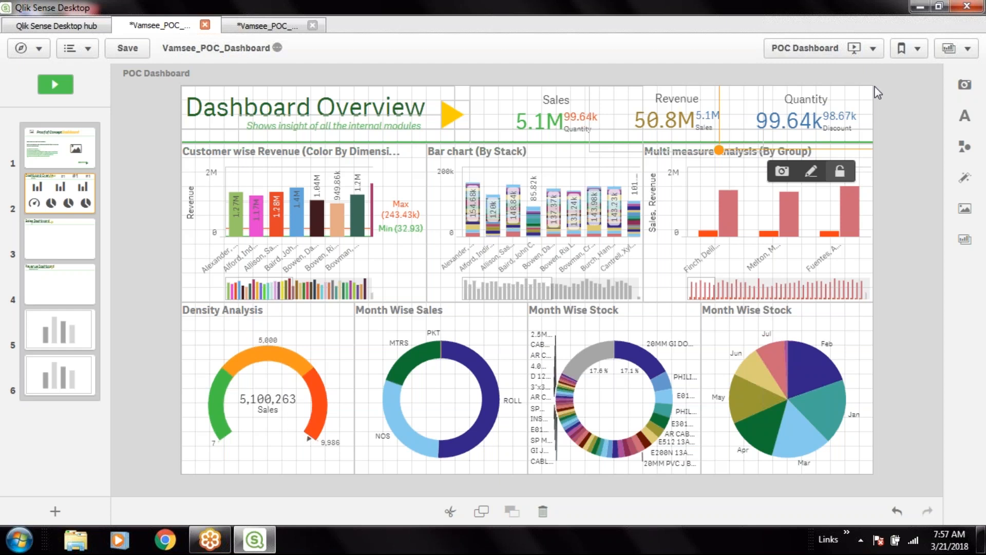
Move the Sales KPI slightly up and enlarge it in width and height past the green line.
click(612, 119)
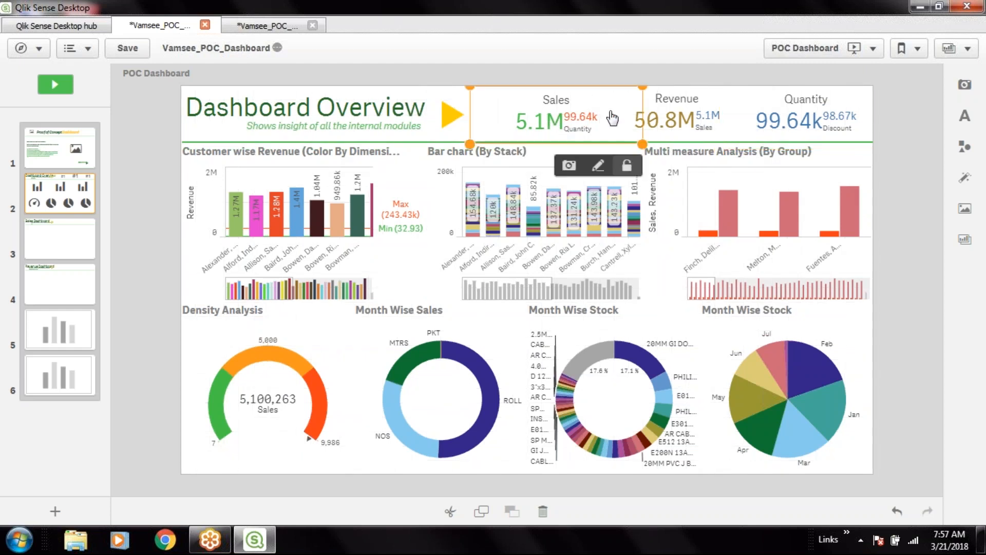
click(907, 150)
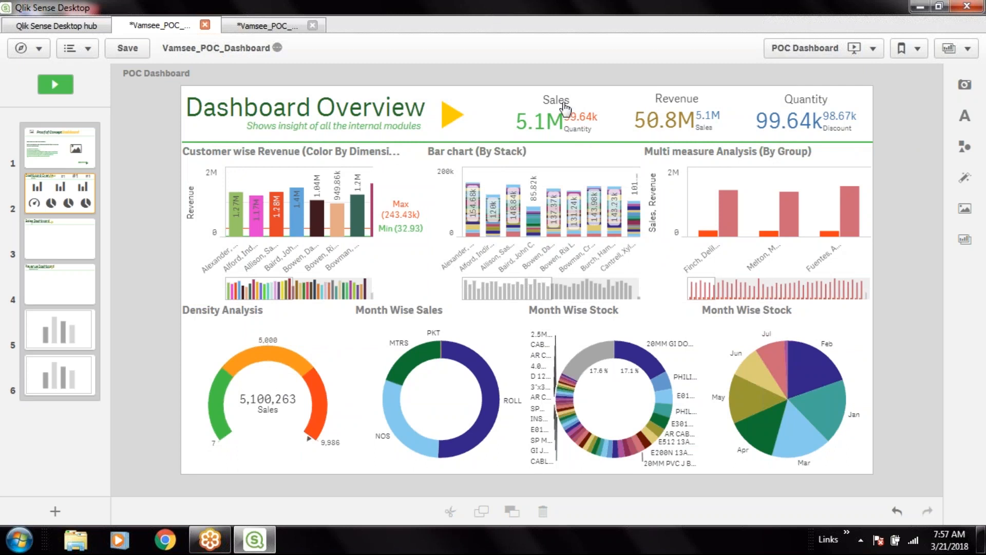
click(549, 110)
drag(645, 84, 645, 78)
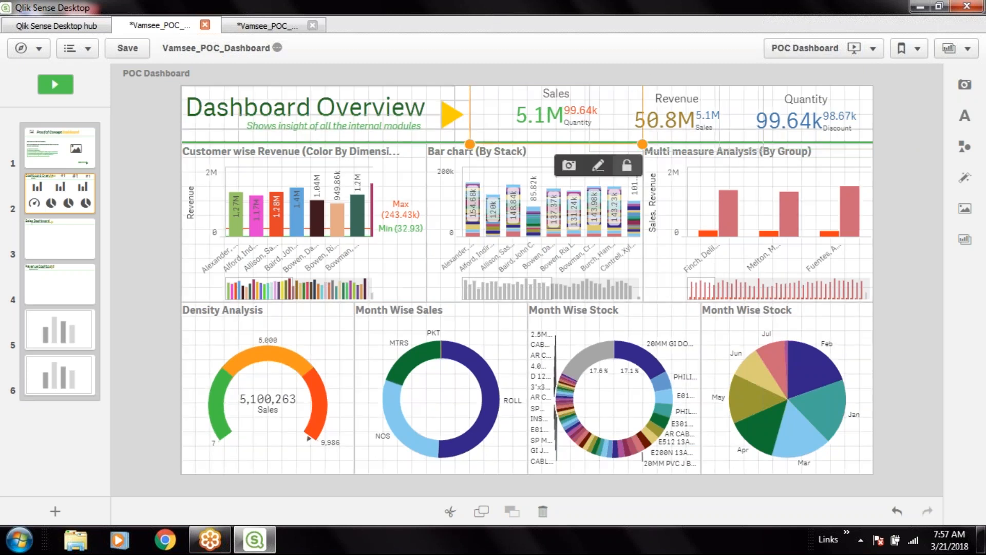
drag(642, 142, 650, 141)
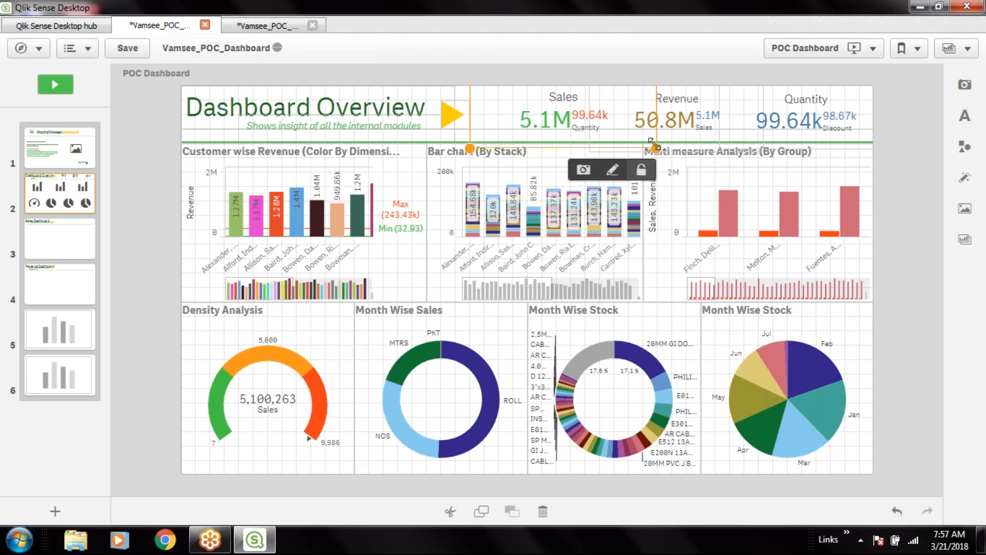
Nudge the Sales KPI left and down until its title is level with the Revenue title, and save the story.
key(ctrl+Left)
key(ctrl+Left)
key(ctrl+Down)
key(ctrl+Up)
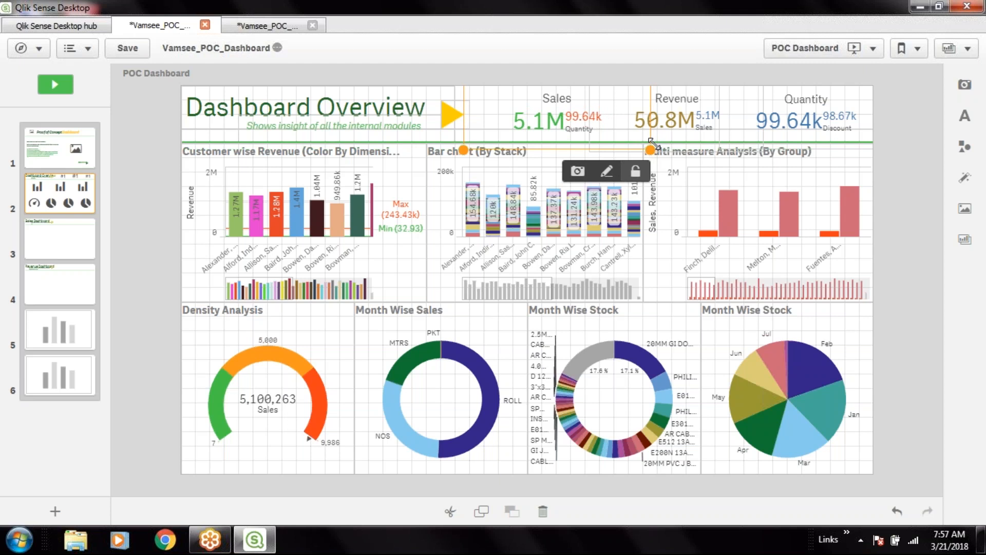
key(ctrl+Down)
key(ctrl+Left)
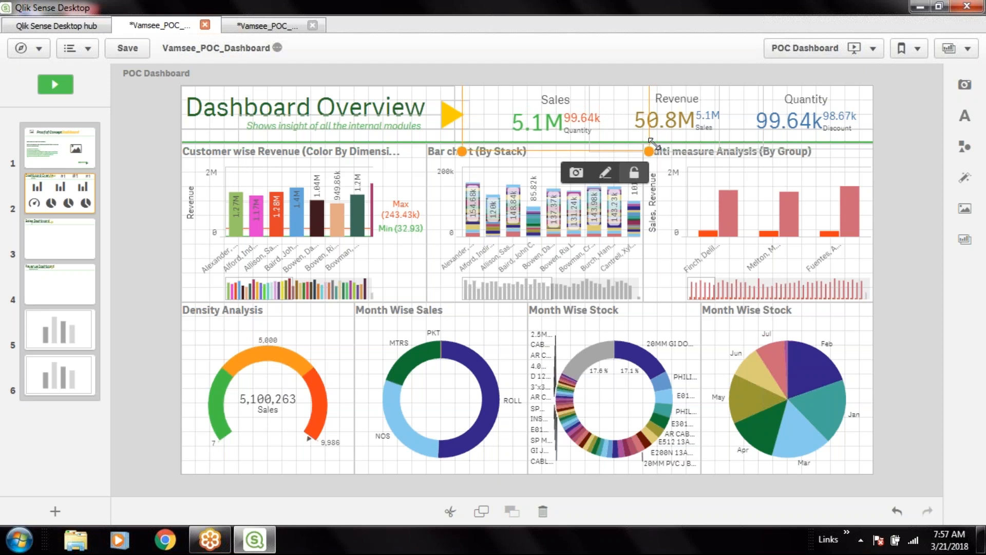
click(900, 191)
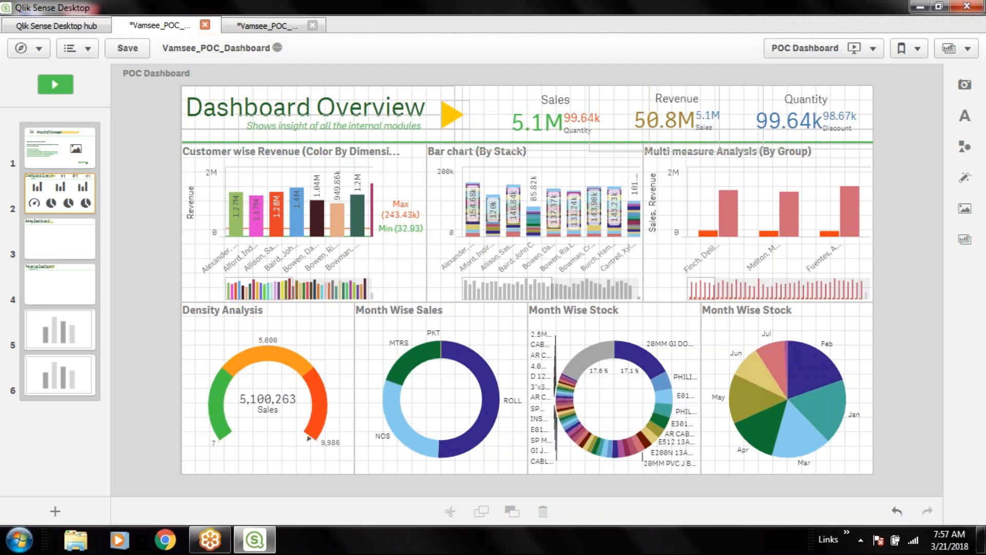
click(129, 48)
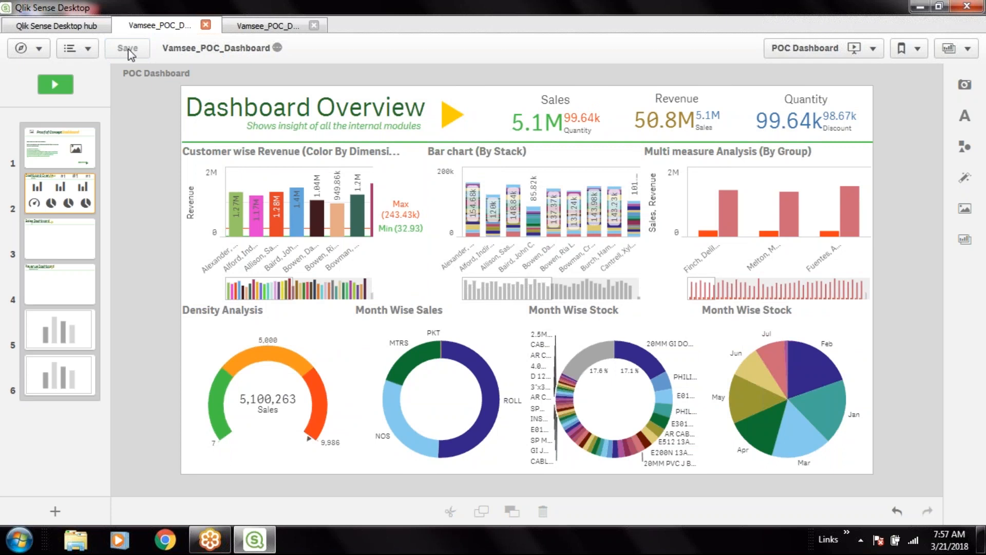
From the Sales Dashboard slide, insert the Score Card sheet into the story as a live data sheet.
click(73, 244)
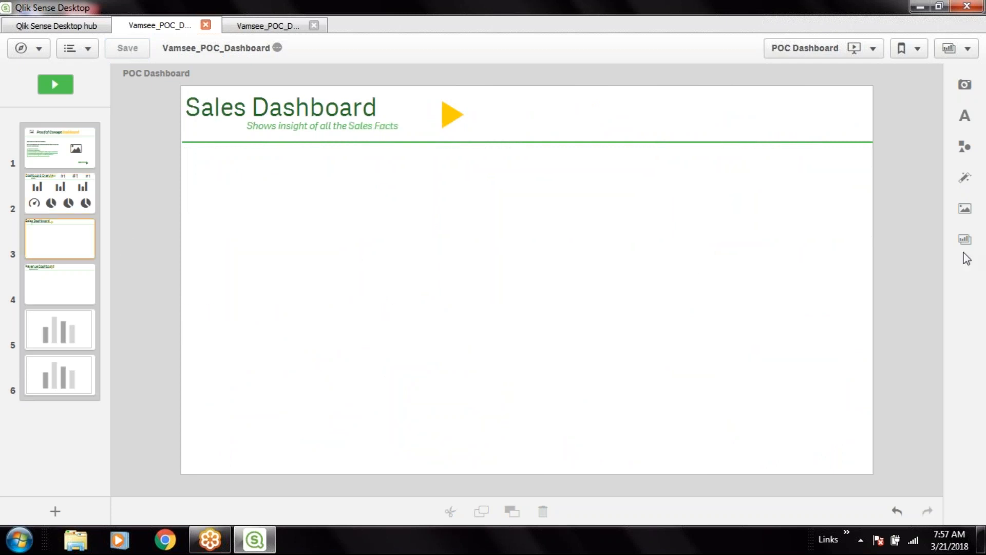
click(67, 197)
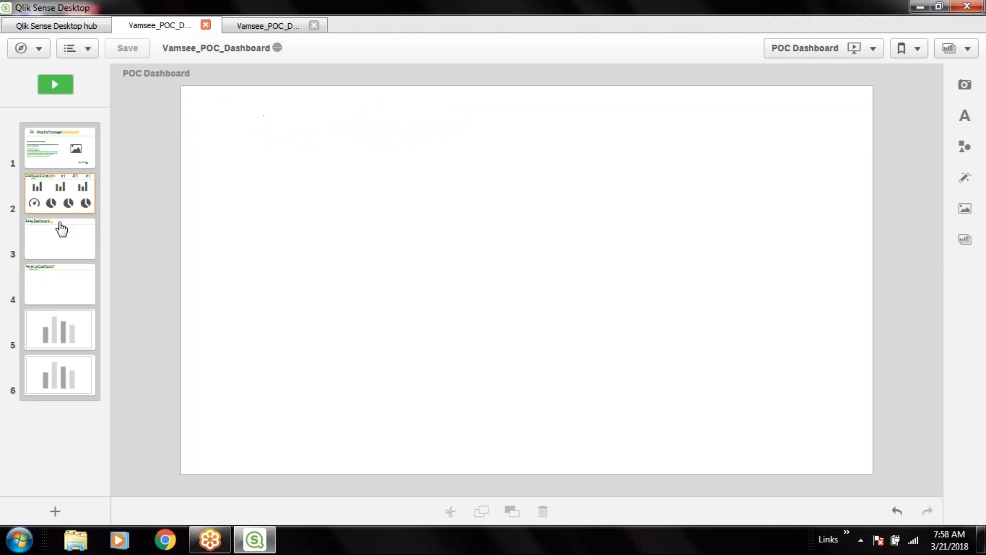
click(75, 253)
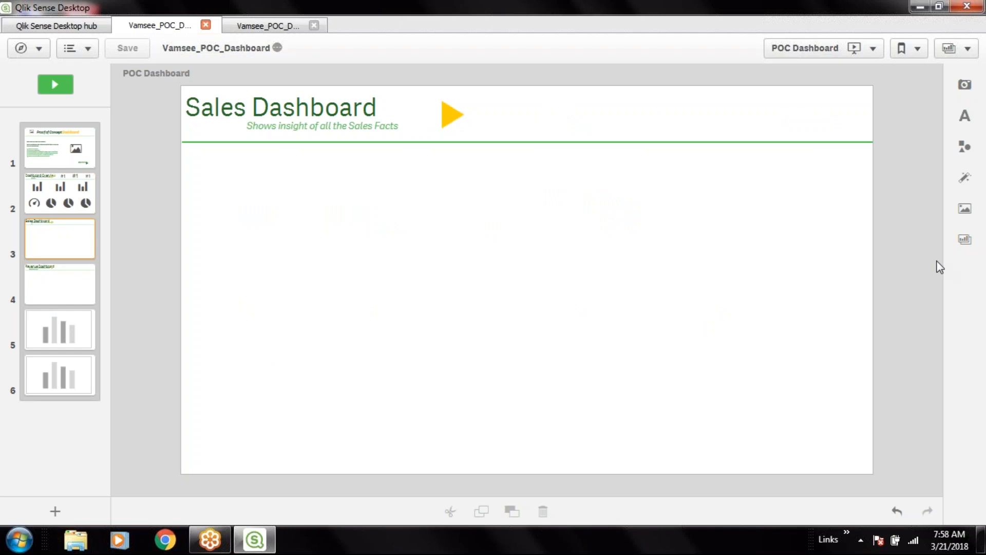
click(962, 243)
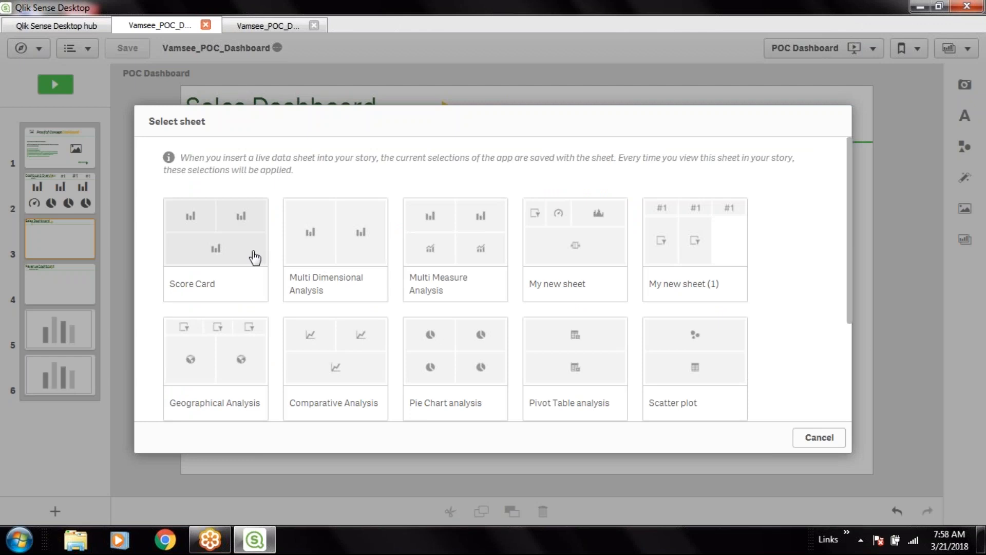
scroll(642, 332, down, 3)
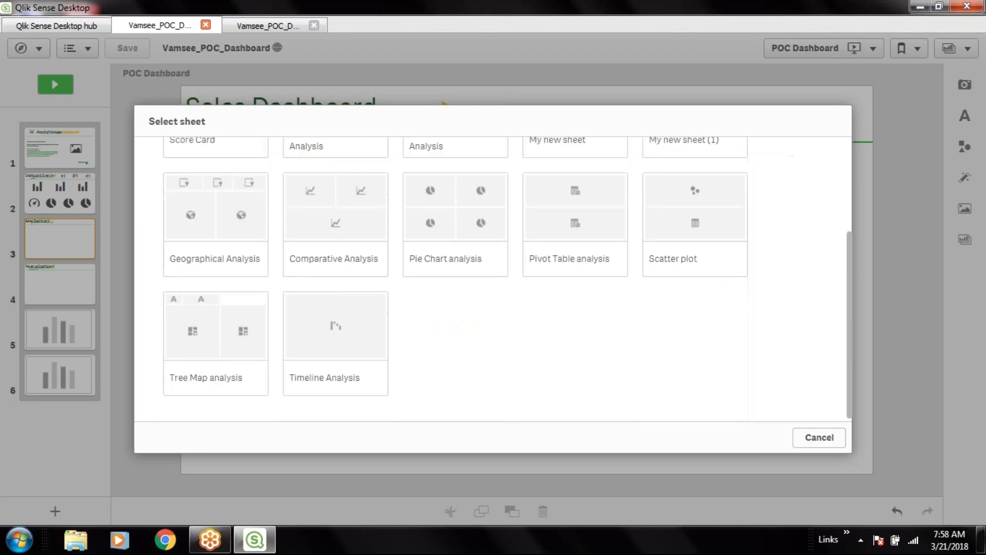
scroll(631, 333, up, 3)
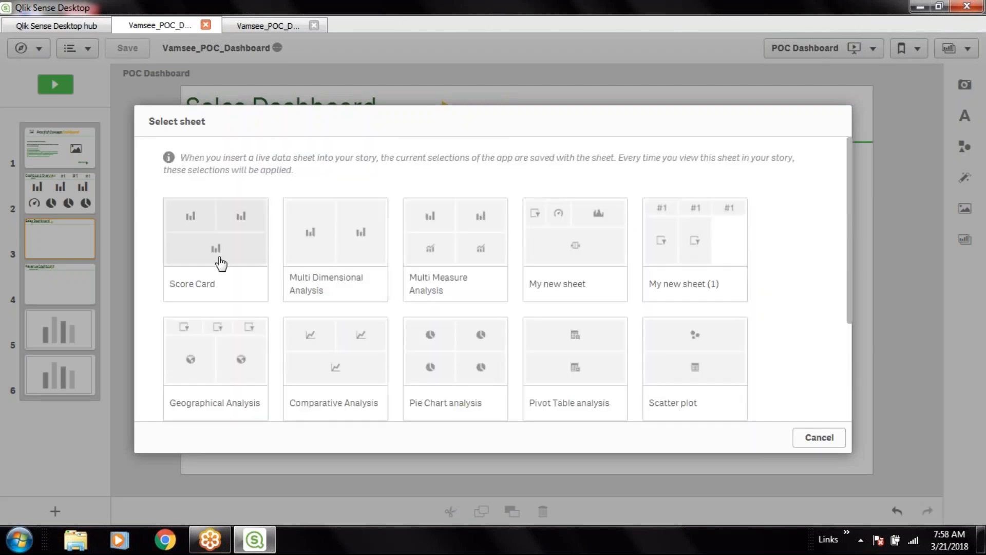
click(221, 263)
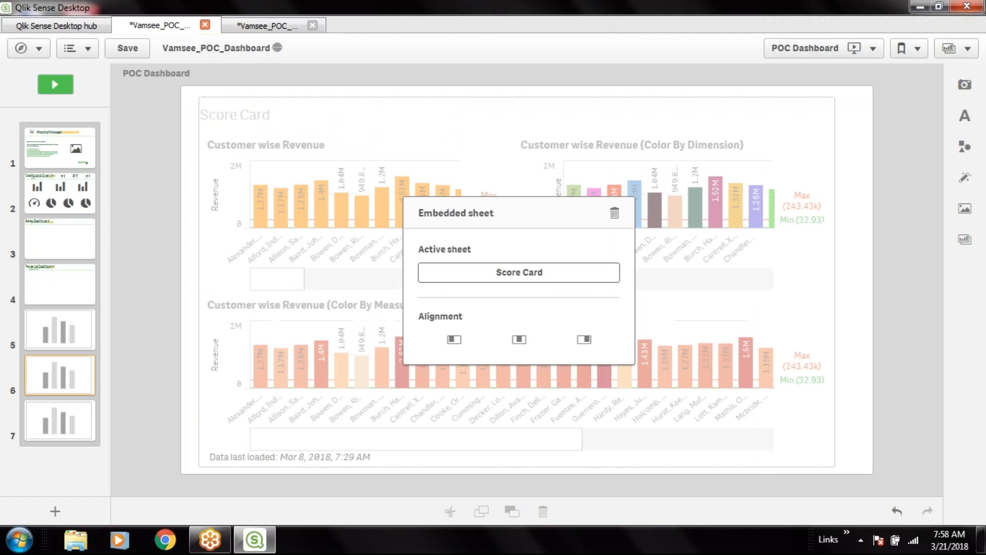
Return to the Sales Dashboard slide and insert the Multi Dimensional Analysis sheet into the story as a live data sheet.
click(51, 294)
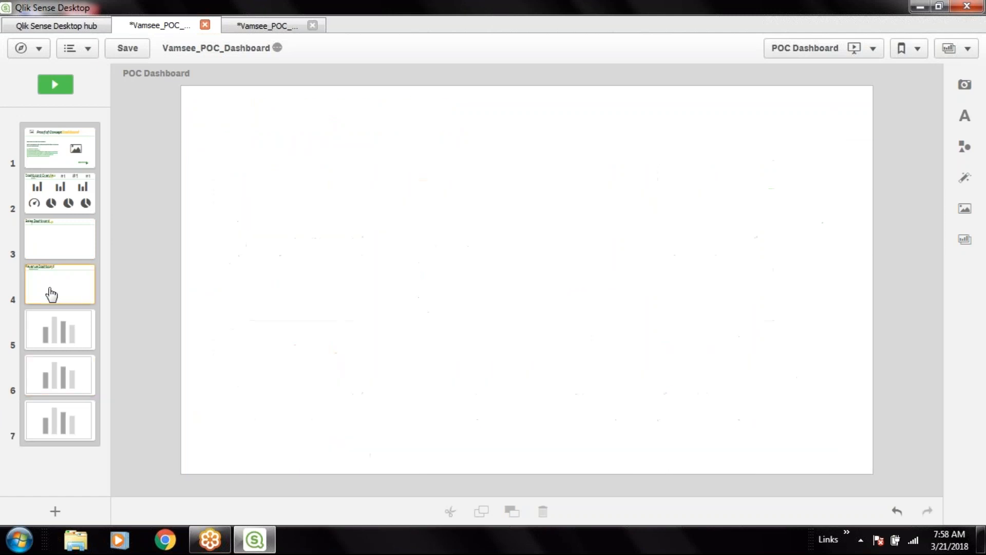
click(56, 249)
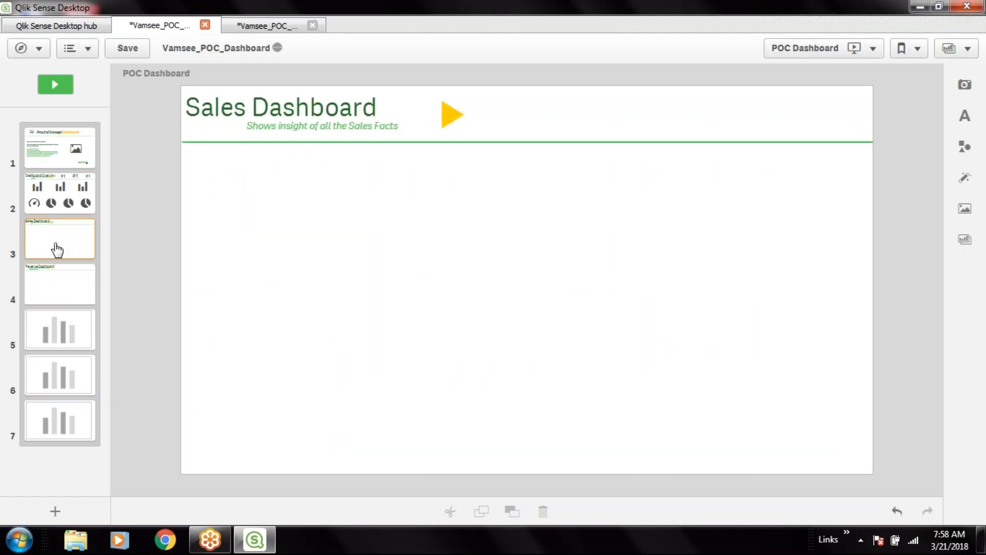
click(53, 290)
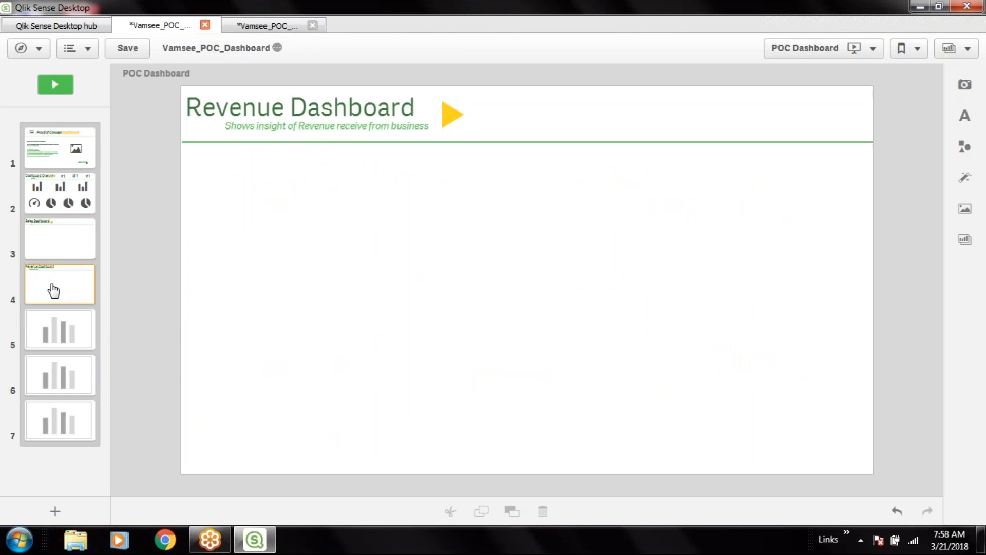
click(63, 248)
click(964, 240)
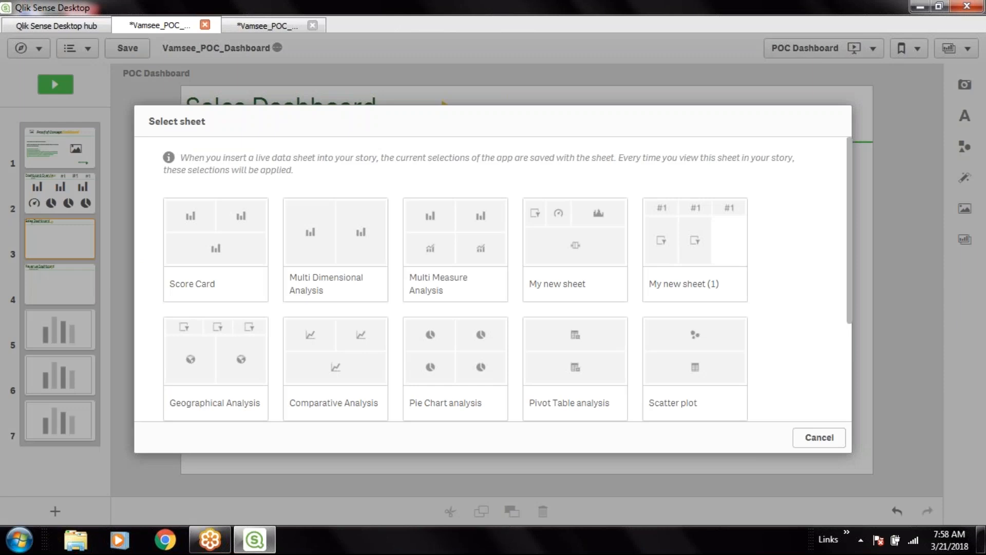
click(348, 254)
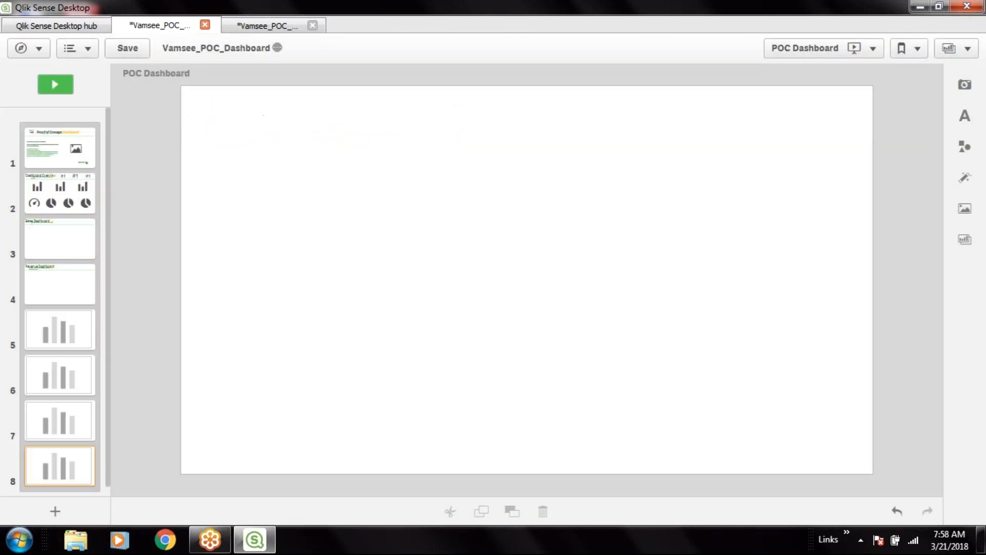
On the embedded Score Card slide 6, try a text object reading "Sales DAshboard" over the sheet's upper-left corner, and delete it.
click(61, 287)
click(59, 234)
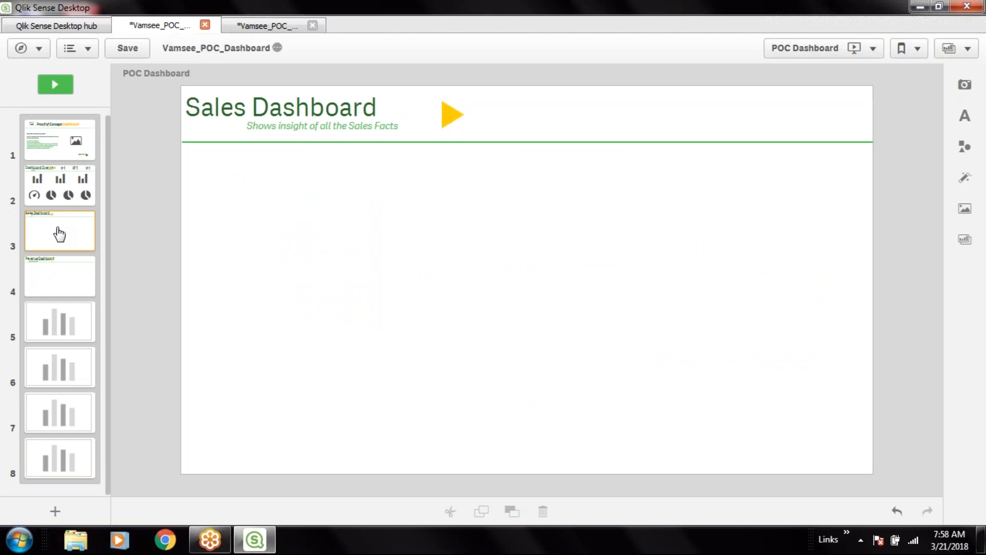
click(67, 369)
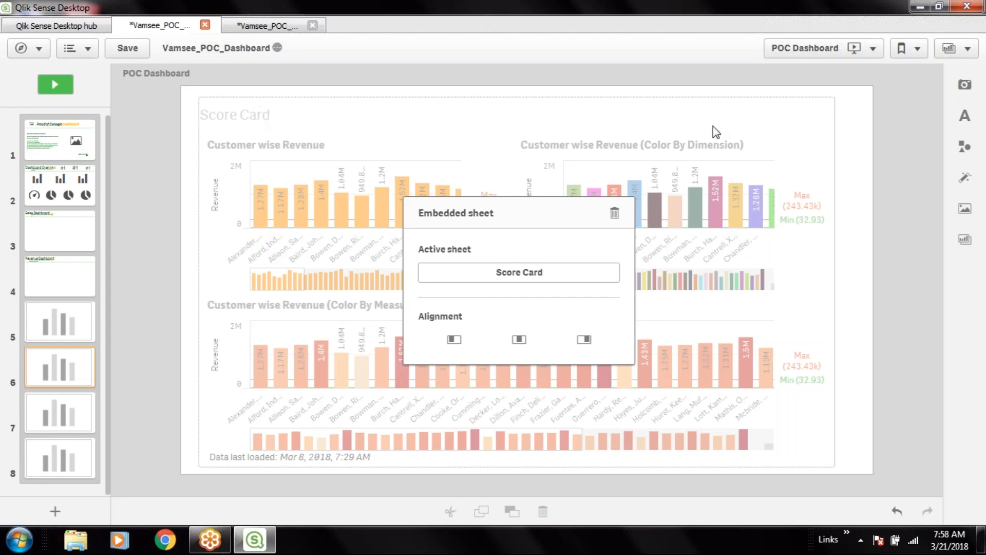
click(964, 119)
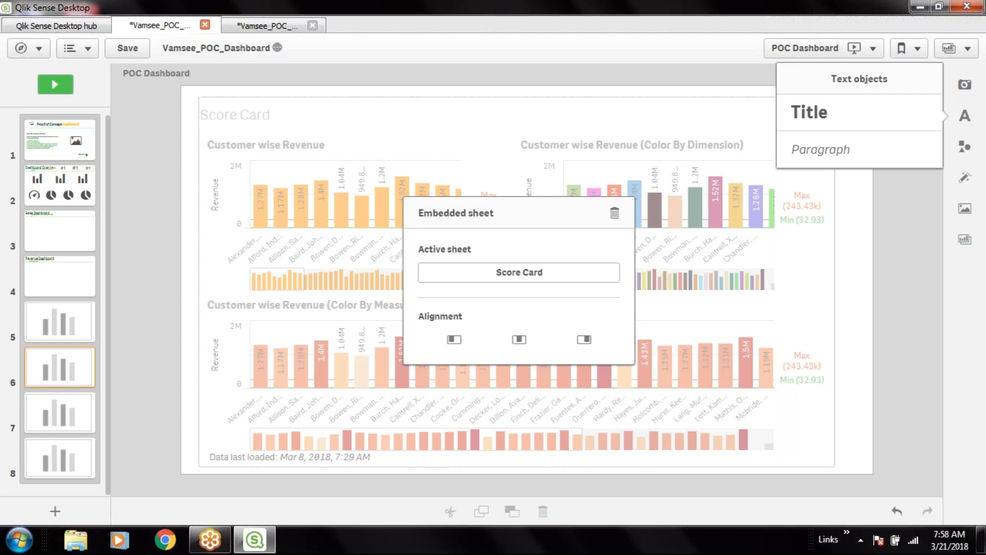
click(828, 149)
mouse_move(657, 271)
mouse_down()
mouse_move(569, 242)
mouse_move(451, 91)
mouse_move(438, 88)
mouse_up()
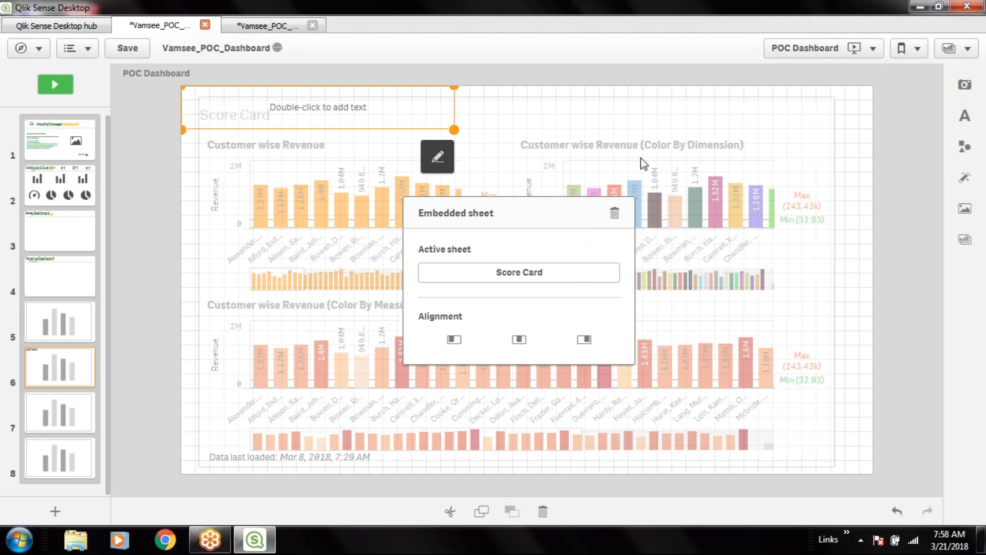
double_click(355, 111)
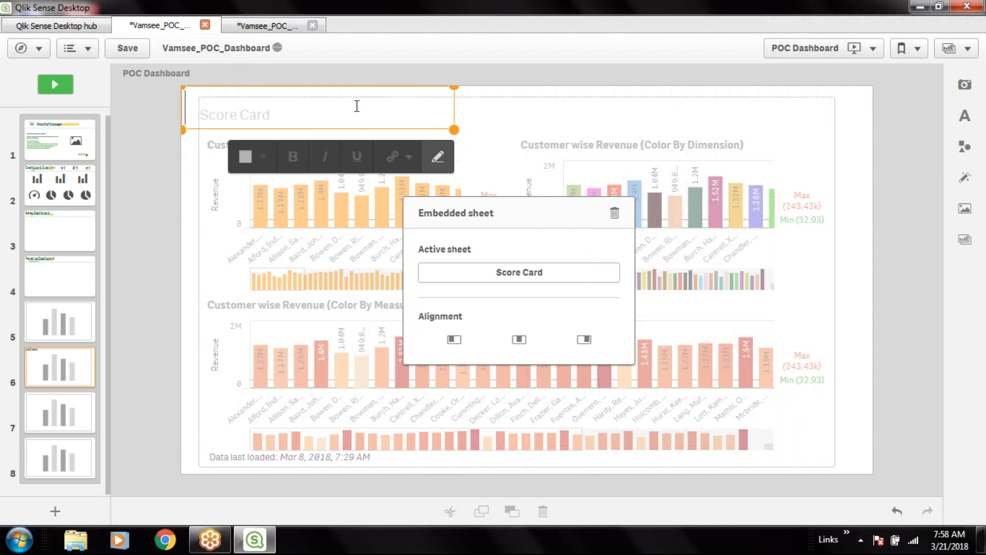
text(Sal)
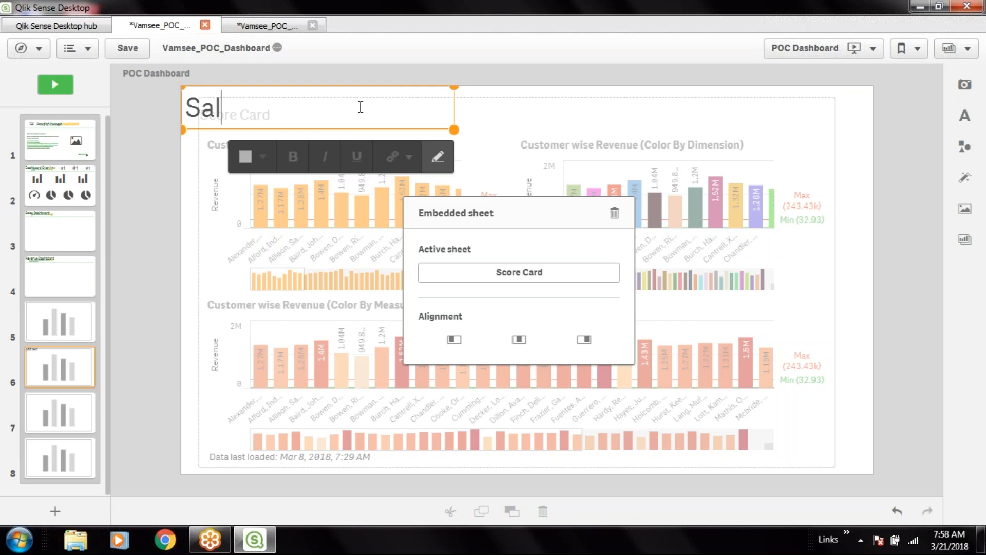
text(es DAshboard)
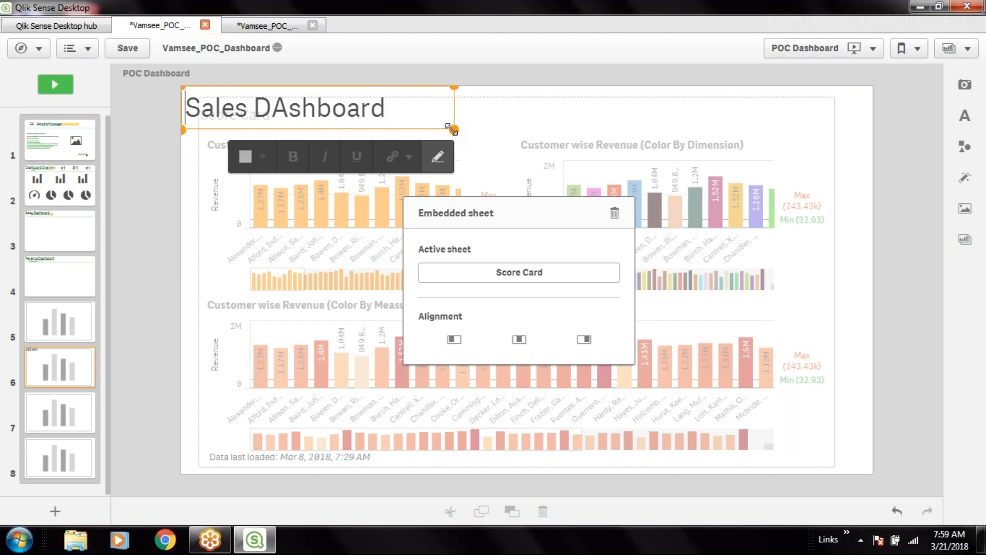
key(Delete)
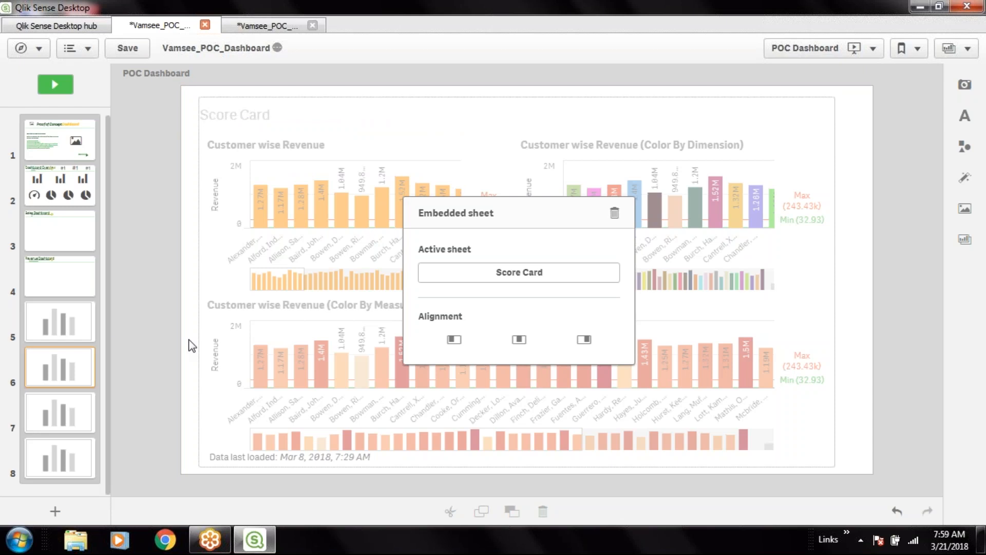
Add the country-wise population map snapshot to the Sales Dashboard slide and place it at the left edge, just below the green line.
click(75, 282)
click(59, 236)
click(965, 86)
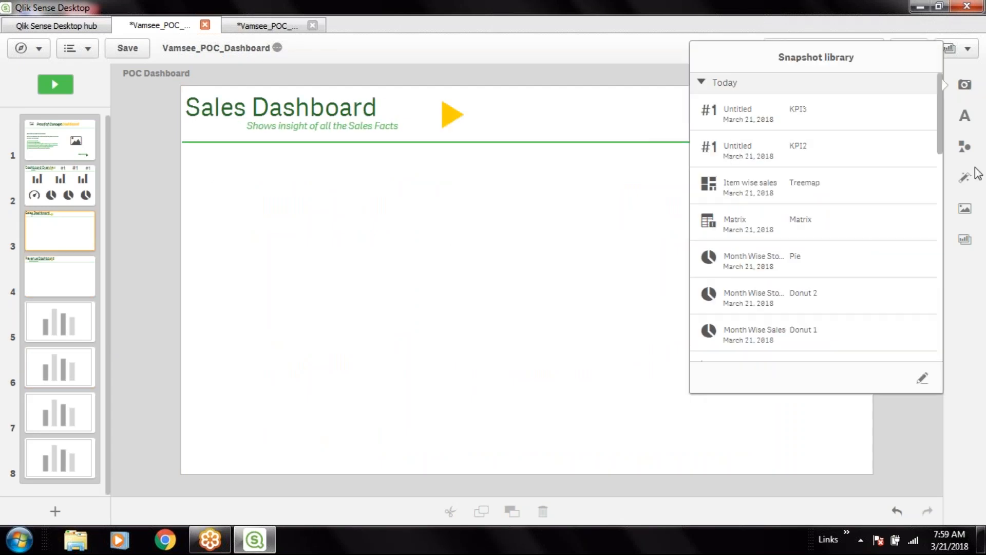
drag(940, 121, 945, 156)
scroll(757, 299, up, 1)
drag(758, 299, 527, 287)
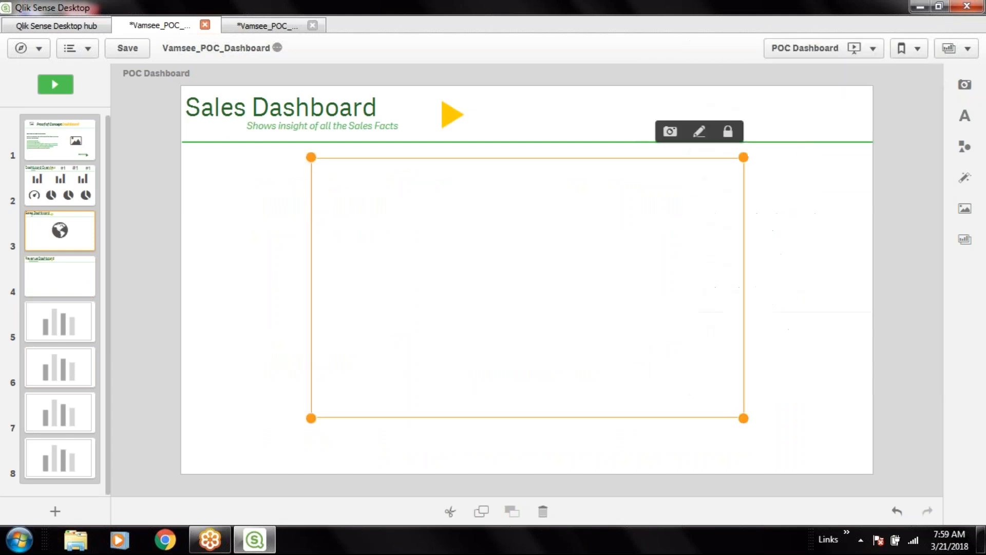
drag(666, 312, 535, 281)
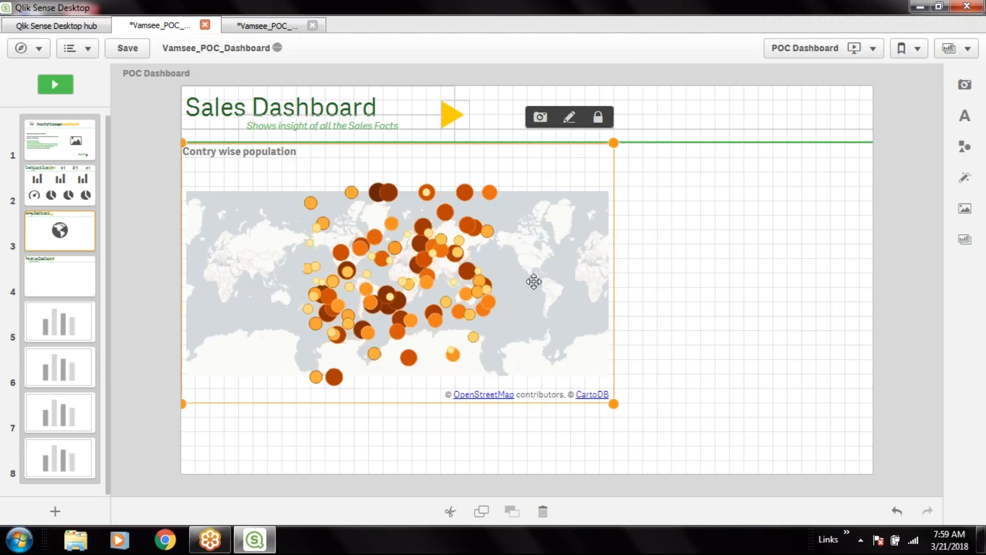
Shrink the population map snapshot, then add the Matrix snapshot below it, stretched across the full width of the Sales Dashboard slide's lower area.
mouse_move(614, 403)
mouse_down()
mouse_move(528, 361)
mouse_move(500, 306)
mouse_move(433, 268)
mouse_move(511, 313)
mouse_move(502, 304)
mouse_up()
click(965, 86)
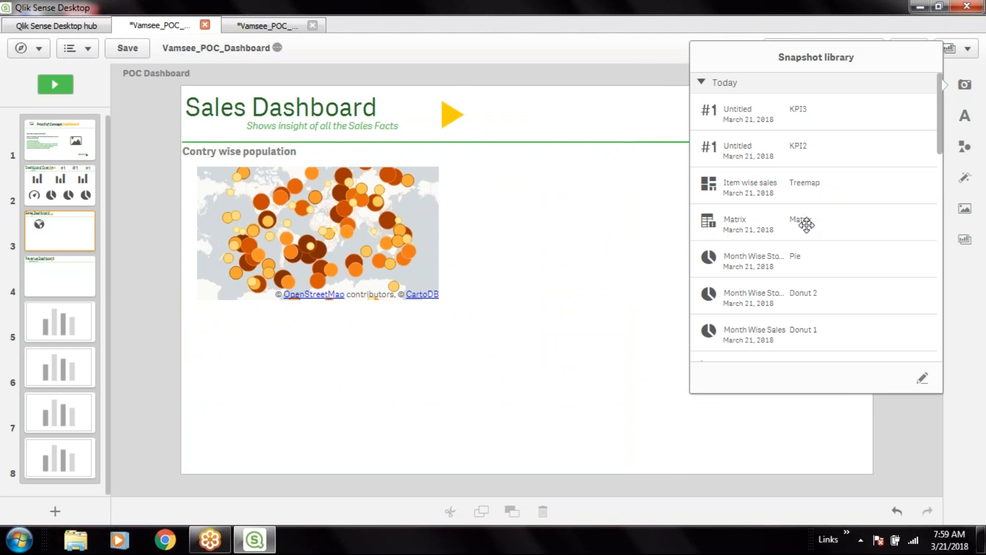
drag(805, 225, 628, 370)
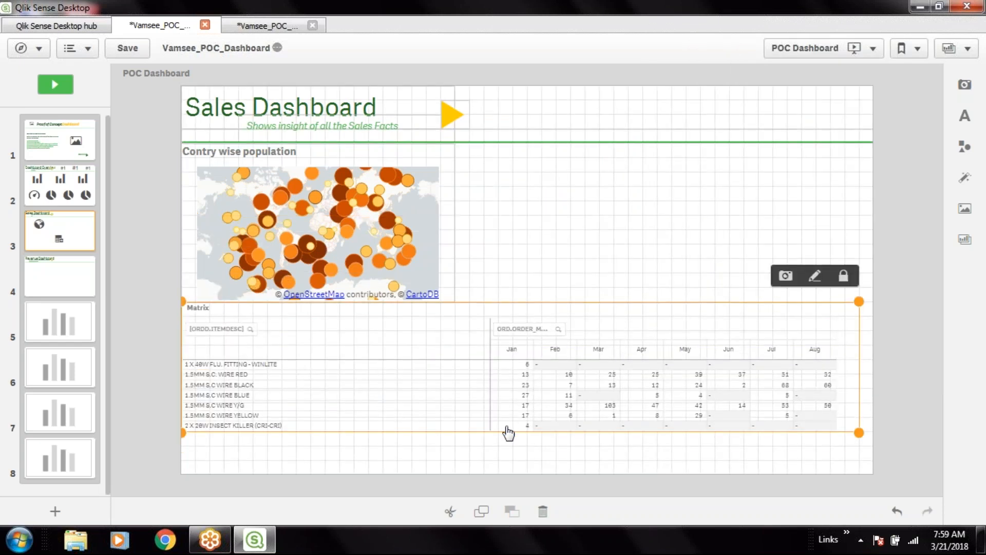
mouse_move(858, 433)
mouse_down()
mouse_move(860, 466)
mouse_move(846, 447)
mouse_move(853, 427)
mouse_move(837, 421)
mouse_move(818, 449)
mouse_move(871, 473)
mouse_up()
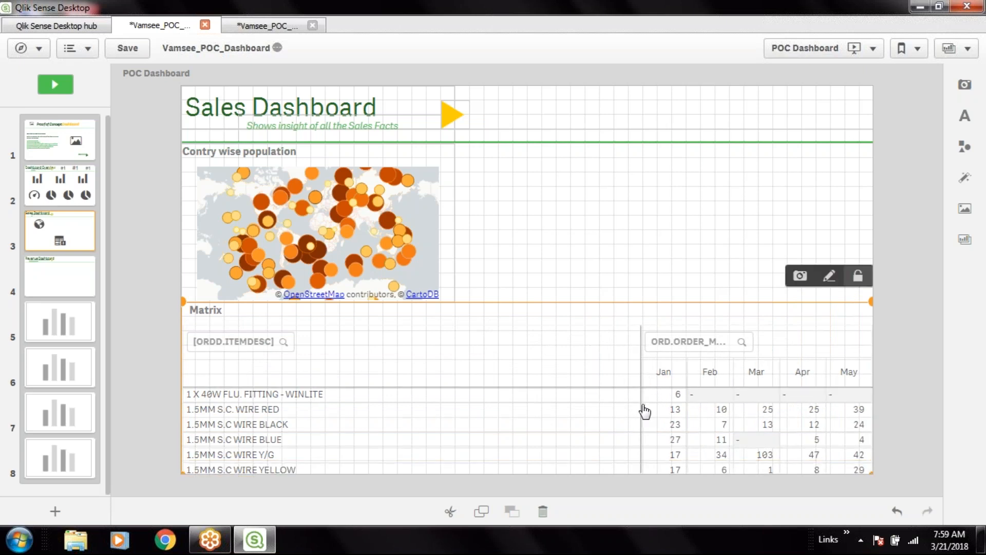
drag(642, 400, 650, 337)
click(919, 306)
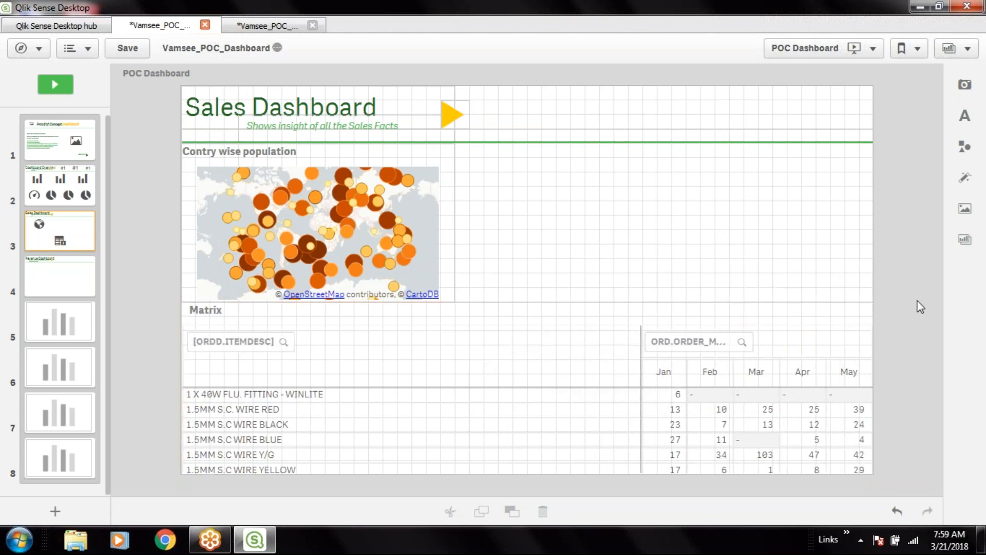
Add the Treemap snapshot of item wise sales and, with proportions unlocked, fit it between the map, the slide's right edge and the Matrix.
click(965, 89)
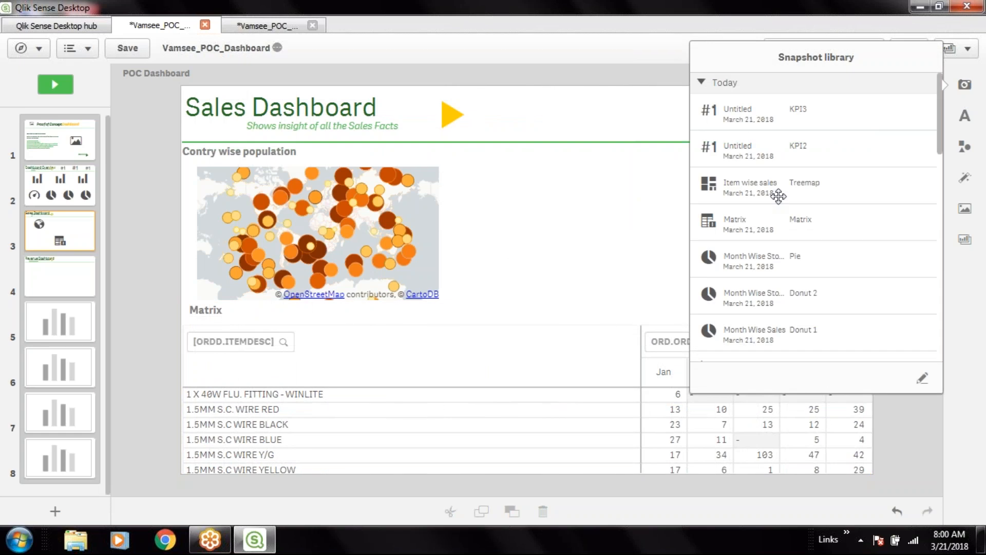
drag(778, 196, 770, 239)
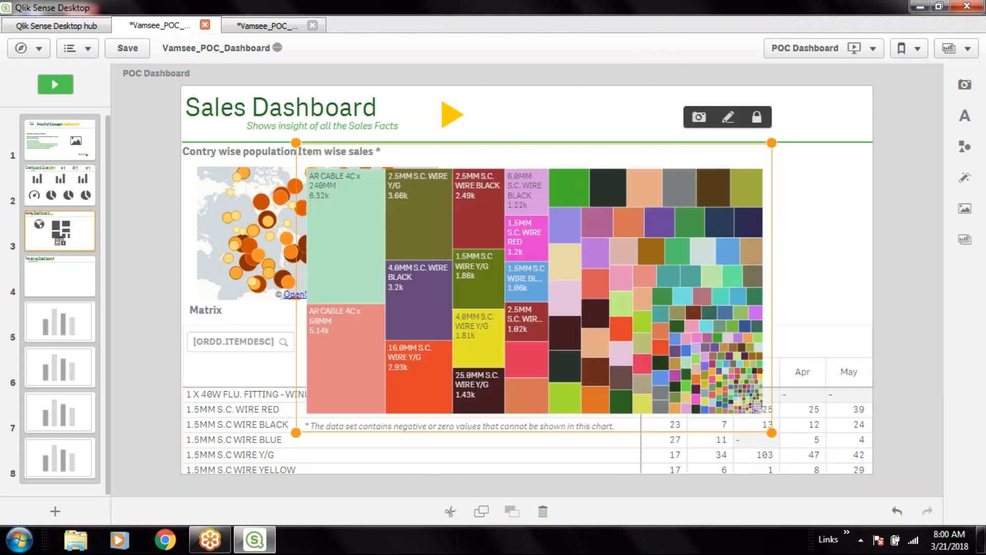
click(757, 119)
drag(763, 429, 555, 325)
drag(503, 257, 789, 250)
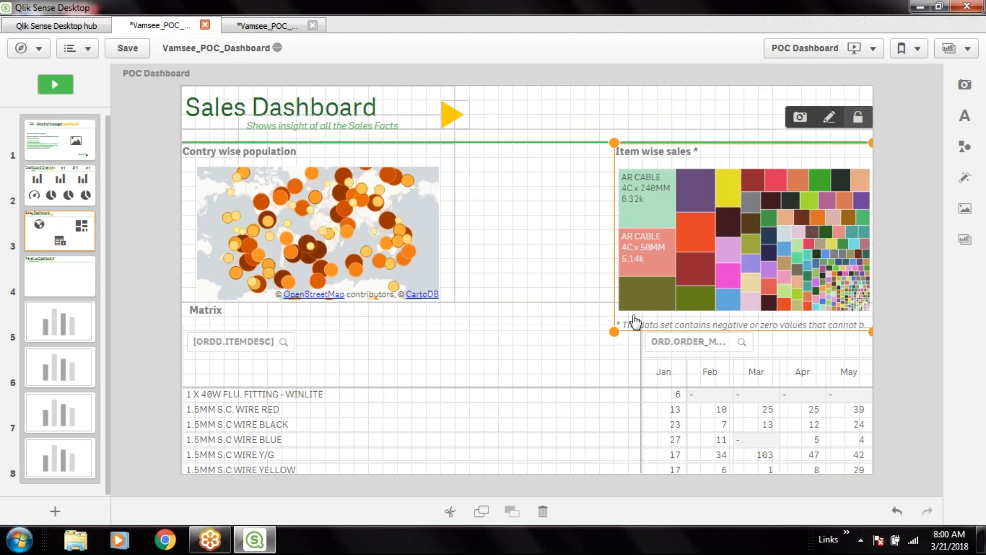
drag(614, 331, 456, 302)
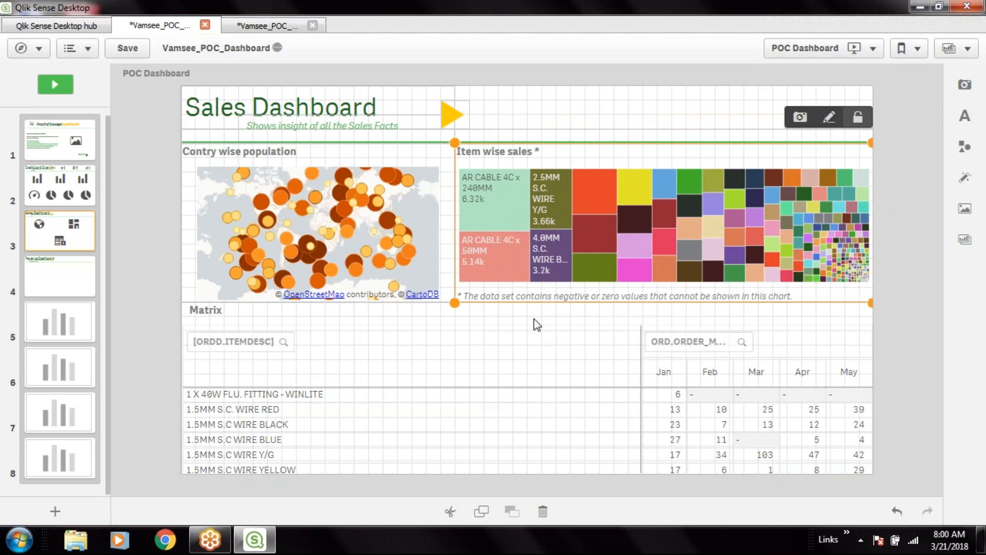
click(493, 325)
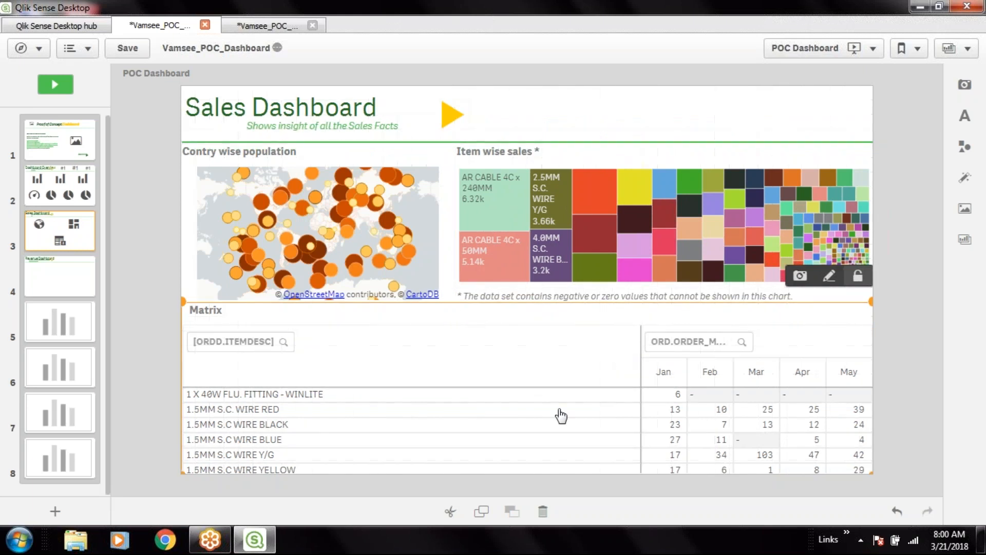
drag(556, 399, 556, 371)
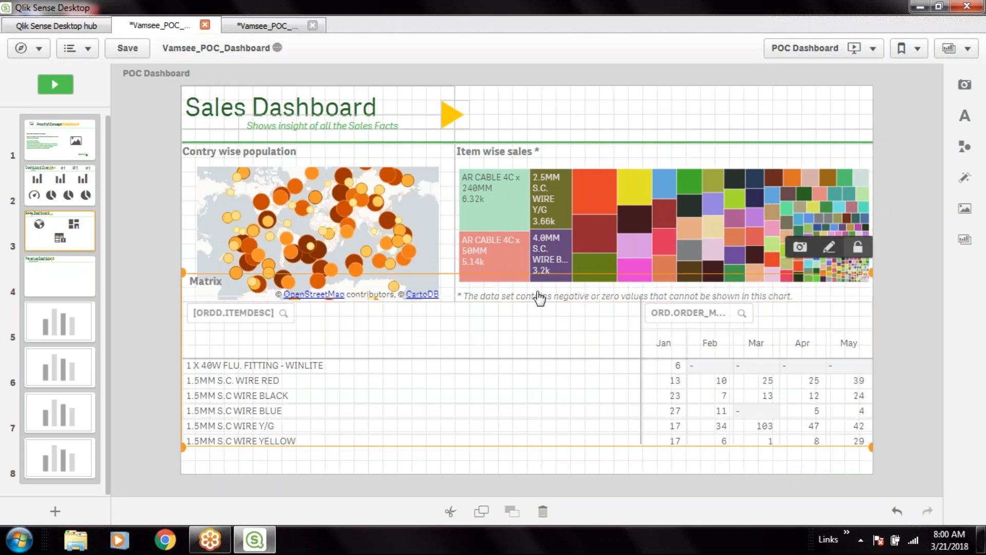
drag(542, 281, 537, 307)
right_click(528, 335)
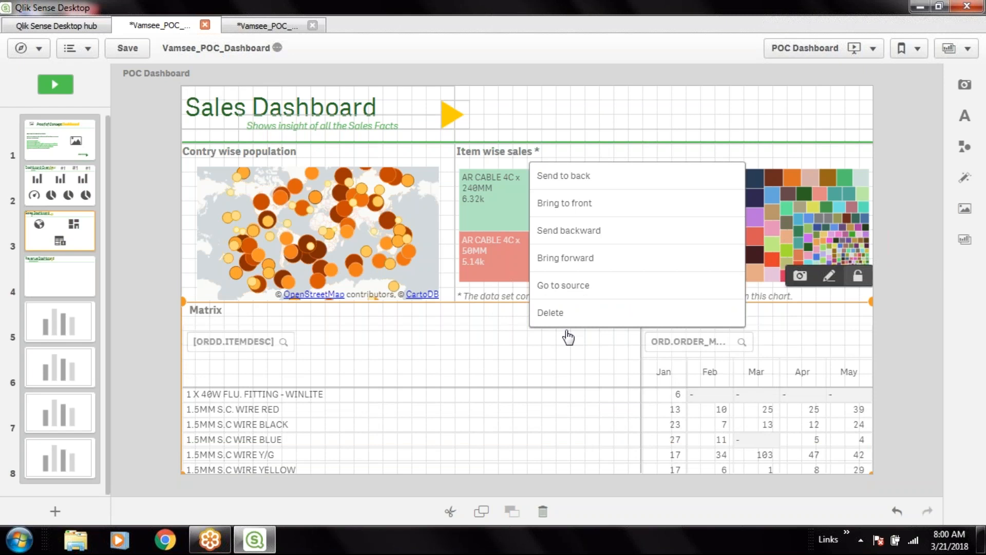
click(911, 276)
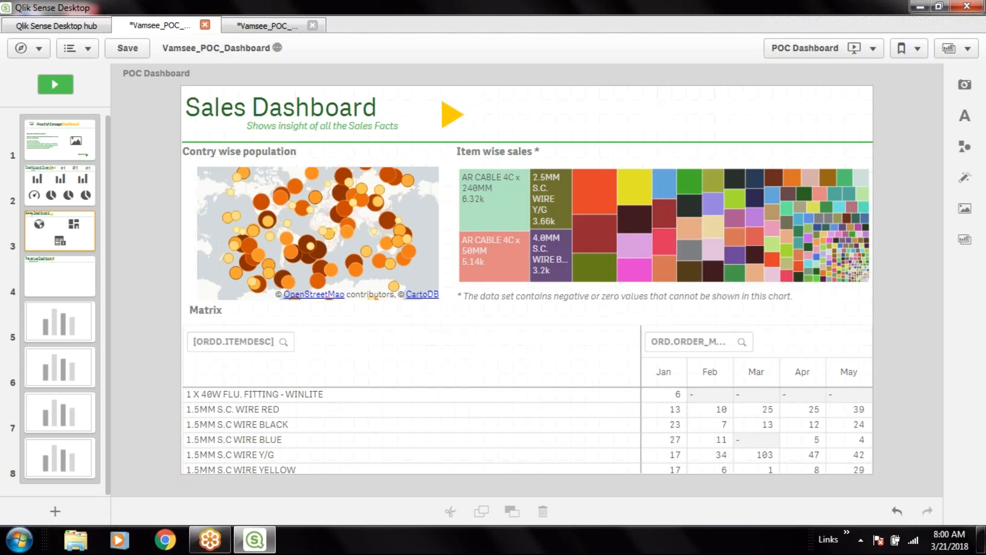
click(646, 230)
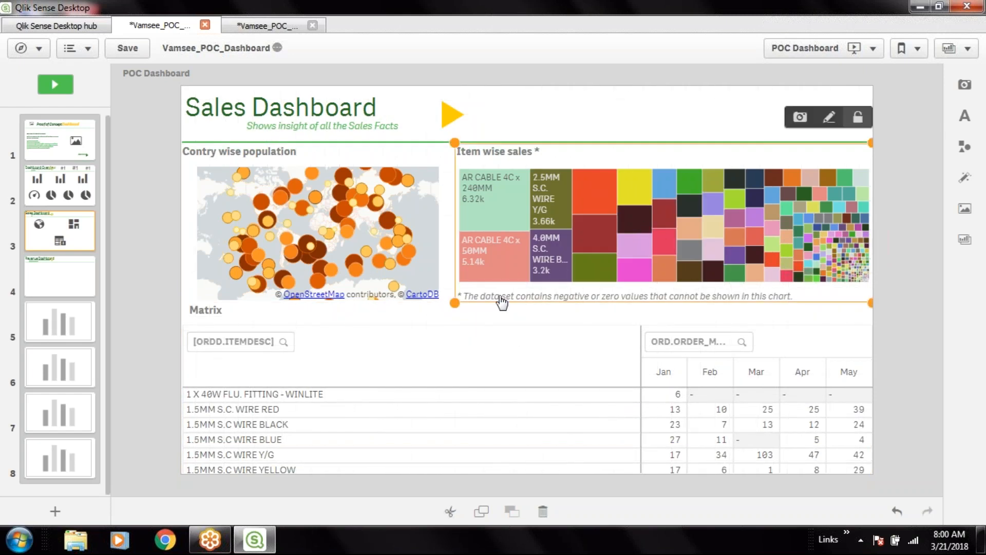
right_click(504, 303)
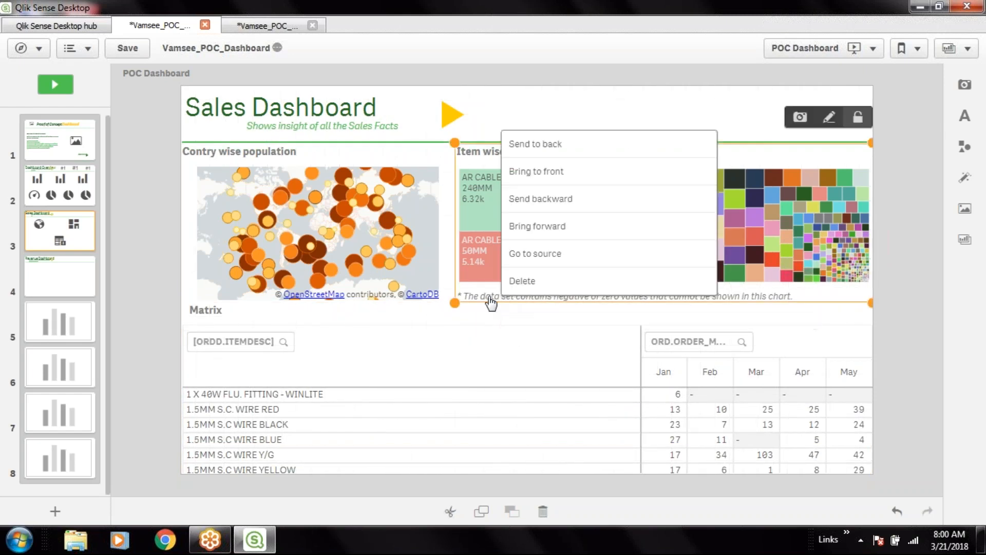
click(485, 303)
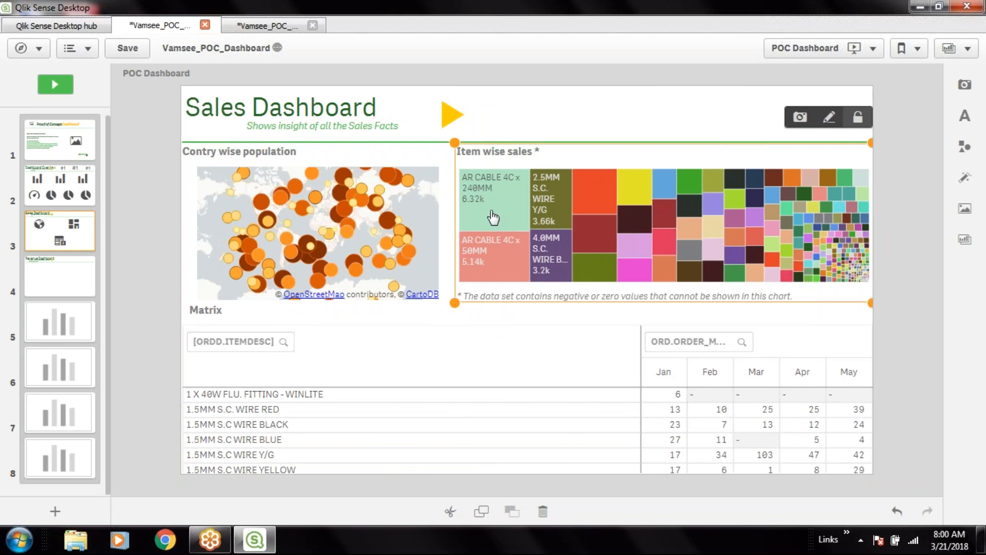
Narrow the item wise sales treemap from its left side and widen the population map, with proportions unlocked, until it meets the treemap.
drag(462, 307, 535, 308)
click(392, 256)
drag(454, 302, 532, 302)
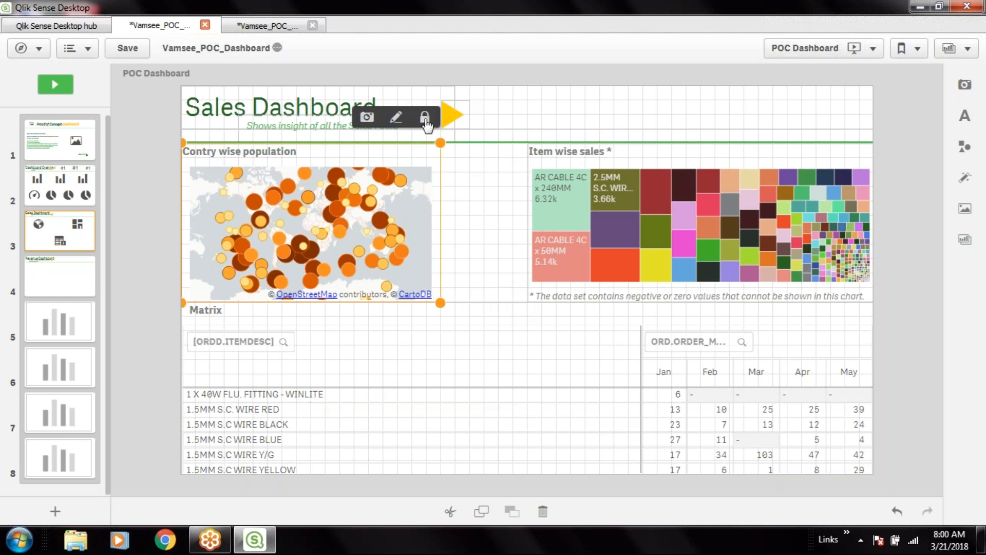
drag(440, 302, 550, 310)
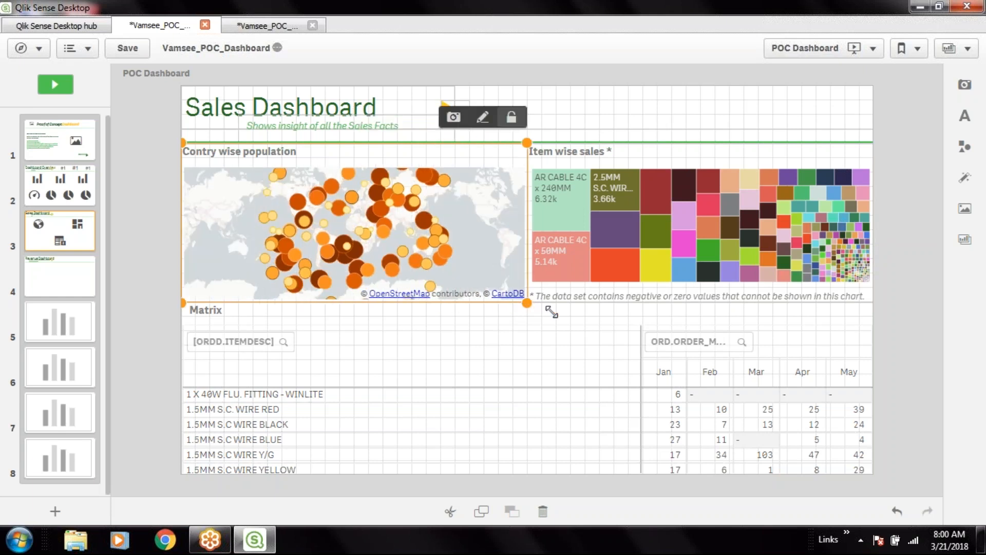
click(915, 259)
On the Revenue Dashboard slide, add the Country wise Health Exp vs GDP snapshot and stretch it across the full width below the green line.
click(55, 280)
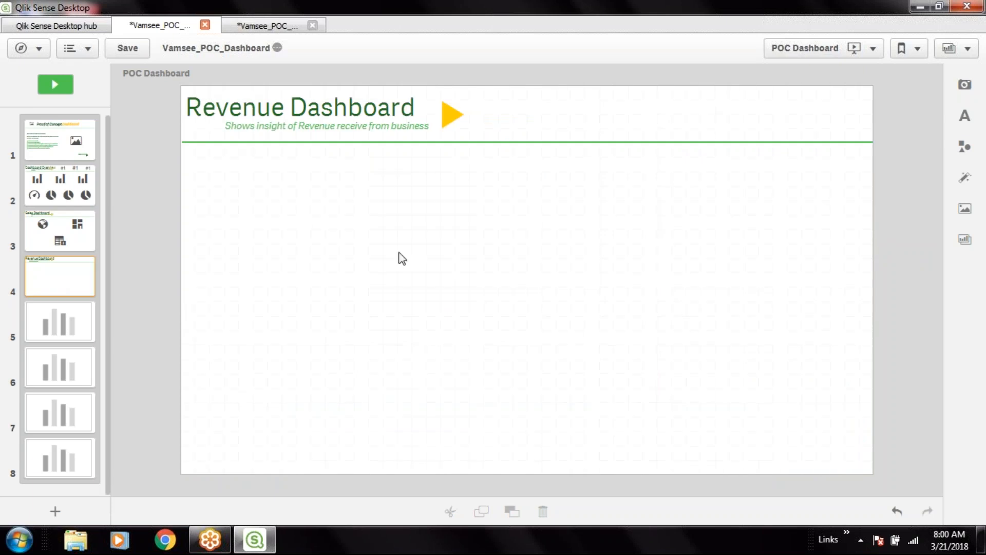
click(965, 85)
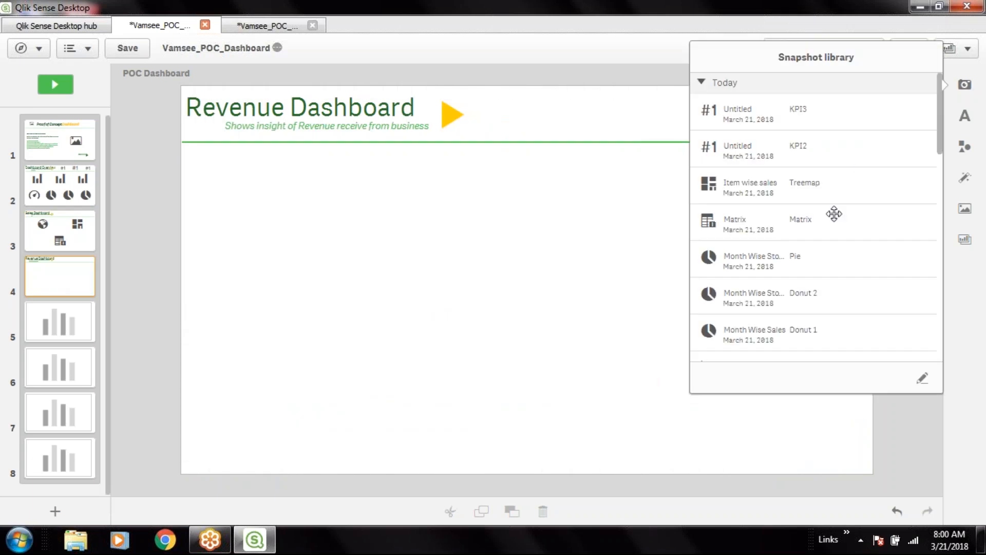
drag(944, 136, 944, 161)
drag(799, 245, 527, 288)
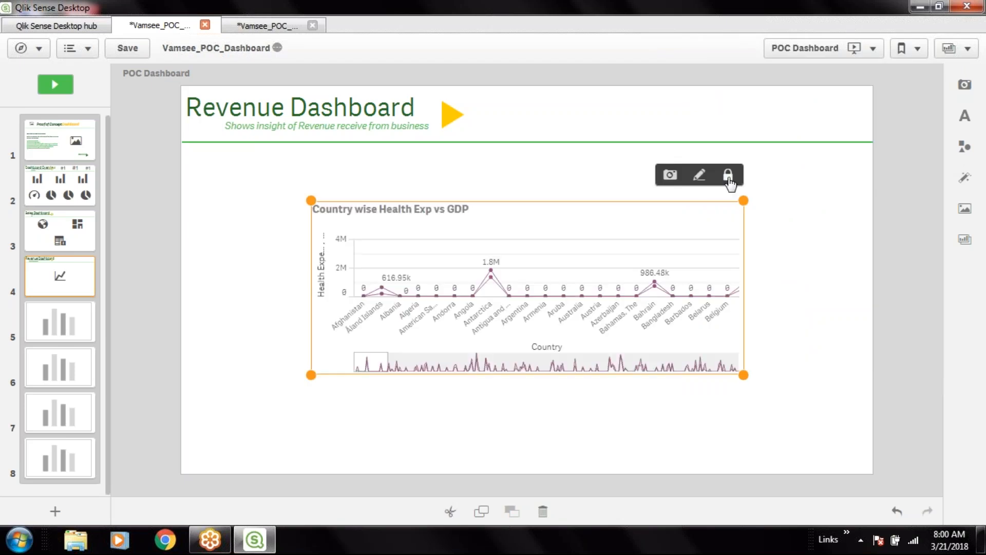
click(728, 176)
drag(785, 376, 862, 381)
drag(560, 276, 428, 219)
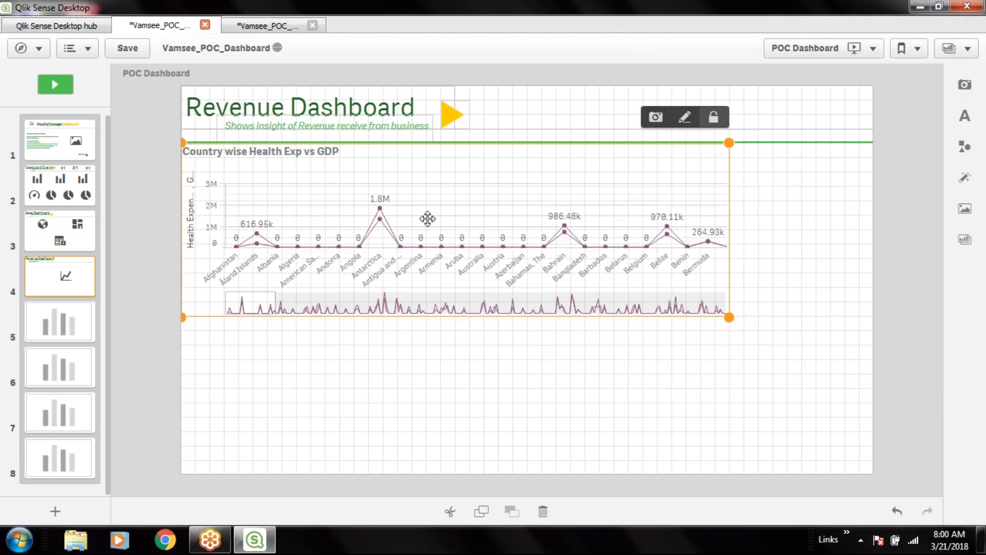
drag(728, 319, 874, 312)
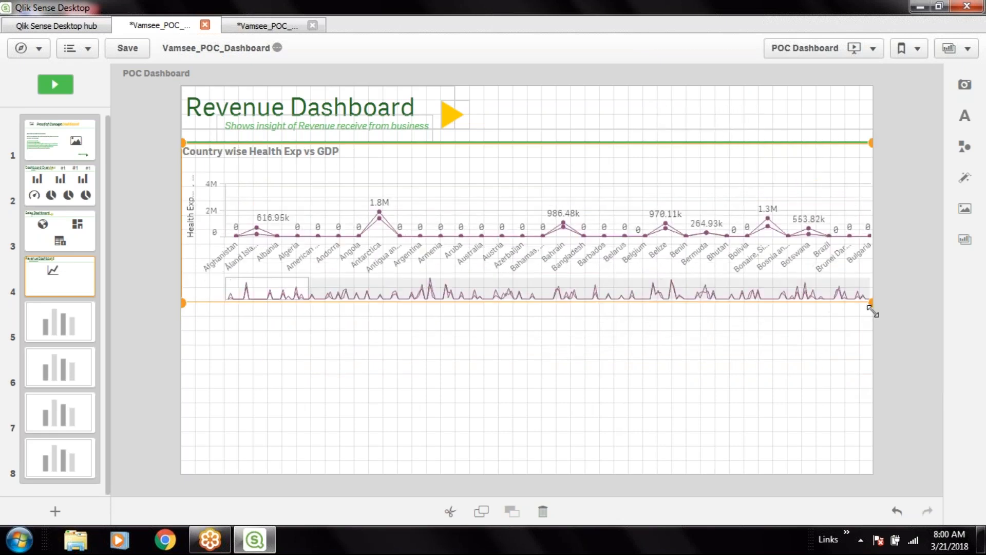
click(965, 85)
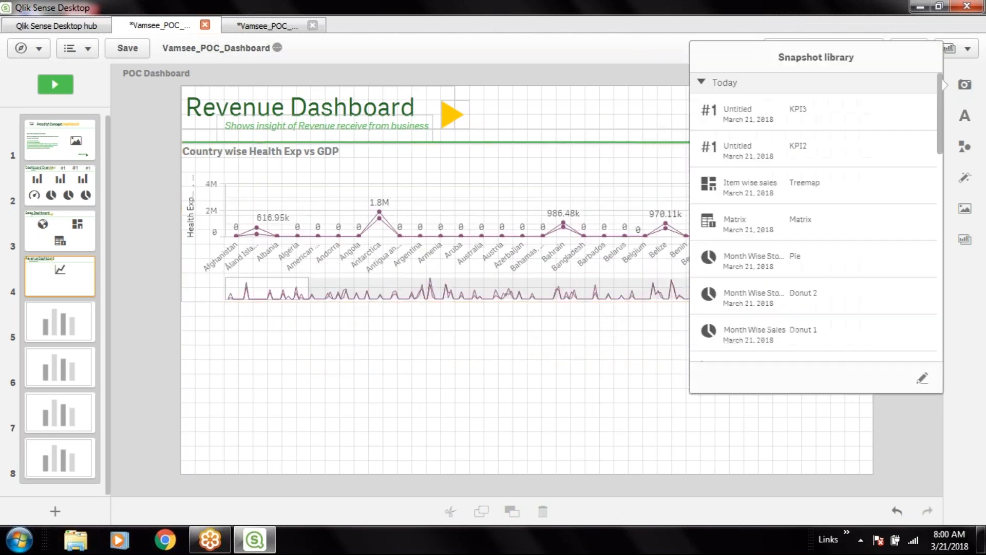
drag(938, 121, 944, 143)
click(495, 395)
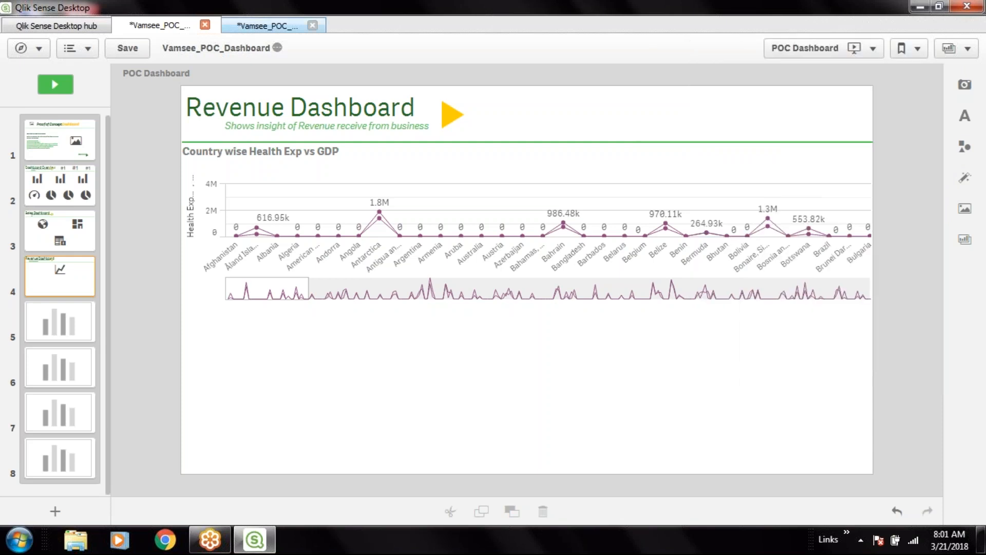
In the app's other open tab, go to the sheet "My new sheet" and take a snapshot of the Sales Range Analysis box plot.
click(266, 27)
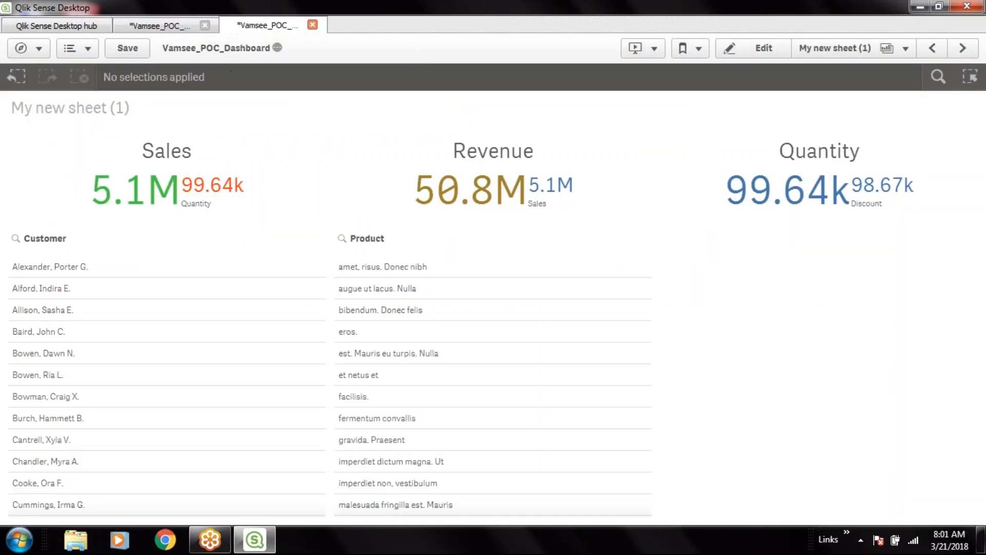
click(873, 48)
click(505, 150)
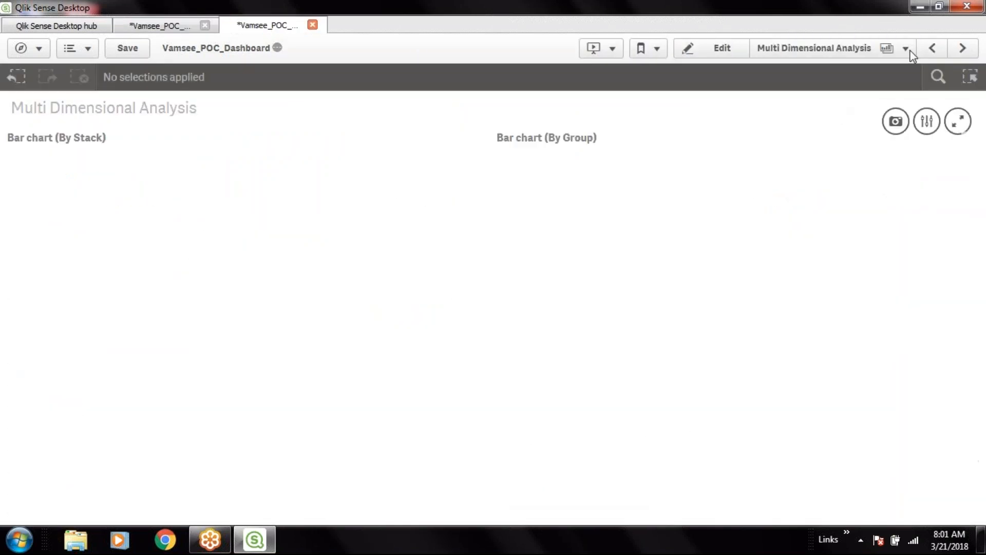
click(963, 49)
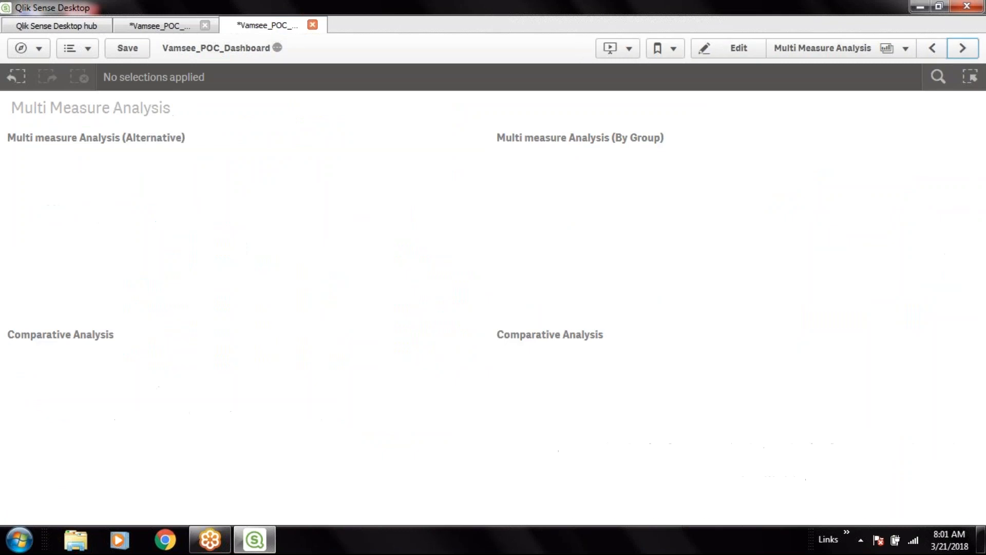
click(962, 47)
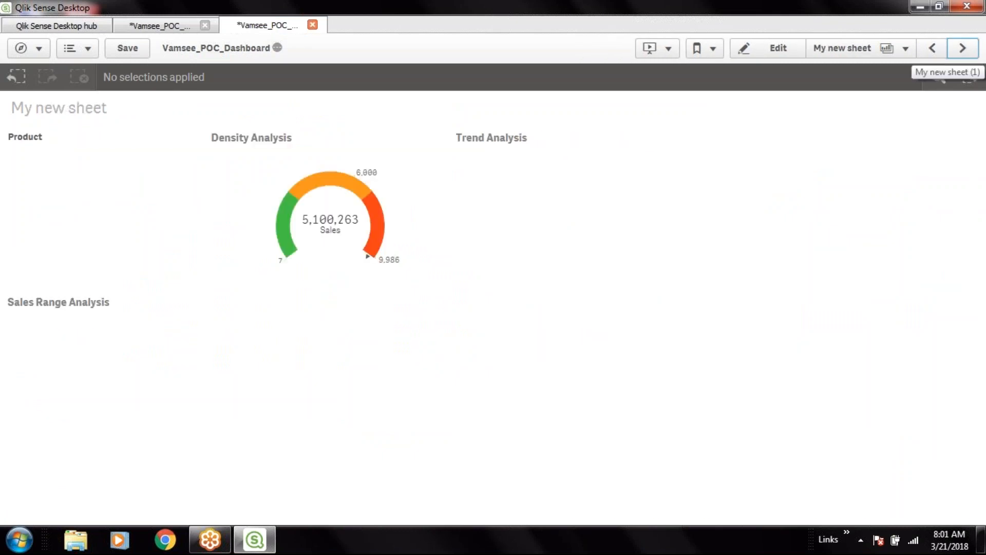
click(963, 48)
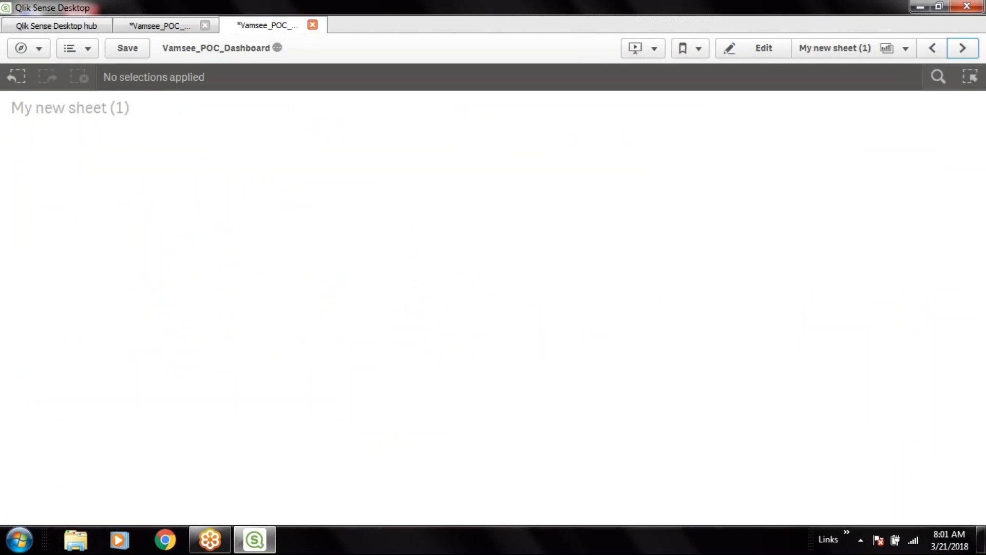
click(932, 47)
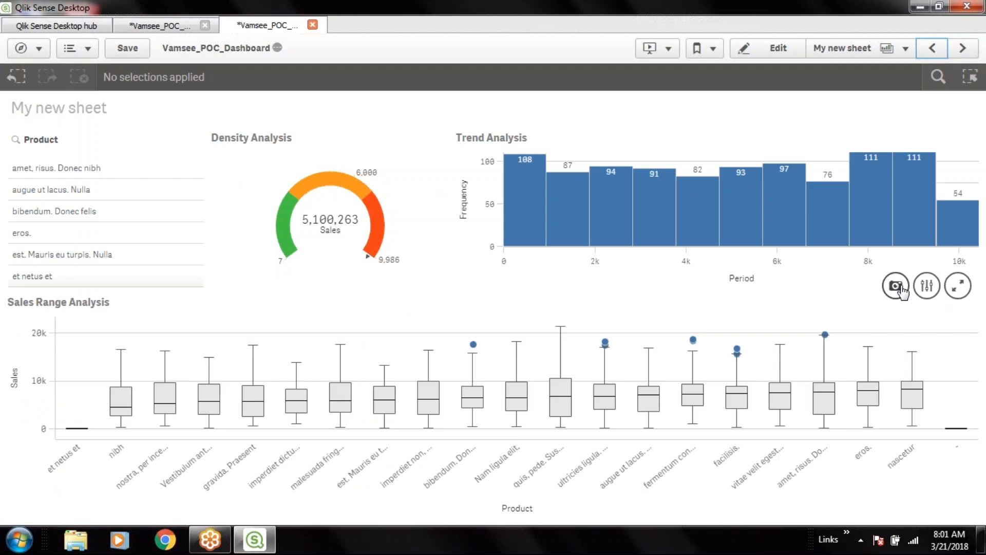
click(898, 287)
key(Escape)
Back in the story, add the Sales Range Analysis snapshot so it fills the Revenue Dashboard slide below the line chart, and save the app.
click(188, 29)
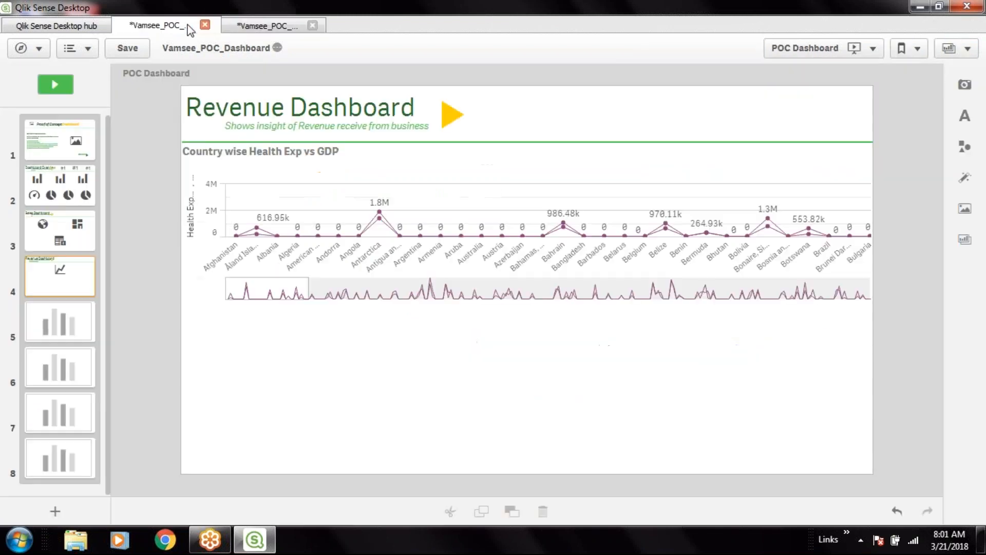
click(964, 85)
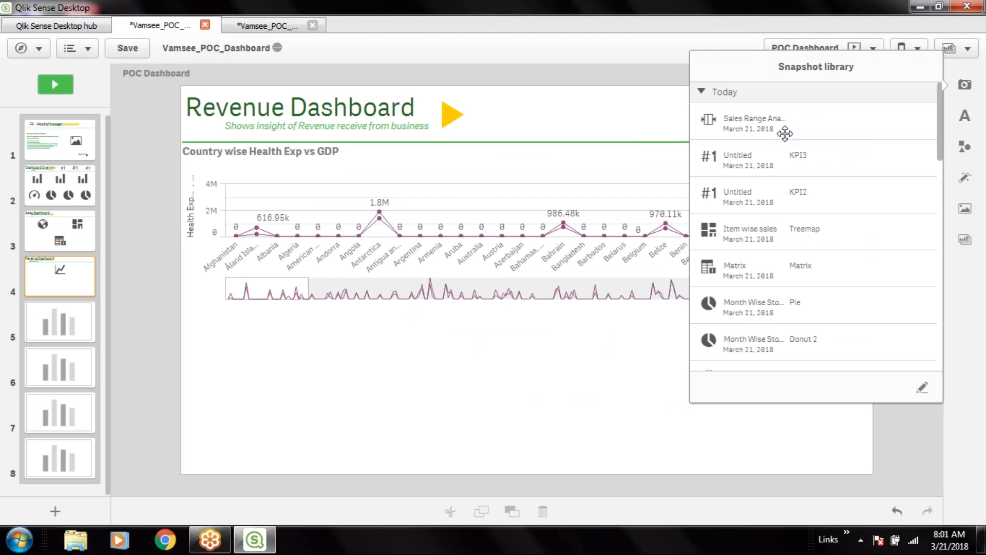
drag(777, 119, 770, 375)
drag(494, 348, 478, 436)
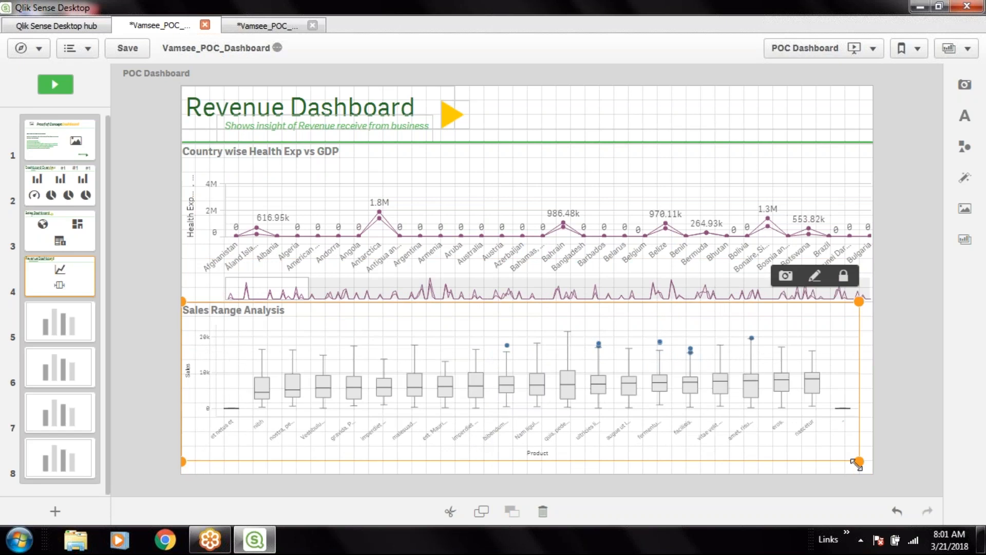
click(844, 278)
drag(858, 464, 867, 479)
click(917, 370)
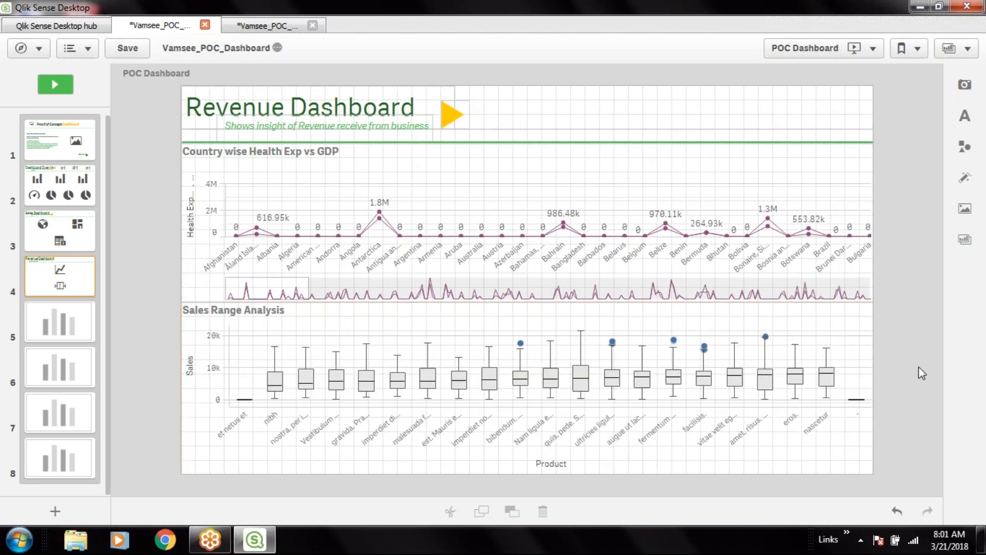
click(128, 48)
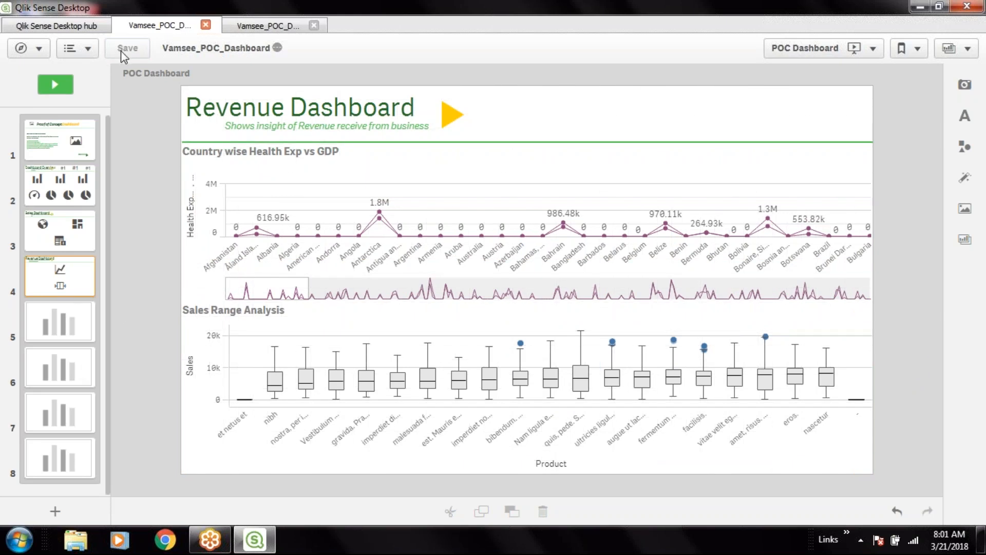
Play the story from the Revenue Dashboard slide, go back to the Proof of Concept Dashboard slide, and try its Continue arrow.
click(54, 84)
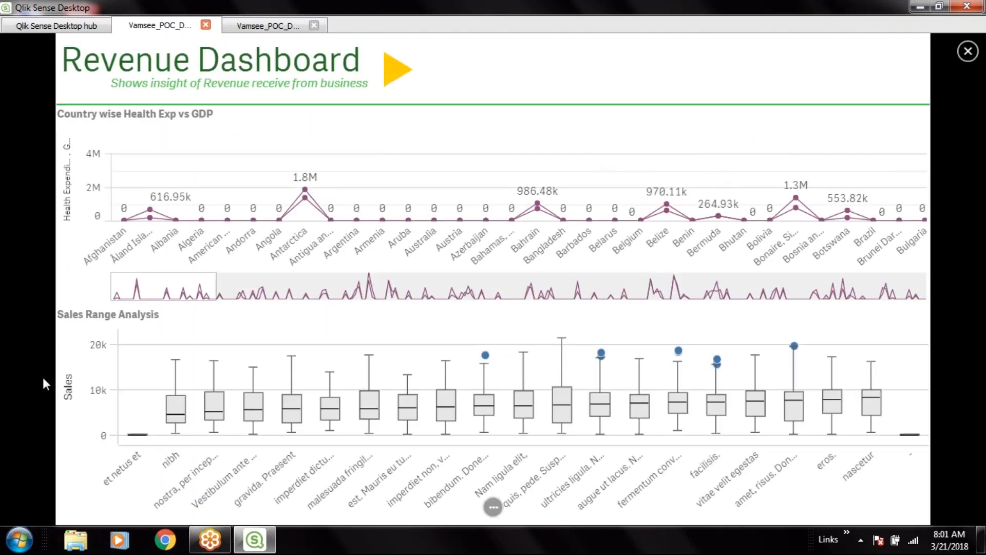
click(493, 507)
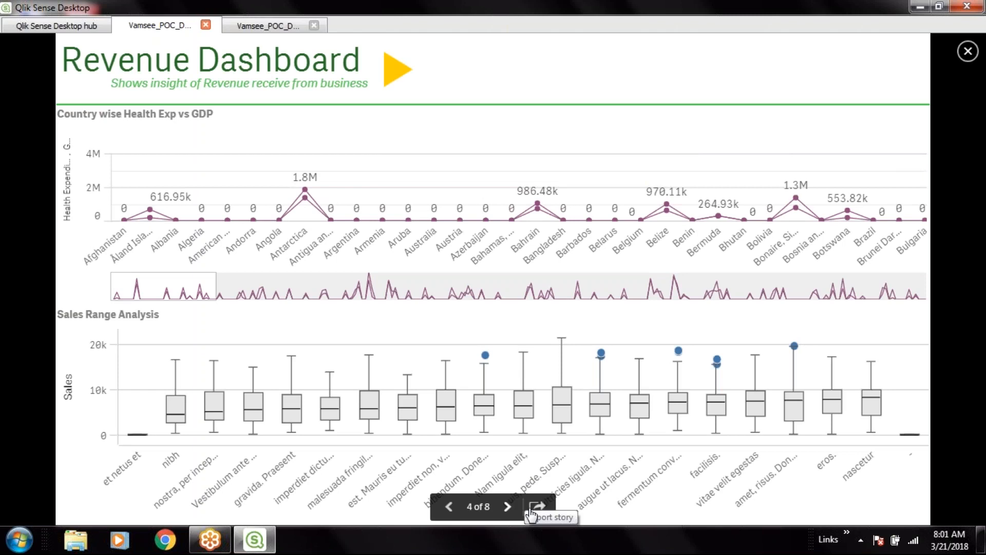
click(448, 507)
click(447, 507)
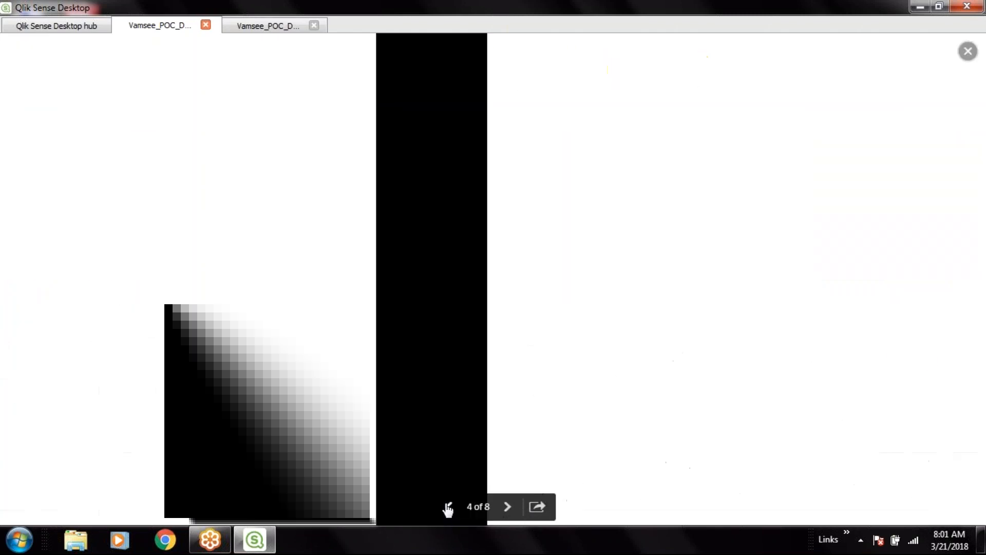
click(448, 506)
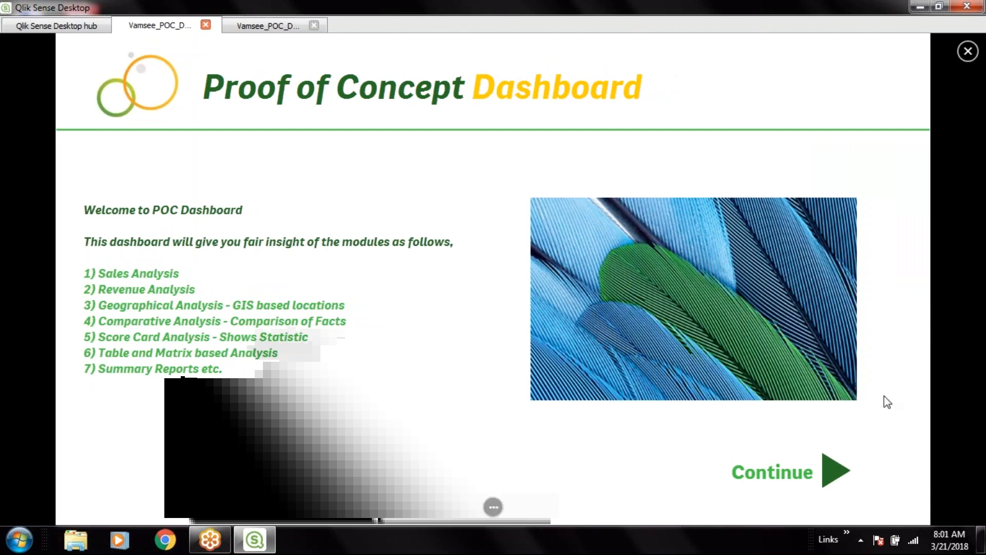
click(833, 480)
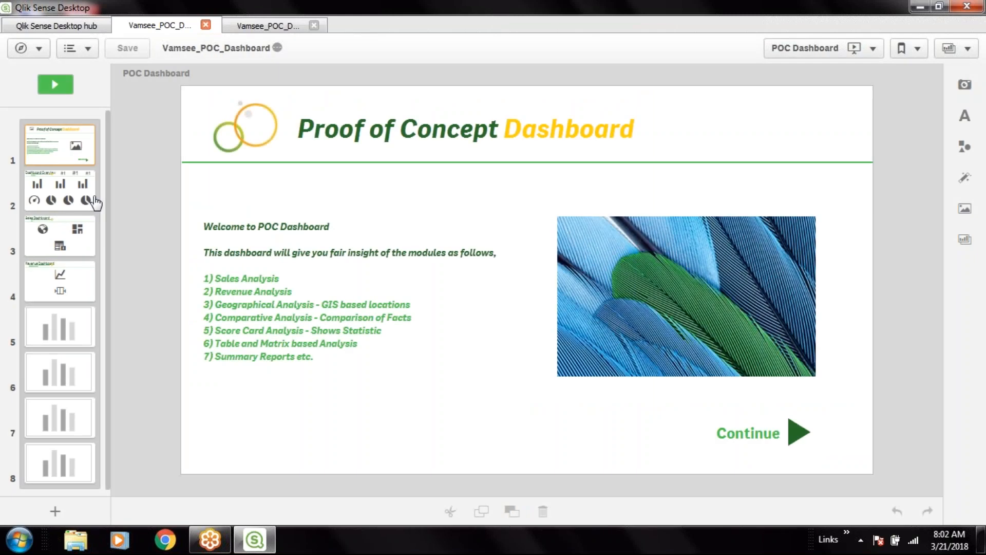
Outside playback, view the Dashboard Overview slide, return to the first slide, and play the story from there.
click(95, 202)
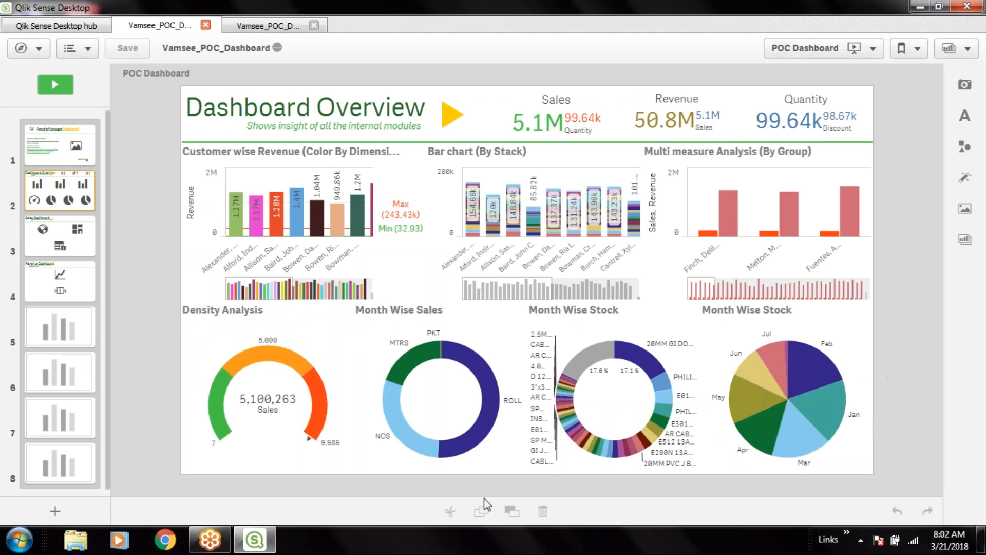
click(71, 157)
click(55, 91)
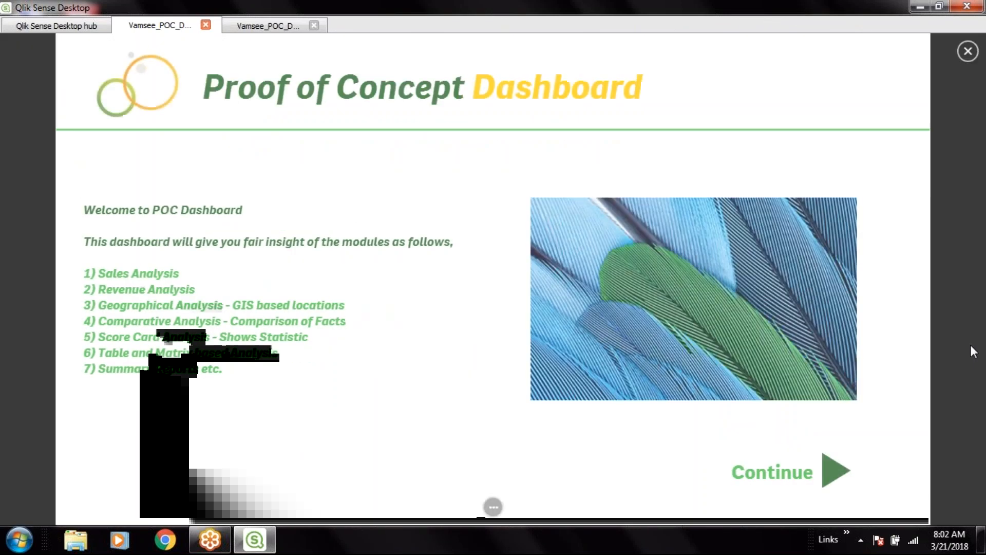
mouse_move(493, 507)
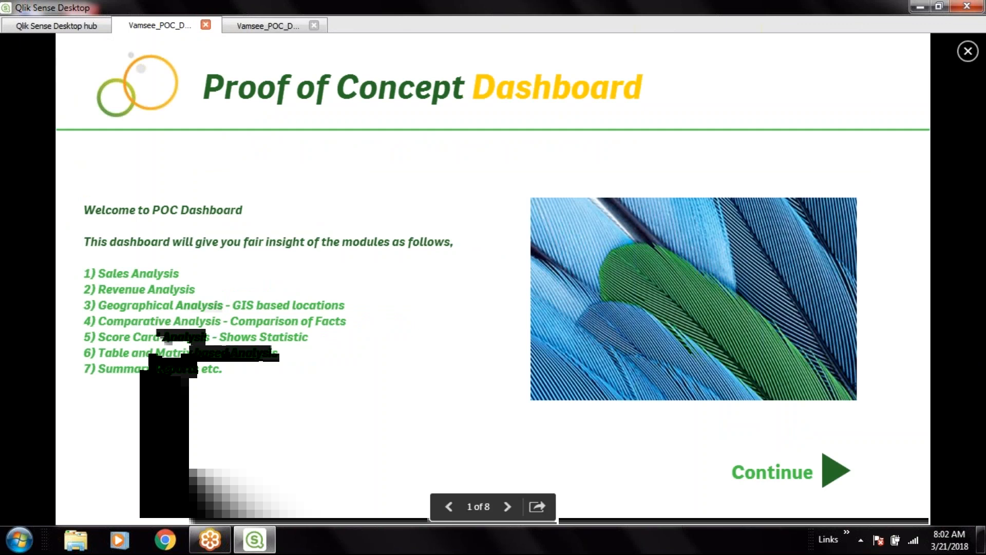
Advance the playing story through the Dashboard Overview, Sales Dashboard and Revenue Dashboard slides to the live Score Card sheet.
click(507, 507)
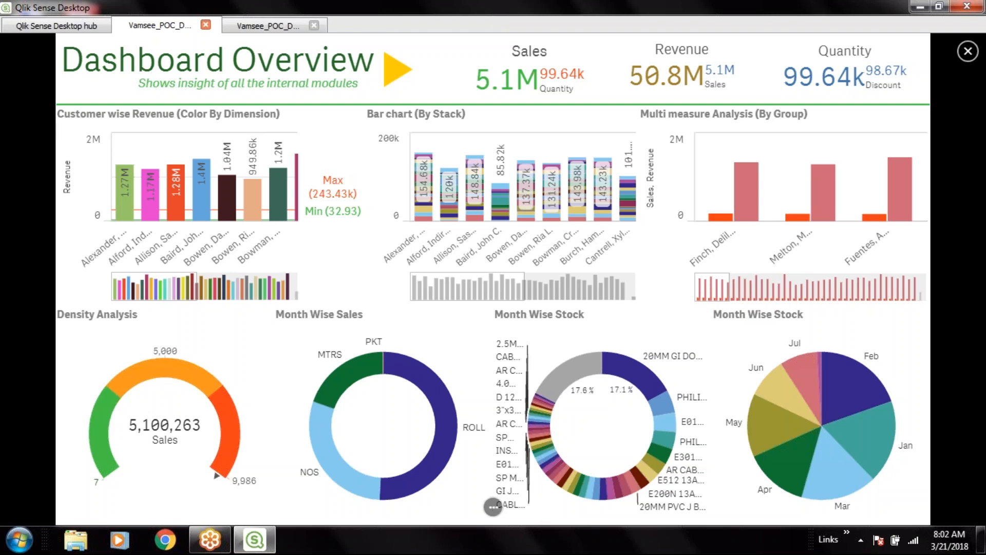
click(493, 507)
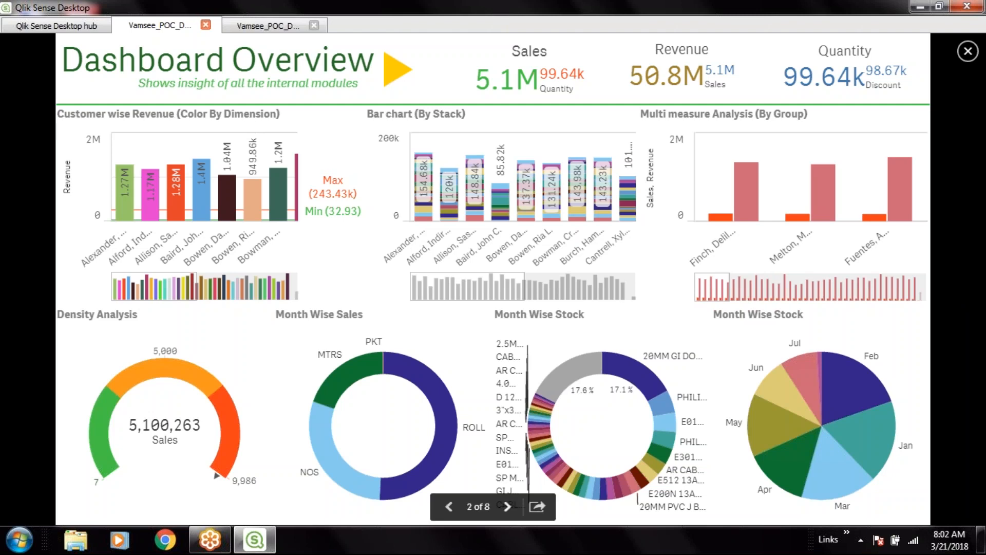
click(508, 507)
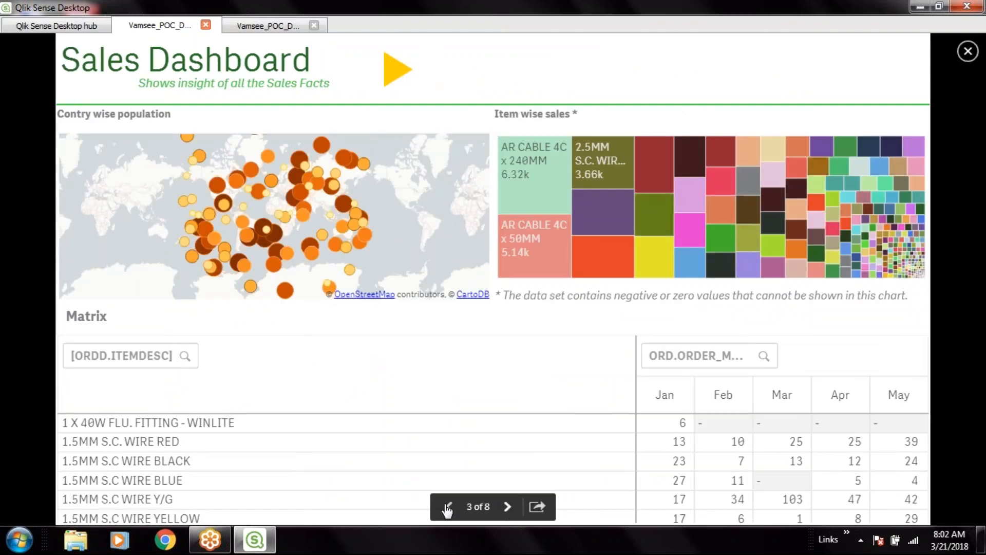
click(507, 506)
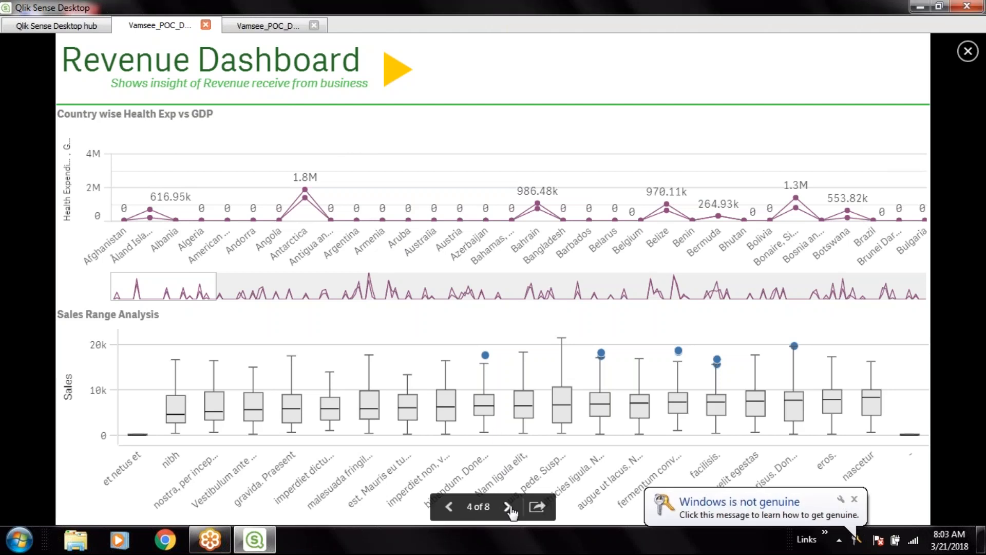
click(508, 506)
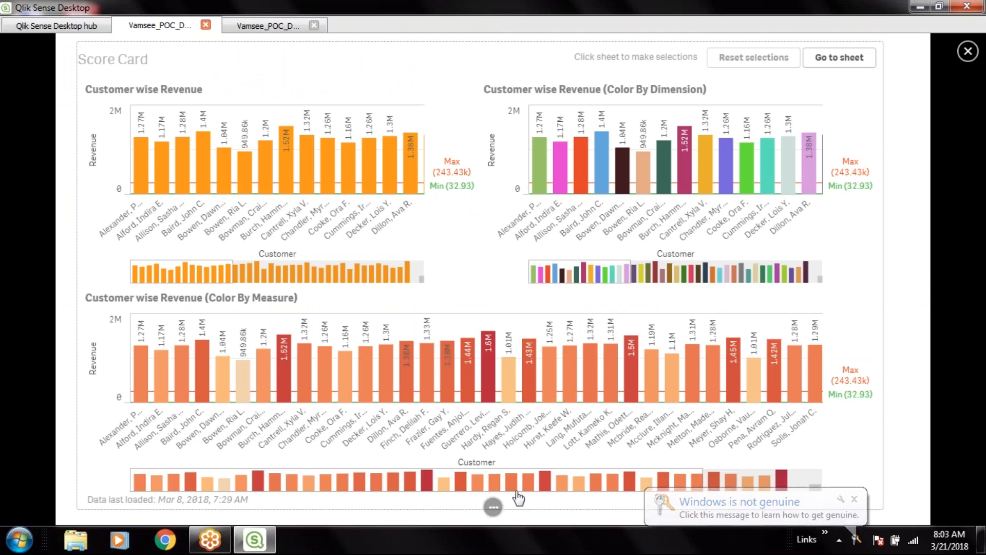
Select one customer's bar in the Score Card's Customer wise Revenue (Color By Dimension) chart, and clear that selection.
click(683, 171)
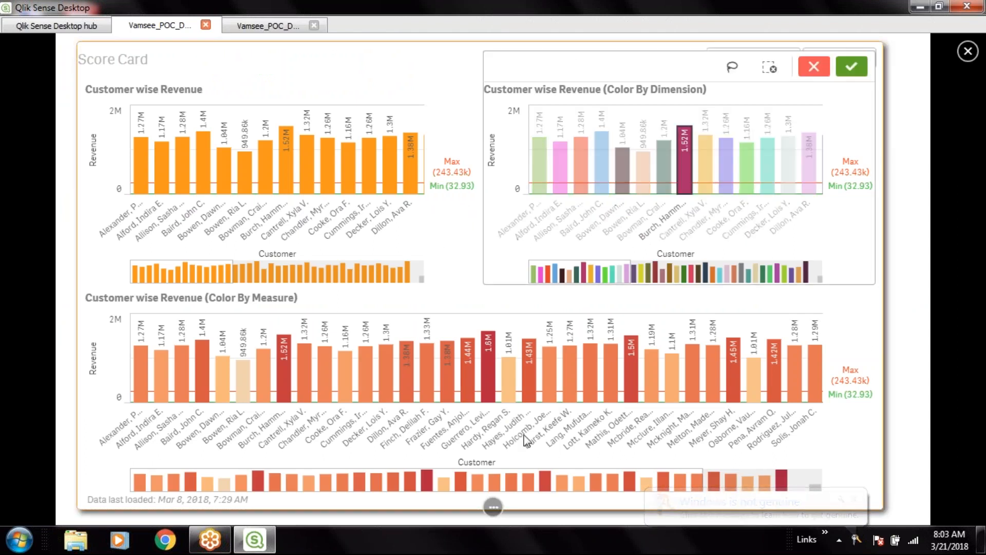
click(667, 210)
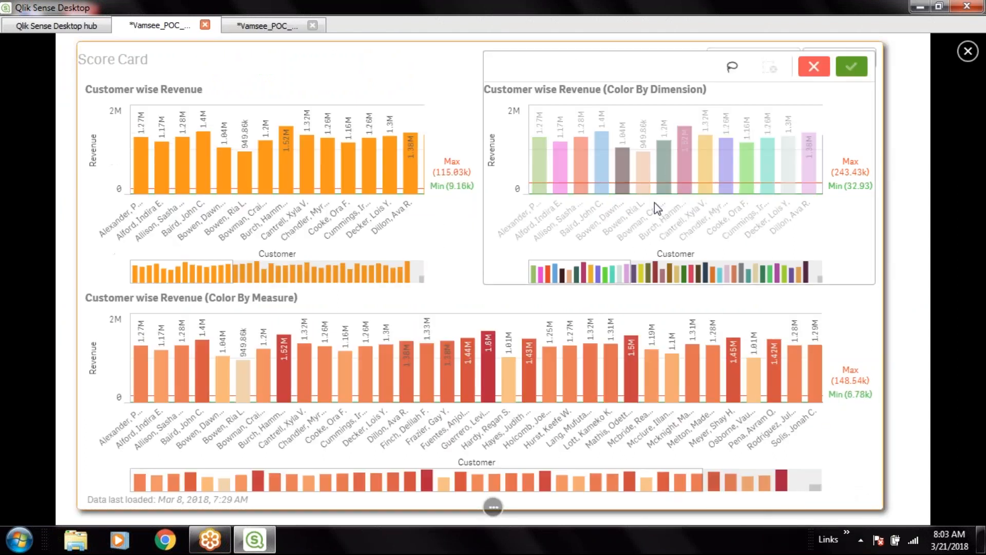
mouse_move(497, 511)
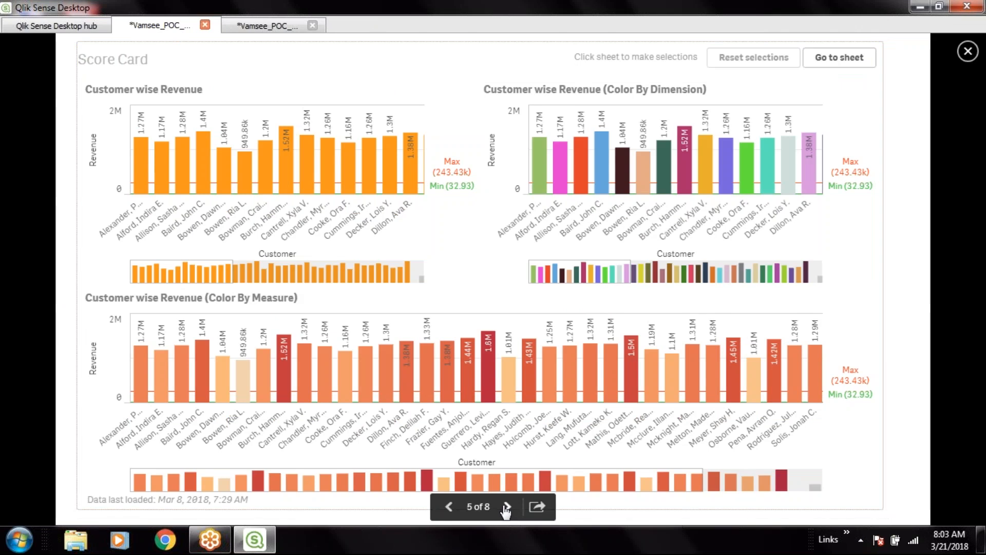
Compare the two Score Card slides, going back to the Revenue Dashboard slide and forward again to slide 6.
click(508, 507)
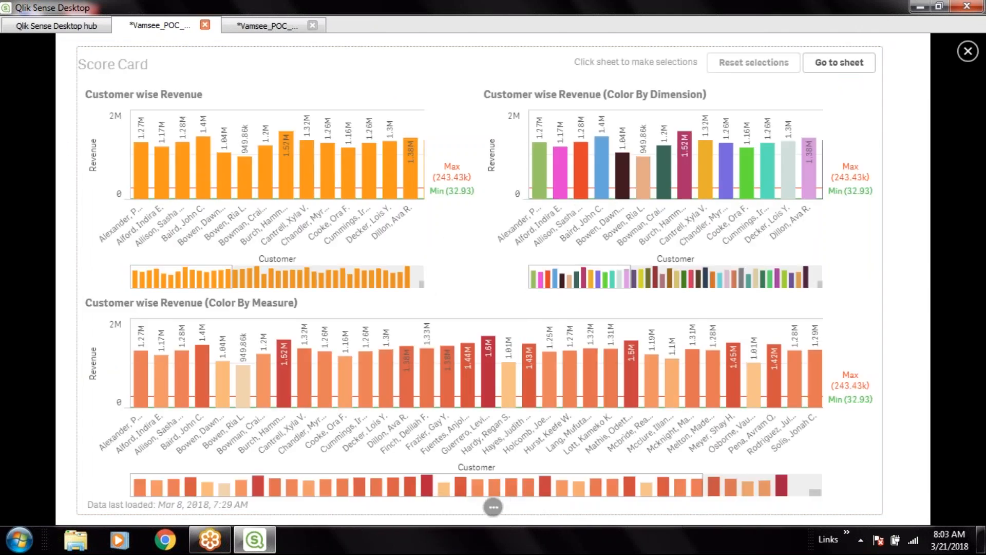
key(Left)
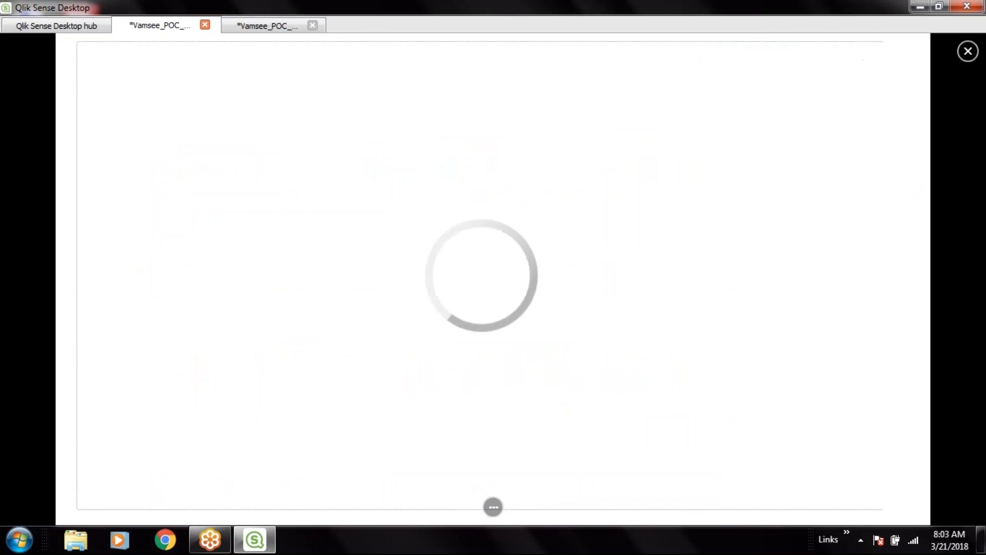
mouse_move(493, 506)
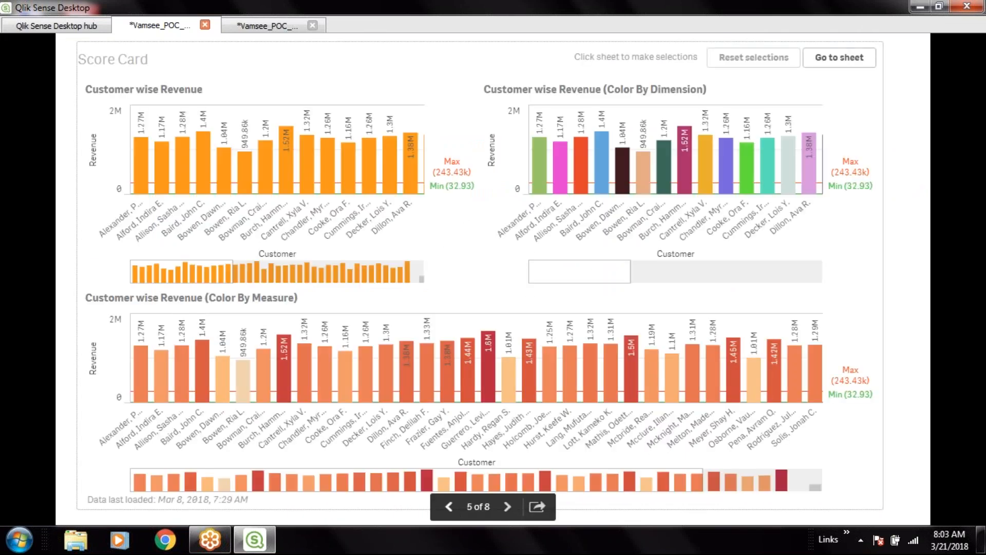
click(452, 507)
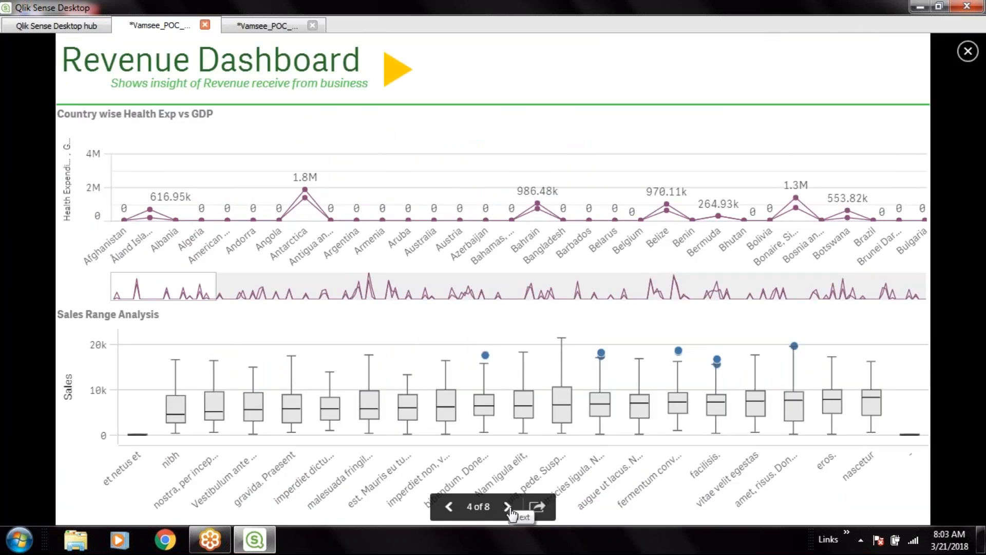
click(508, 507)
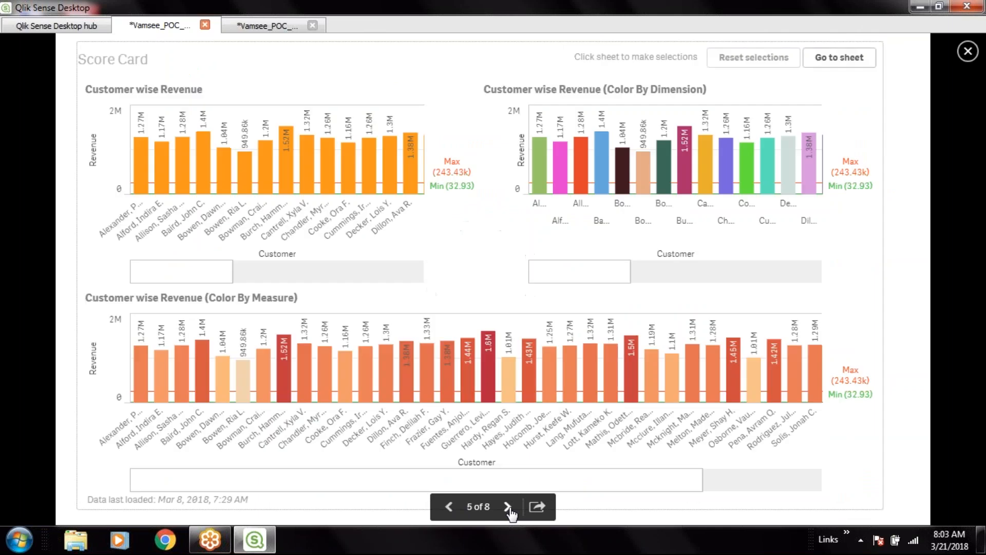
click(508, 507)
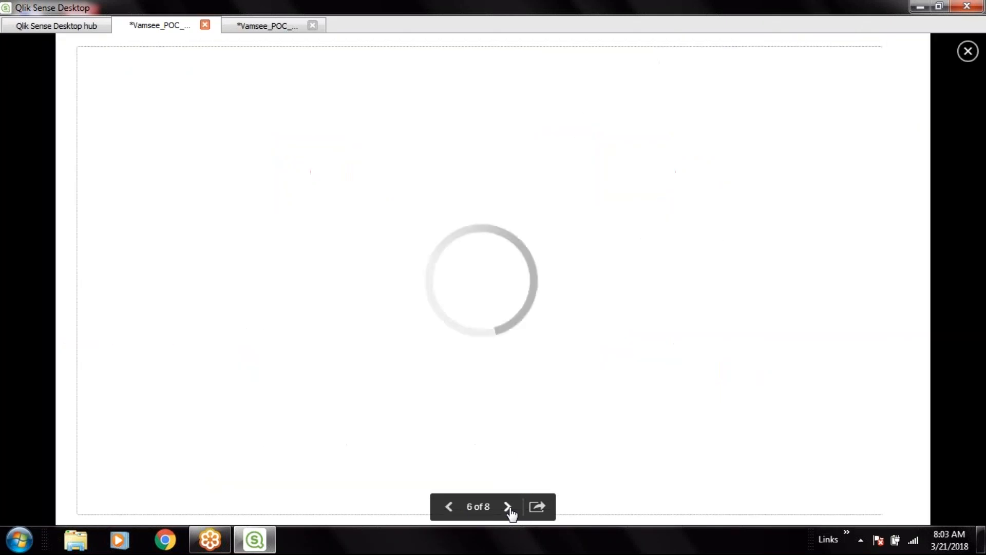
Advance to the live Multi Dimensional Analysis sheet and scroll its Bar chart (By Group) along to the fermentum convallis product.
click(508, 506)
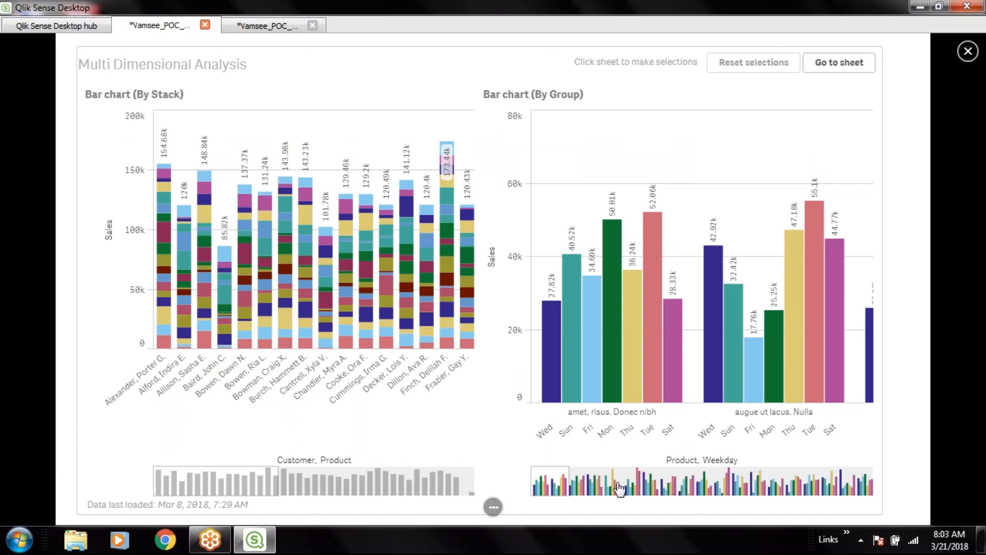
click(563, 487)
drag(560, 481, 652, 480)
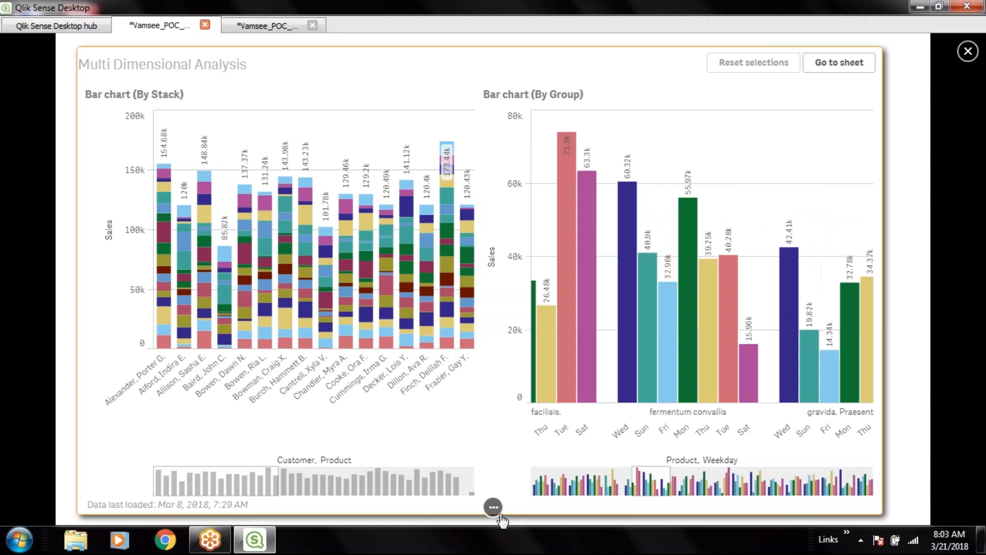
Go back through the playing story to the Sales Dashboard slide.
mouse_move(492, 508)
click(449, 507)
click(449, 507)
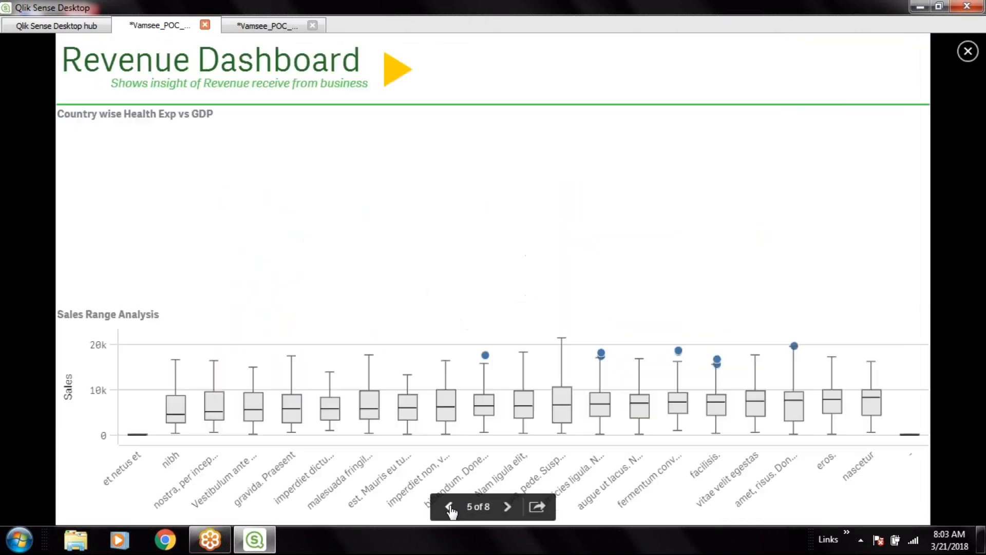
click(448, 507)
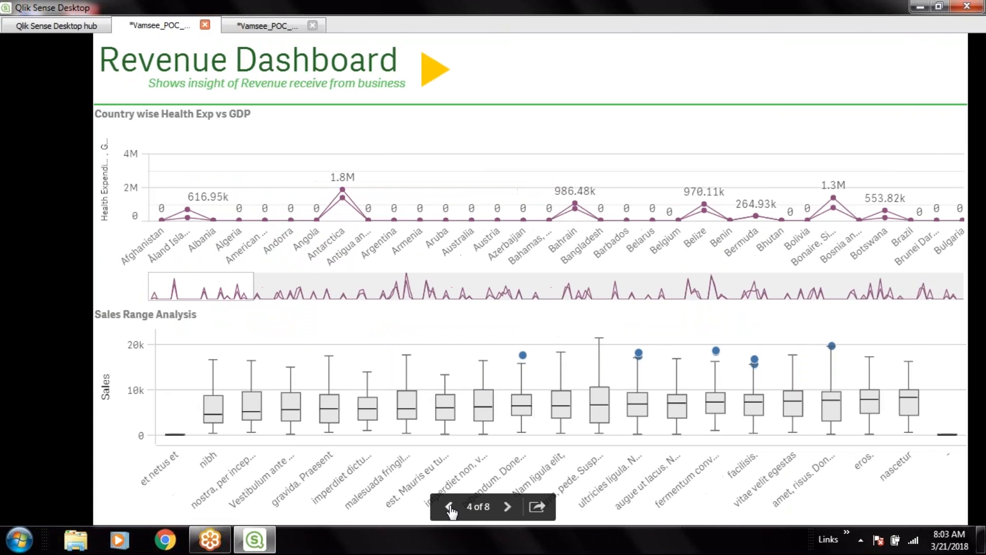
click(449, 507)
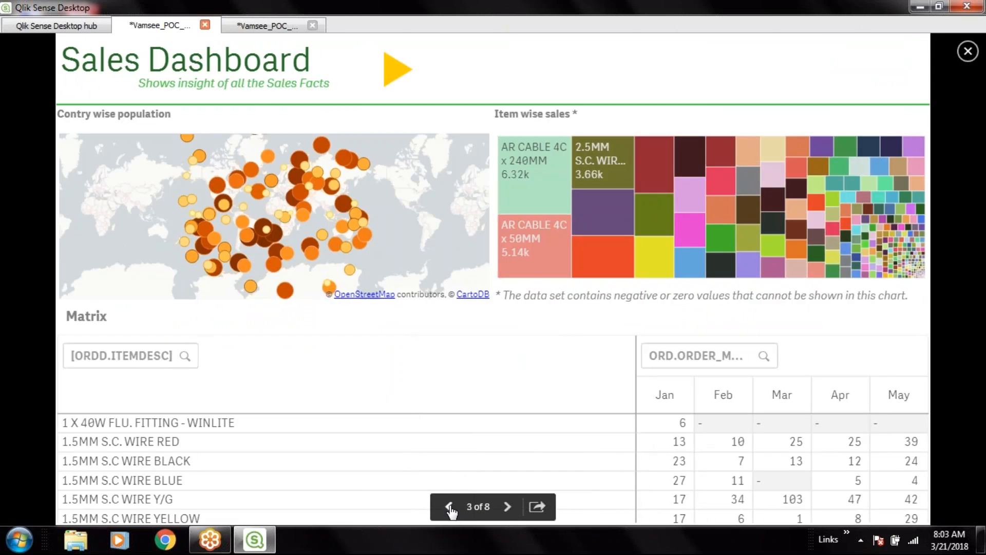
Inspect the item details in the Sales Dashboard's Item wise sales treemap and look over the population map.
mouse_move(550, 184)
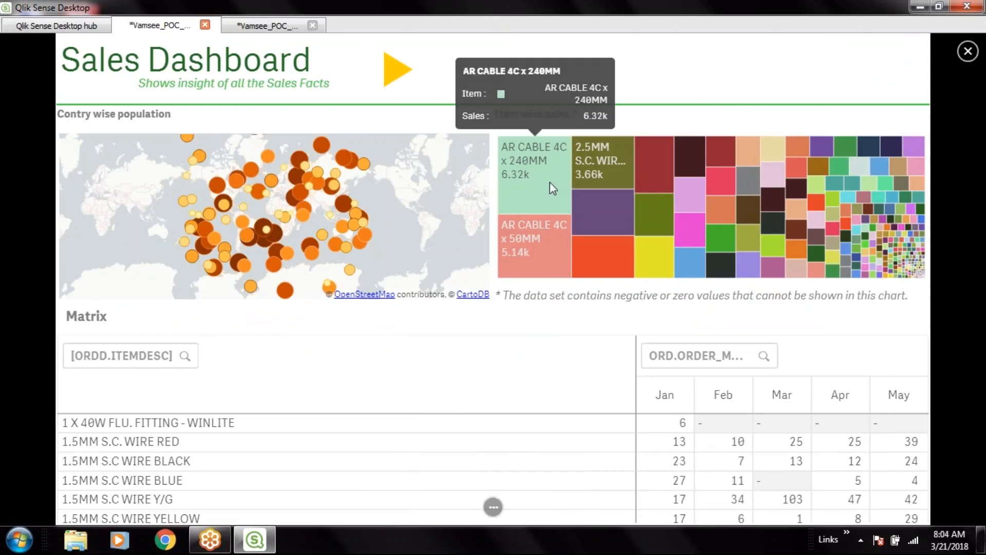
click(597, 162)
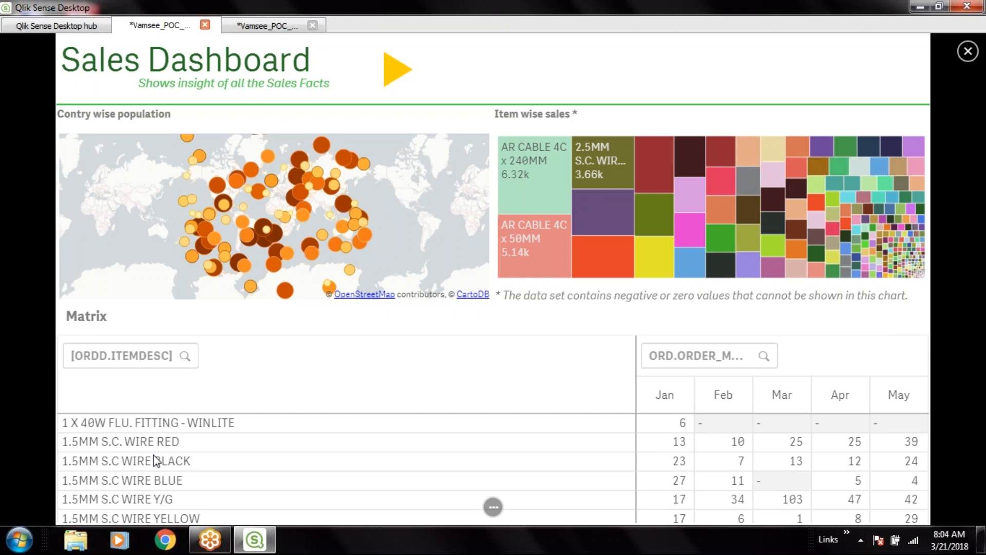
mouse_move(267, 229)
mouse_move(592, 229)
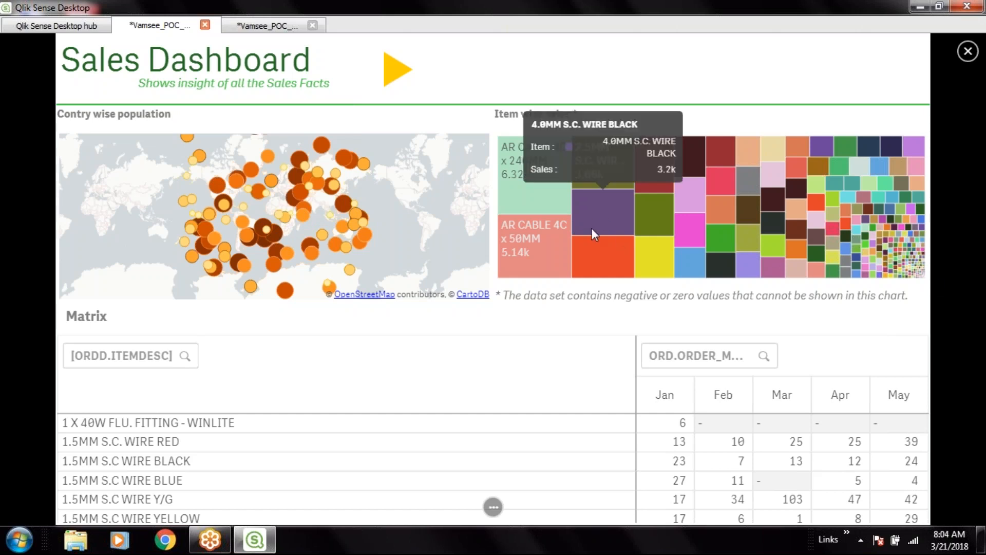
mouse_move(523, 249)
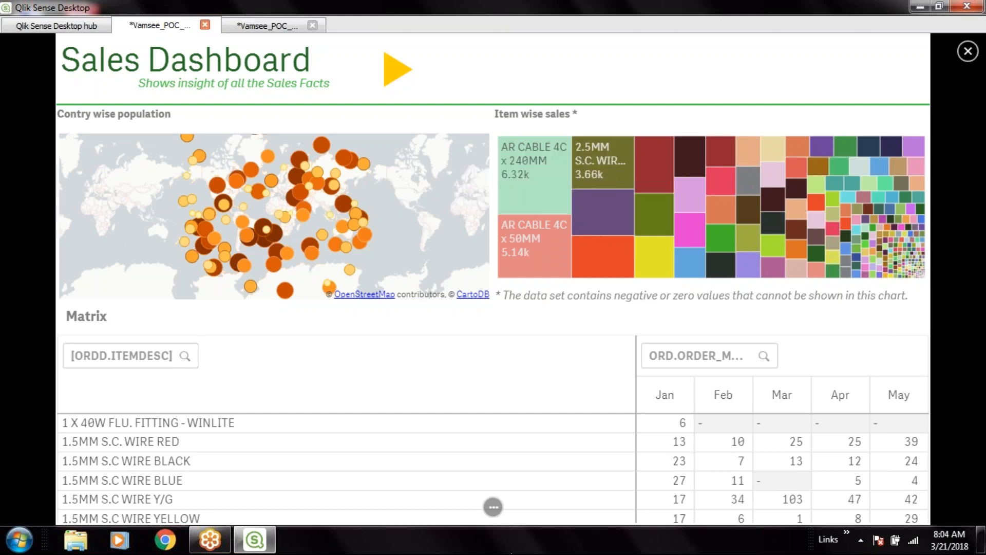
Go back to the Dashboard Overview slide and open the source sheet of its Month Wise Sales donut snapshot.
mouse_move(493, 507)
click(448, 507)
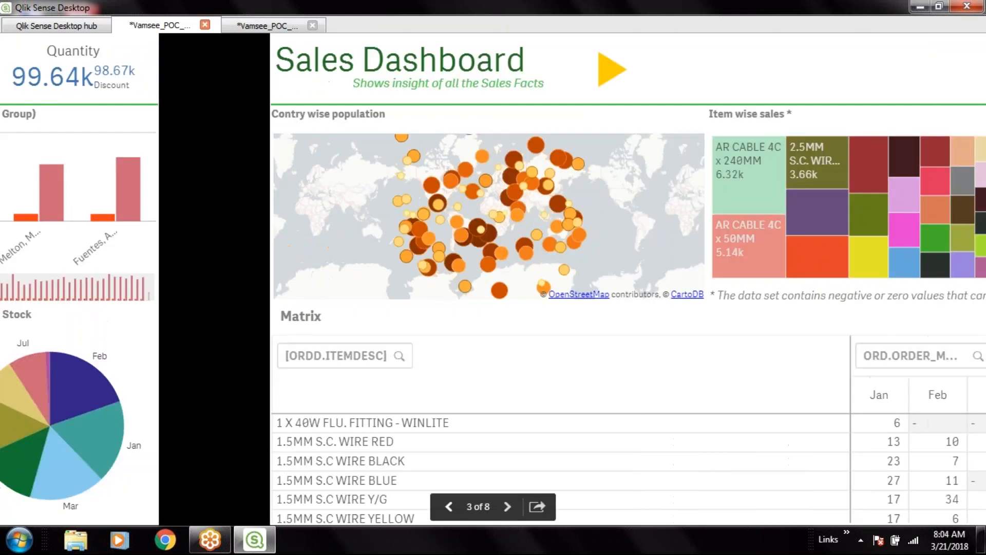
mouse_move(411, 361)
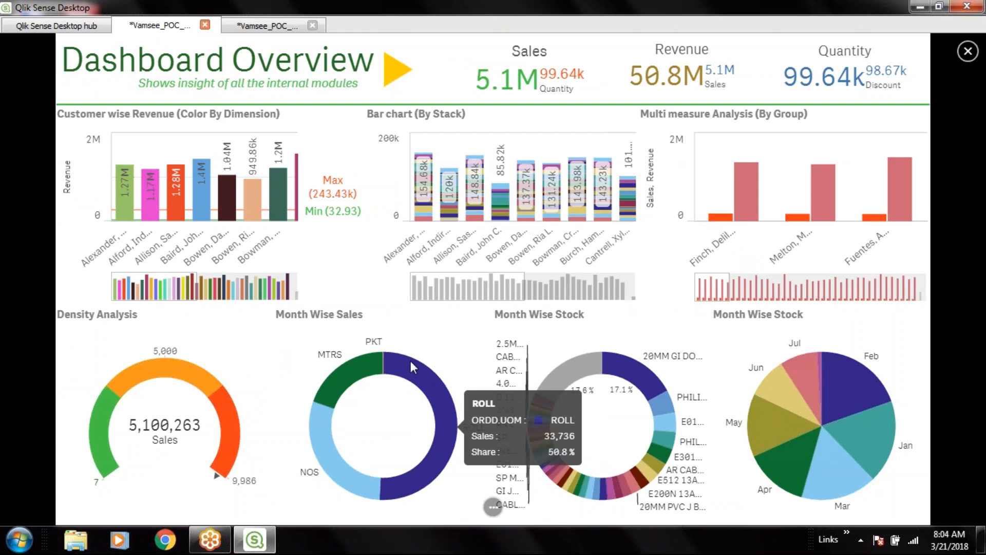
mouse_move(367, 380)
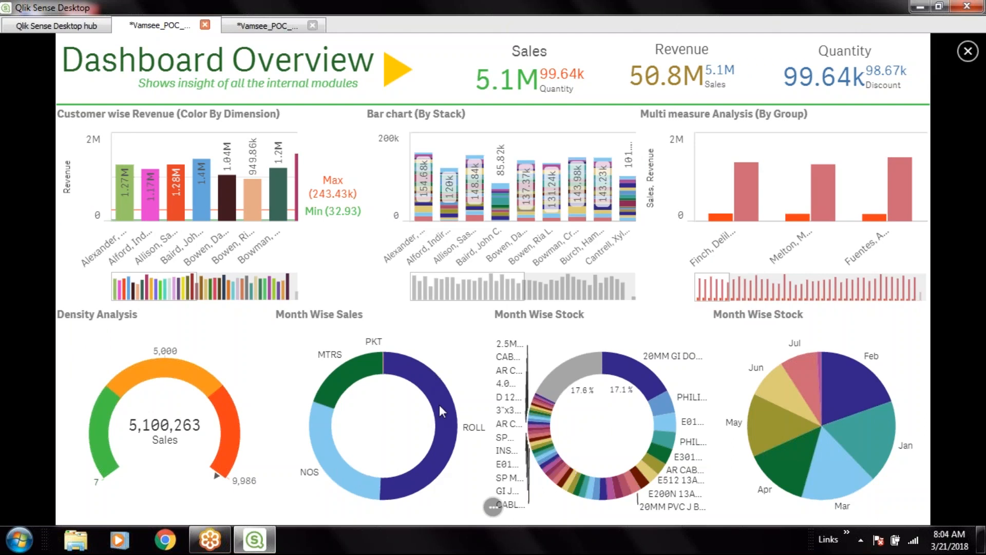
right_click(421, 379)
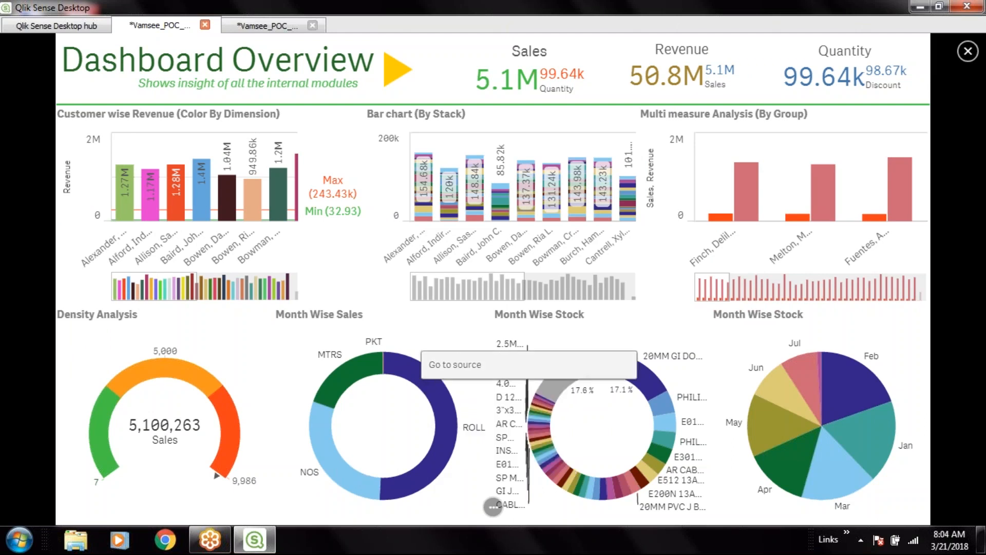
click(459, 362)
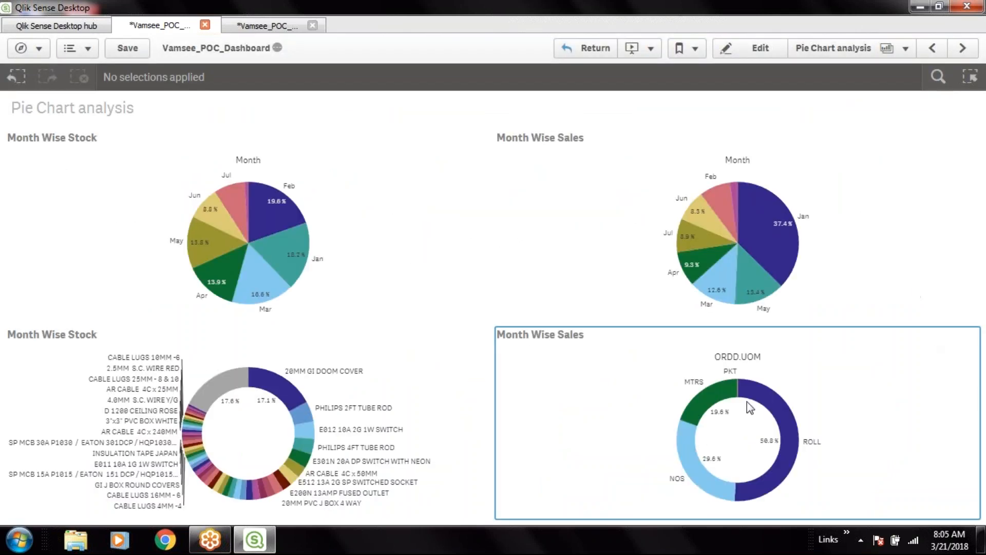
Filter the Pie Chart analysis sheet to ROLL using the ORDD.UOM donut chart and confirm the selection.
click(770, 405)
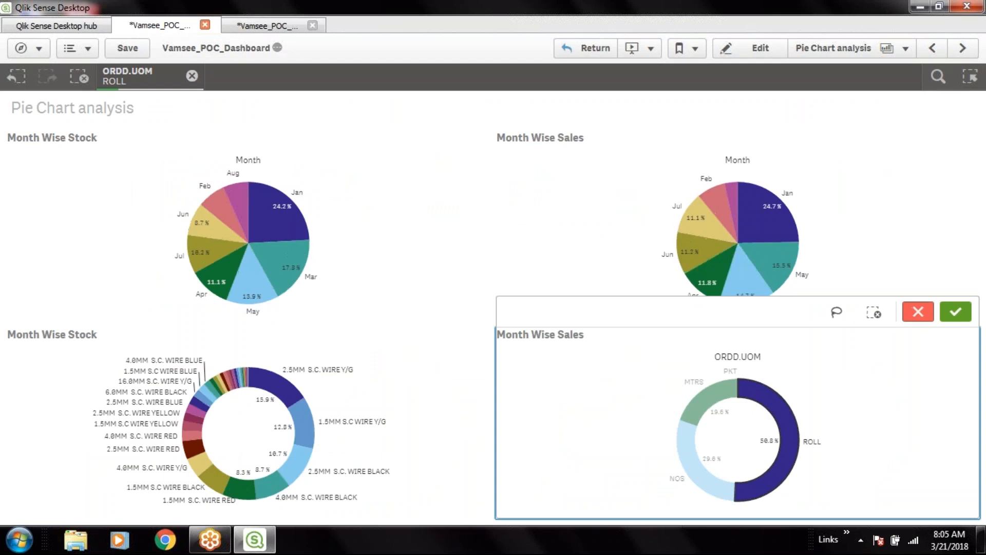
click(956, 312)
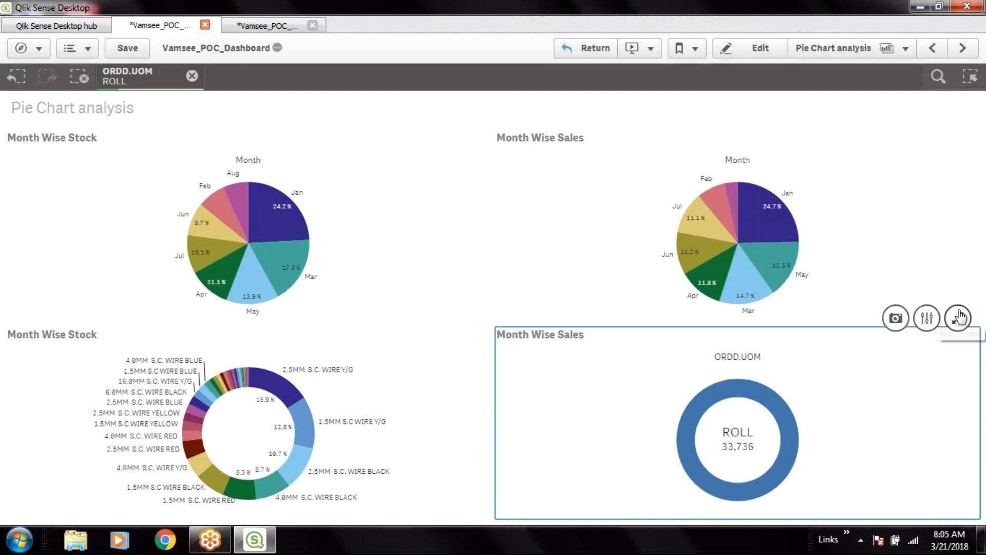
click(781, 396)
click(917, 307)
Try month selections such as Jan in the Month Wise Sales and Month Wise Stock pie charts, discarding each one.
click(751, 233)
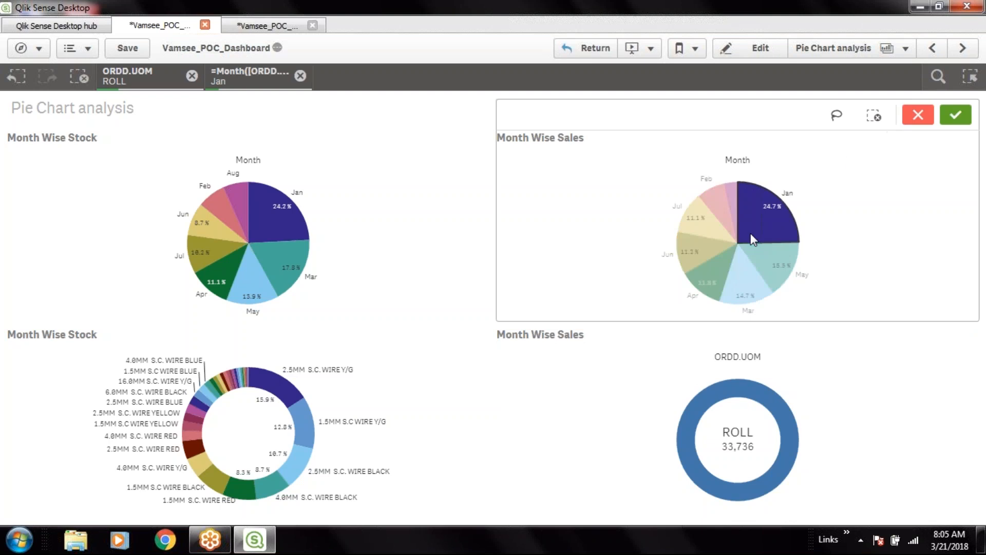
click(916, 113)
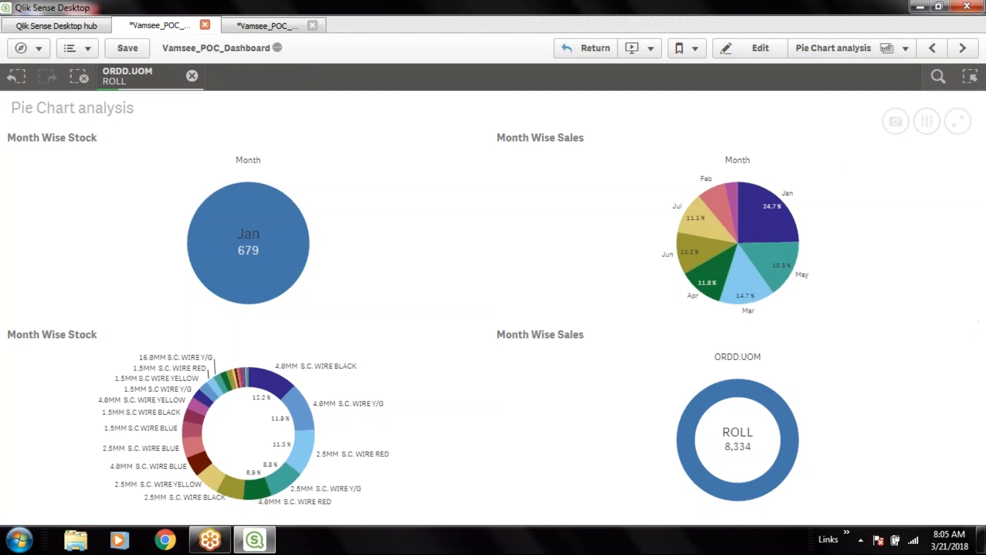
click(250, 227)
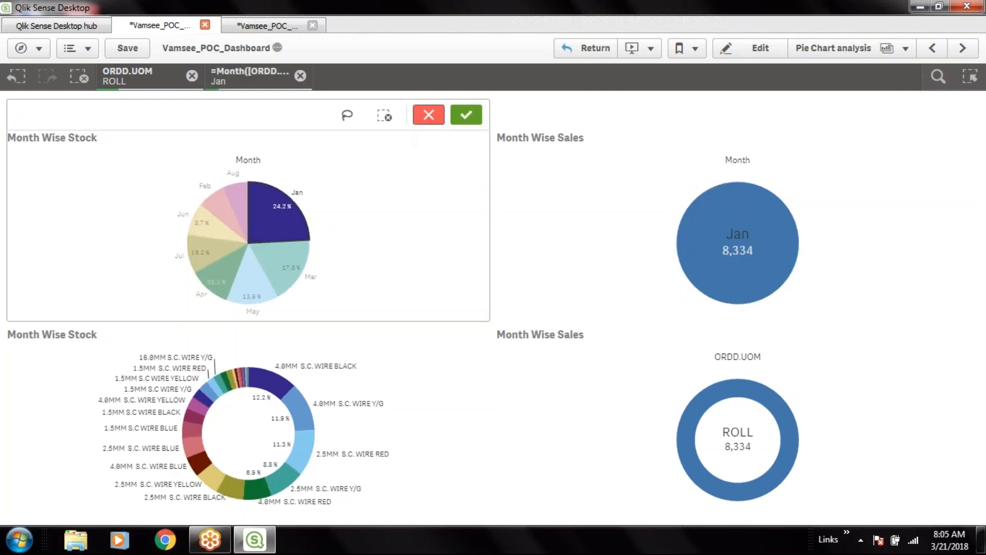
click(428, 115)
click(273, 230)
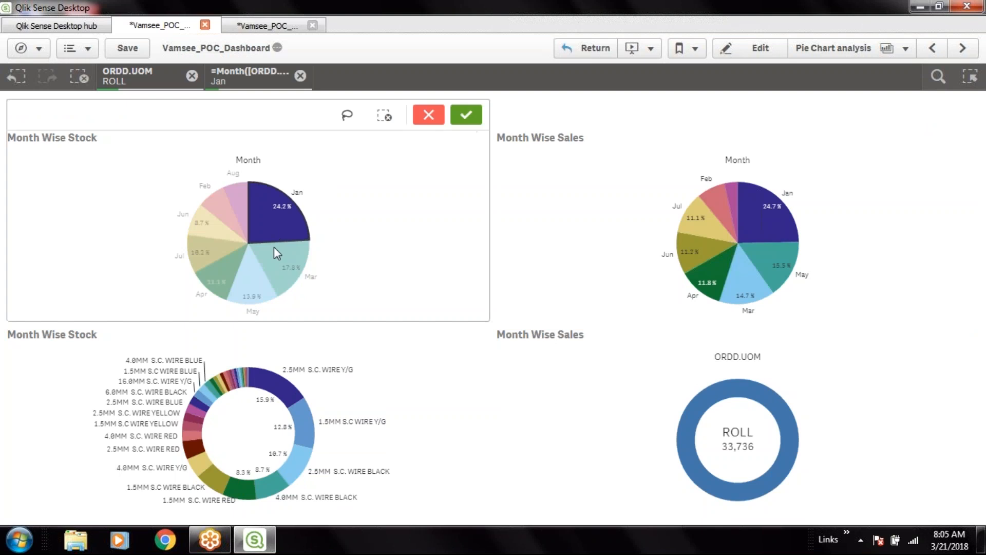
click(273, 257)
click(274, 257)
click(279, 202)
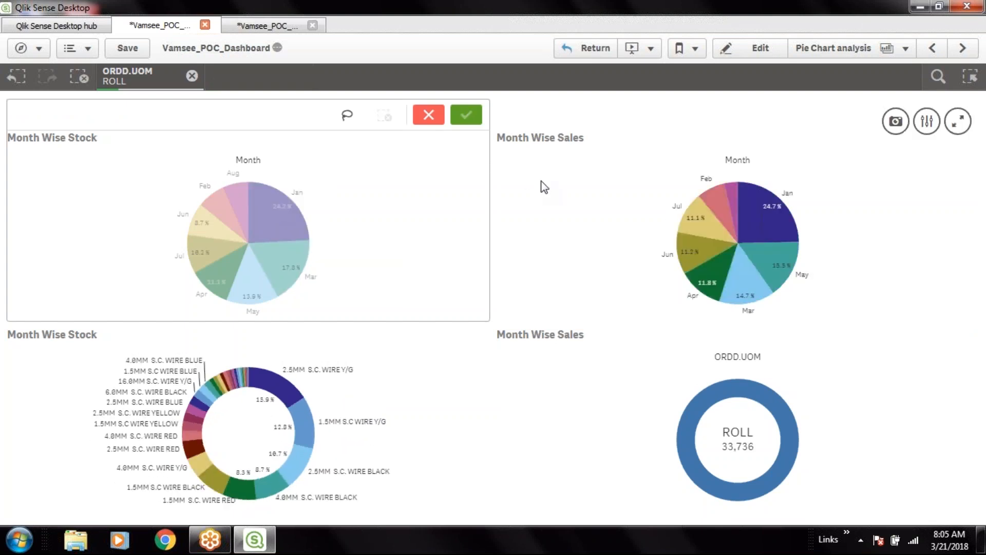
click(429, 115)
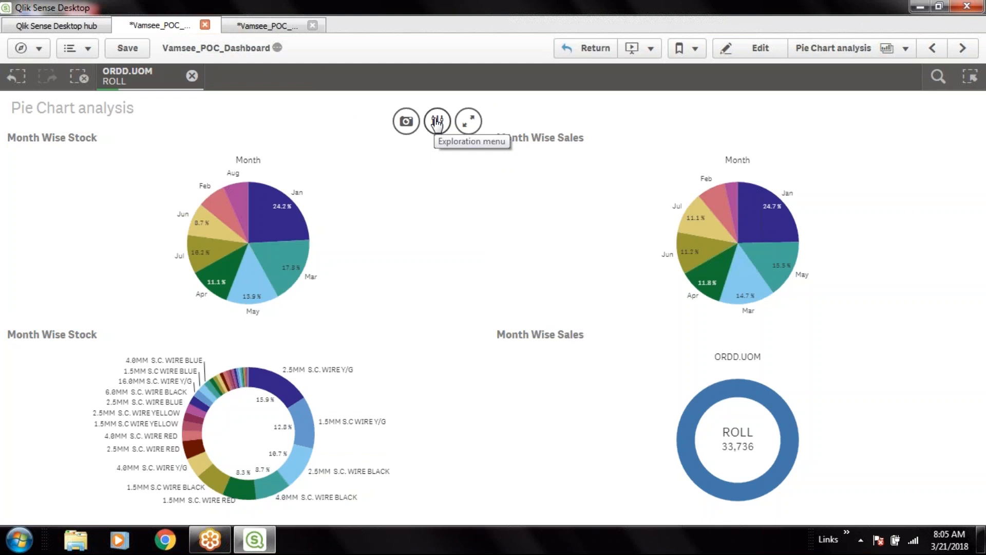
Check the My new sheet in the other open dashboard tab, and return from the Pie Chart analysis sheet to the playing story.
click(277, 27)
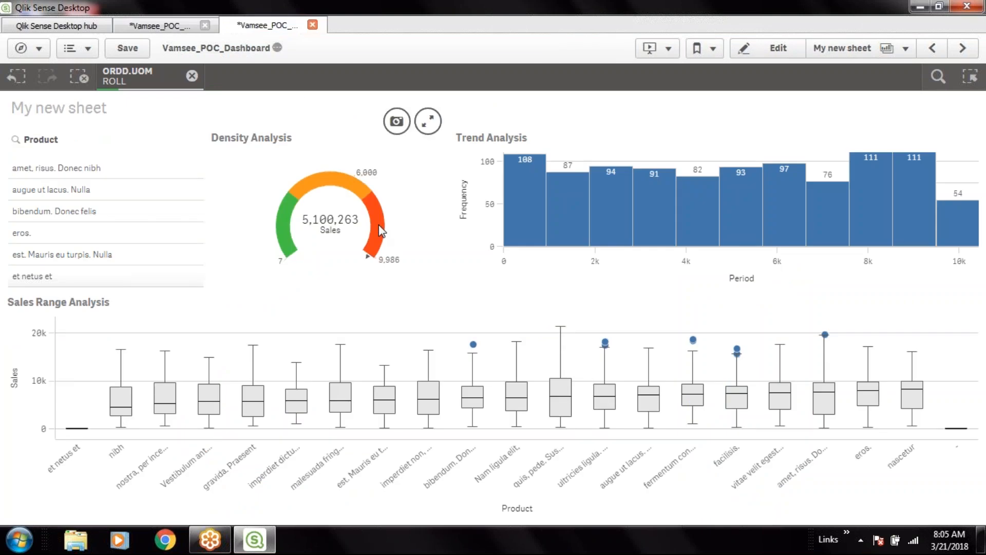
click(145, 28)
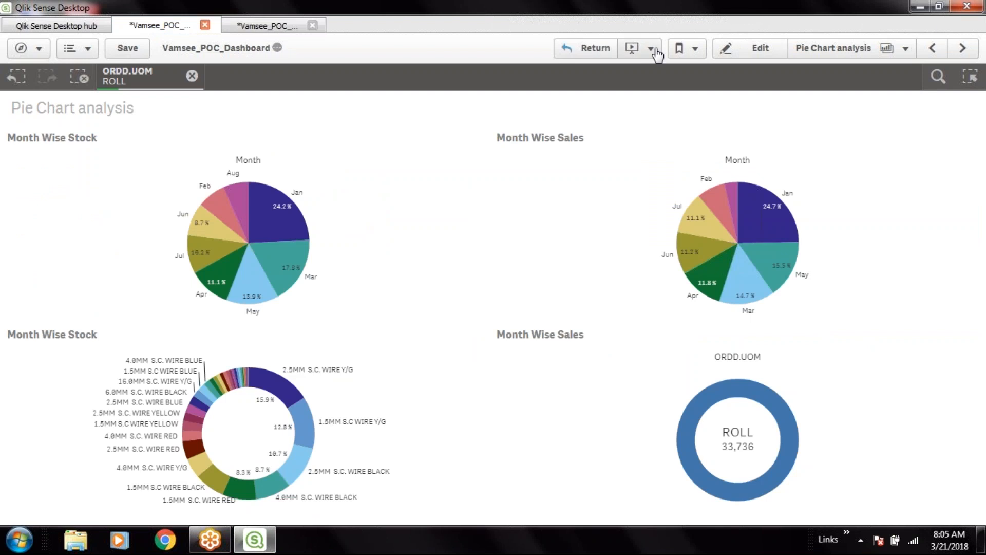
click(595, 49)
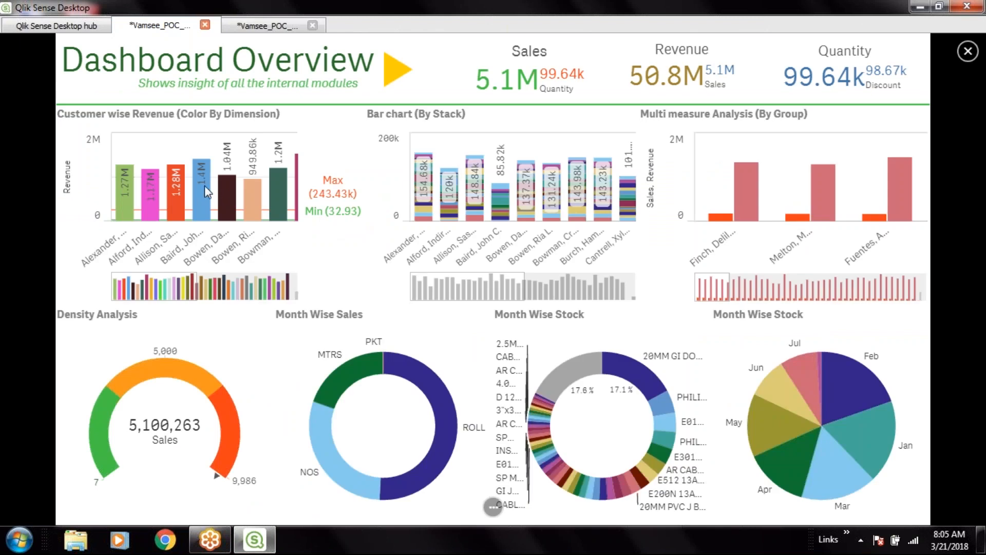
Open the source sheet of the Month Wise Stock pie snapshot divided by month on the Dashboard Overview slide.
mouse_move(207, 192)
mouse_move(753, 196)
mouse_move(842, 403)
right_click(841, 392)
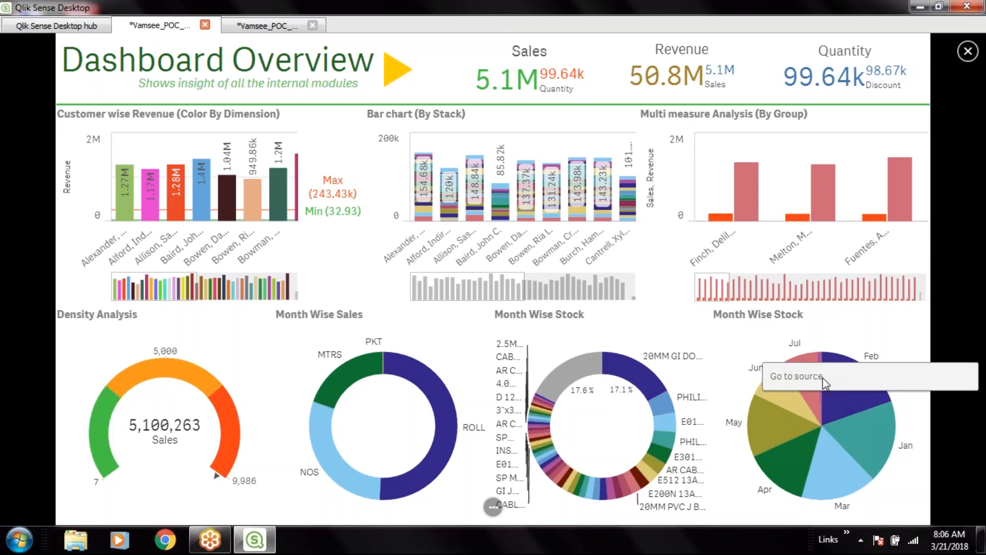
click(789, 374)
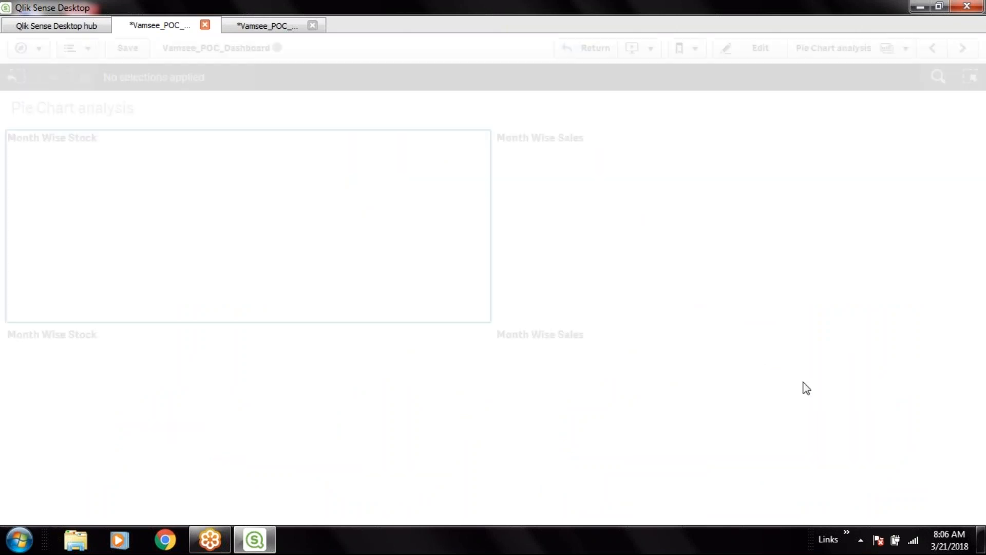
Try selecting Feb, Jan, Mar, Apr and May in the Month Wise Stock pie chart and discard the selection.
click(254, 220)
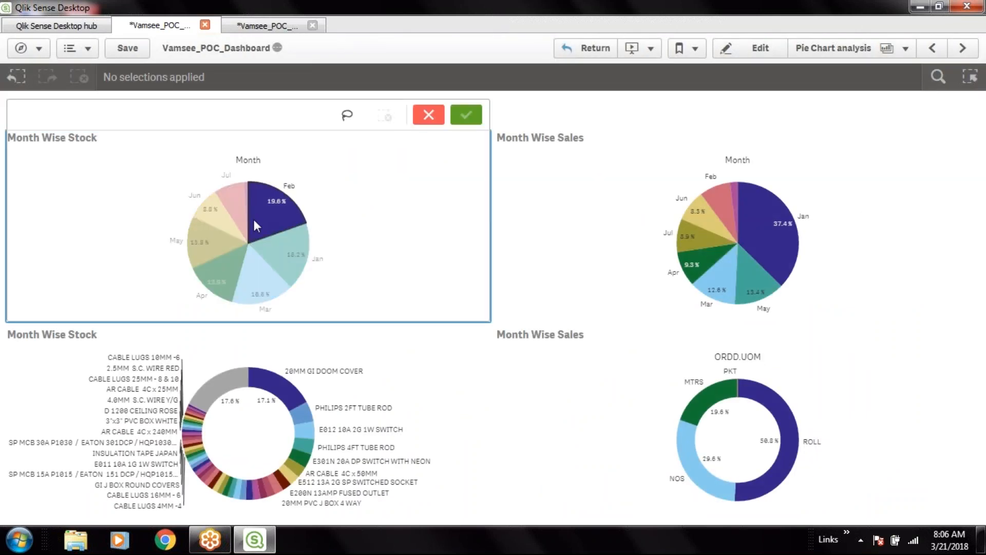
click(242, 285)
click(212, 242)
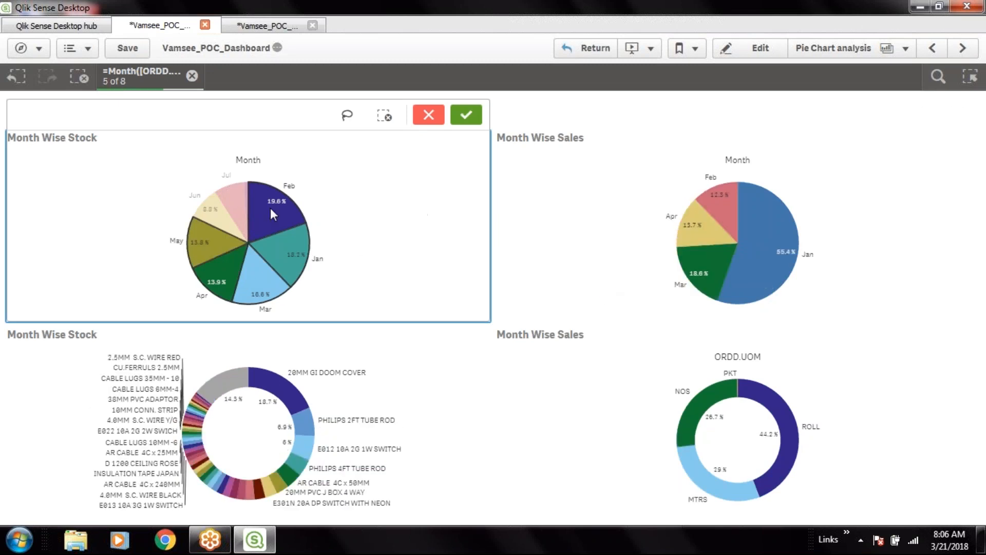
click(427, 118)
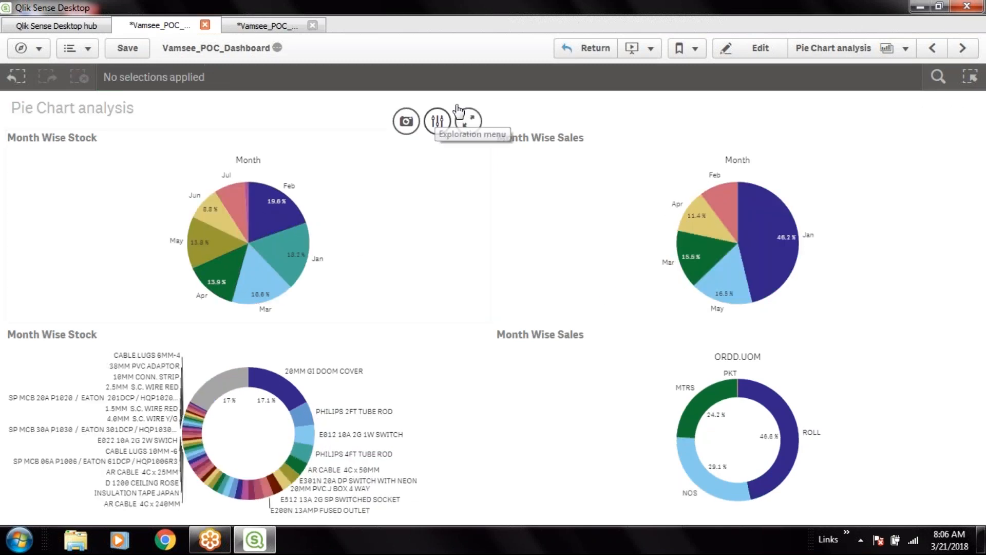
Return to the story, advance to the Revenue Dashboard slide and exit story playback.
click(583, 49)
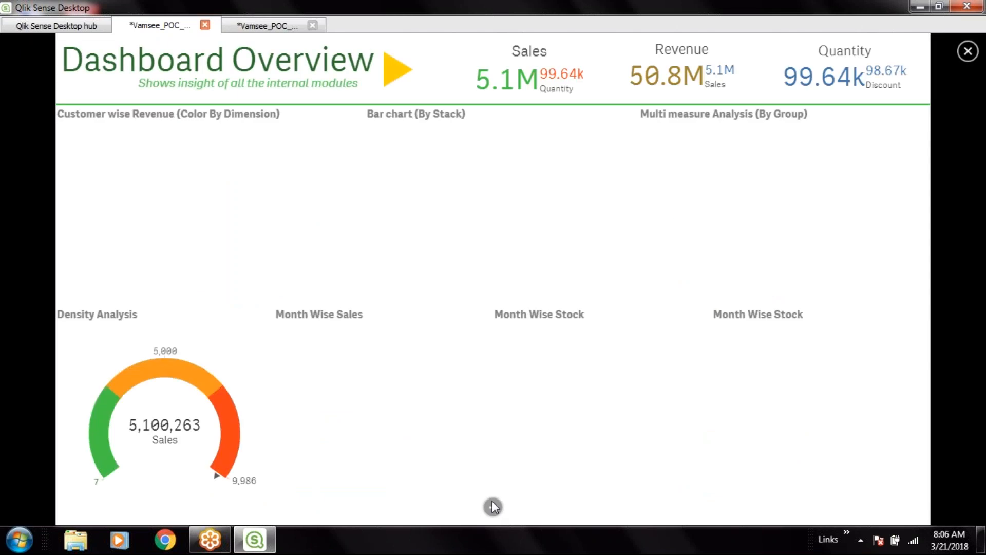
click(508, 506)
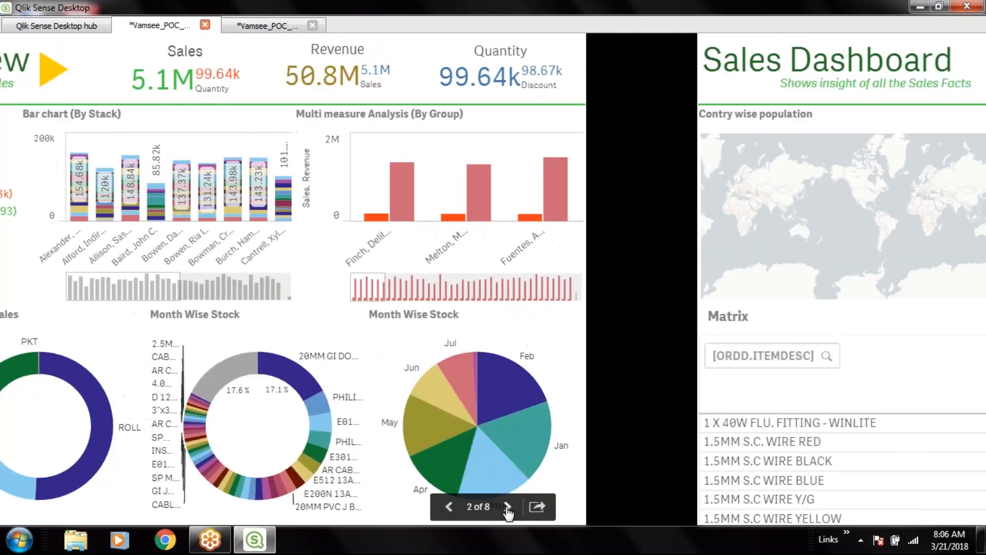
click(507, 506)
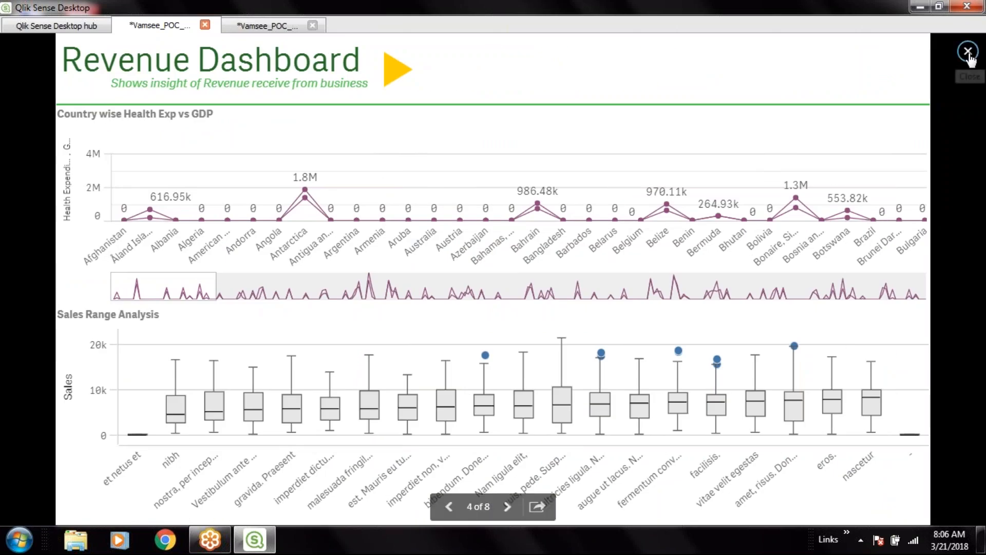
click(968, 52)
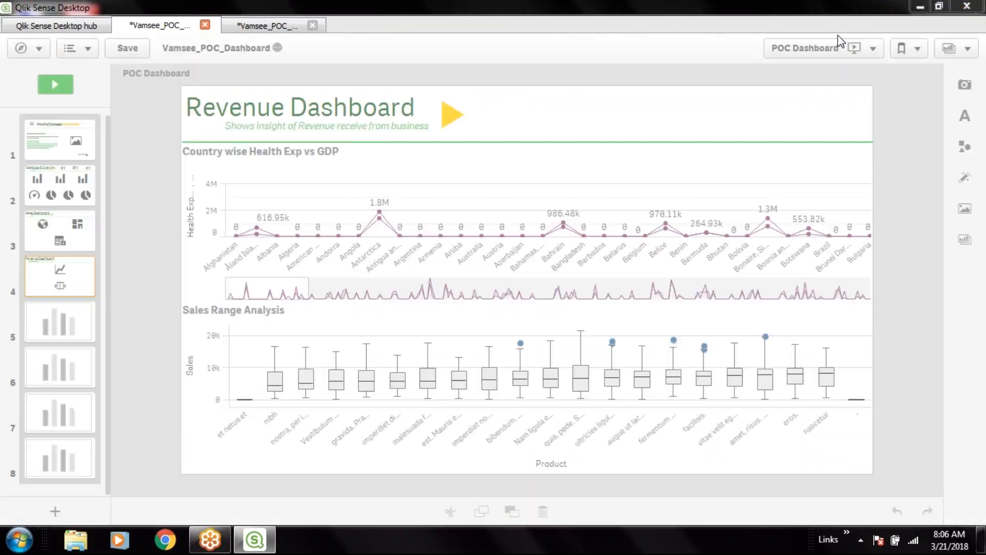